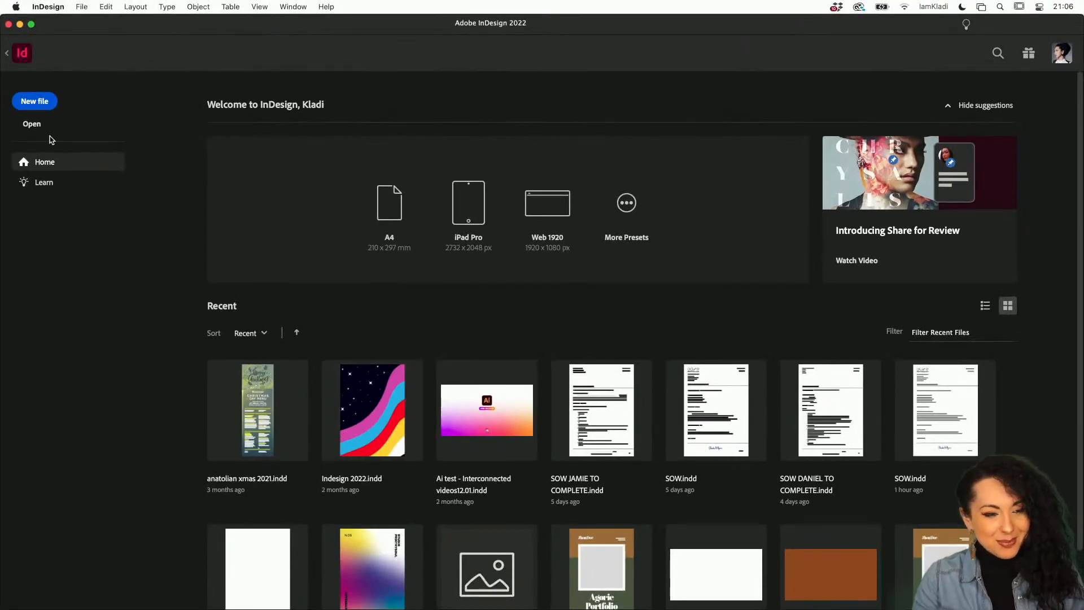
pyautogui.click(42, 106)
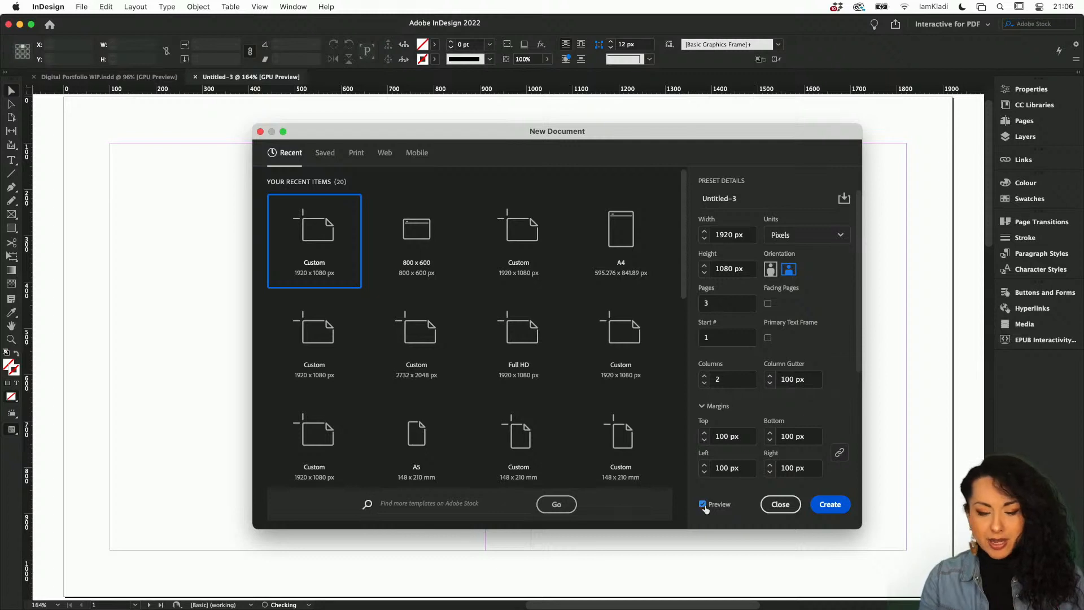
pyautogui.click(703, 507)
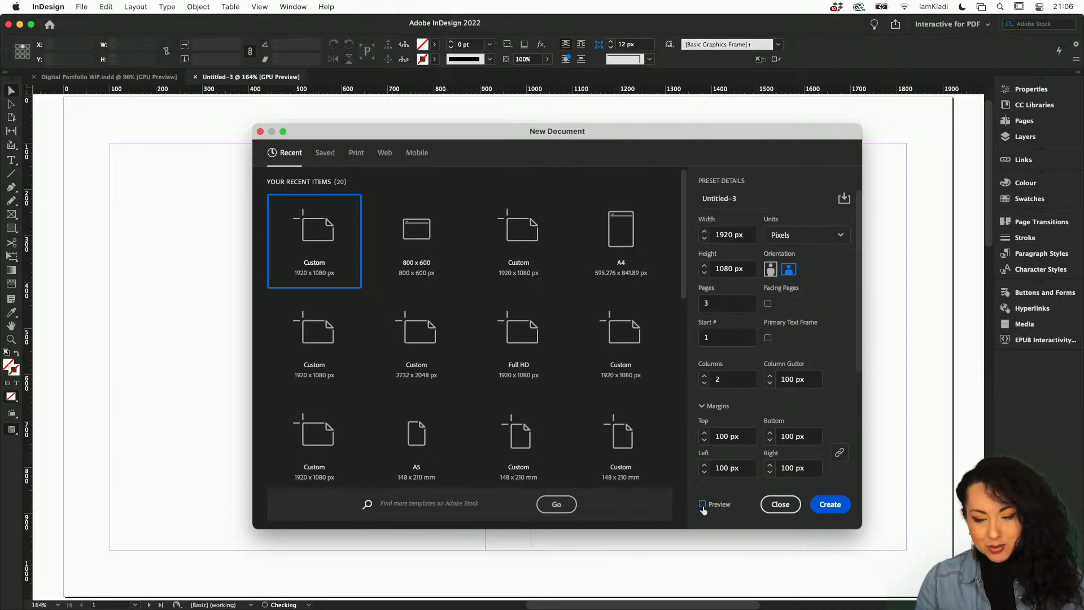
pyautogui.click(781, 505)
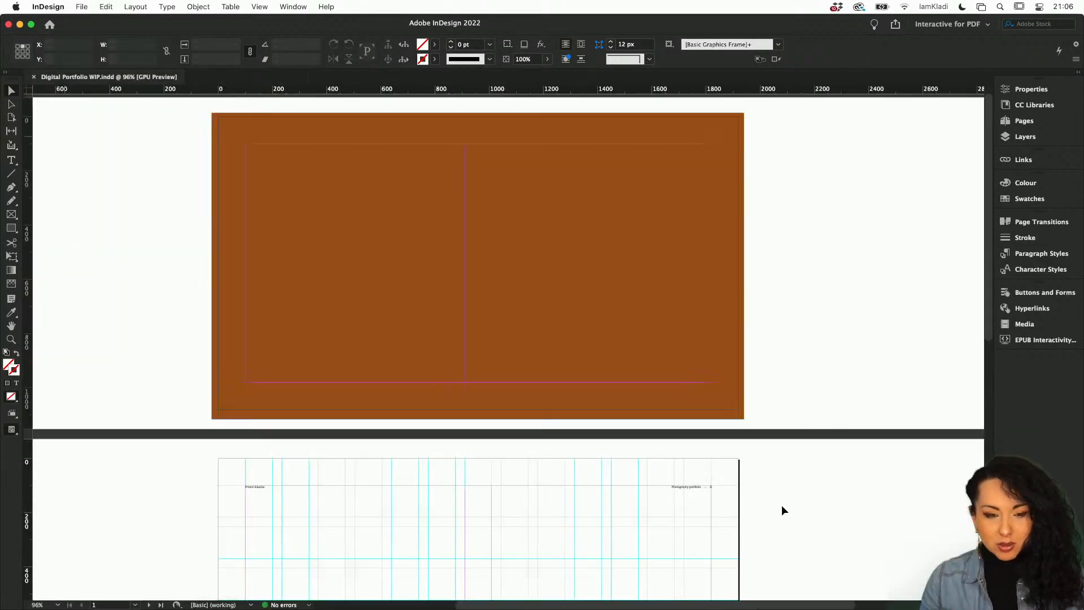
# Return to the Home screen, start a new file, and show all Web blank document presets.
pyautogui.click(50, 25)
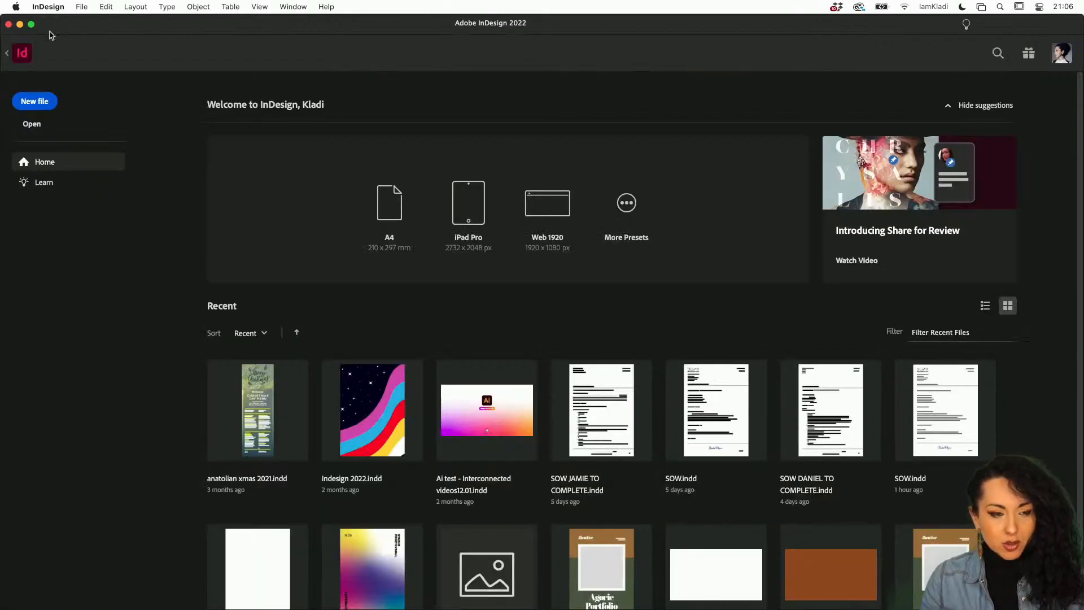
pyautogui.click(44, 105)
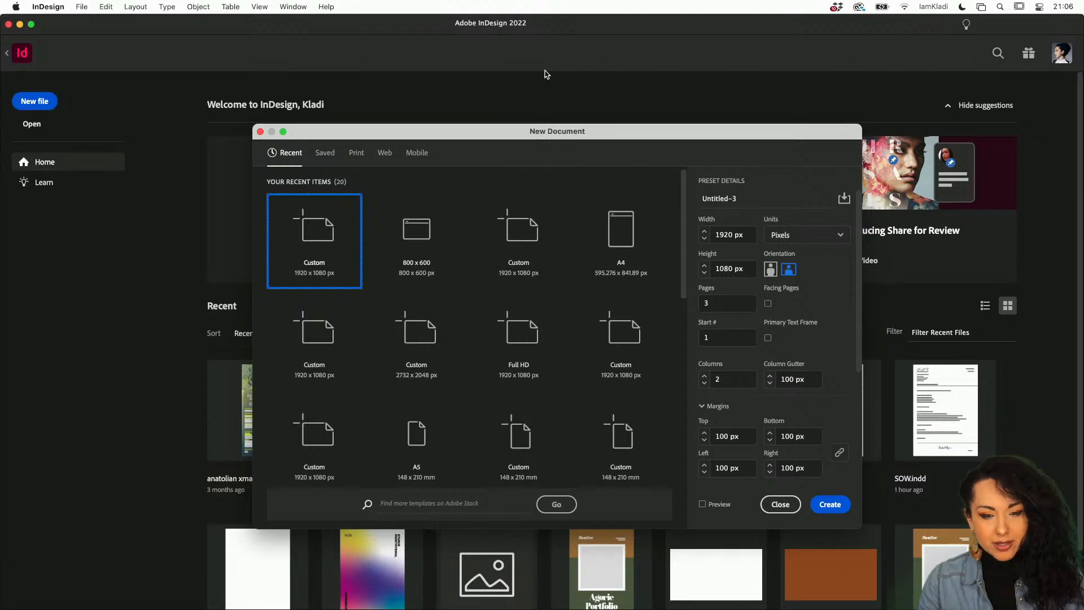
pyautogui.moveTo(542, 127); pyautogui.dragTo(592, 164)
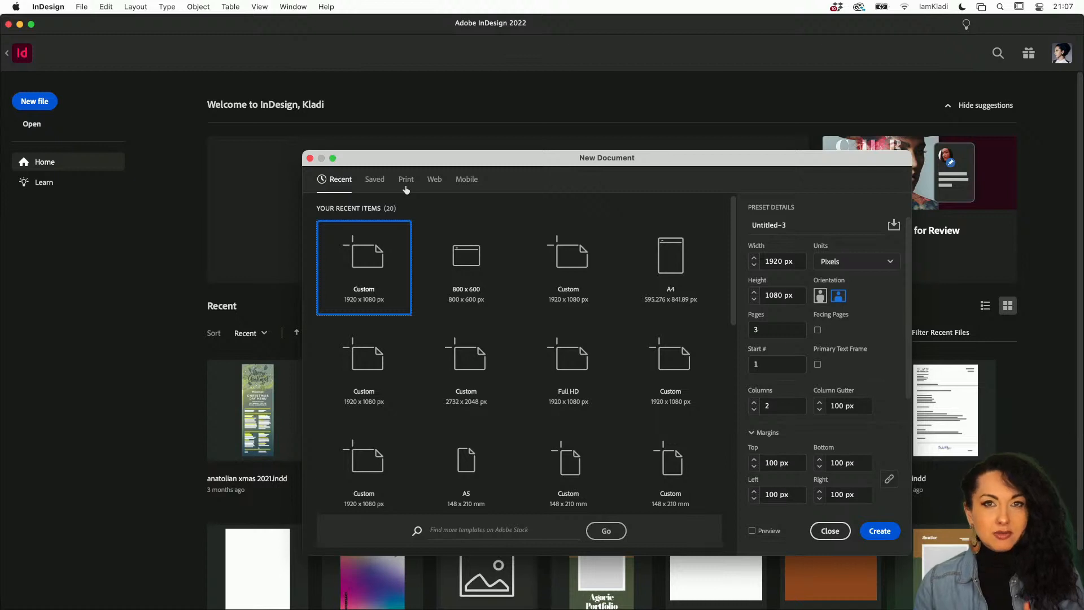
pyautogui.click(433, 180)
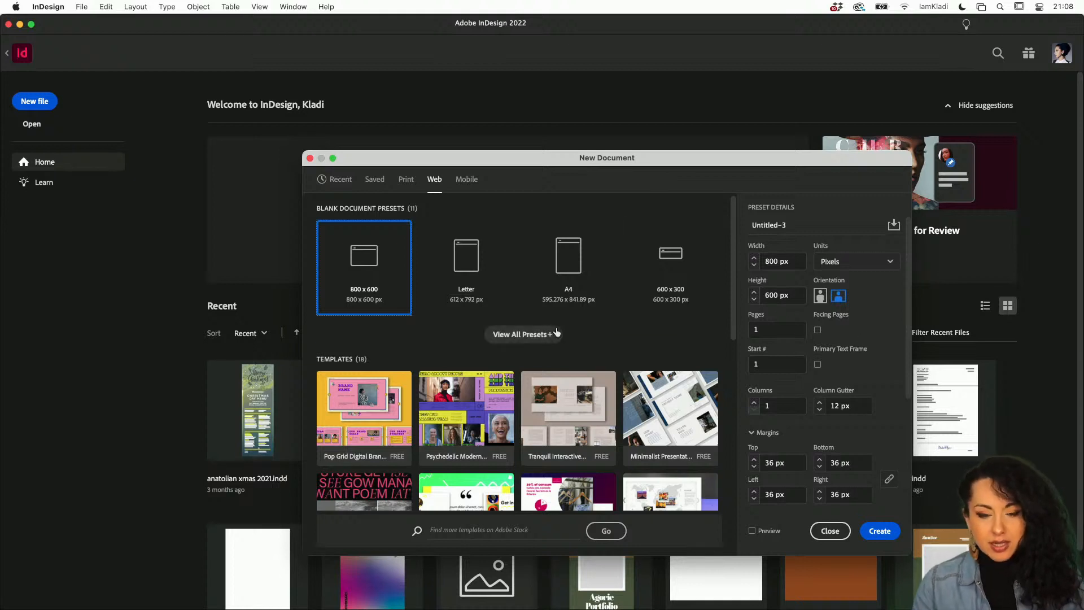
pyautogui.click(526, 338)
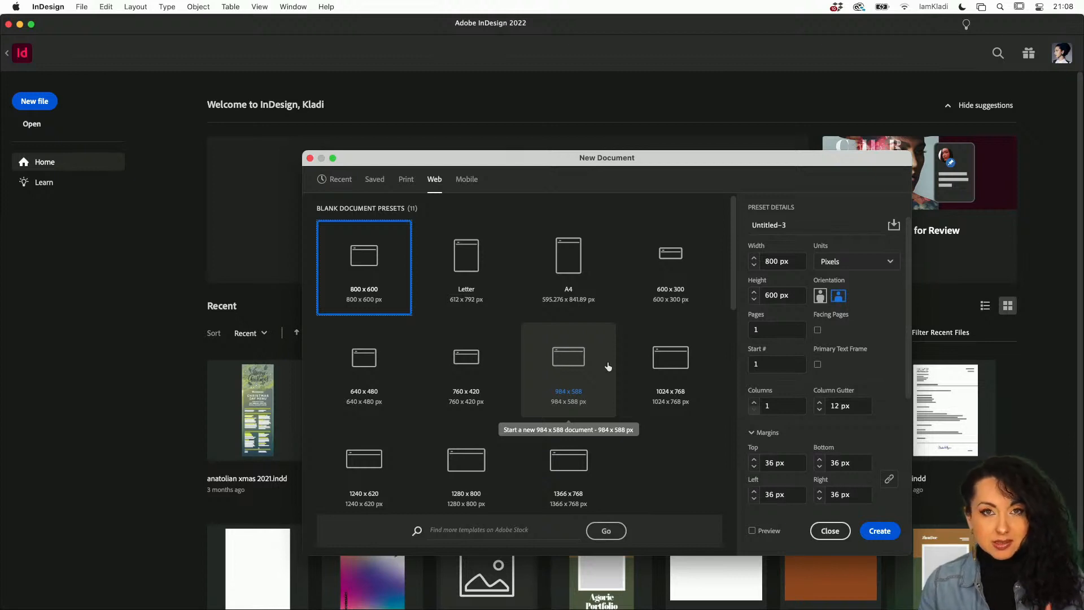
# Set the new document's width to 1080 px and its height to 1920 px.
pyautogui.doubleClick(772, 260)
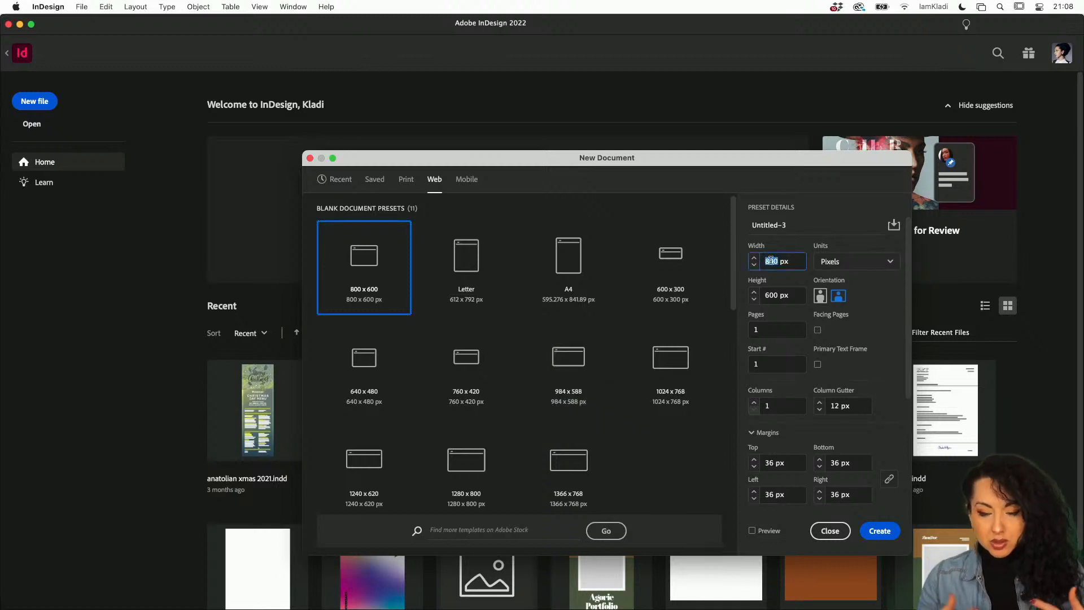
pyautogui.write('10')
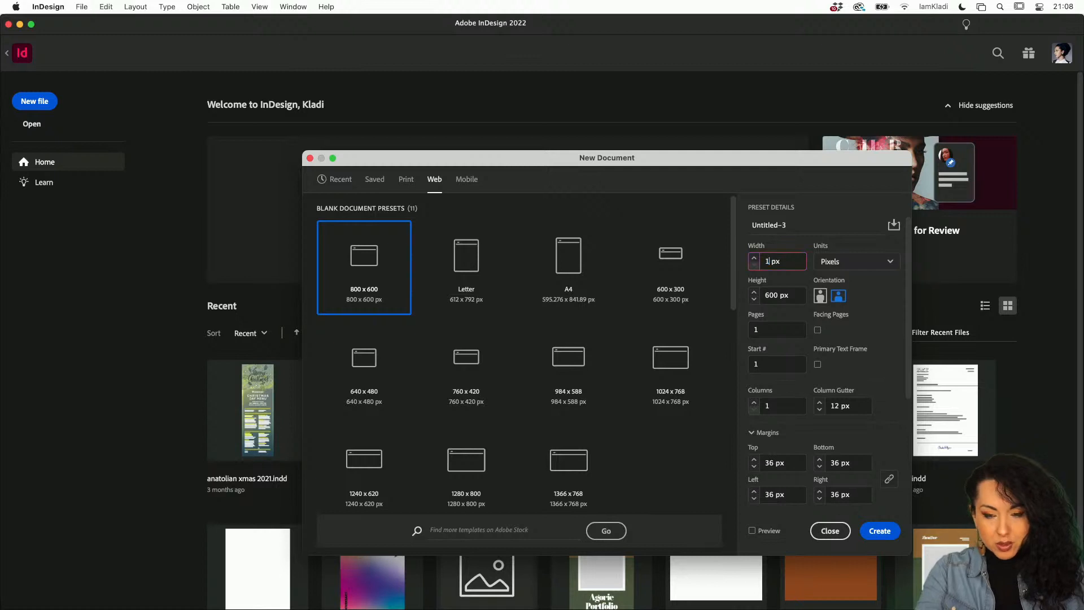
pyautogui.write('80')
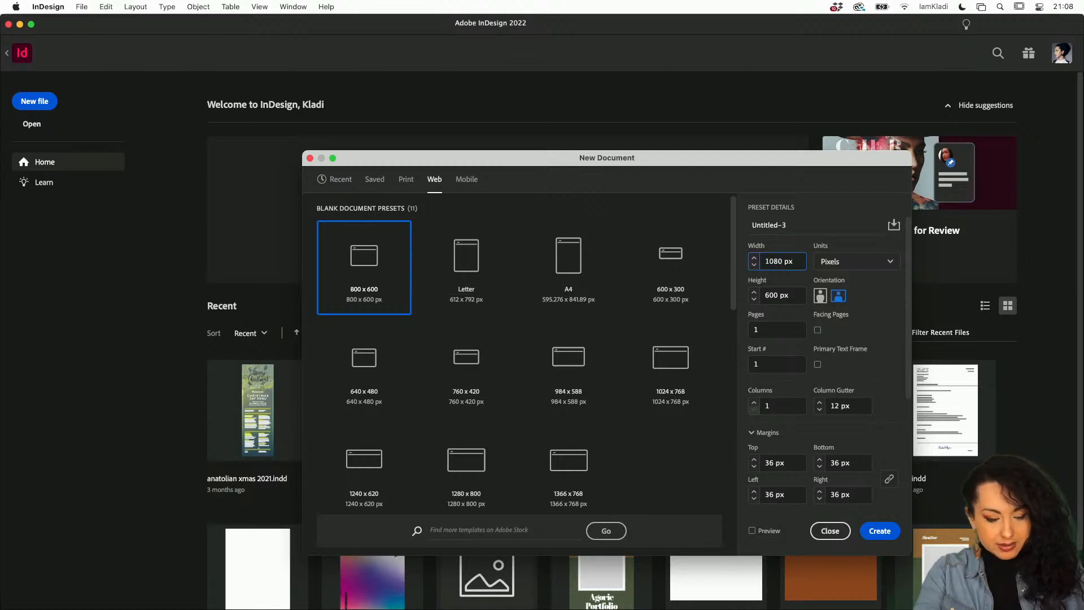
pyautogui.press('Tab')
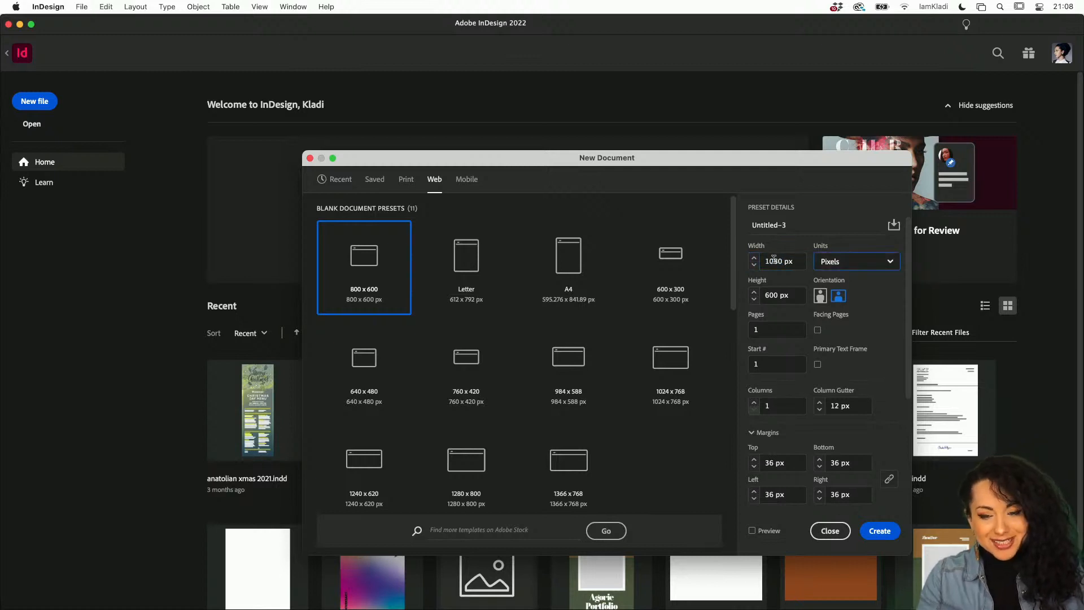
pyautogui.doubleClick(778, 296)
pyautogui.write('19')
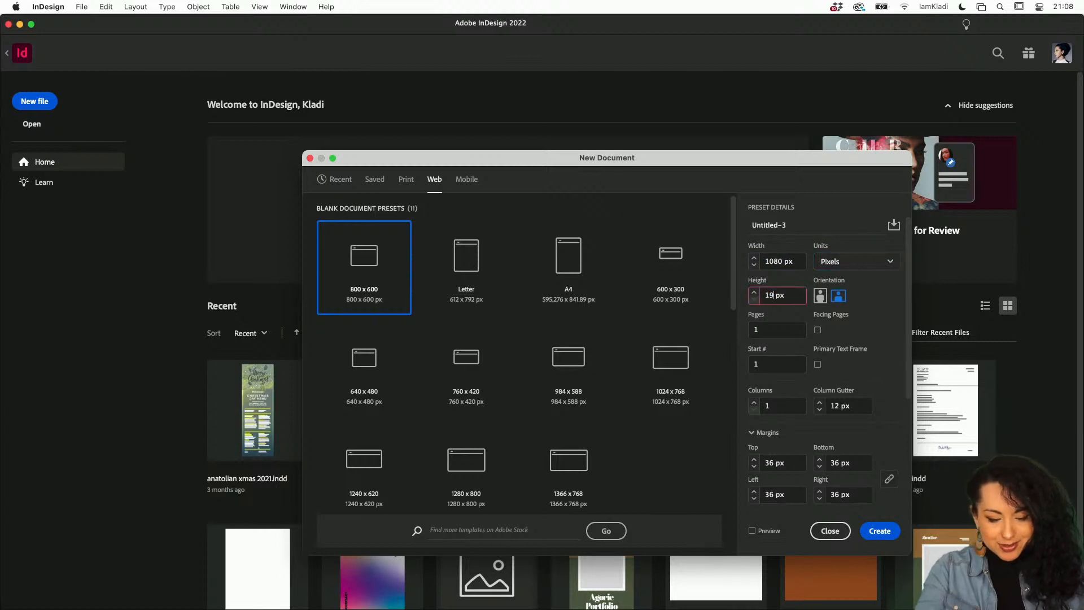
pyautogui.write('20')
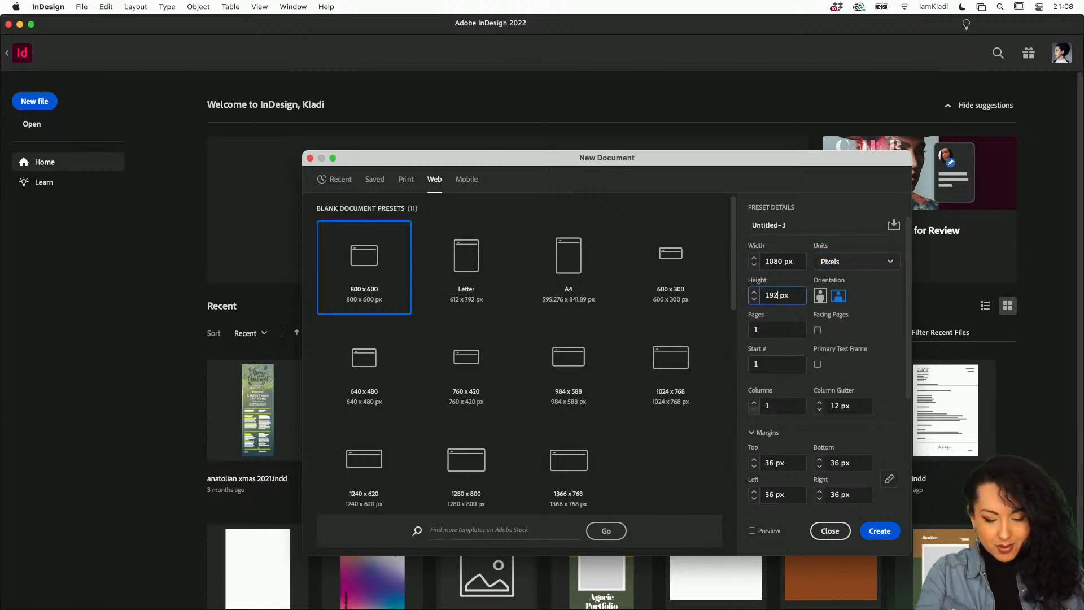
pyautogui.press('Tab')
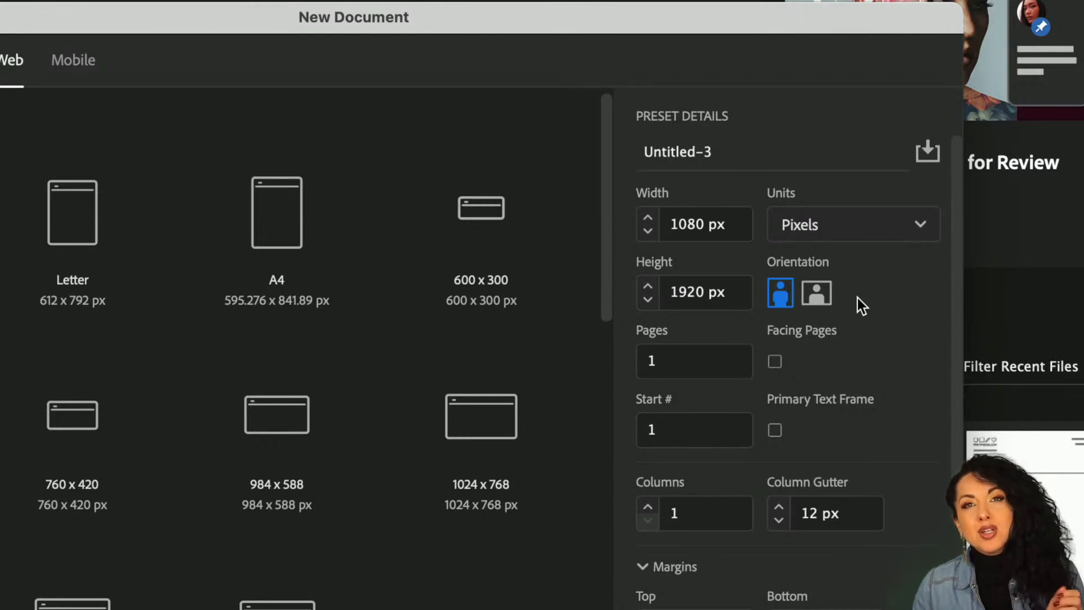
# Switch the page orientation to landscape and turn on the document preview.
pyautogui.click(826, 303)
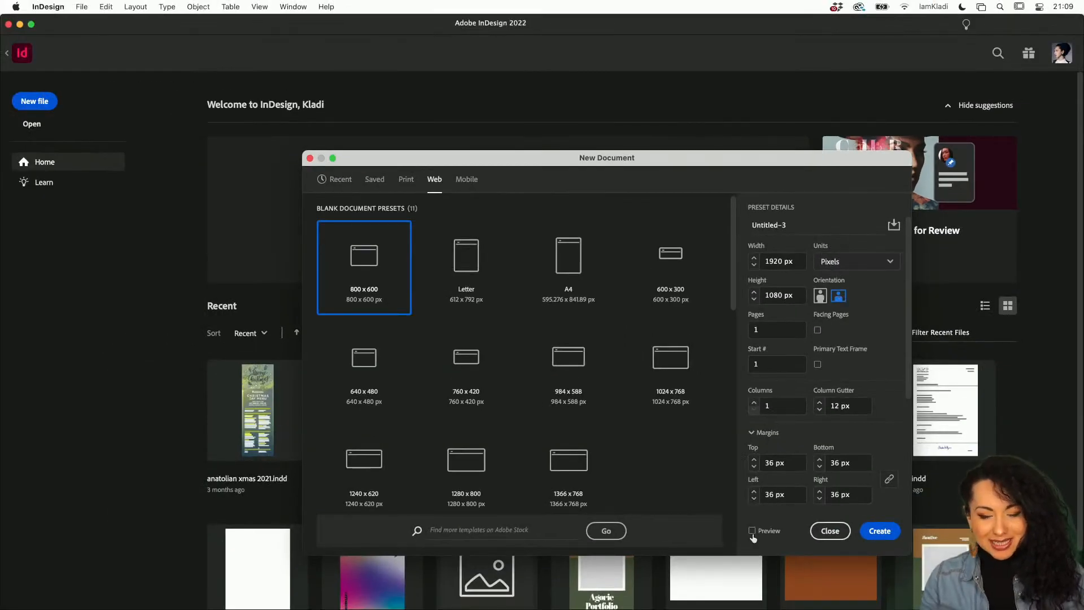
pyautogui.click(752, 533)
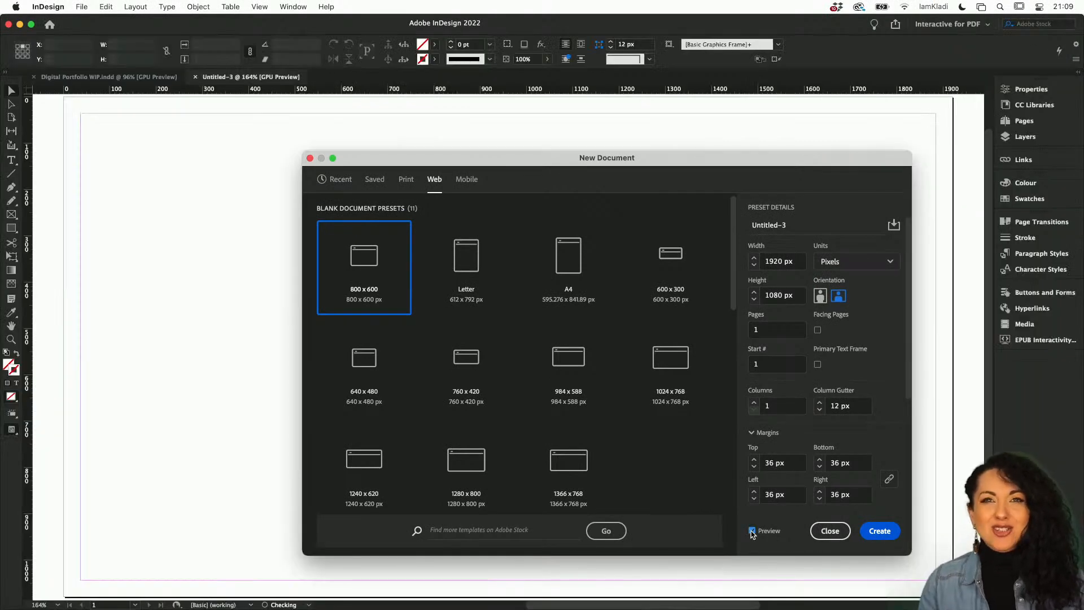
pyautogui.click(821, 295)
pyautogui.moveTo(820, 164); pyautogui.dragTo(959, 157)
pyautogui.click(979, 288)
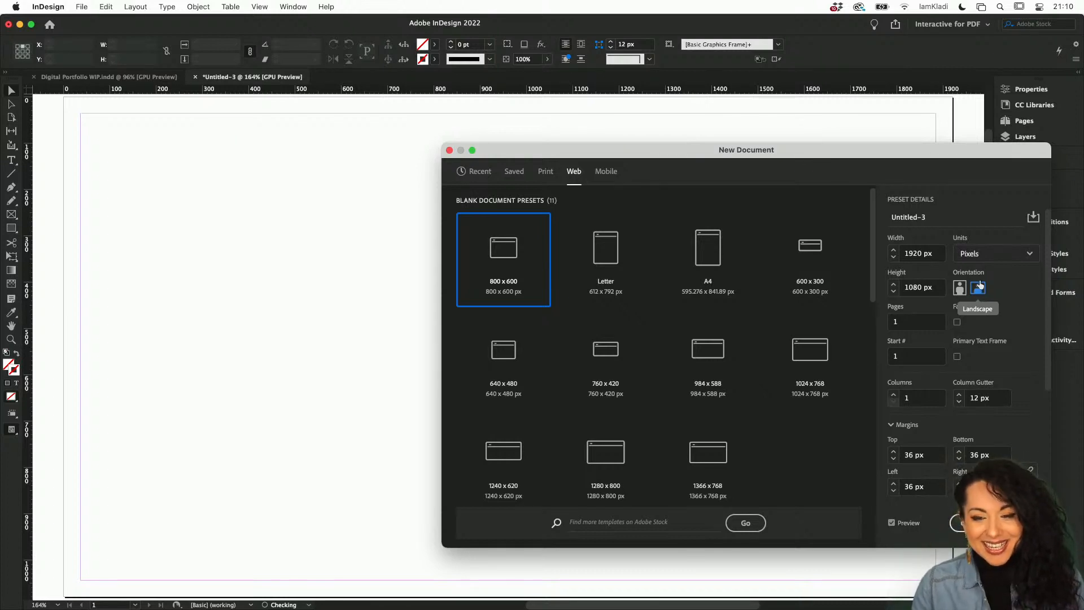
pyautogui.moveTo(856, 162); pyautogui.dragTo(708, 168)
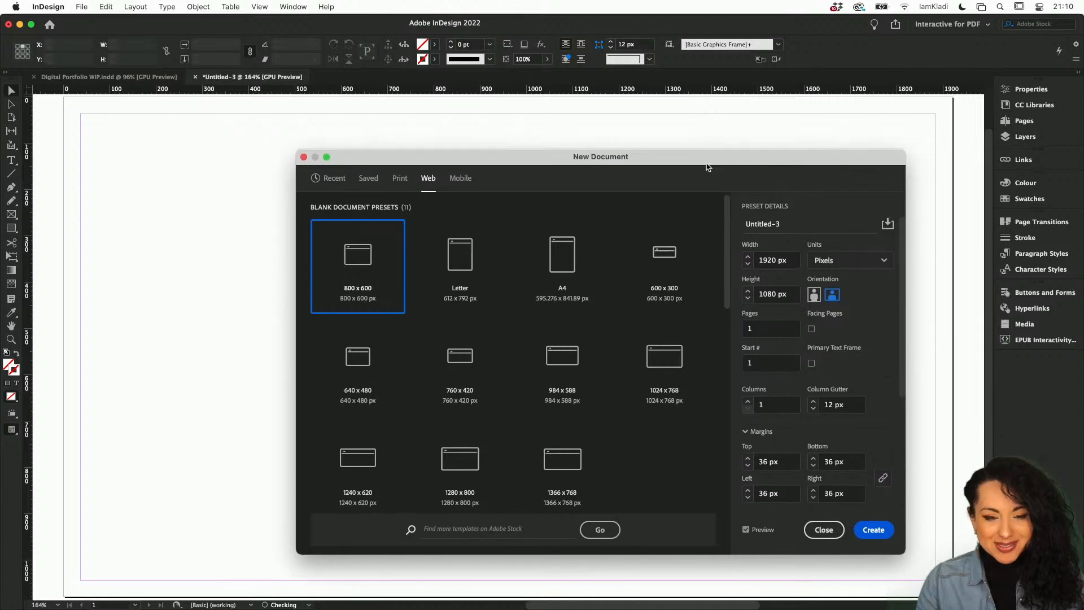
# Name the new document "Digital Portfolio".
pyautogui.tripleClick(767, 224)
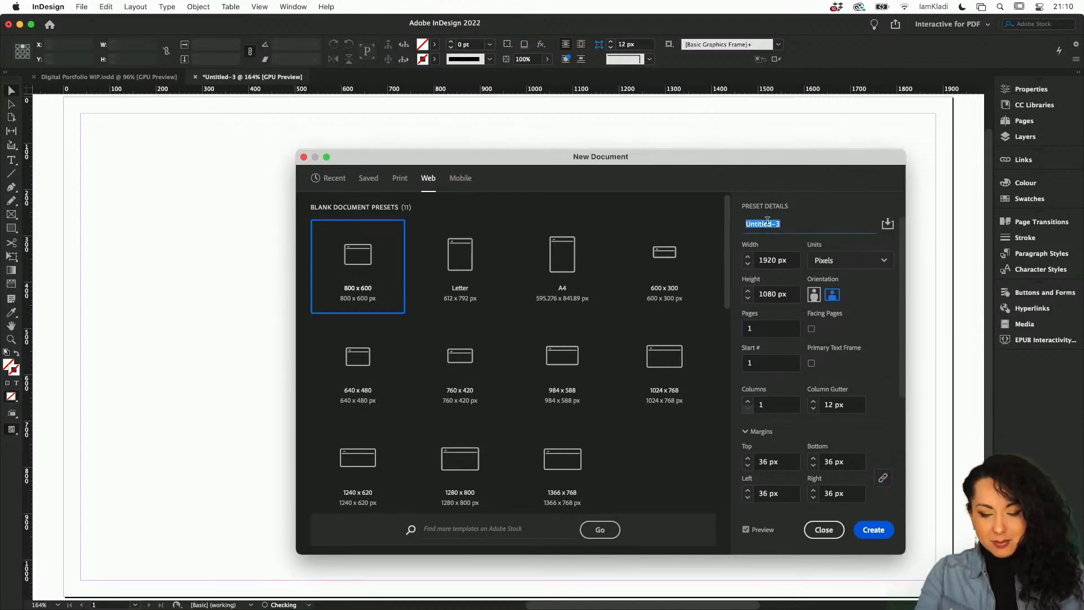
pyautogui.write('Digital ')
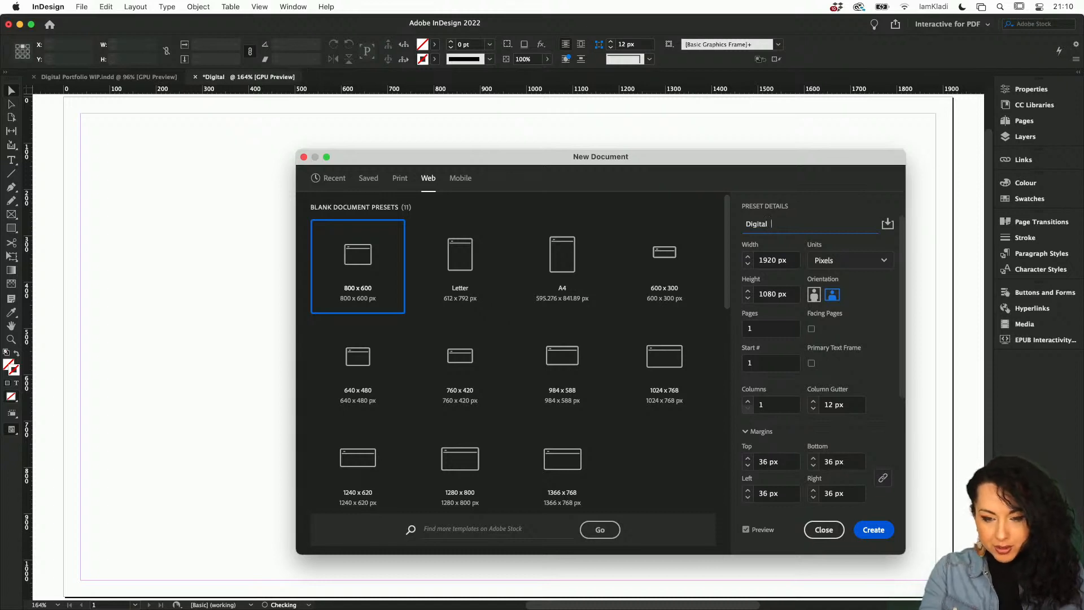
pyautogui.write(' Portfo;lio')
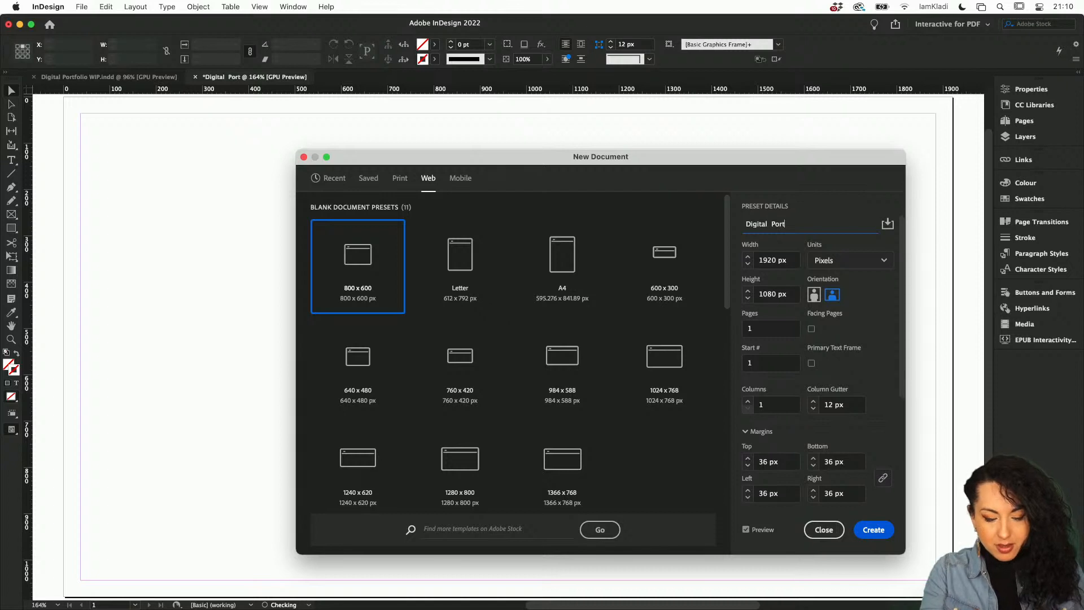
pyautogui.press('Left')
pyautogui.press('Left')
pyautogui.press('Left')
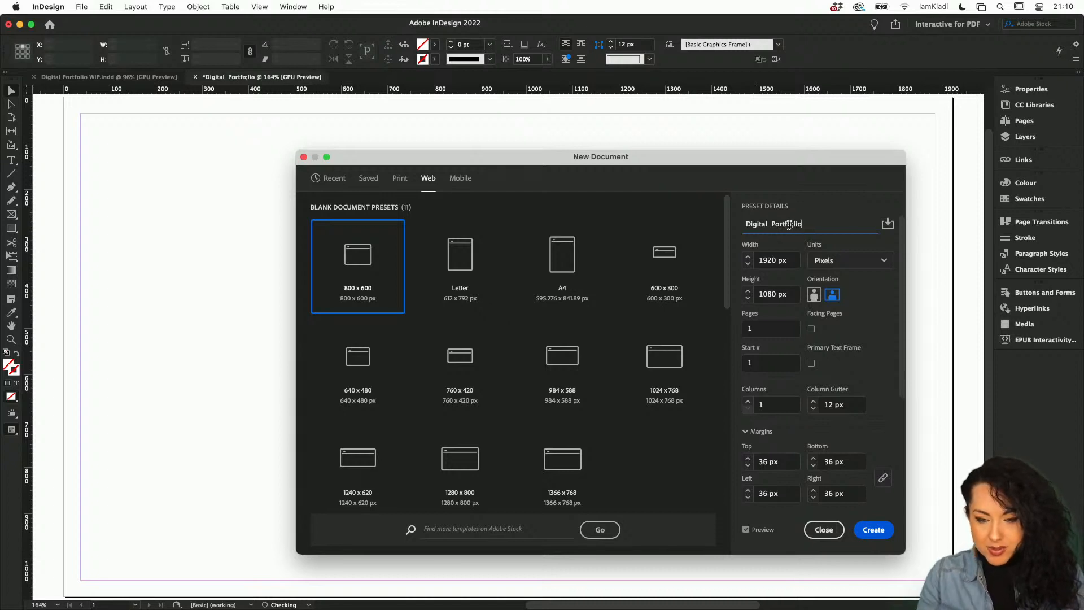
pyautogui.press('BackSpace')
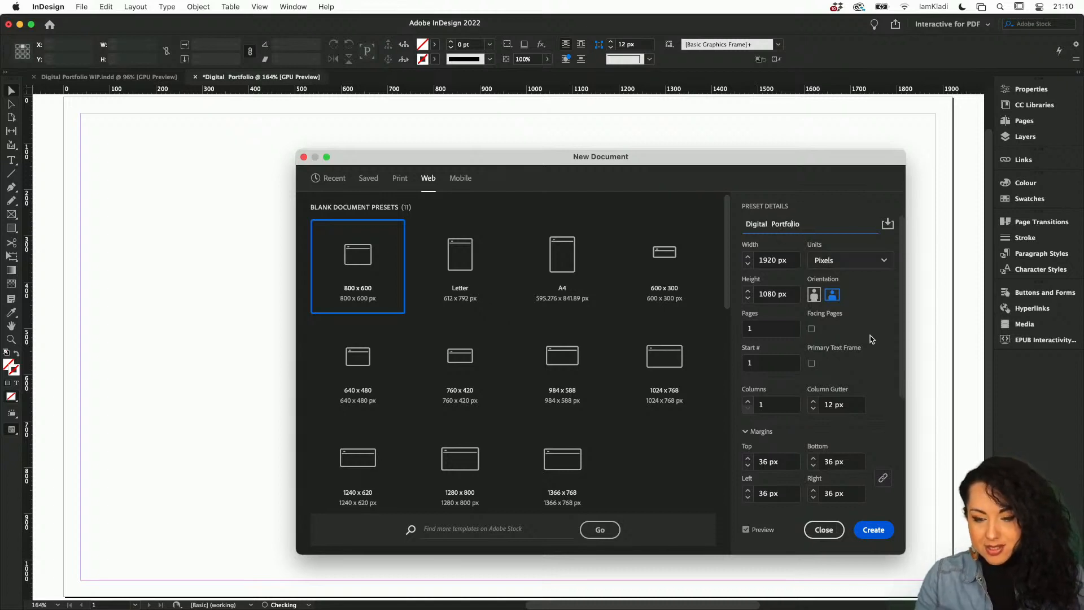
# Set the number of columns to 2.
pyautogui.scroll(-5, 870, 346)
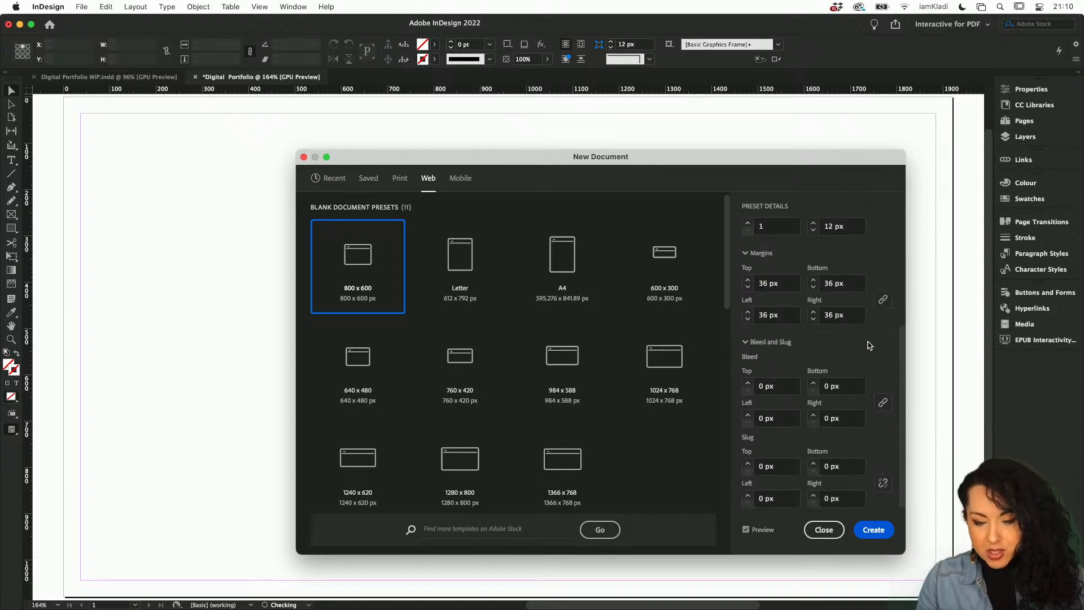
pyautogui.scroll(5, 870, 345)
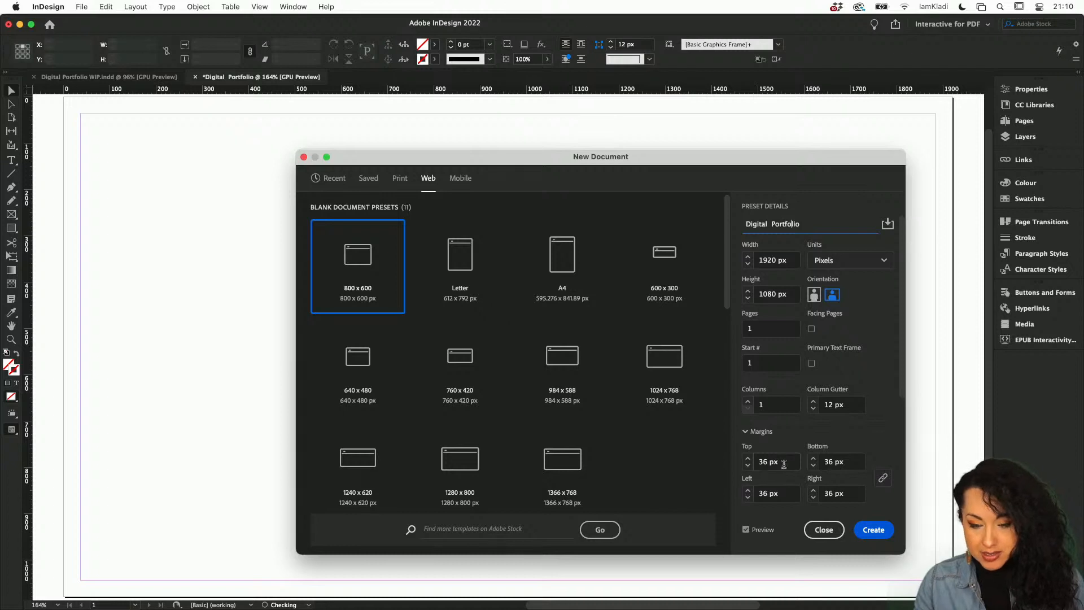
pyautogui.click(747, 401)
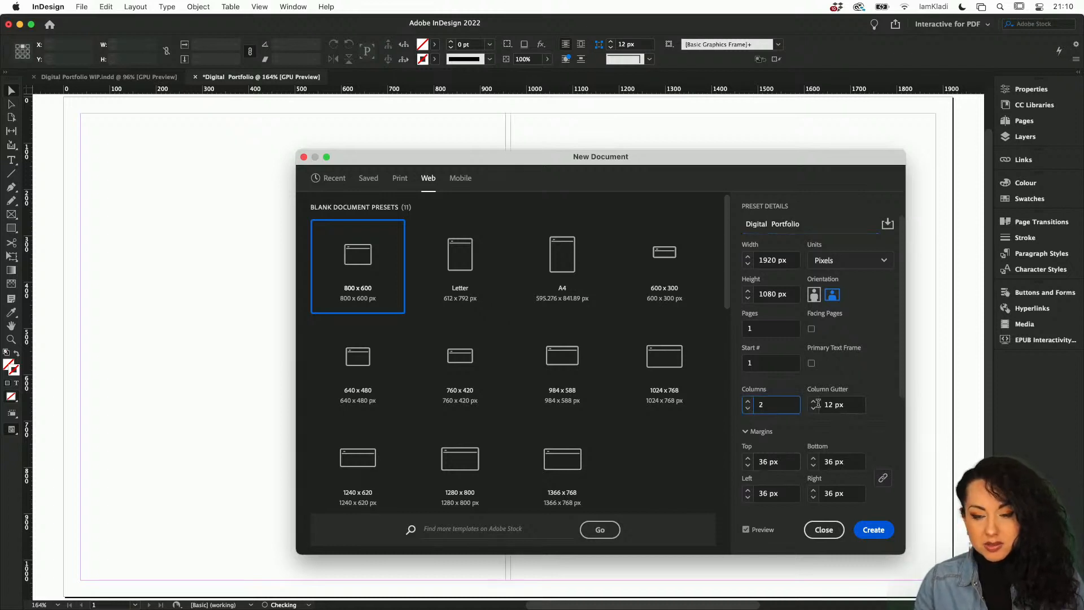
pyautogui.moveTo(669, 163); pyautogui.dragTo(590, 164)
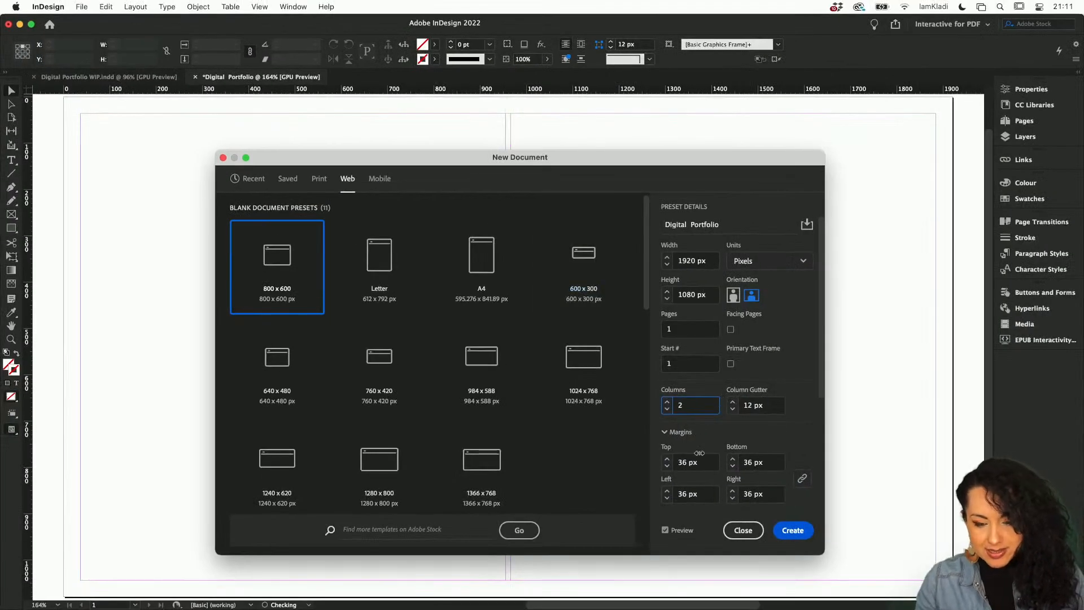
# Set the top, bottom, left and right margins all to 100 px.
pyautogui.doubleClick(681, 463)
pyautogui.write('100')
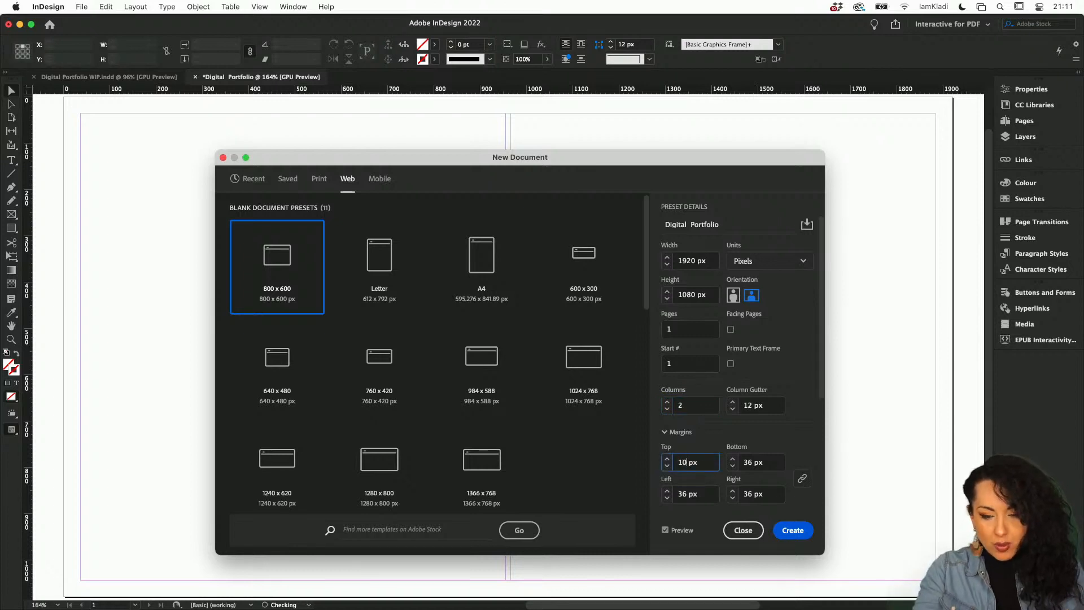
pyautogui.doubleClick(747, 462)
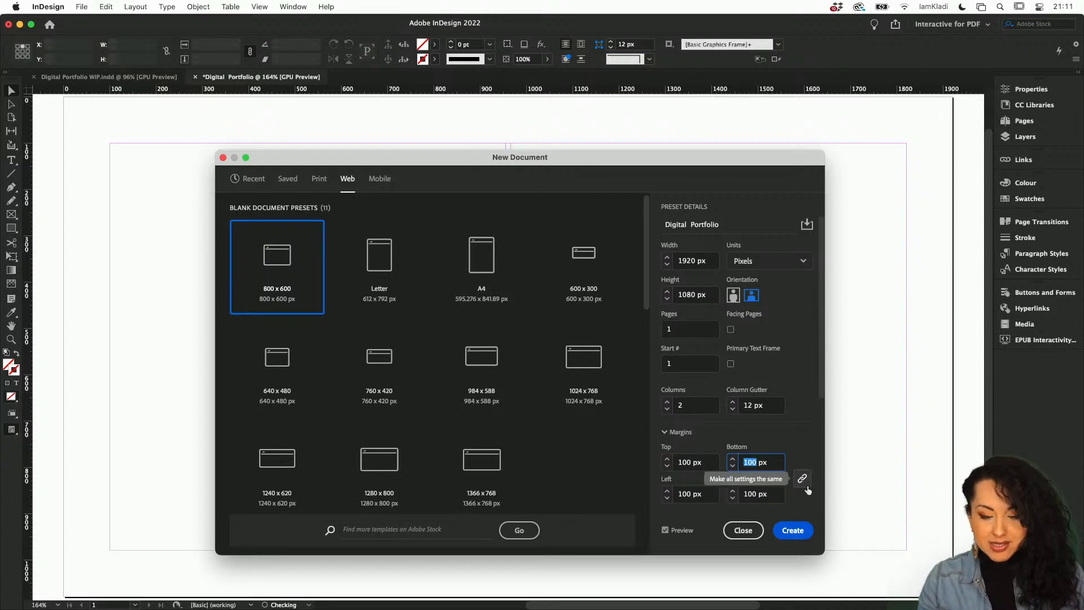
pyautogui.click(733, 459)
pyautogui.click(733, 466)
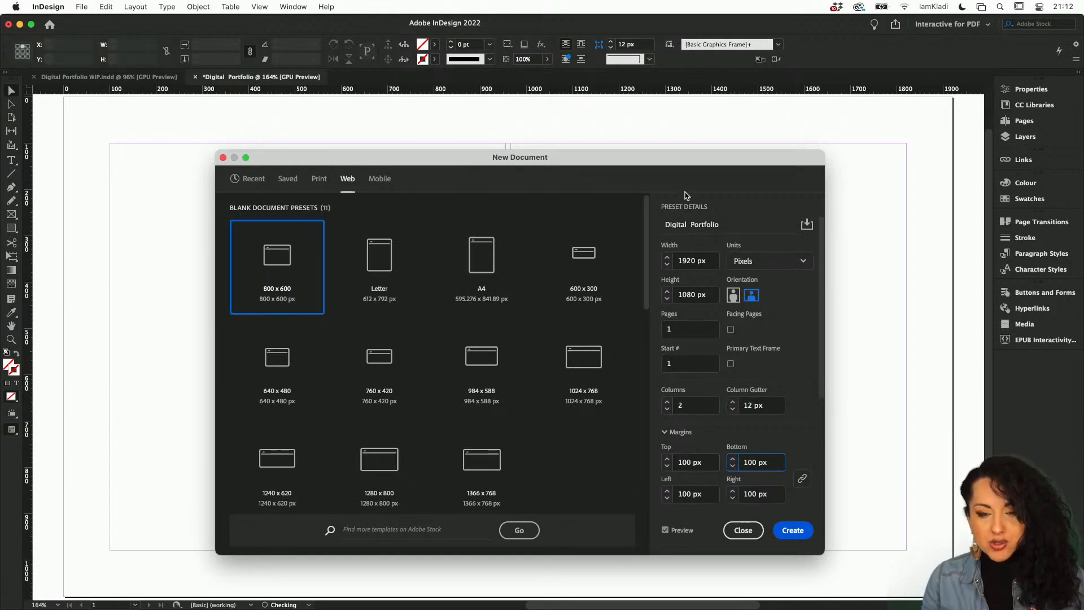
# Set the column gutter to 100 px.
pyautogui.moveTo(688, 169); pyautogui.dragTo(731, 204)
pyautogui.click(780, 442)
pyautogui.click(780, 442)
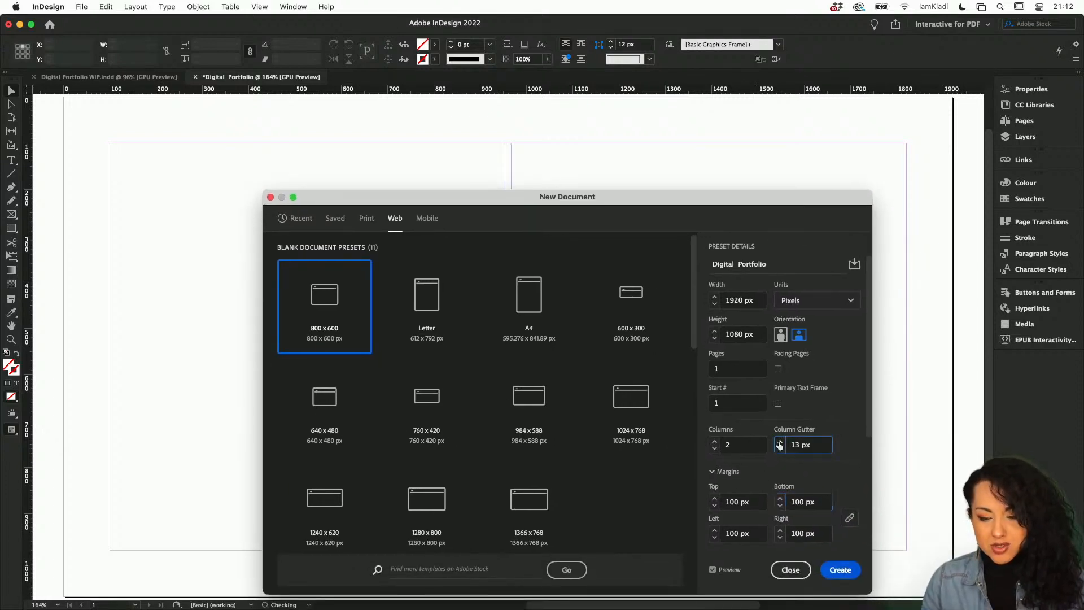
pyautogui.click(780, 441)
pyautogui.click(780, 442)
pyautogui.click(780, 441)
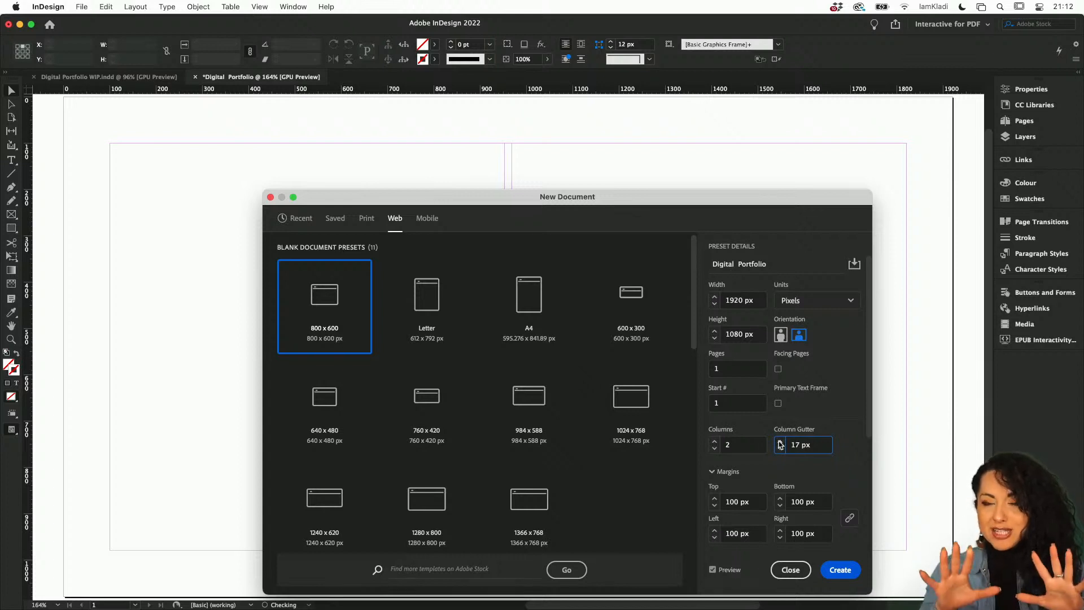
pyautogui.click(780, 442)
pyautogui.click(780, 442)
pyautogui.click(780, 442)
pyautogui.click(780, 442)
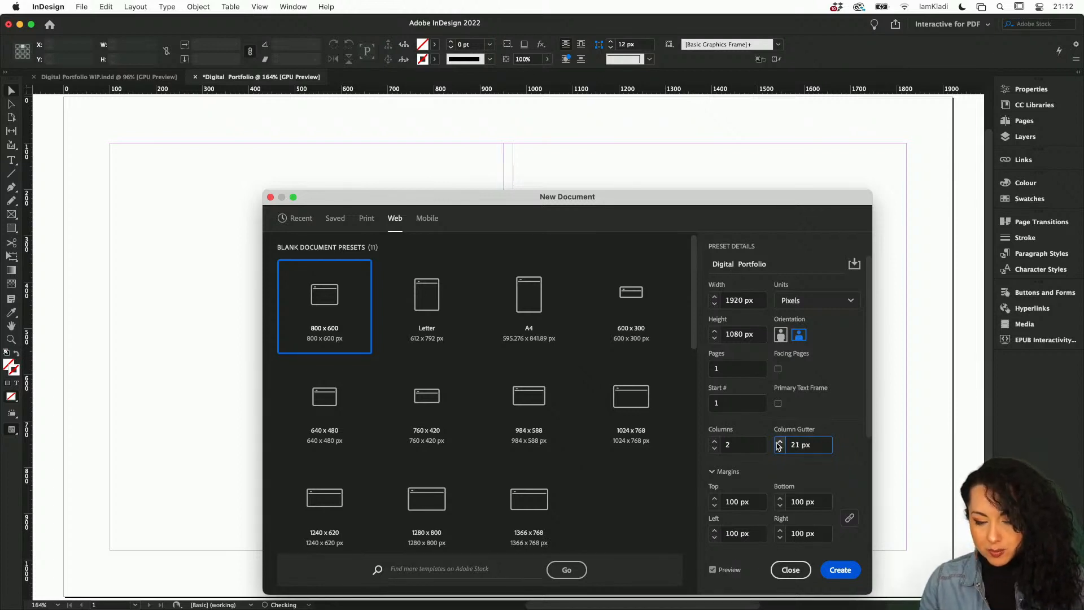
pyautogui.click(780, 441)
pyautogui.doubleClick(796, 443)
pyautogui.write('100')
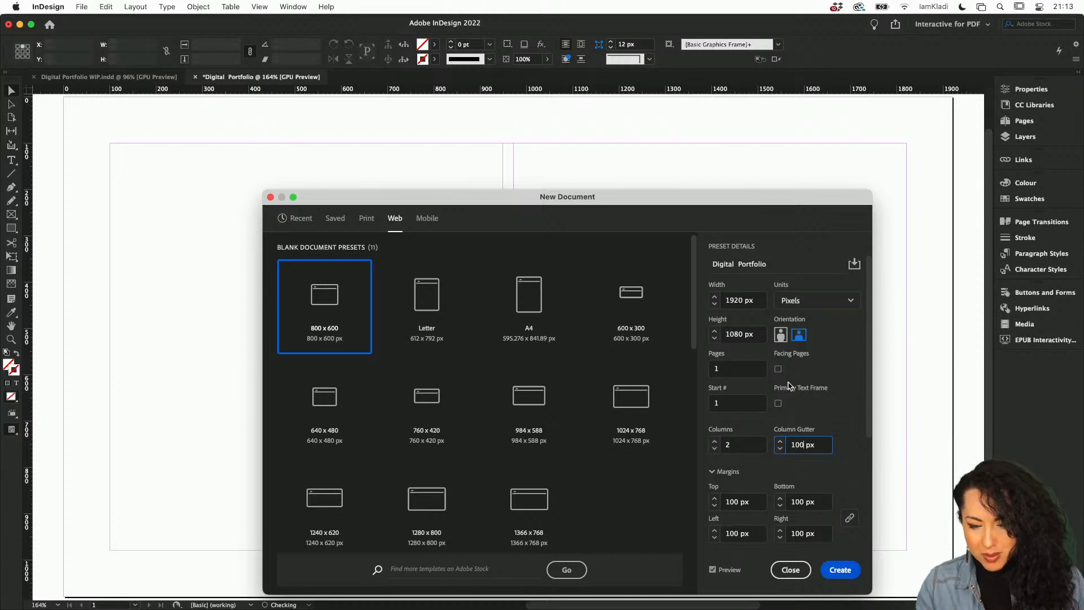
# Set the number of pages to 4 and create the document.
pyautogui.click(731, 369)
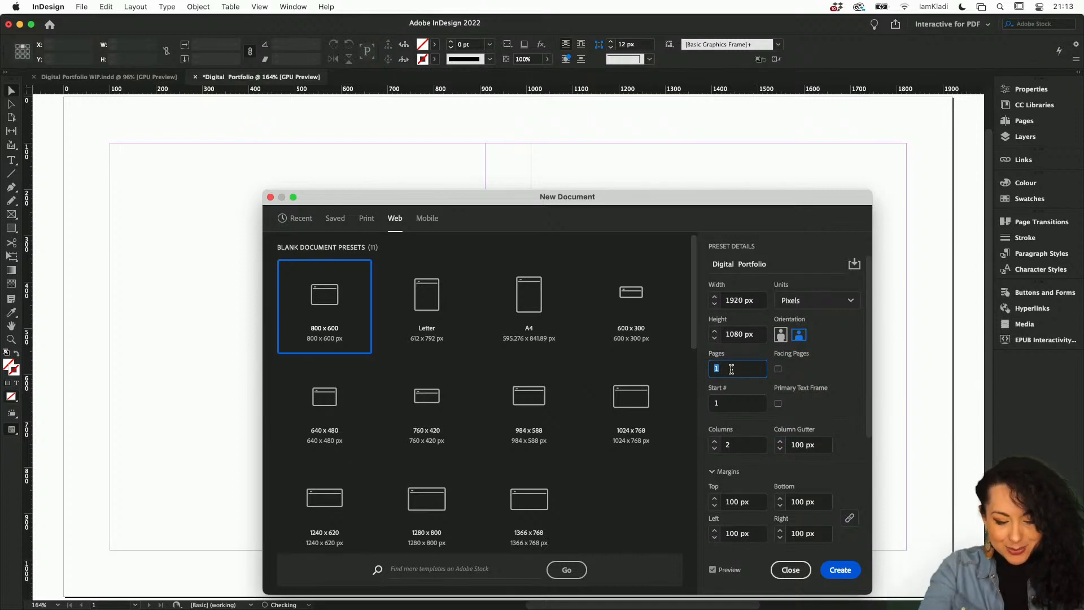
pyautogui.write('4')
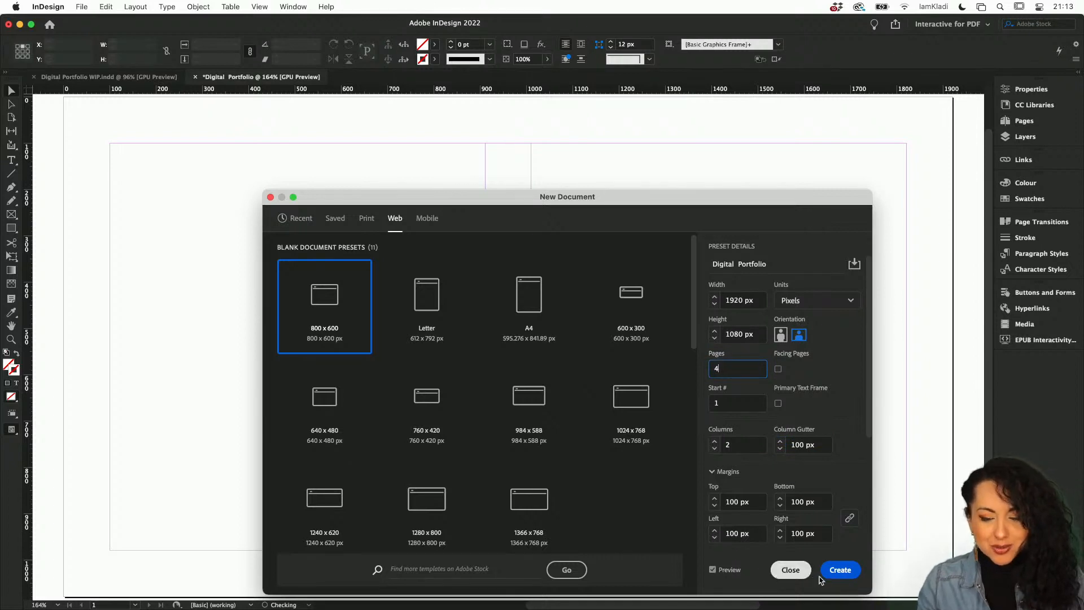
pyautogui.click(841, 570)
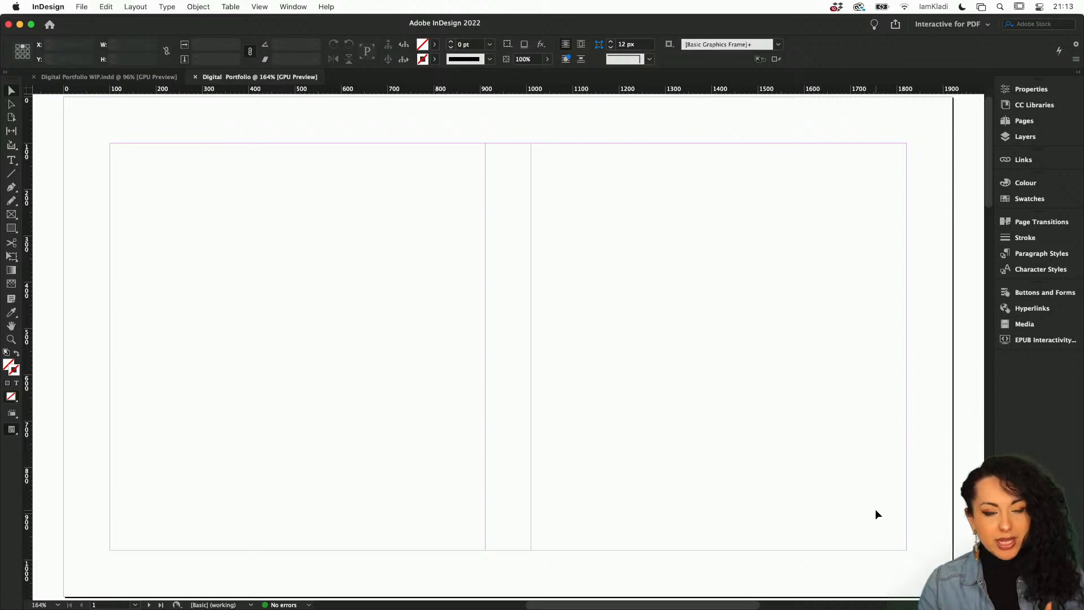
# Scroll through the new document's pages to examine their margins and columns.
pyautogui.scroll(-5, 875, 514)
pyautogui.scroll(-2, 875, 514)
pyautogui.hscroll(2, 875, 515)
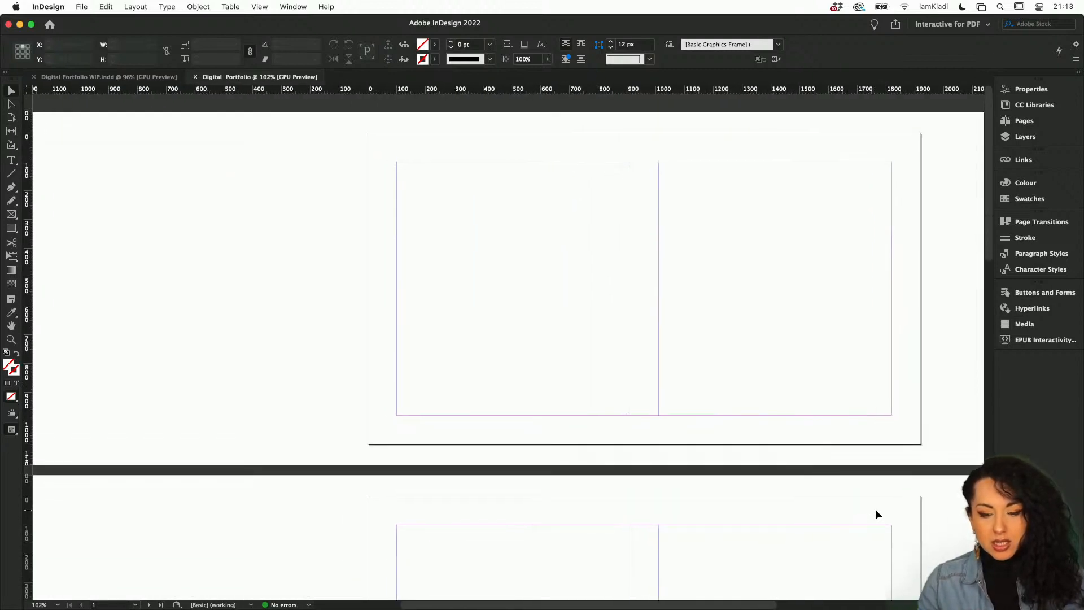
pyautogui.scroll(-5, 876, 514)
pyautogui.hscroll(2, 876, 514)
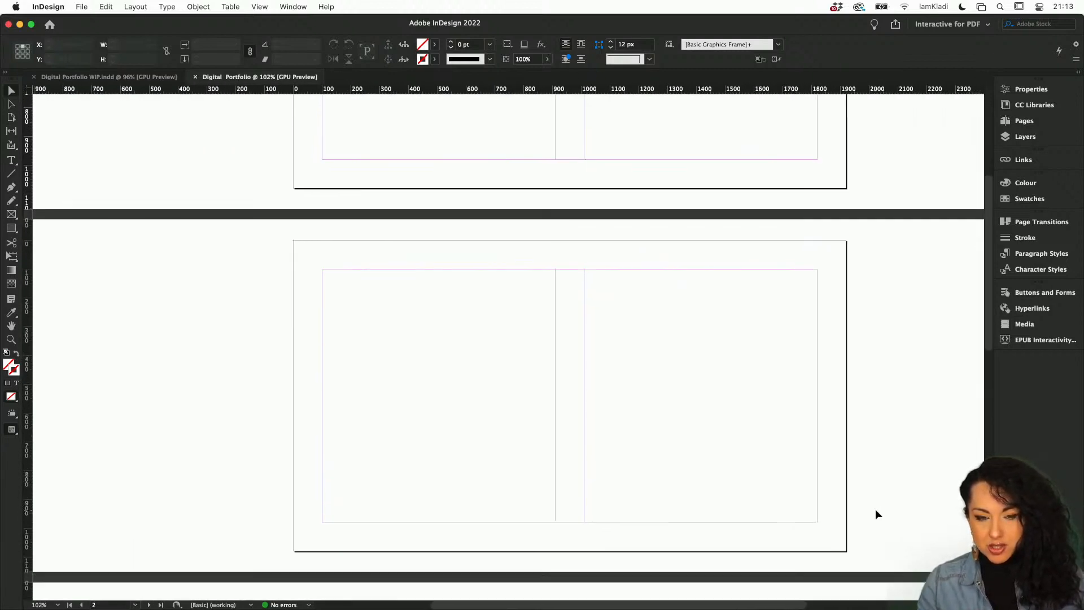
pyautogui.scroll(-2, 875, 509)
pyautogui.hscroll(1, 875, 510)
pyautogui.scroll(10, 875, 509)
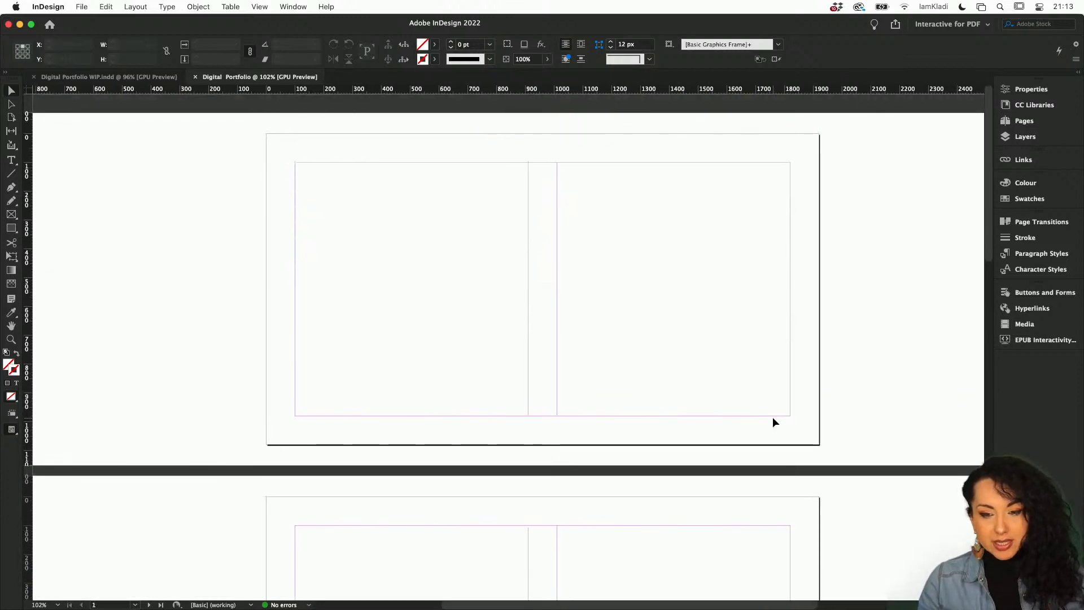
pyautogui.scroll(4, 774, 422)
pyautogui.scroll(-3, 774, 421)
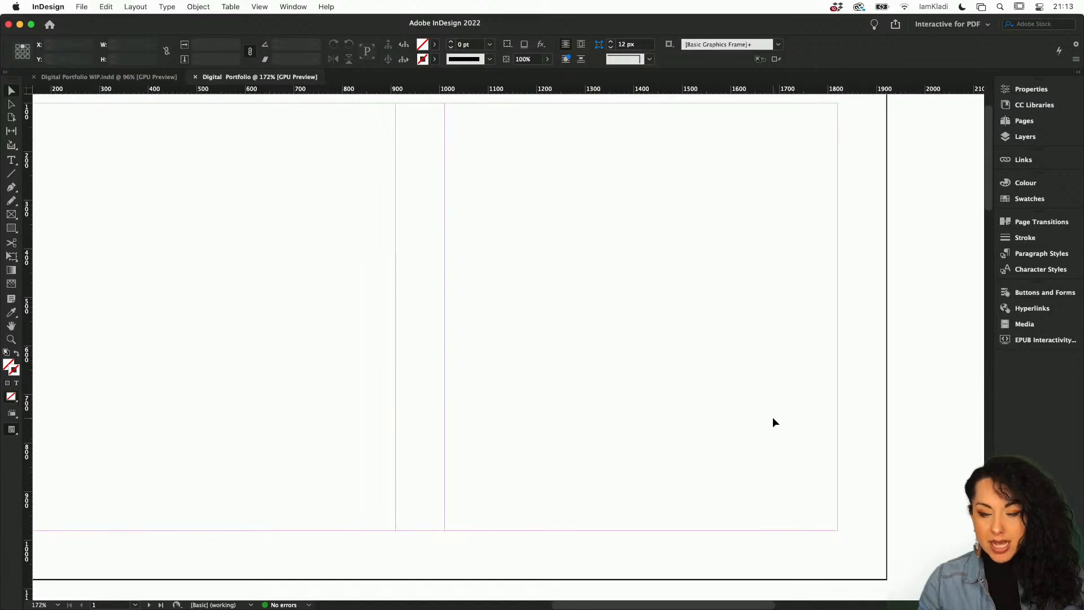
pyautogui.scroll(-2, 773, 422)
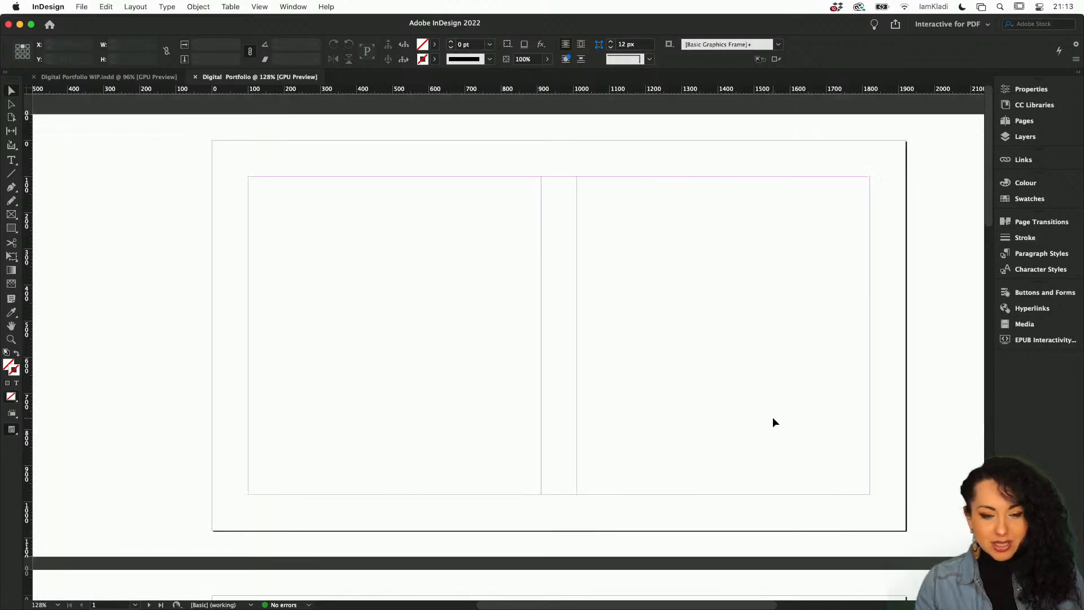
pyautogui.press('w')
pyautogui.press('w')
pyautogui.press('w')
pyautogui.press('w')
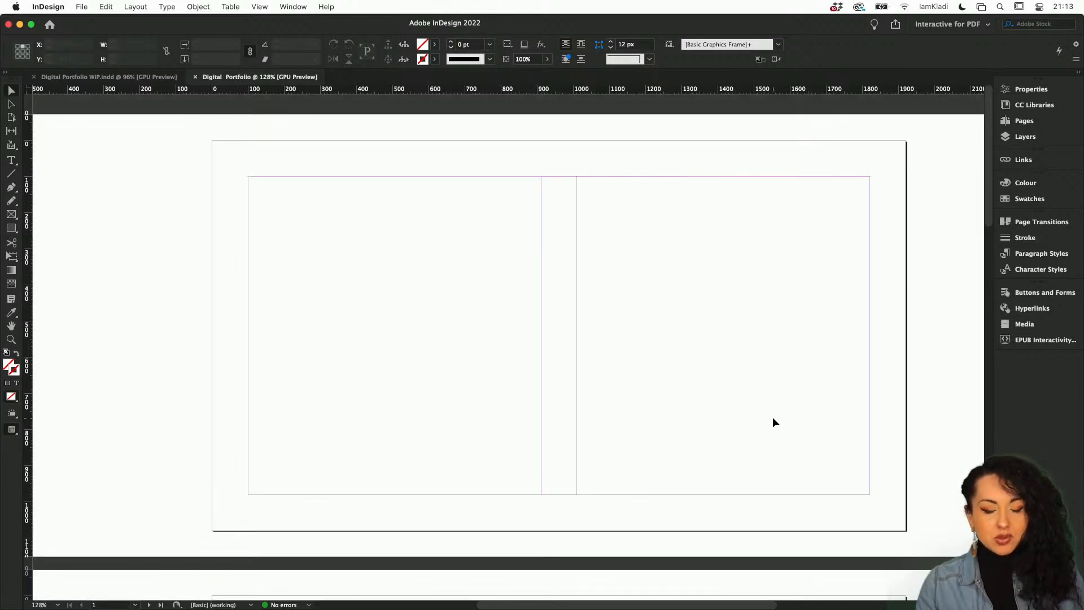
pyautogui.press('w')
pyautogui.press('w')
pyautogui.press('w')
pyautogui.press('w')
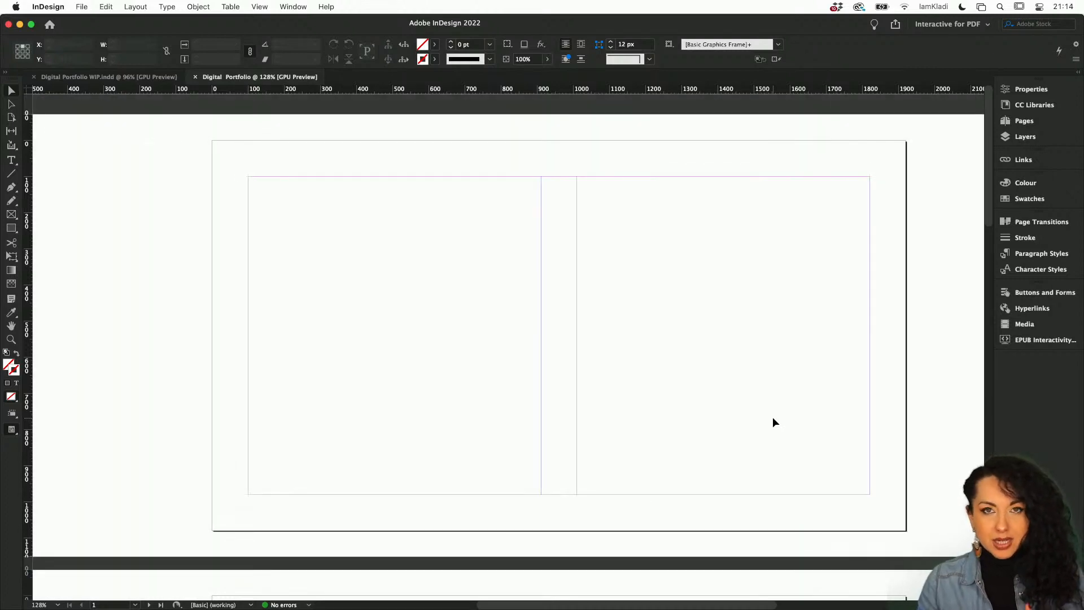
pyautogui.click(263, 6)
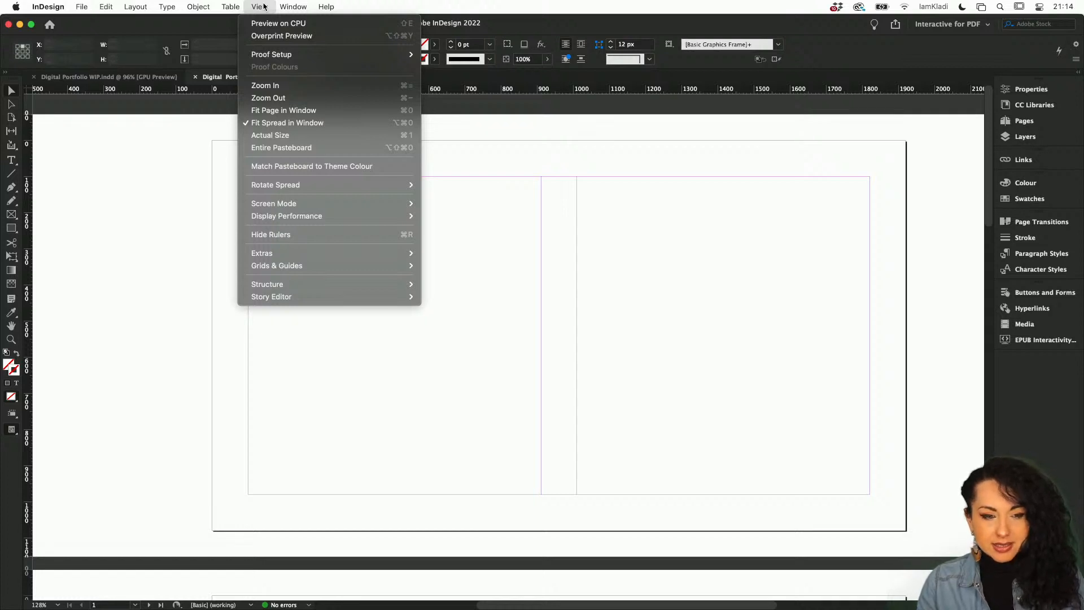
pyautogui.click(263, 22)
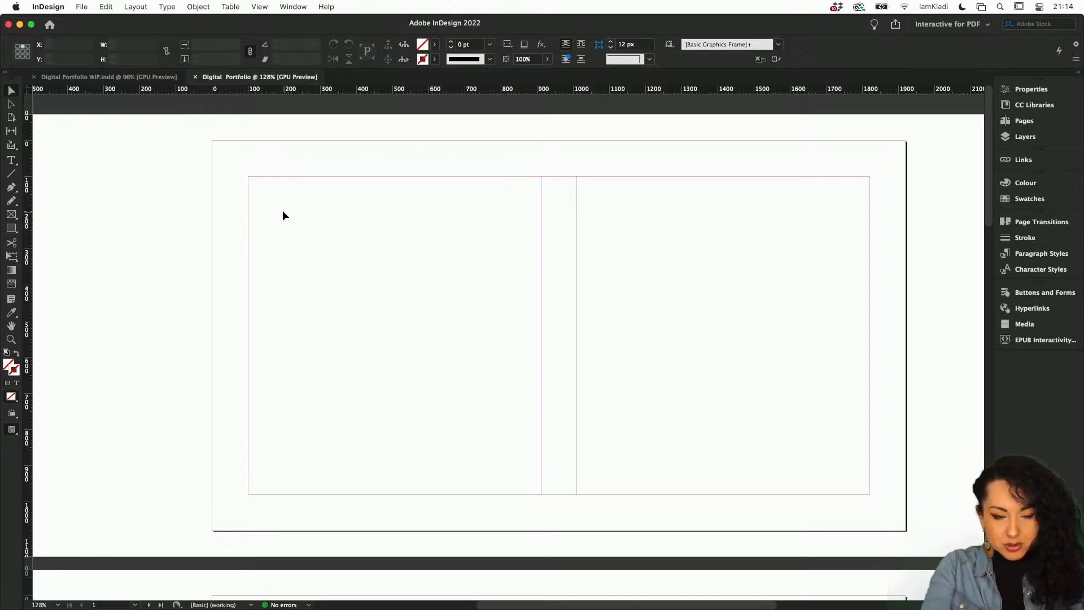
# Save the document as Digital Portfolio on the Desktop.
pyautogui.press('super+s')
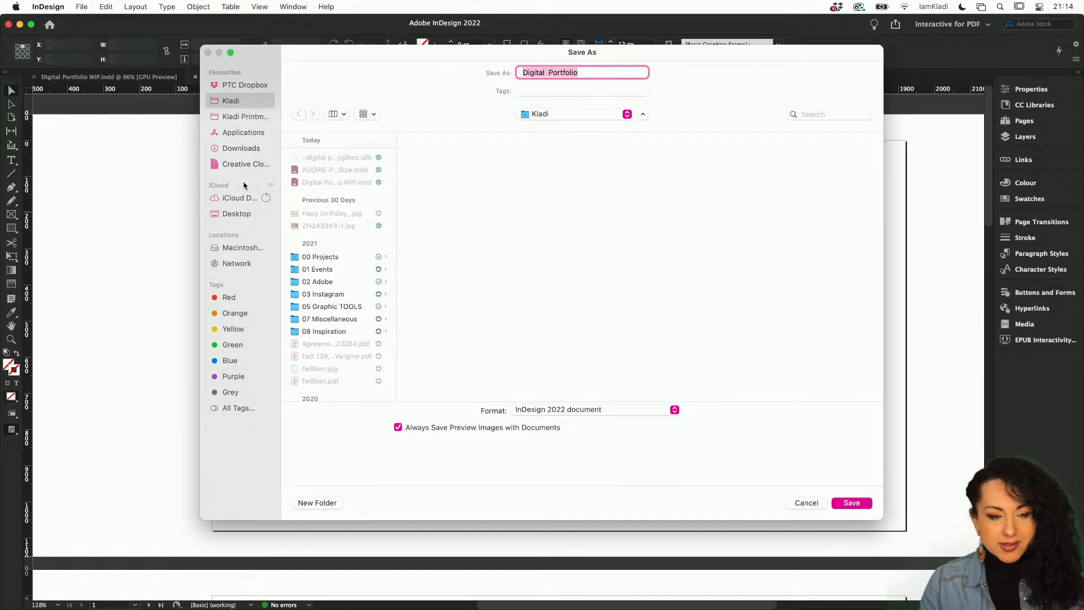
pyautogui.click(228, 215)
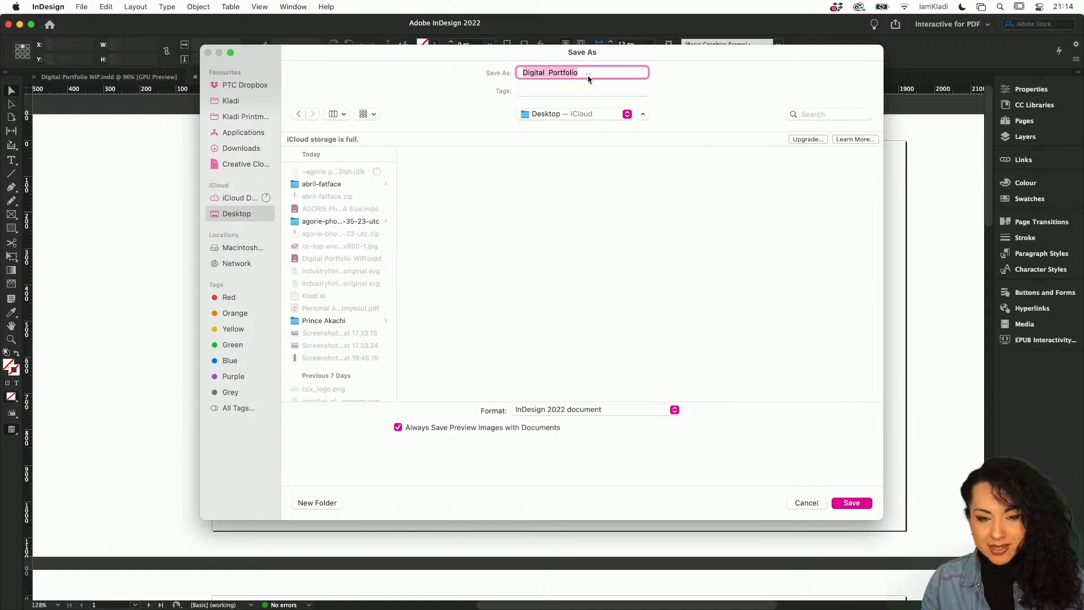
pyautogui.click(866, 502)
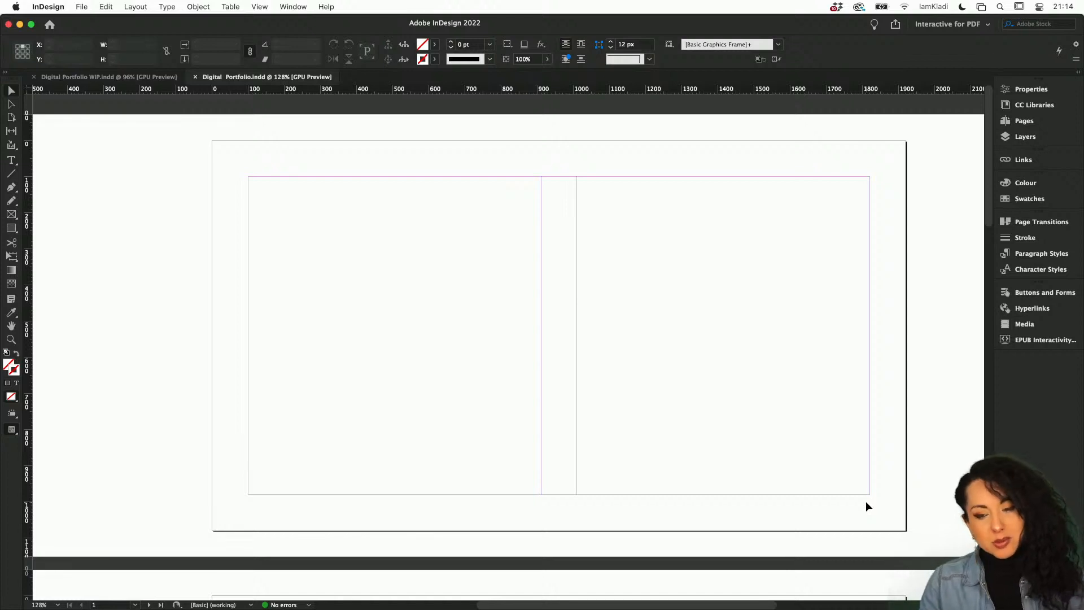
pyautogui.hscroll(1, 888, 474)
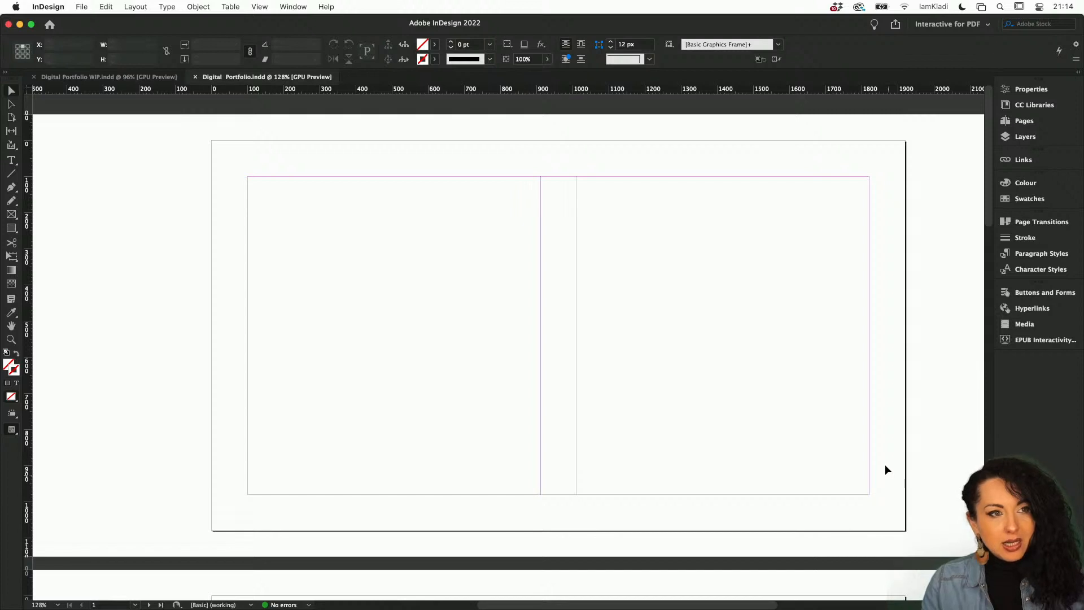
pyautogui.hscroll(2, 816, 432)
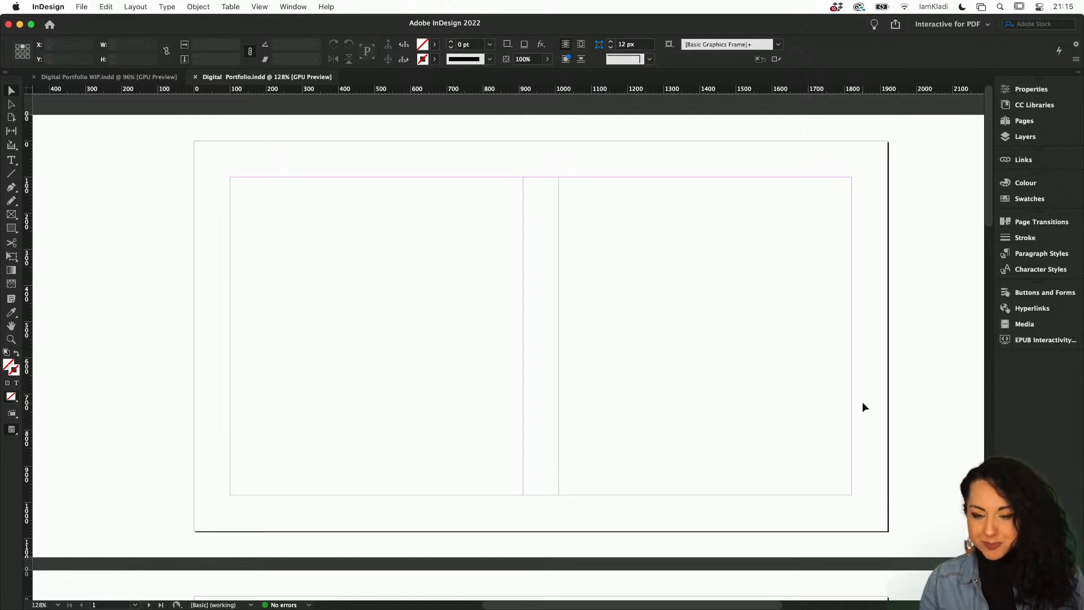
pyautogui.hscroll(1, 863, 401)
pyautogui.hscroll(-1, 862, 401)
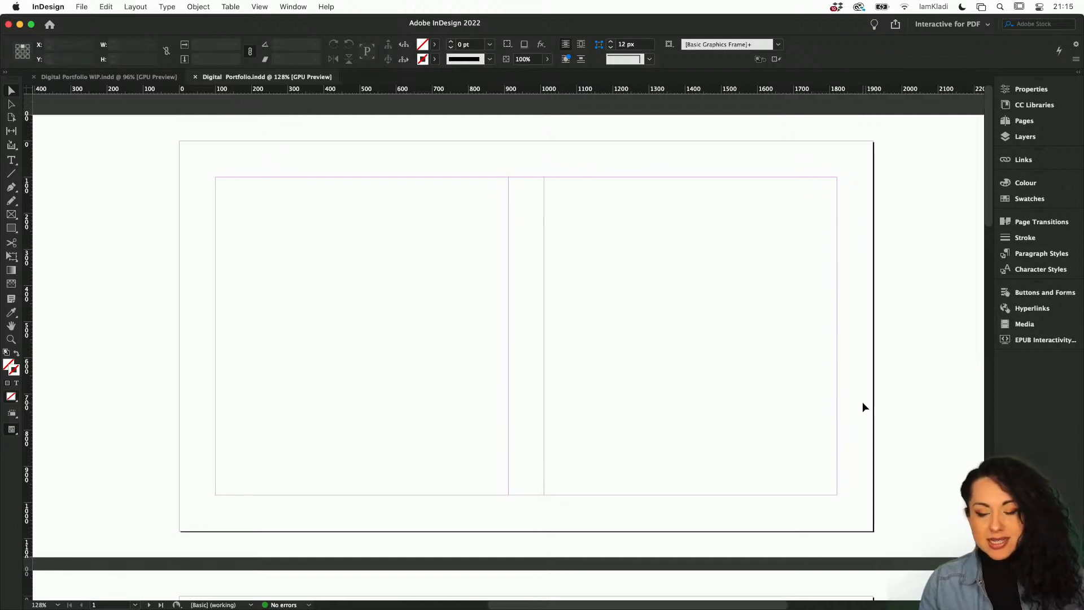
pyautogui.scroll(-5, 862, 402)
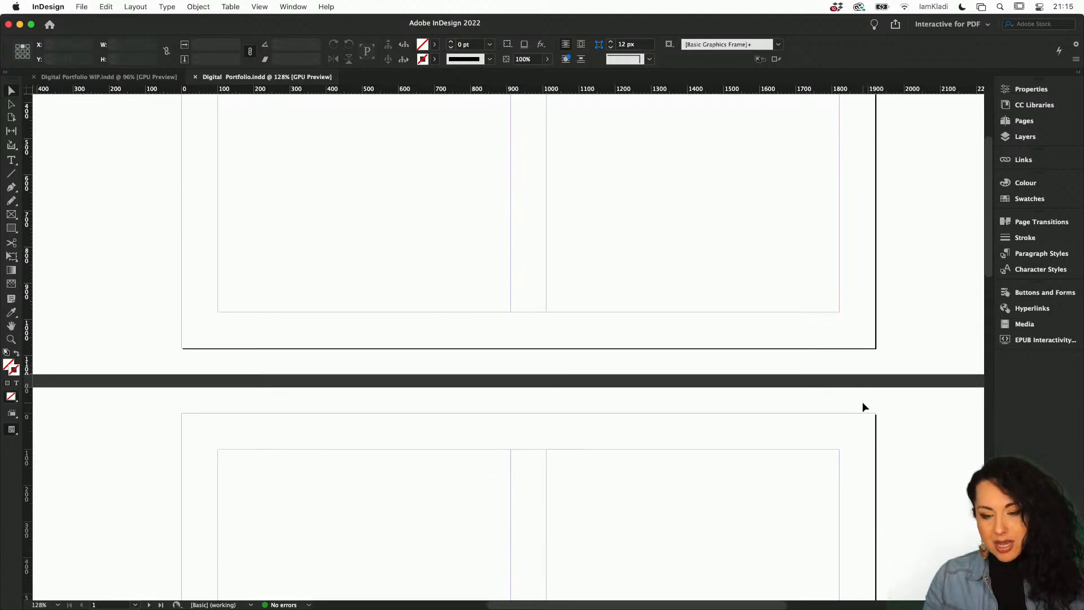
pyautogui.scroll(5, 864, 407)
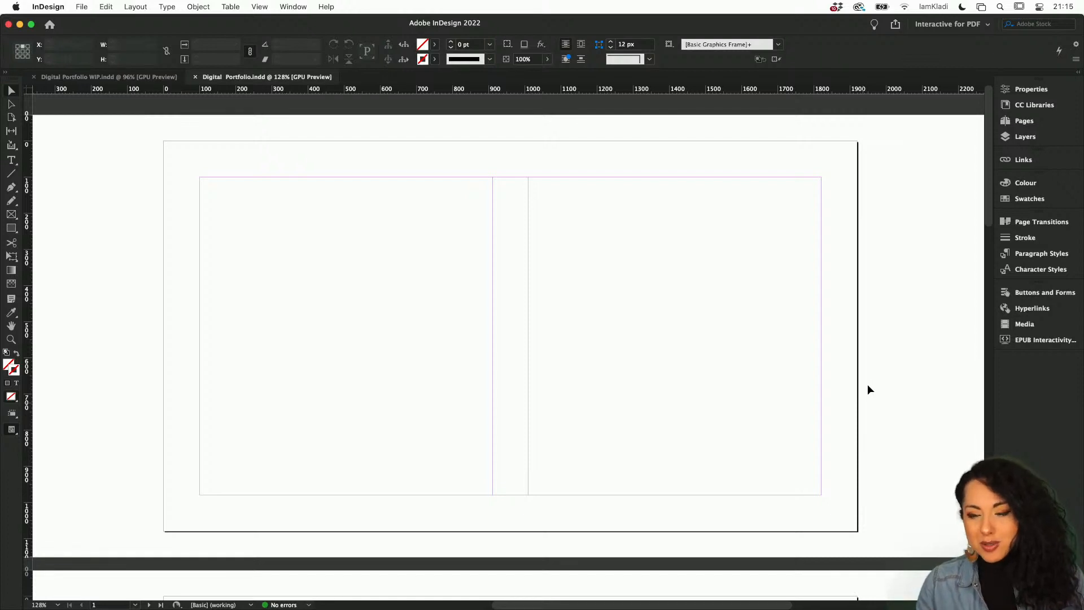
# Open the Pages panel to view the document's page thumbnails.
pyautogui.click(1028, 121)
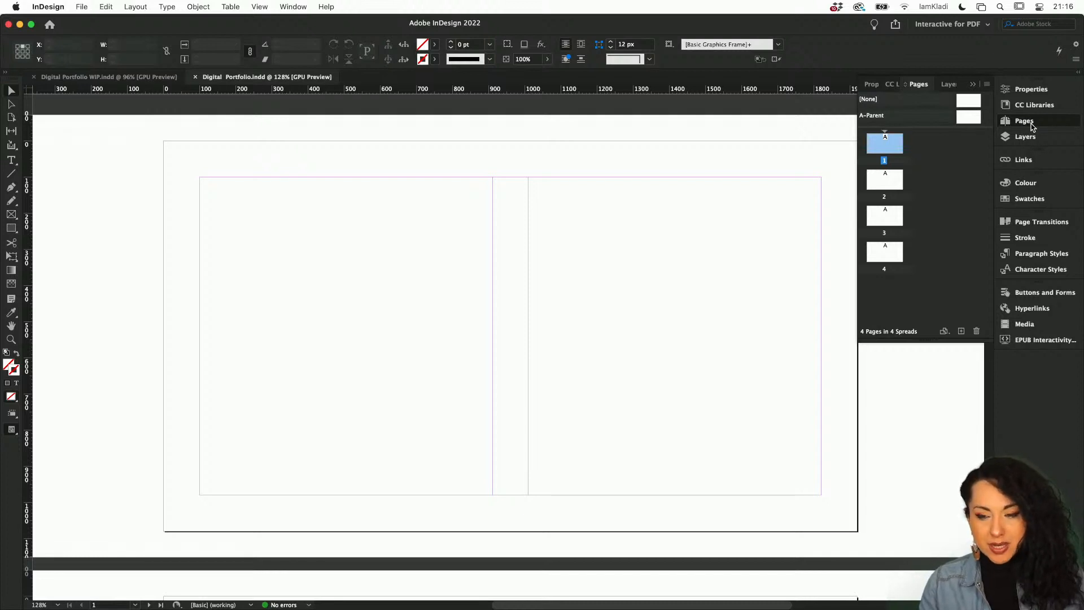
pyautogui.click(291, 8)
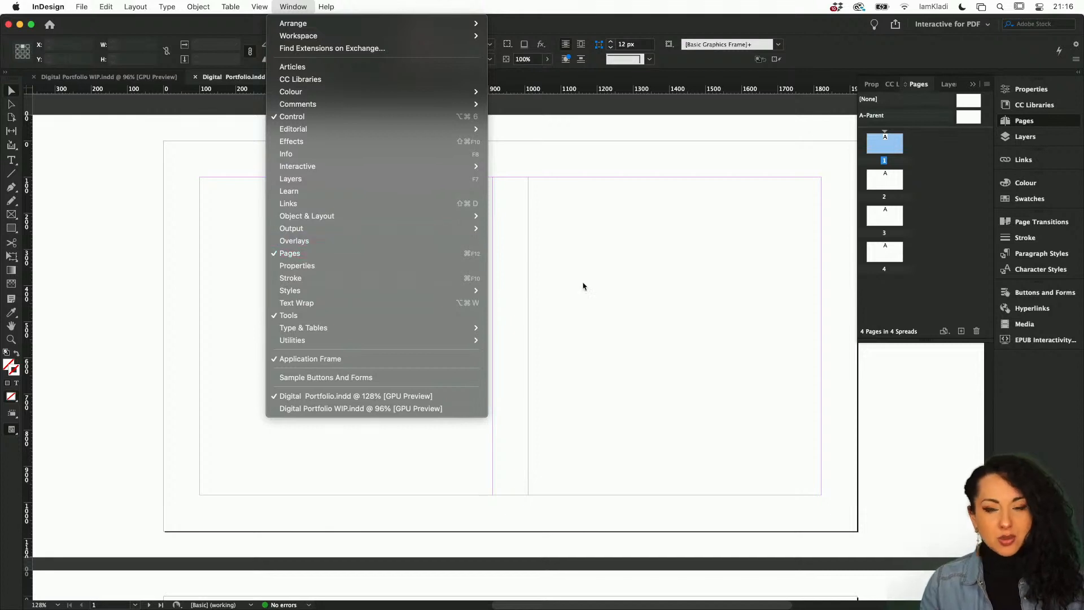
pyautogui.click(629, 307)
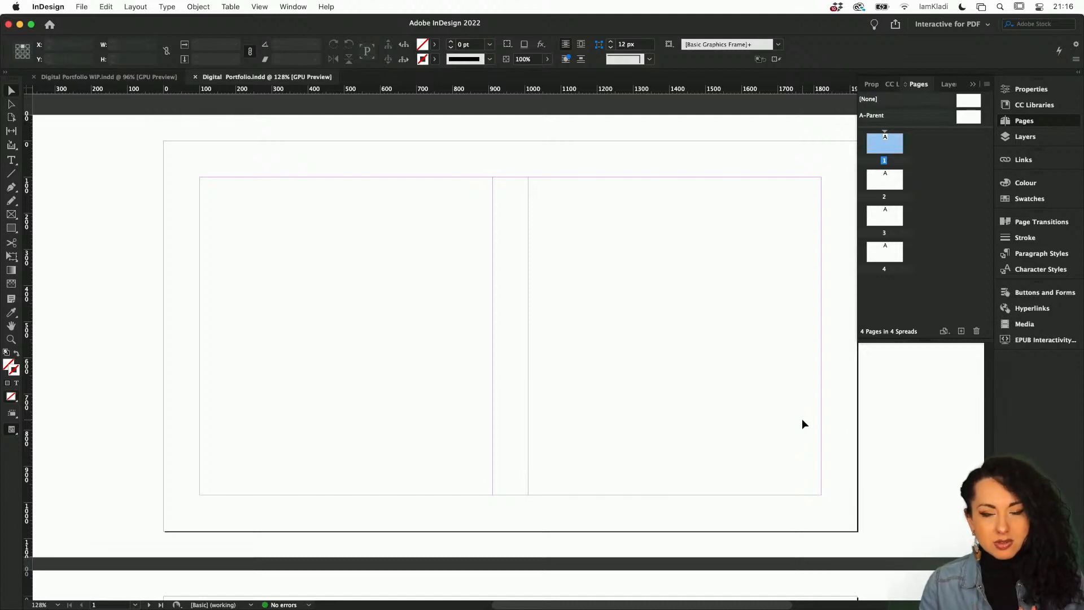
# Try the Essentials workspace, reset it, and return to the Interactive for PDF workspace.
pyautogui.click(988, 26)
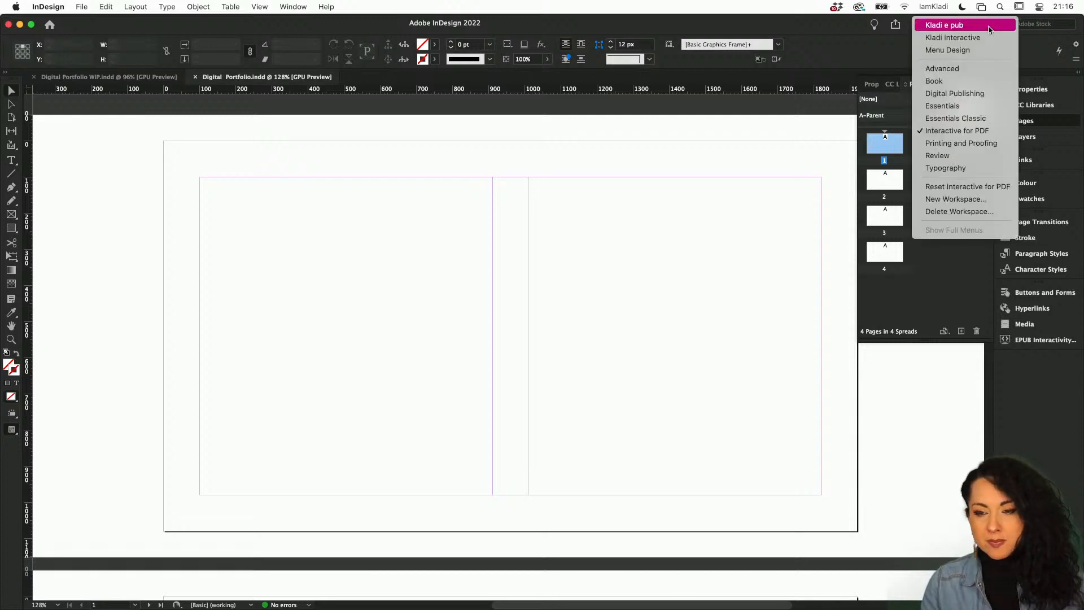
pyautogui.click(980, 107)
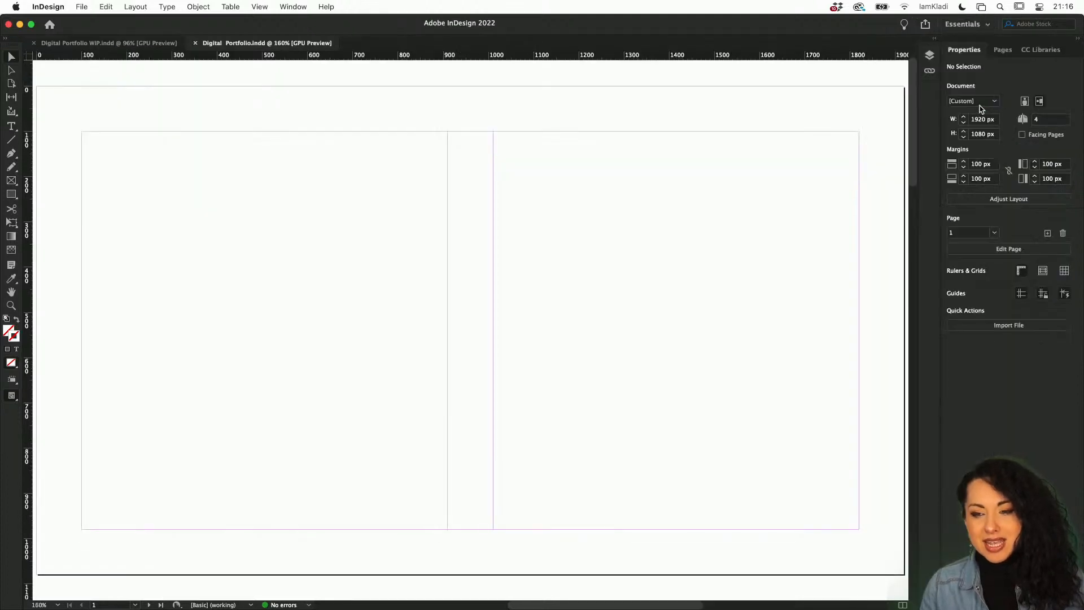
pyautogui.click(989, 26)
pyautogui.click(991, 188)
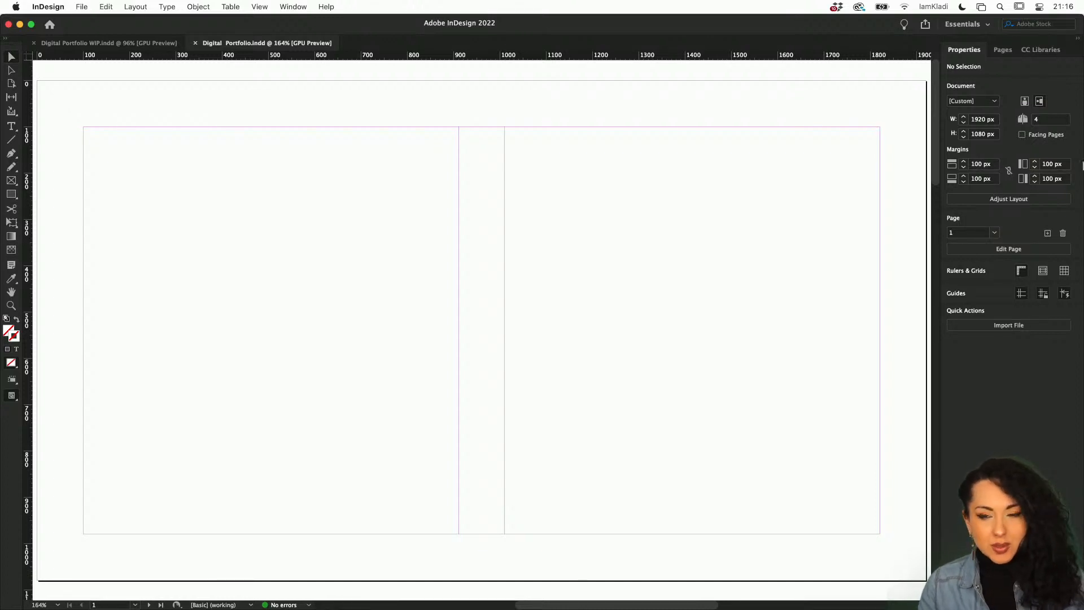
pyautogui.click(988, 26)
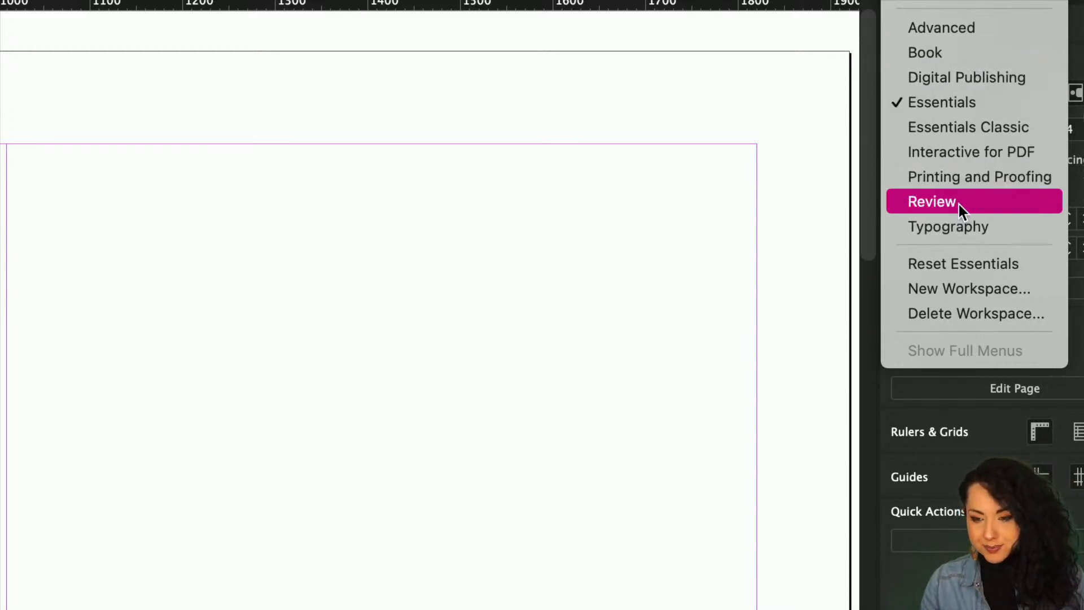
pyautogui.click(987, 161)
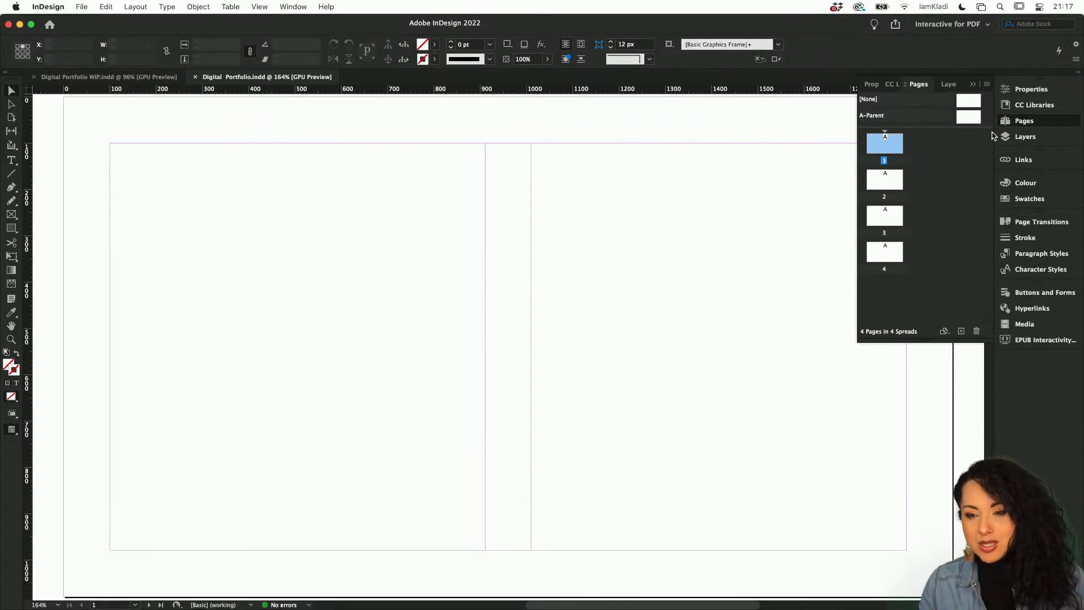
# Reset the Interactive for PDF workspace.
pyautogui.click(988, 25)
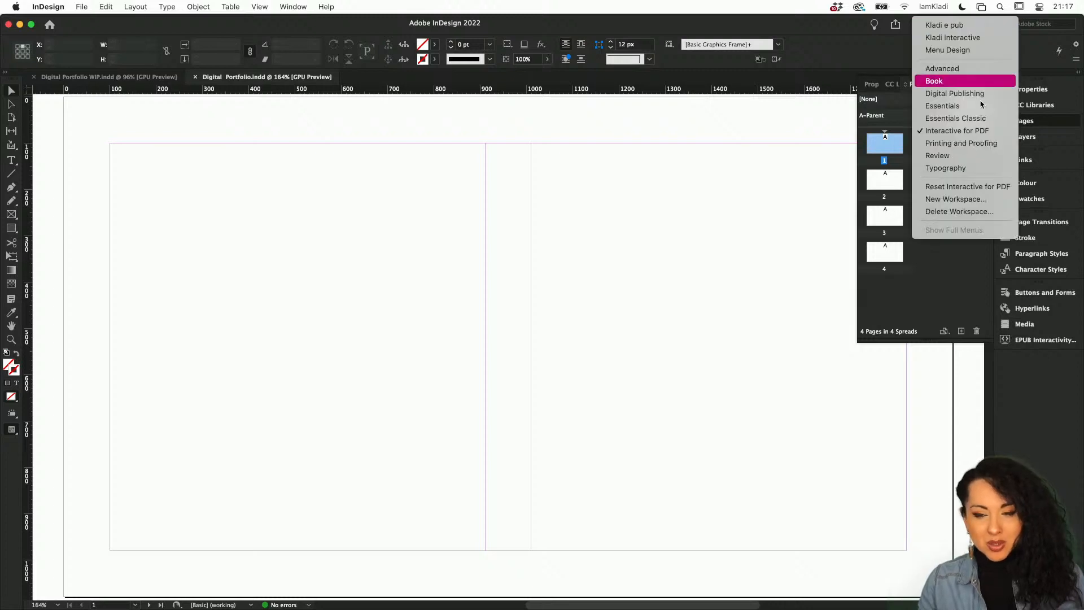
pyautogui.click(976, 191)
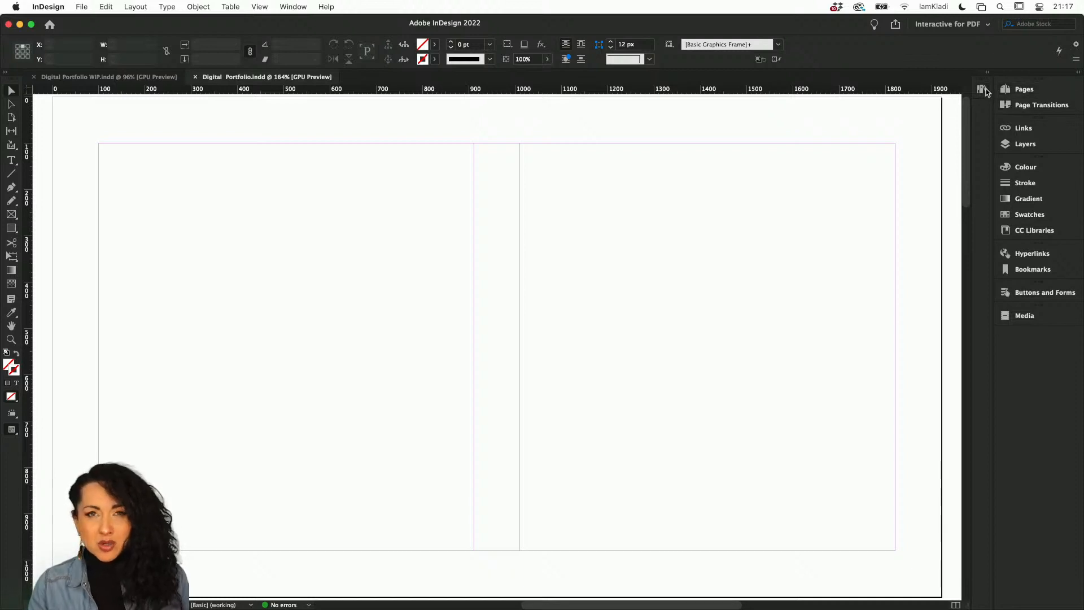
# Remove the Gradient and Bookmarks panels from the panel dock and move Buttons and Forms above Hyperlinks.
pyautogui.moveTo(986, 90); pyautogui.dragTo(829, 114)
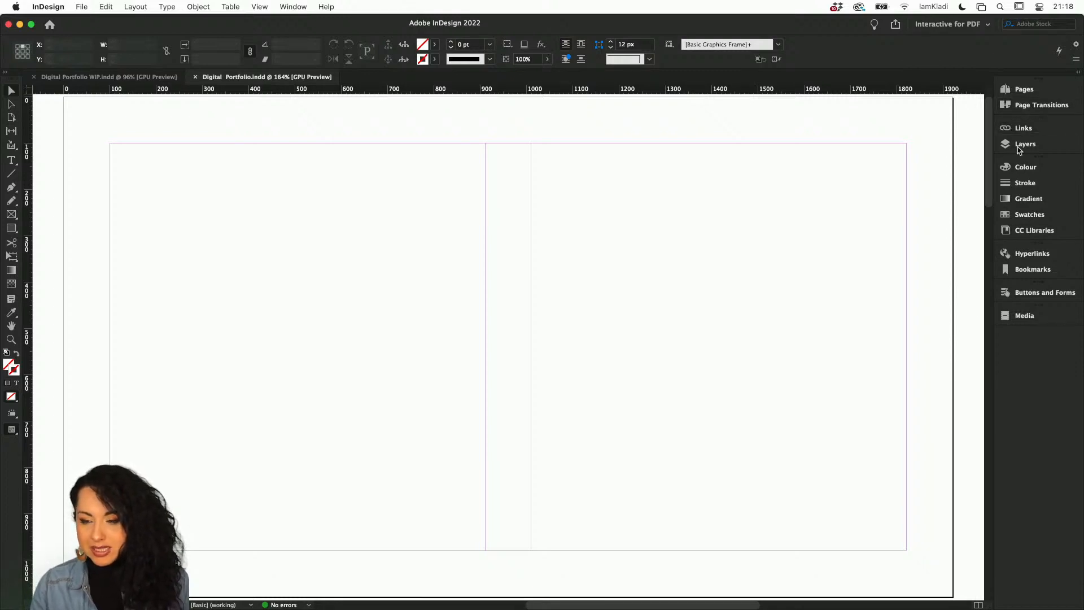
pyautogui.moveTo(1024, 199); pyautogui.dragTo(789, 187)
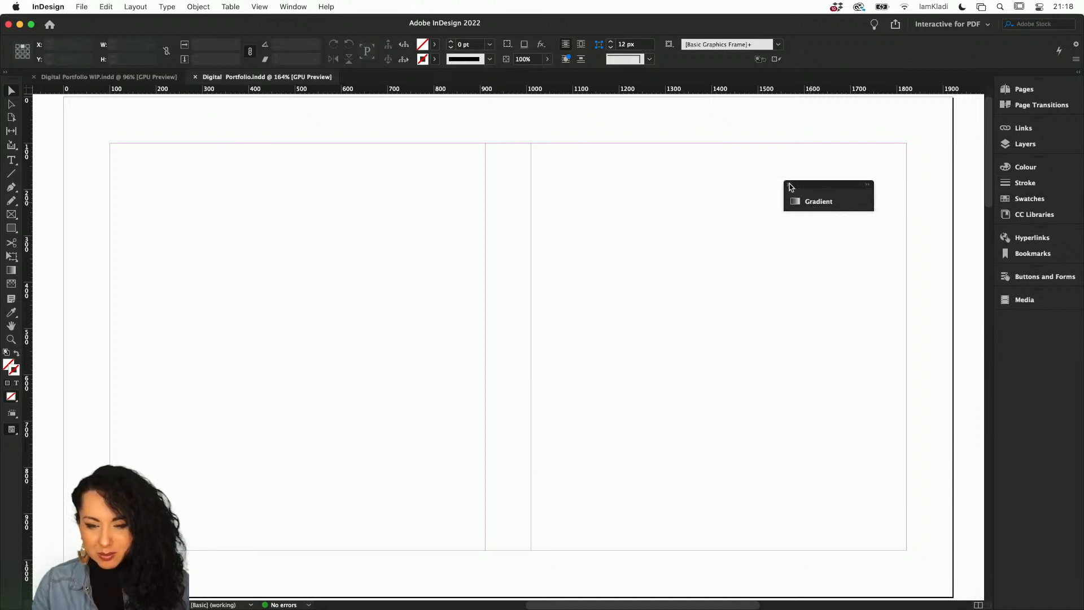
pyautogui.click(790, 184)
pyautogui.moveTo(1022, 253); pyautogui.dragTo(807, 250)
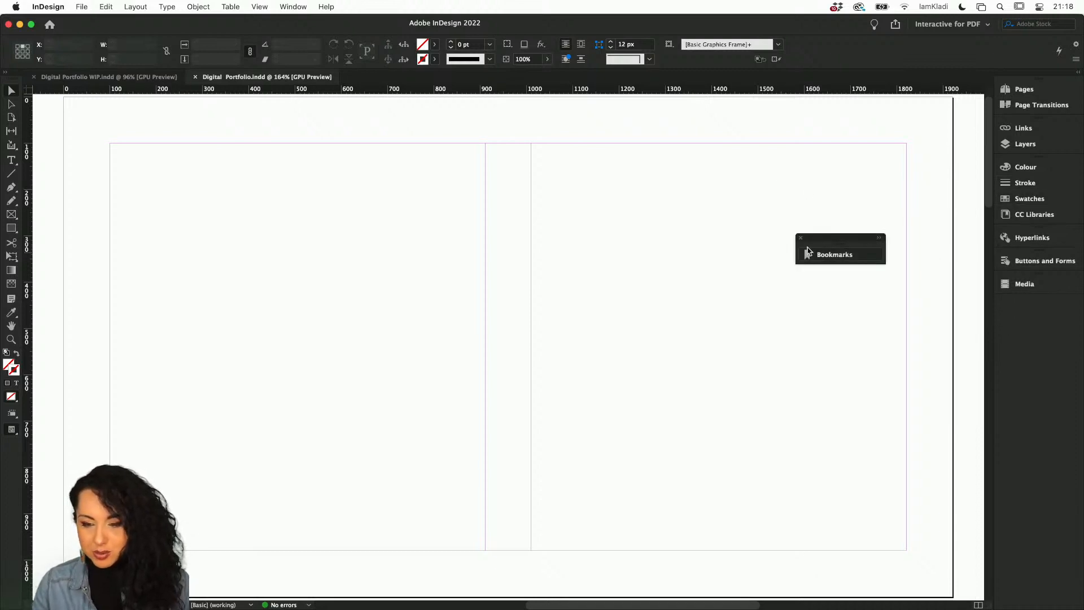
pyautogui.click(801, 239)
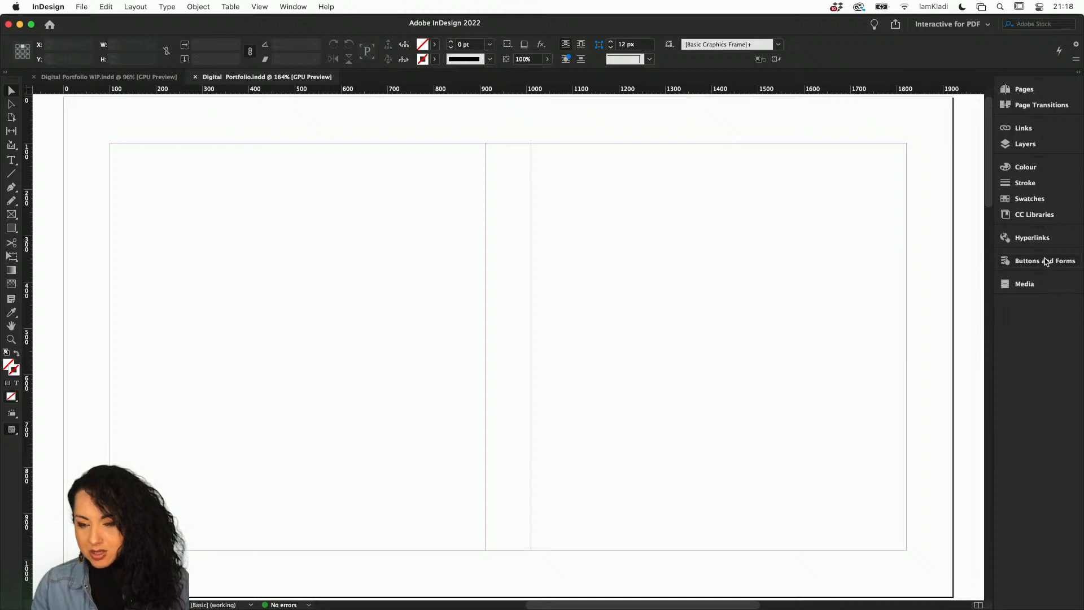
pyautogui.moveTo(1049, 261); pyautogui.dragTo(1040, 242)
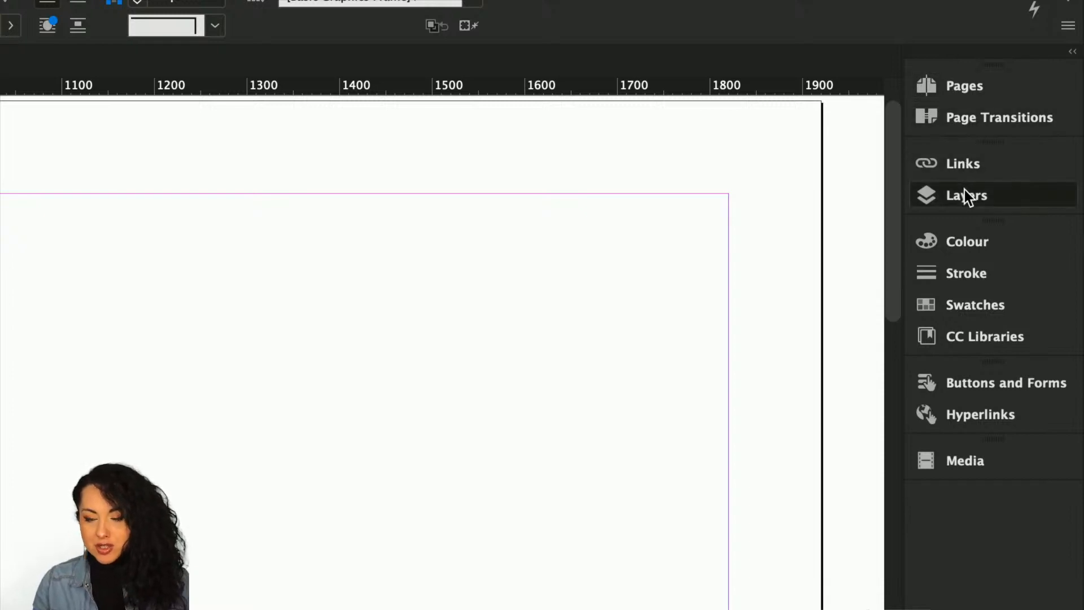
# Rearrange the panel dock: Layers under Pages, CC Libraries under Links, and Media between Buttons and Forms and Hyperlinks.
pyautogui.moveTo(965, 190); pyautogui.dragTo(954, 97)
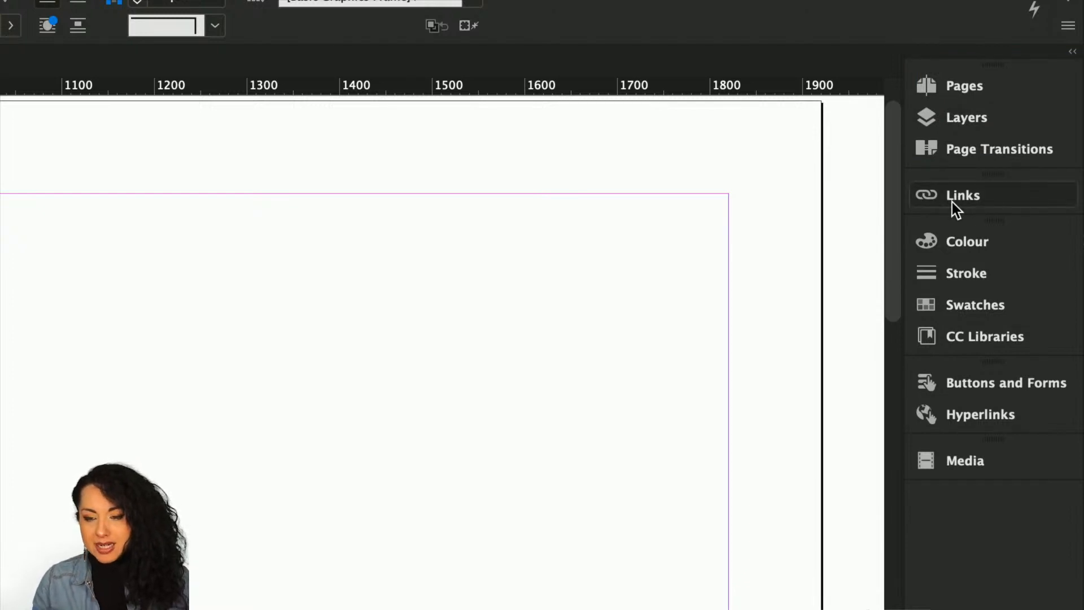
pyautogui.moveTo(974, 329); pyautogui.dragTo(966, 199)
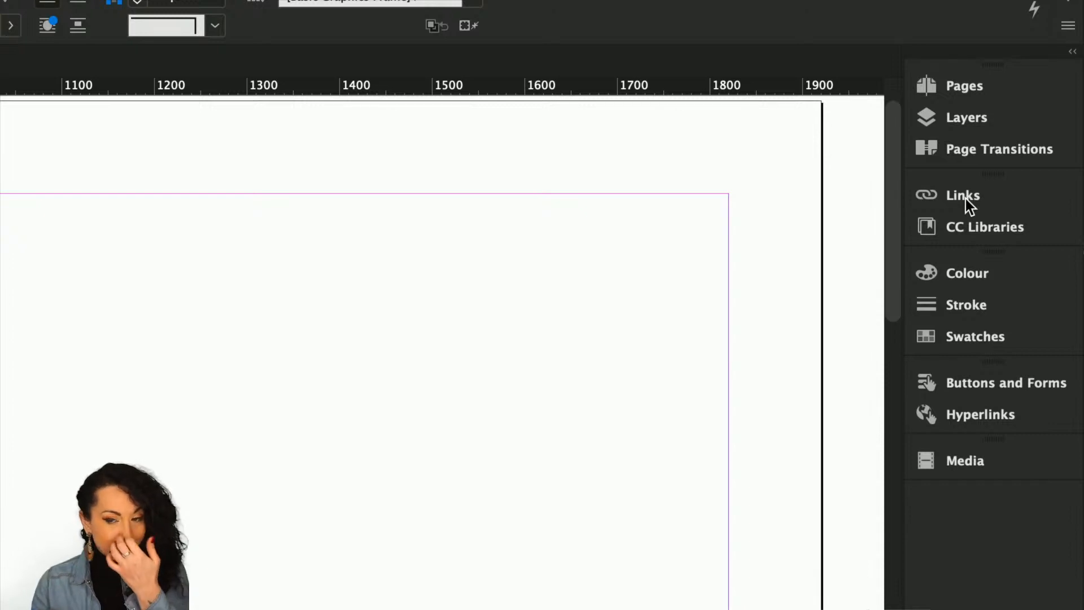
pyautogui.click(967, 198)
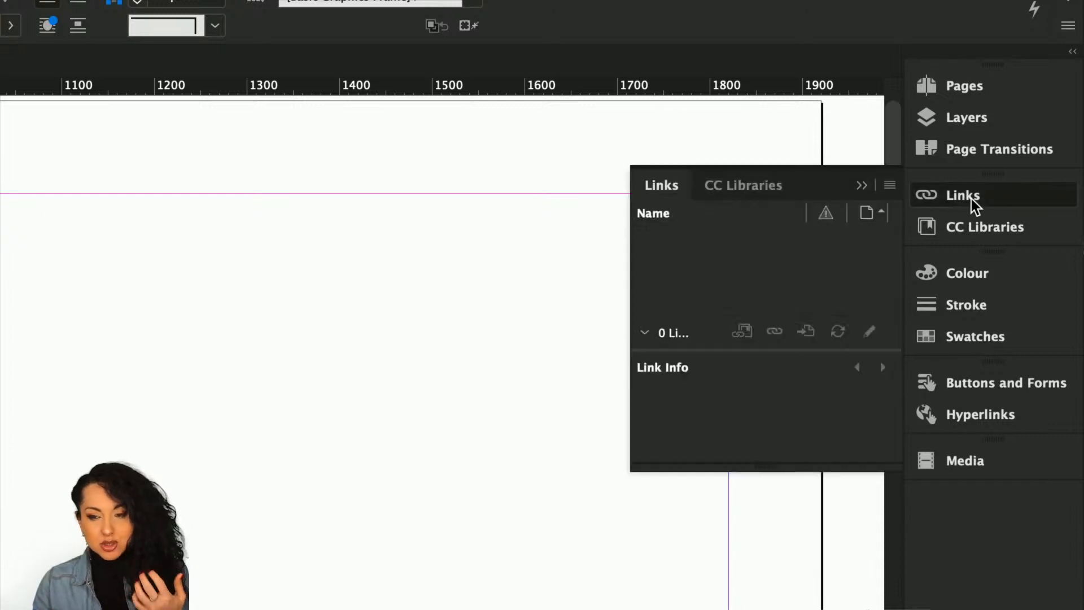
pyautogui.click(860, 181)
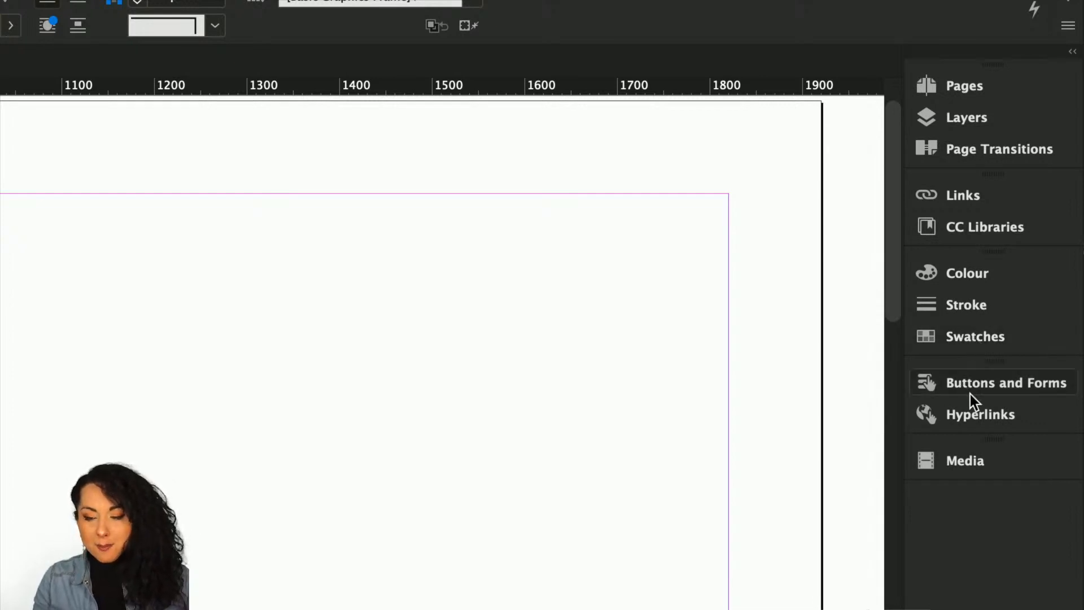
pyautogui.moveTo(967, 458); pyautogui.dragTo(956, 405)
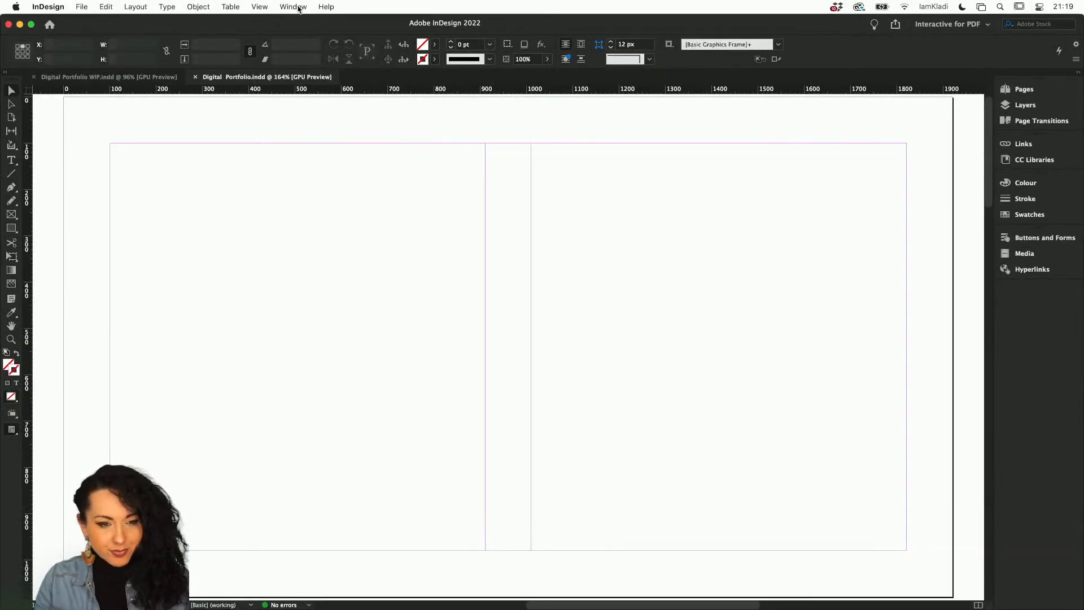
# Open the Properties panel and dock it above Colour.
pyautogui.click(299, 7)
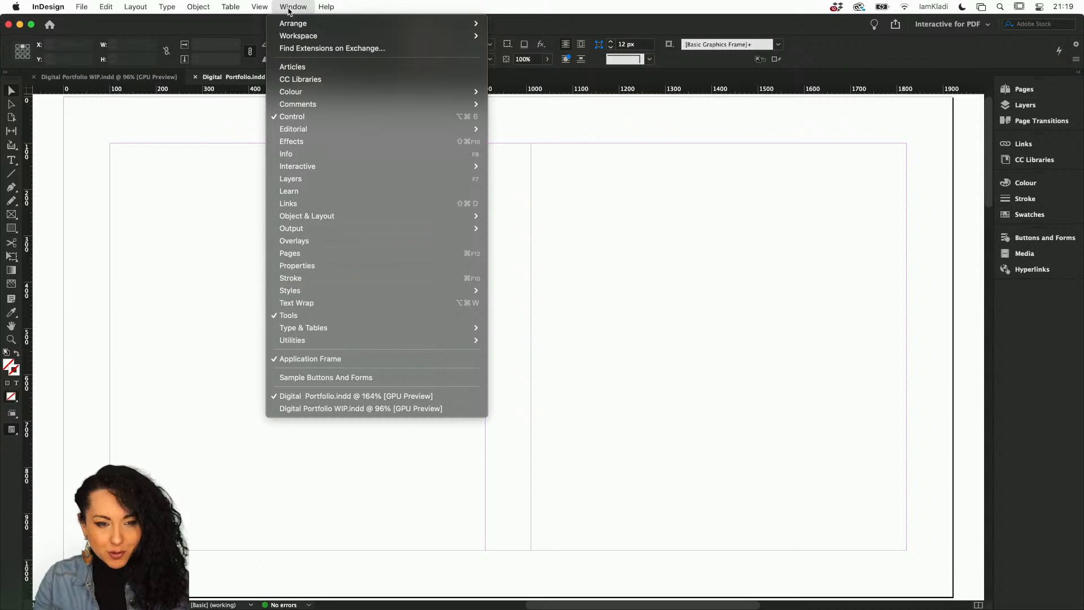
pyautogui.click(298, 267)
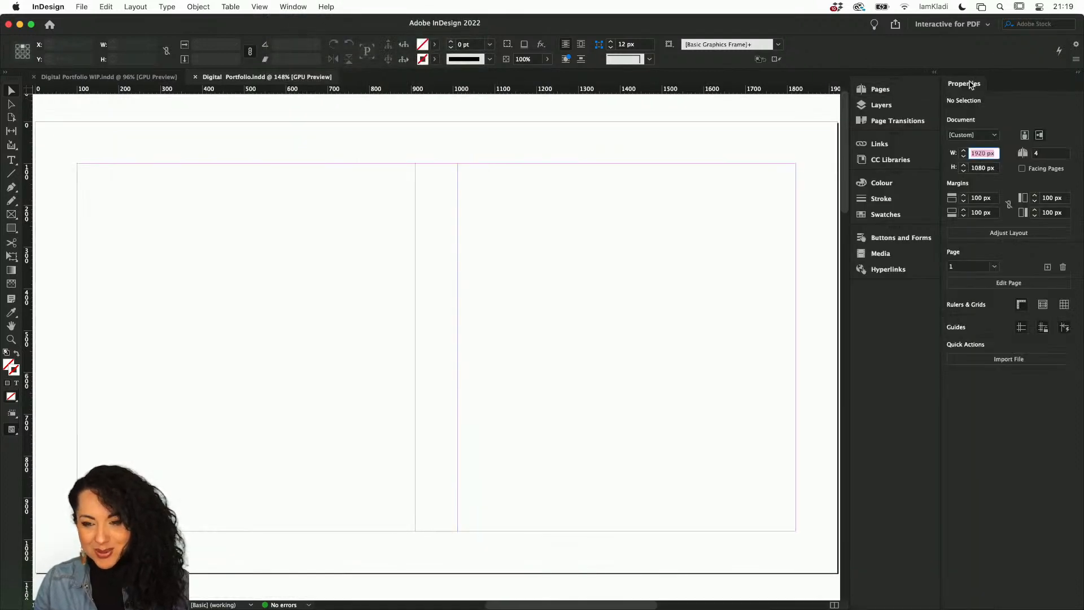
pyautogui.moveTo(971, 84); pyautogui.dragTo(888, 181)
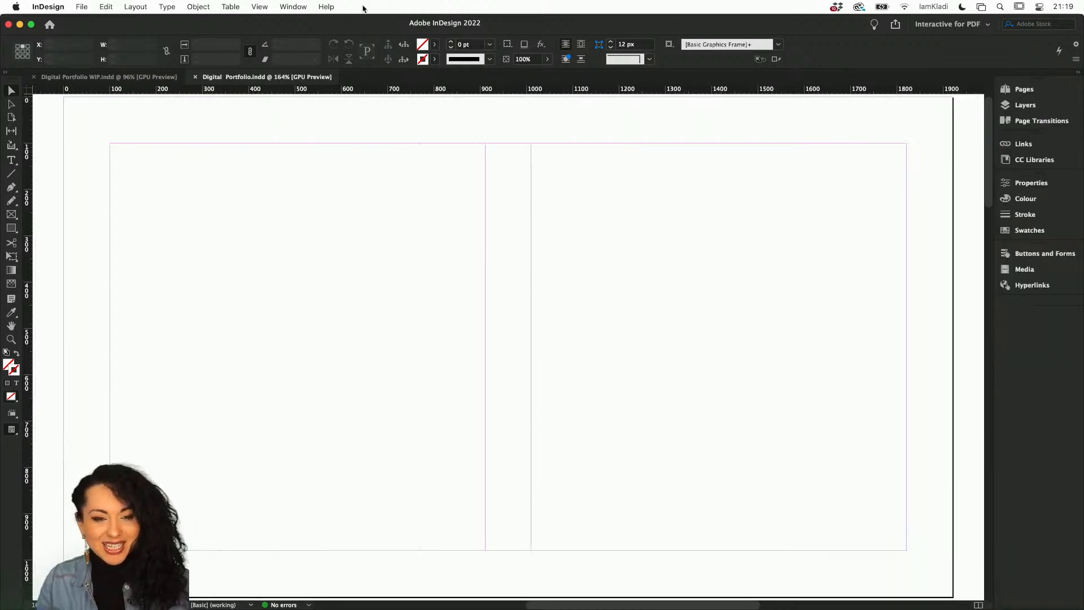
# Open the Paragraph Styles panel with Character Styles and dock both in the Colour group.
pyautogui.click(282, 6)
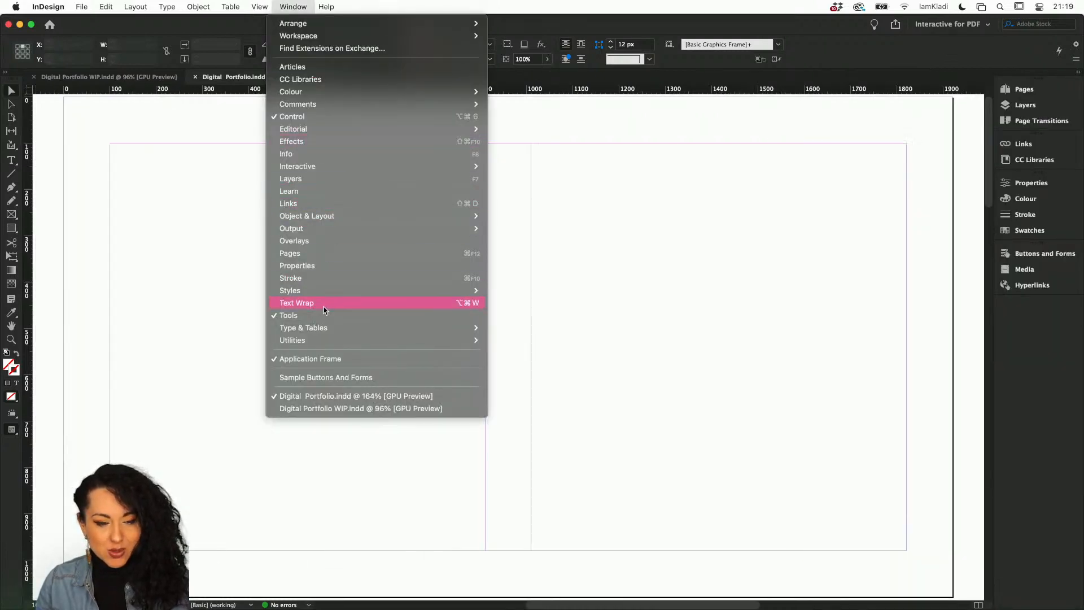
pyautogui.moveTo(326, 292)
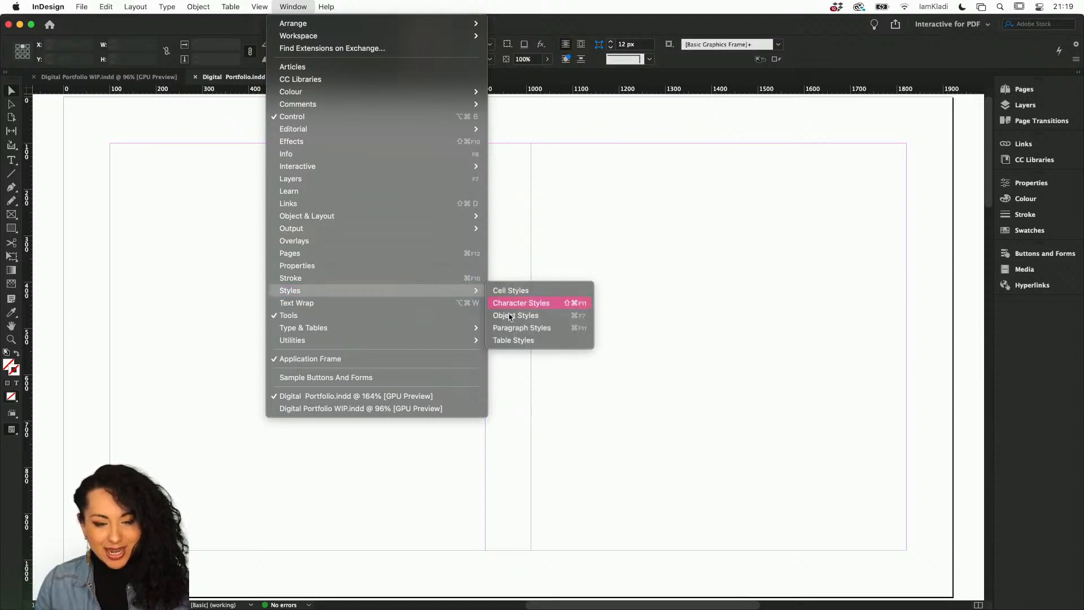
pyautogui.click(521, 326)
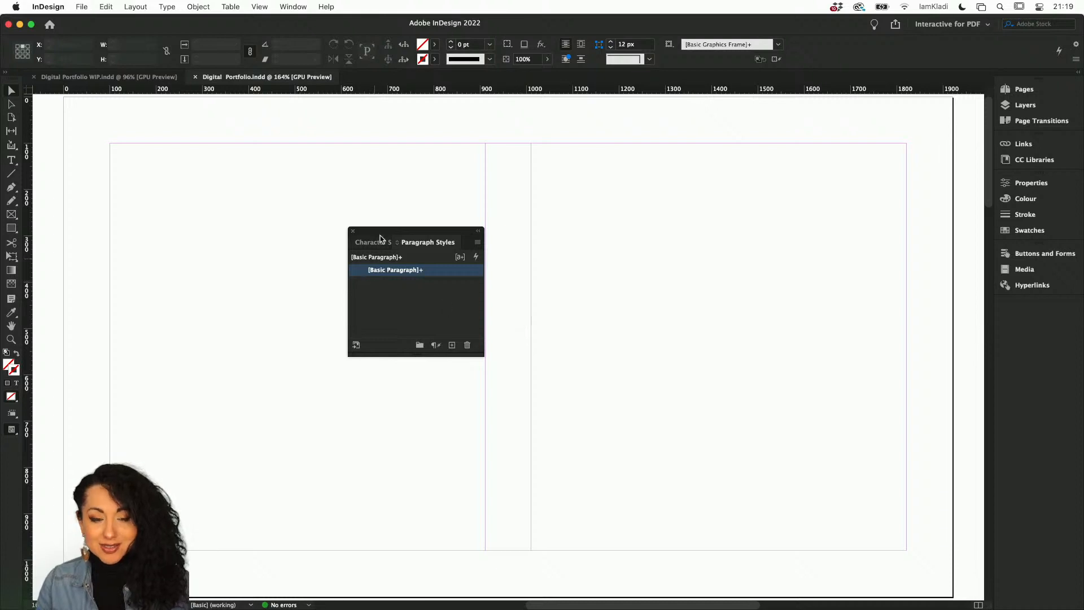
pyautogui.moveTo(380, 236); pyautogui.dragTo(1025, 226)
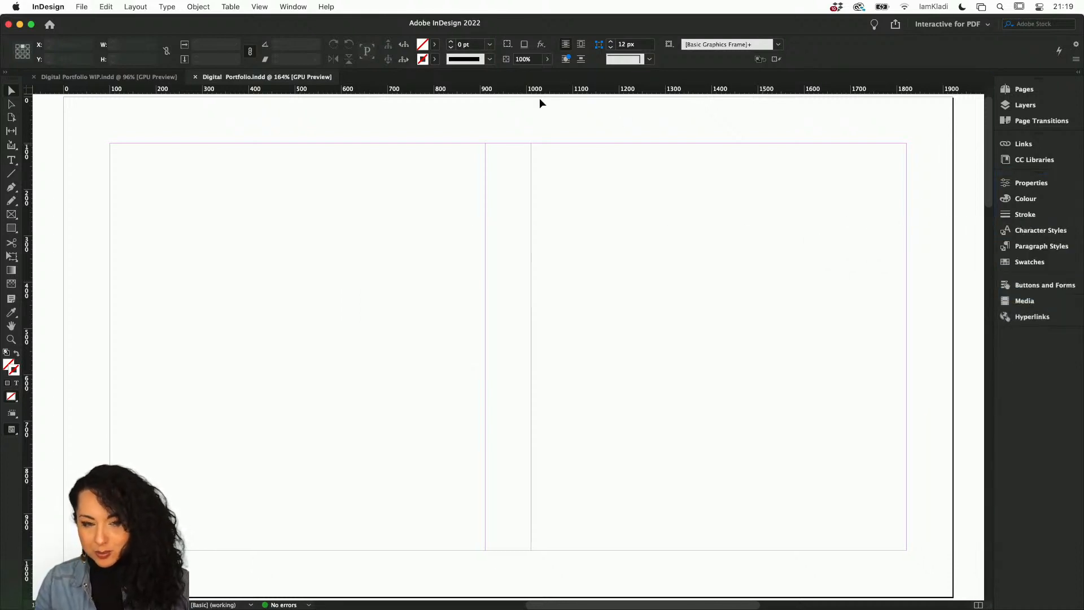
# Open the EPUB Interactivity Preview panel, enlarge it, and dock it beneath Hyperlinks.
pyautogui.click(292, 7)
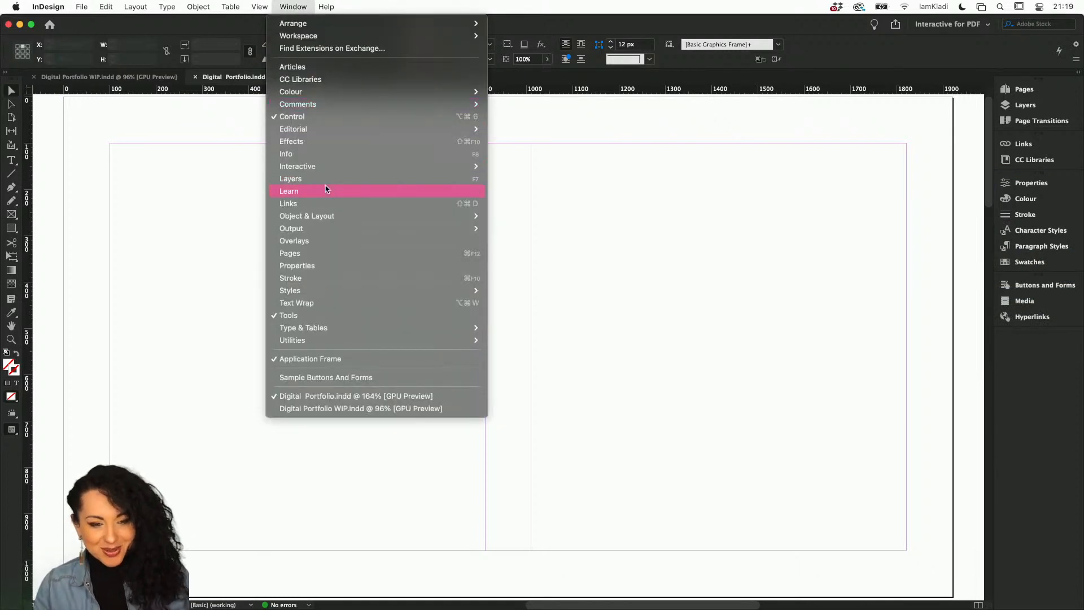
pyautogui.moveTo(321, 166)
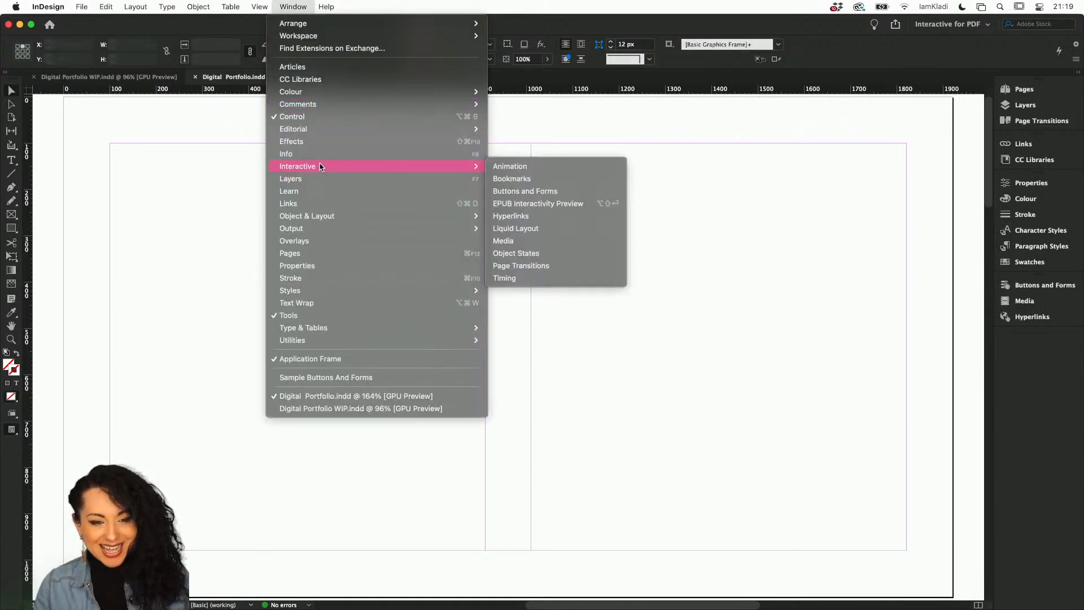
pyautogui.click(557, 205)
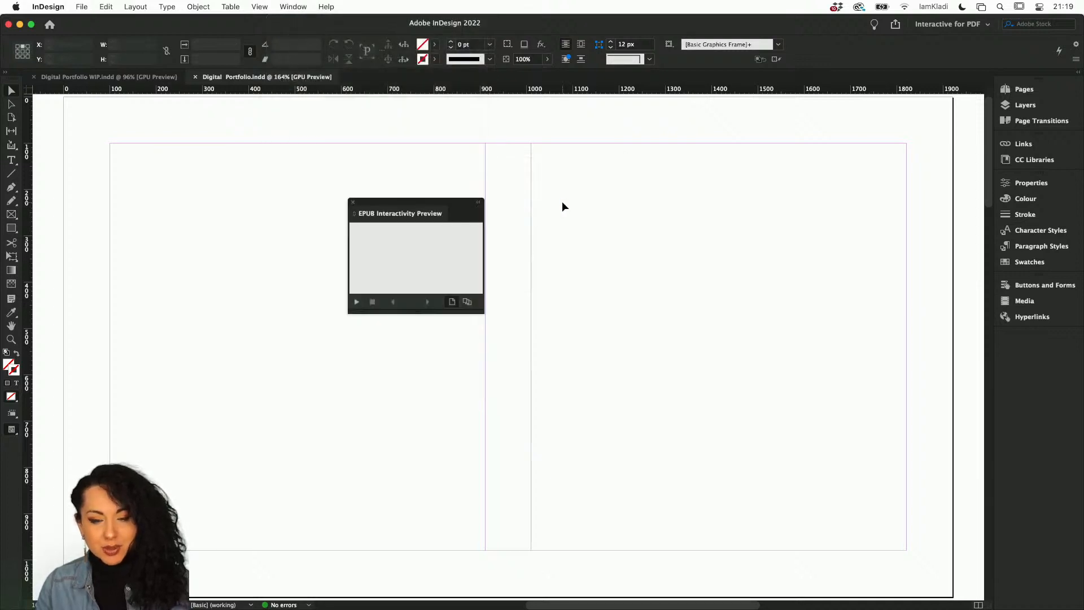
pyautogui.moveTo(484, 312); pyautogui.dragTo(873, 501)
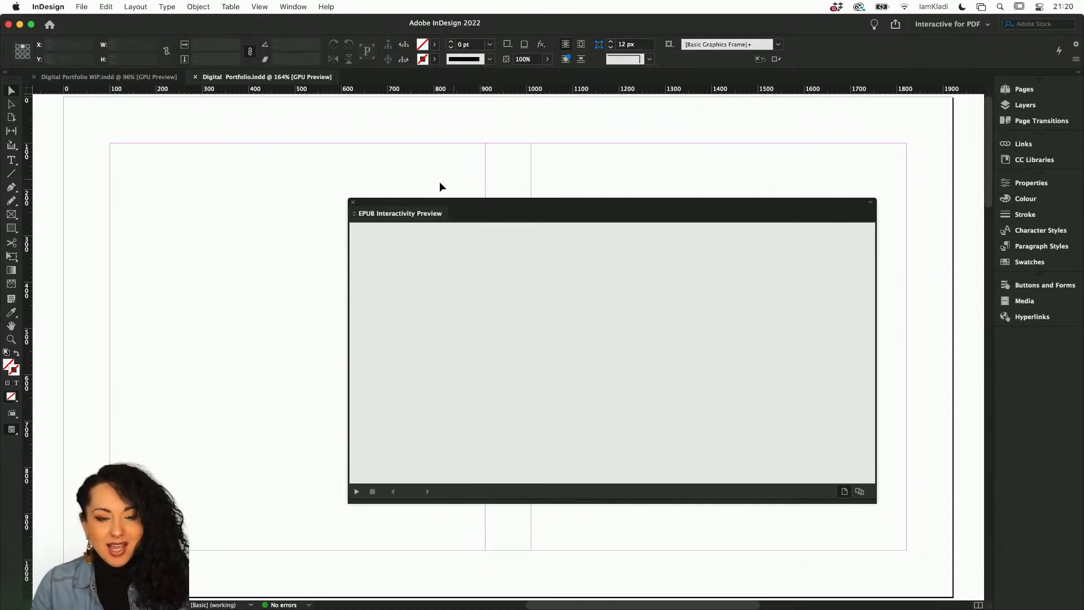
pyautogui.moveTo(429, 209); pyautogui.dragTo(621, 139)
pyautogui.moveTo(754, 172); pyautogui.dragTo(1049, 320)
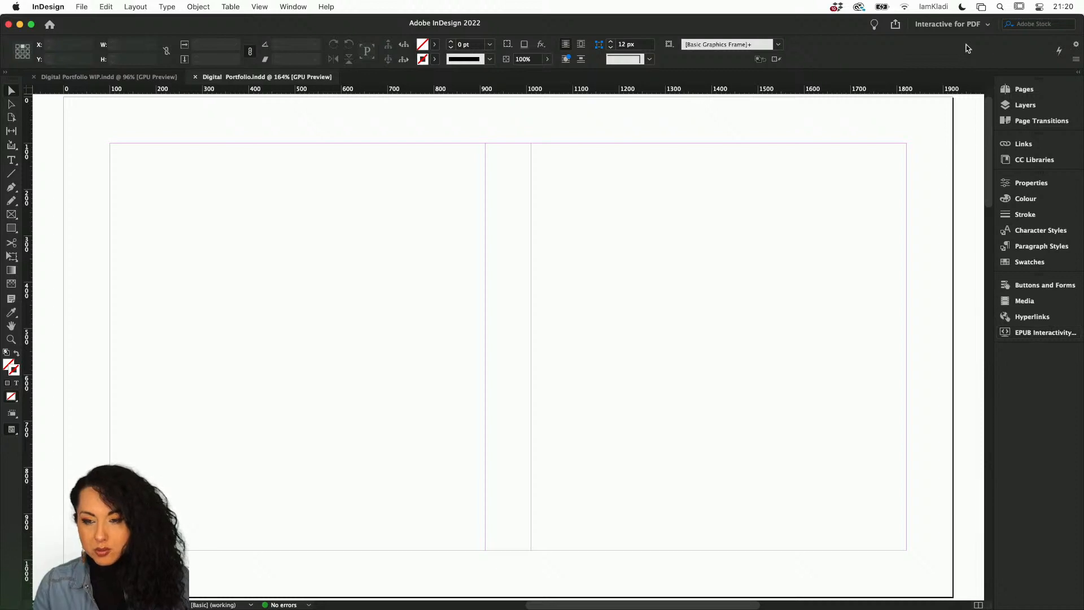
# Save the current panel arrangement as a new workspace named New Interactive.
pyautogui.click(989, 25)
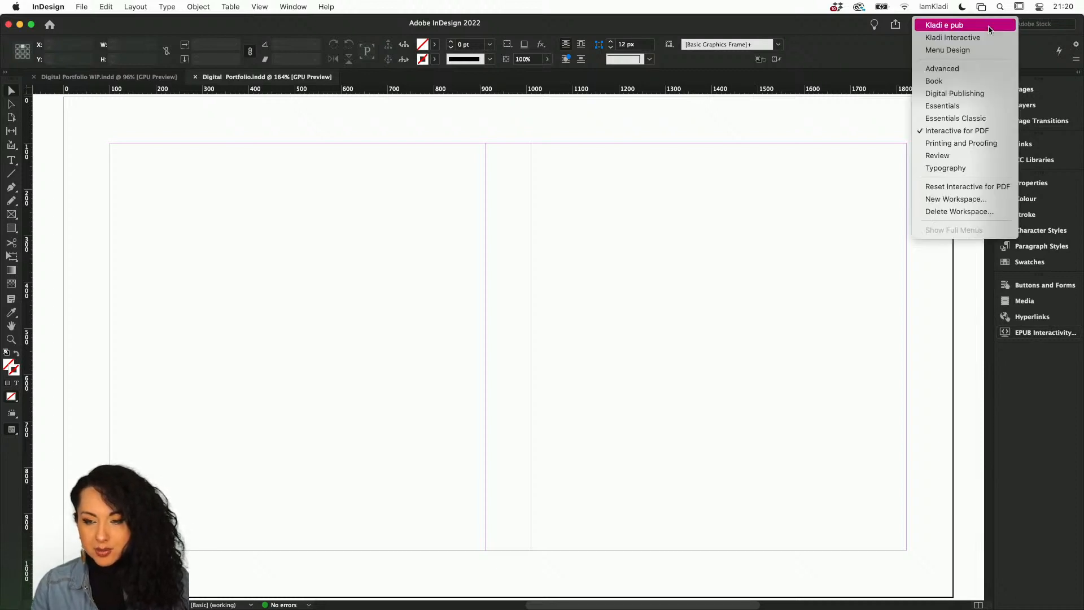
pyautogui.click(986, 201)
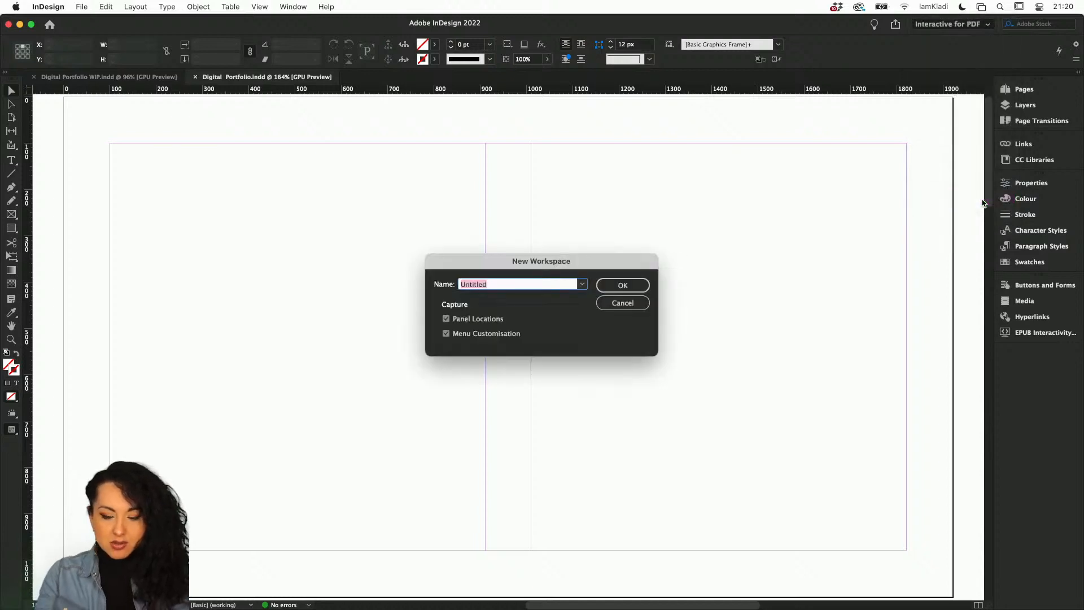
pyautogui.write('New Inte')
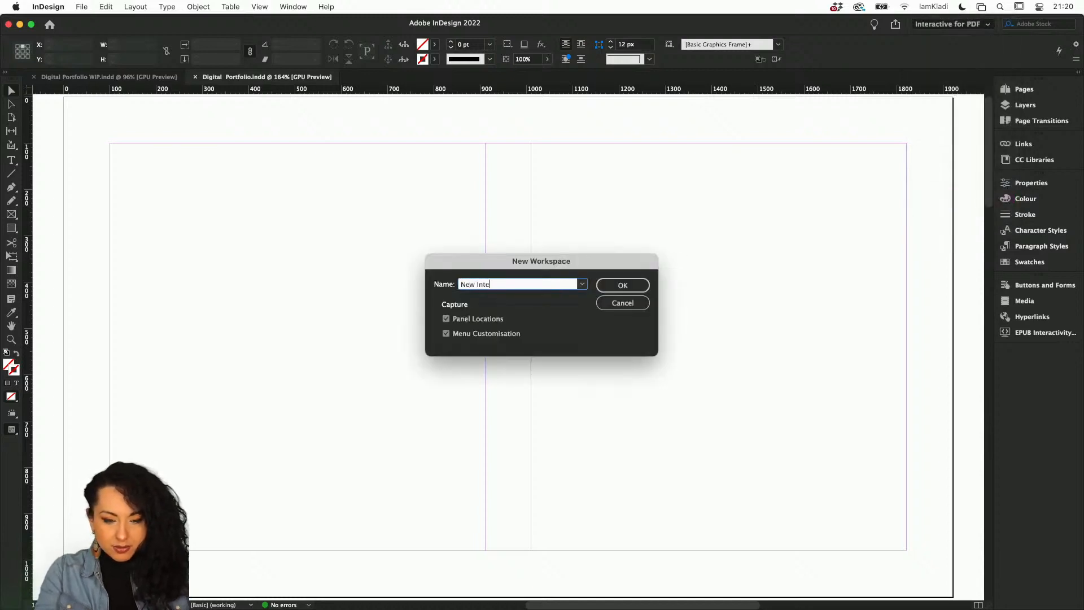
pyautogui.write('r')
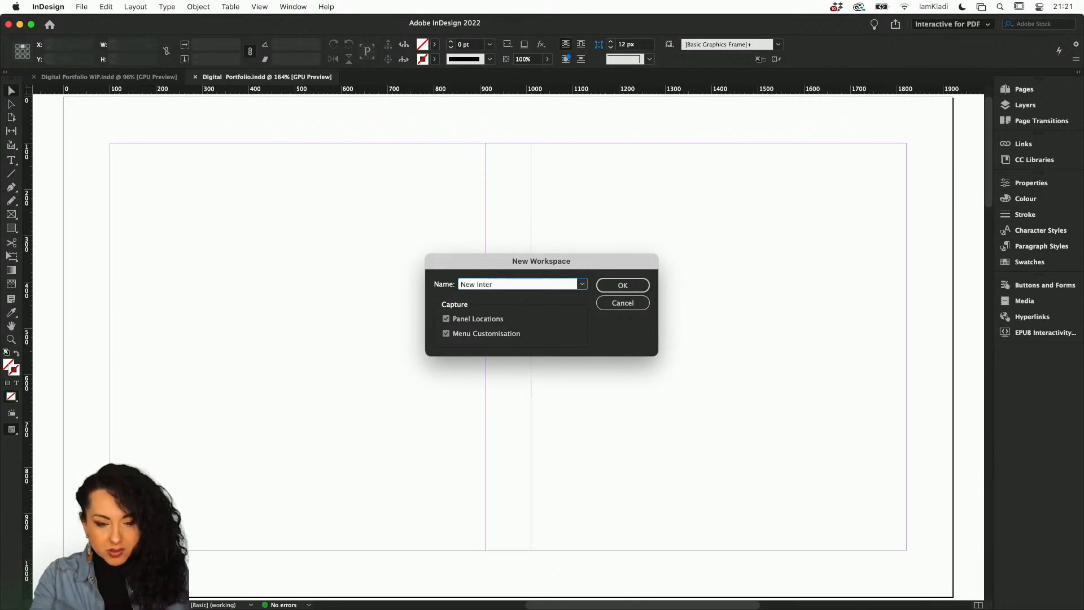
pyautogui.write('active')
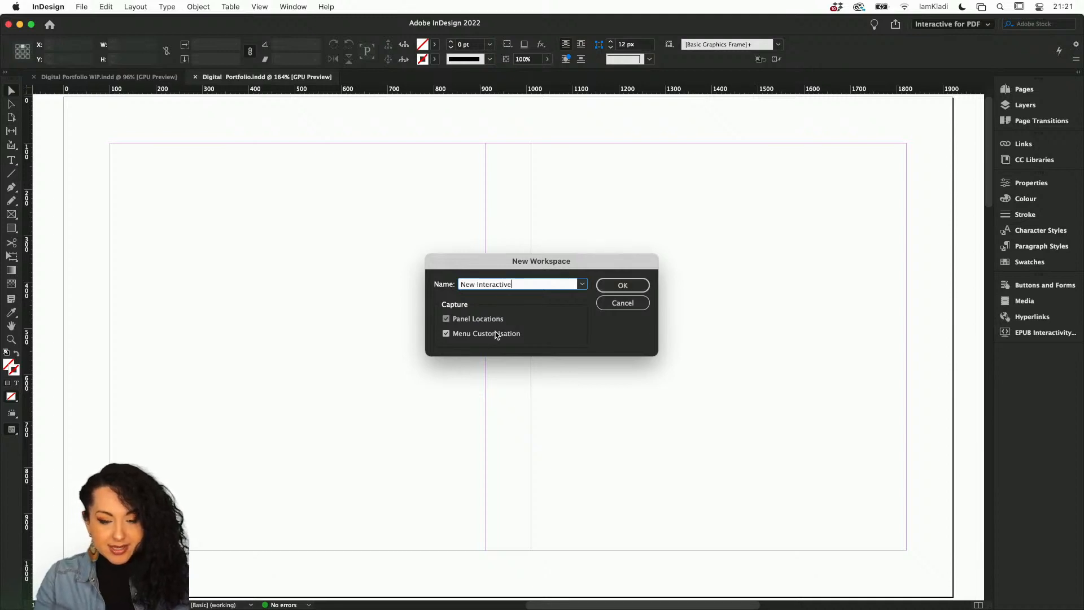
pyautogui.press('alt')
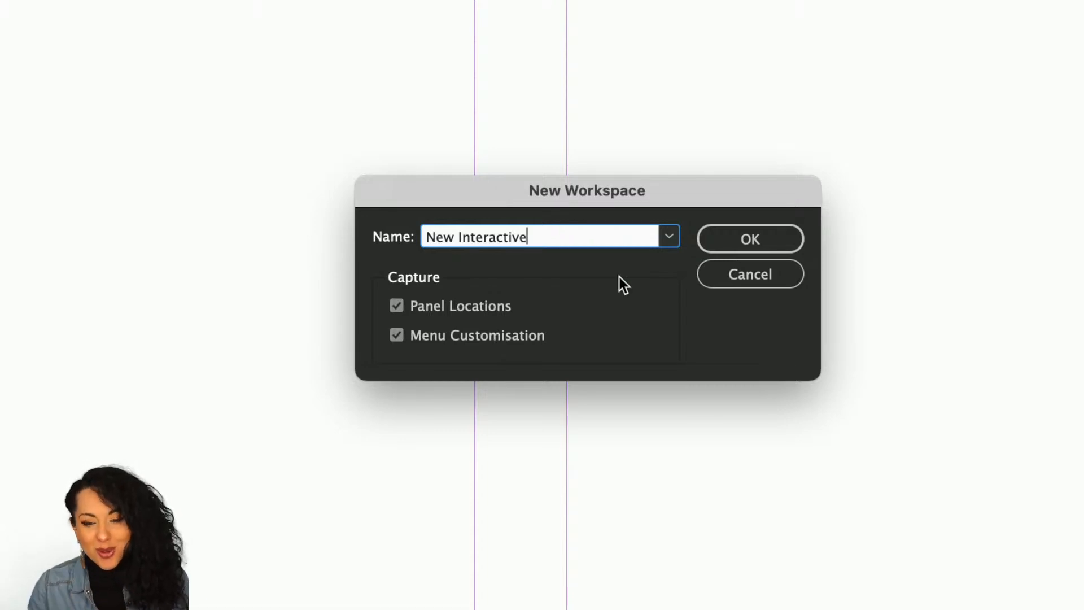
pyautogui.click(717, 240)
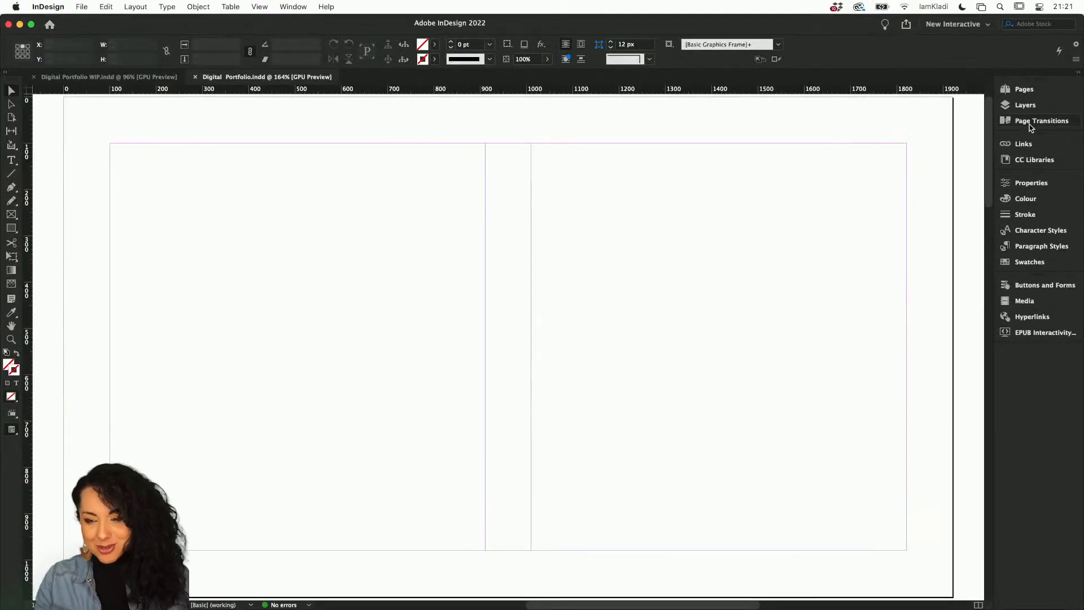
# Pull several panels out of the dock as floating panels, then reset the New Interactive workspace.
pyautogui.moveTo(1031, 106); pyautogui.dragTo(564, 146)
pyautogui.moveTo(851, 225); pyautogui.dragTo(877, 226)
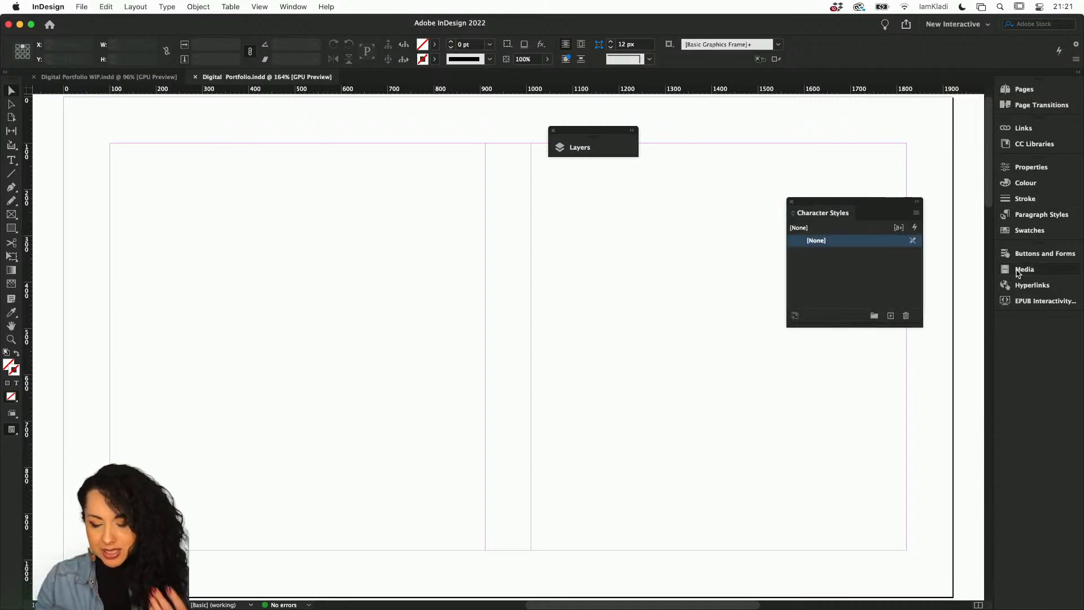
pyautogui.moveTo(1020, 269); pyautogui.dragTo(628, 258)
pyautogui.click(624, 258)
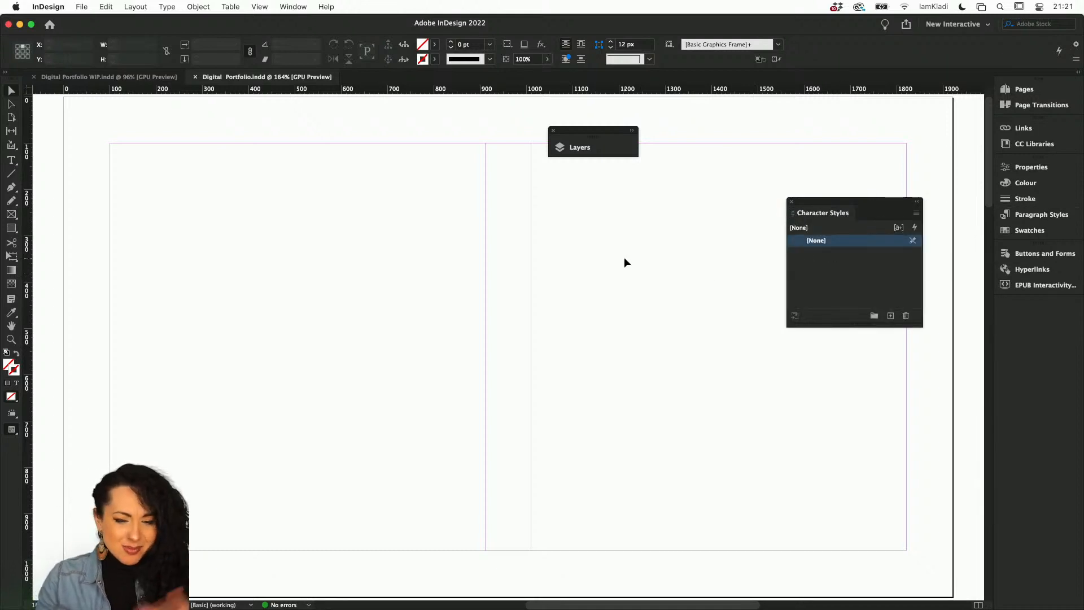
pyautogui.moveTo(1026, 244); pyautogui.dragTo(586, 291)
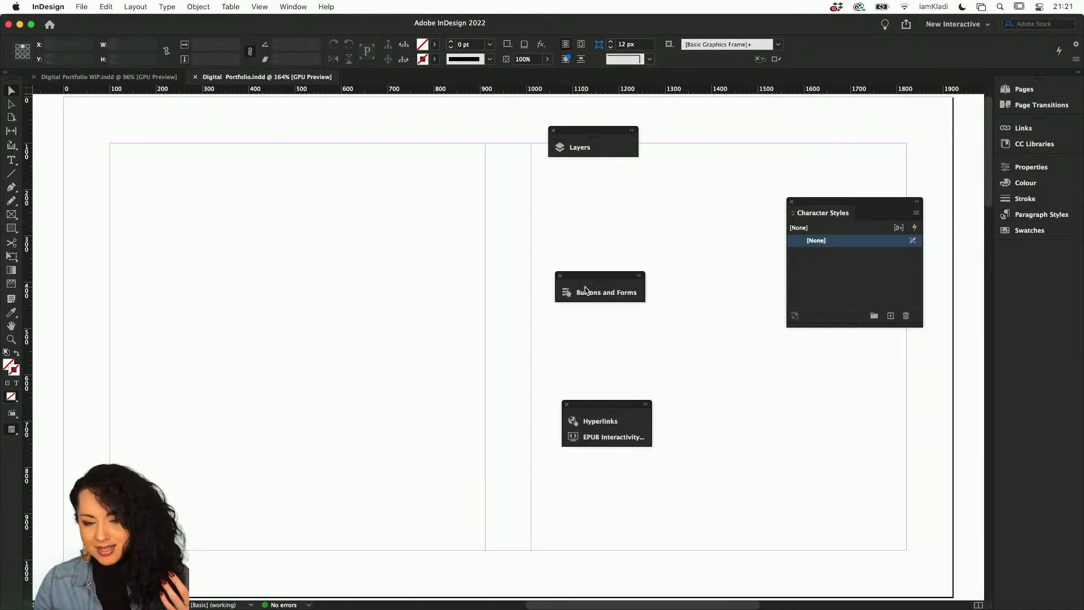
pyautogui.click(989, 26)
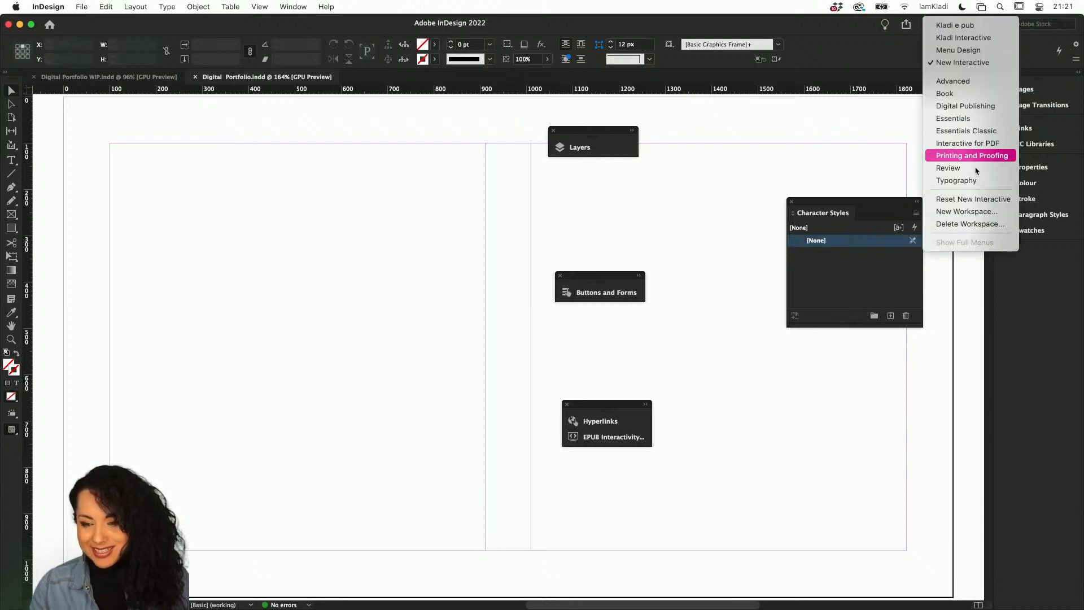
pyautogui.click(1004, 205)
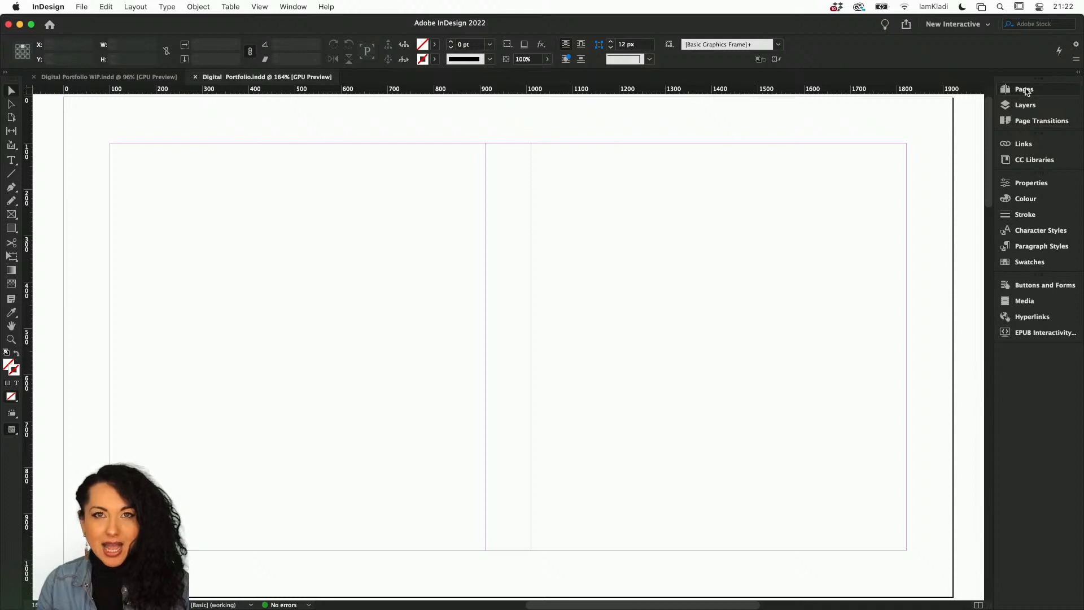
# Open the Pages panel and switch to editing the A-Parent page.
pyautogui.click(1024, 90)
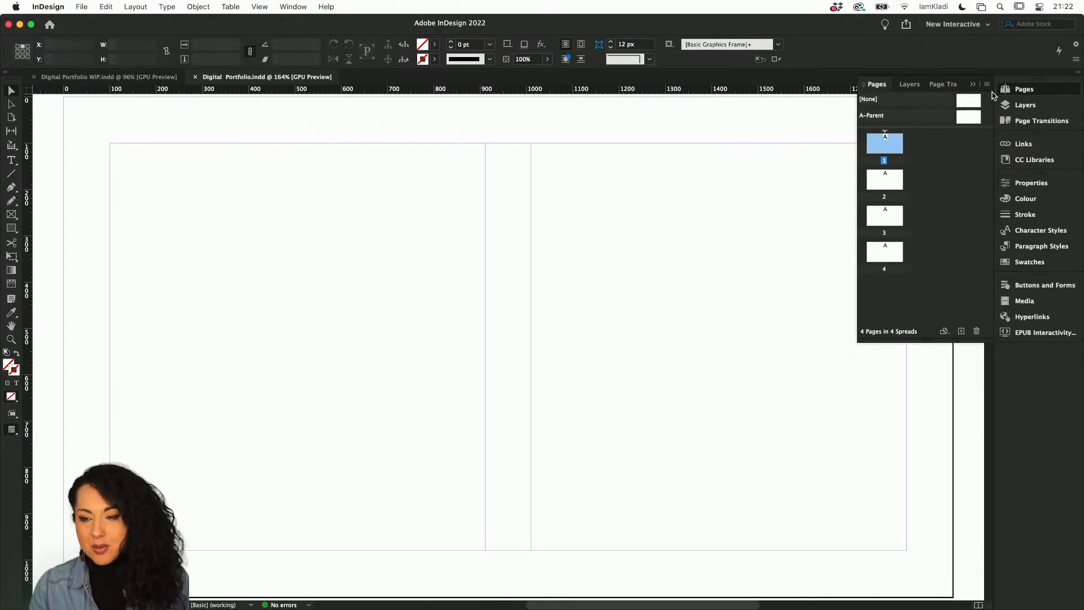
pyautogui.doubleClick(970, 118)
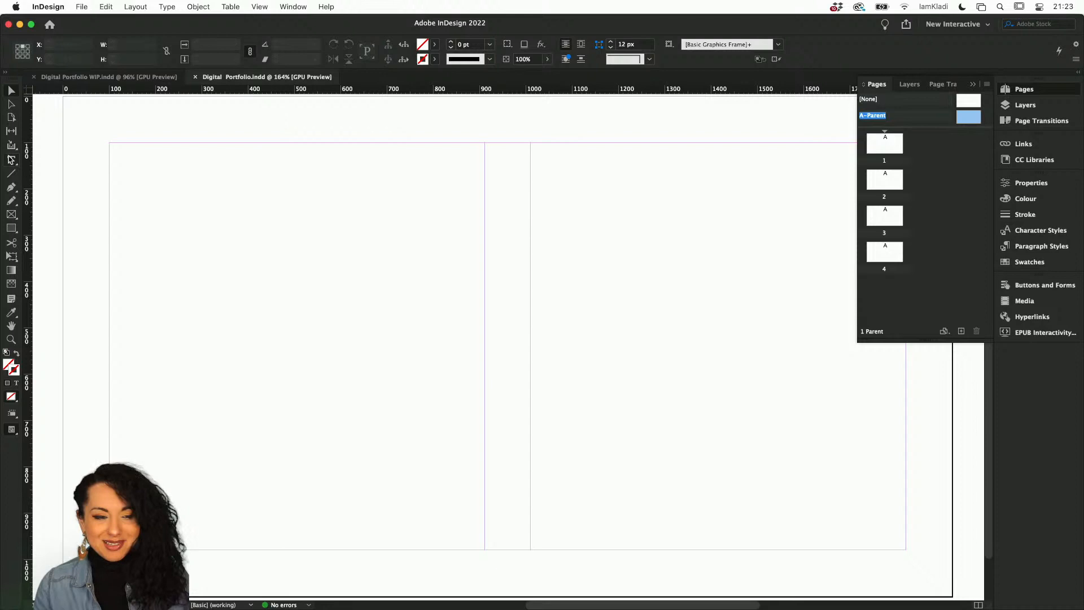
# Draw a text frame near the top of the A-Parent page's left column.
pyautogui.click(11, 160)
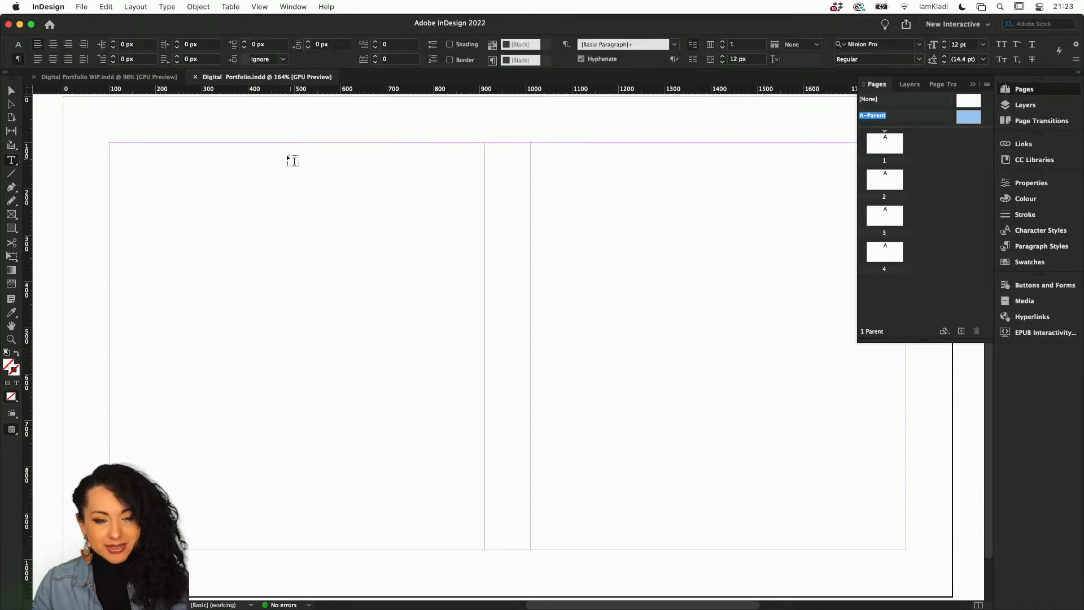
pyautogui.moveTo(287, 155); pyautogui.dragTo(448, 204)
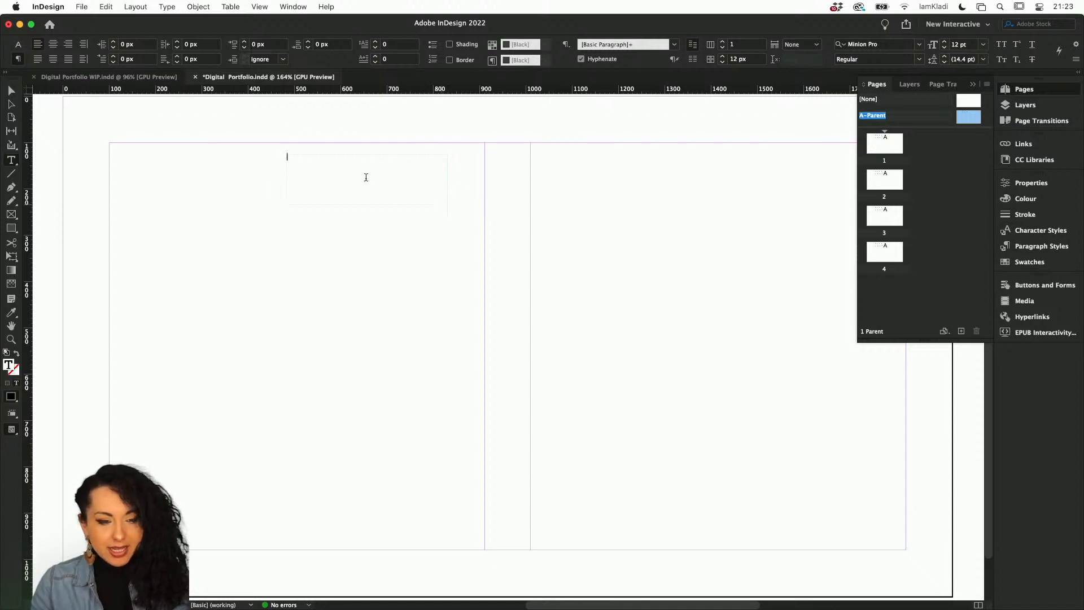
pyautogui.scroll(5, 315, 172)
pyautogui.scroll(5, 314, 172)
pyautogui.hscroll(-4, 315, 172)
pyautogui.scroll(-2, 314, 171)
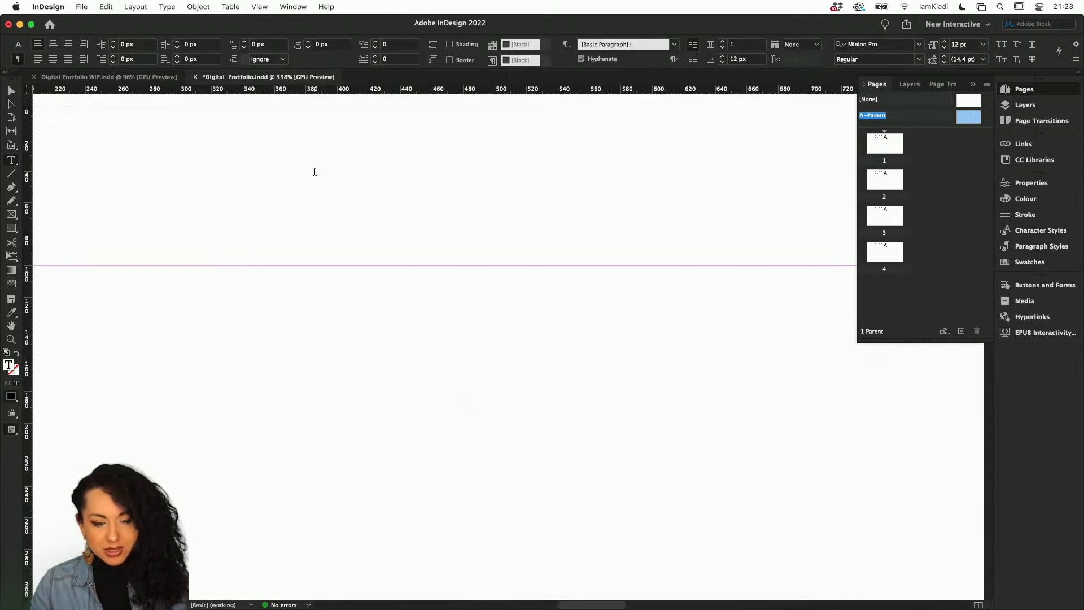
pyautogui.scroll(-4, 314, 171)
pyautogui.hscroll(5, 315, 172)
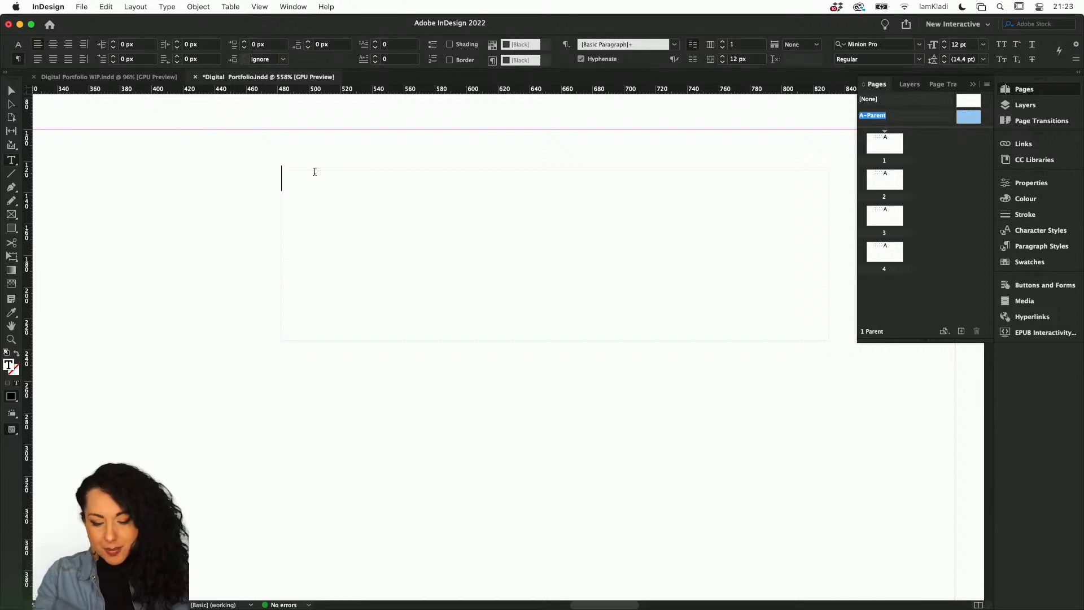
# Type the heading "Photography Portfolio" into the new text frame.
pyautogui.write('Phot')
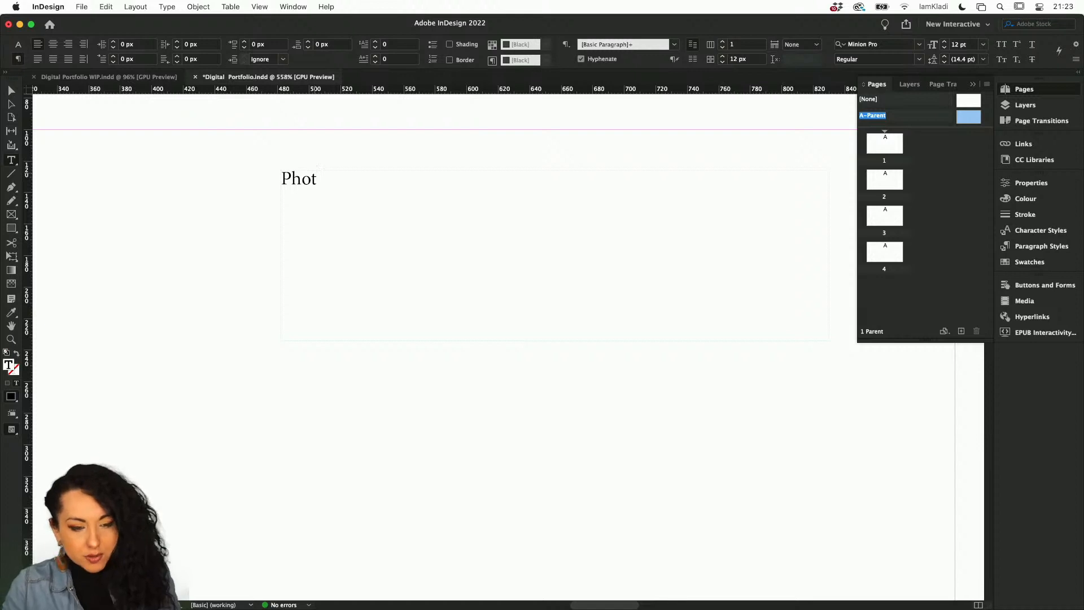
pyautogui.write('o')
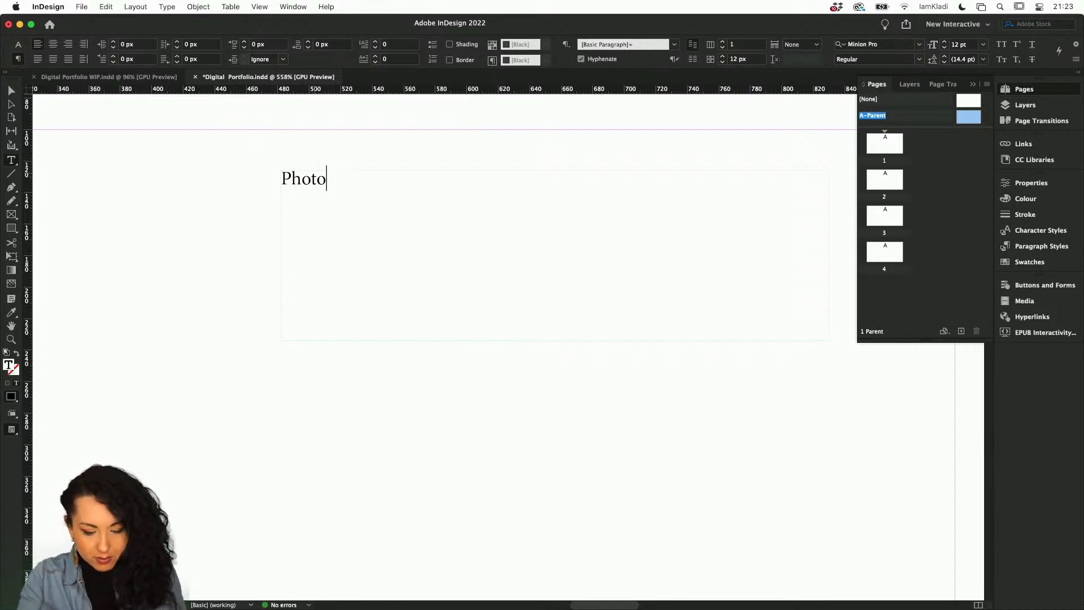
pyautogui.write('graphy ')
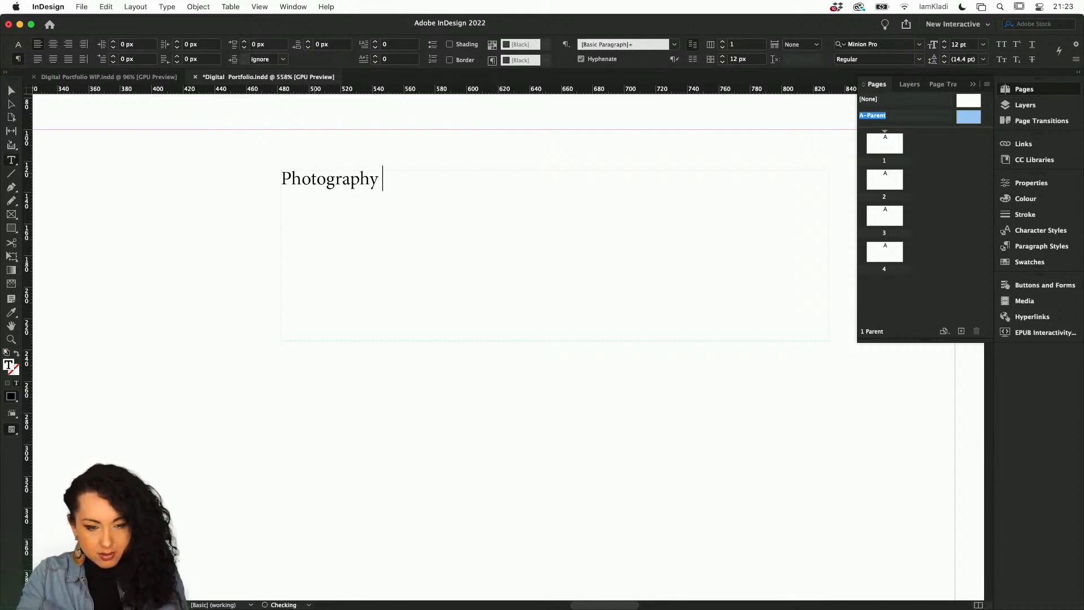
pyautogui.write('p')
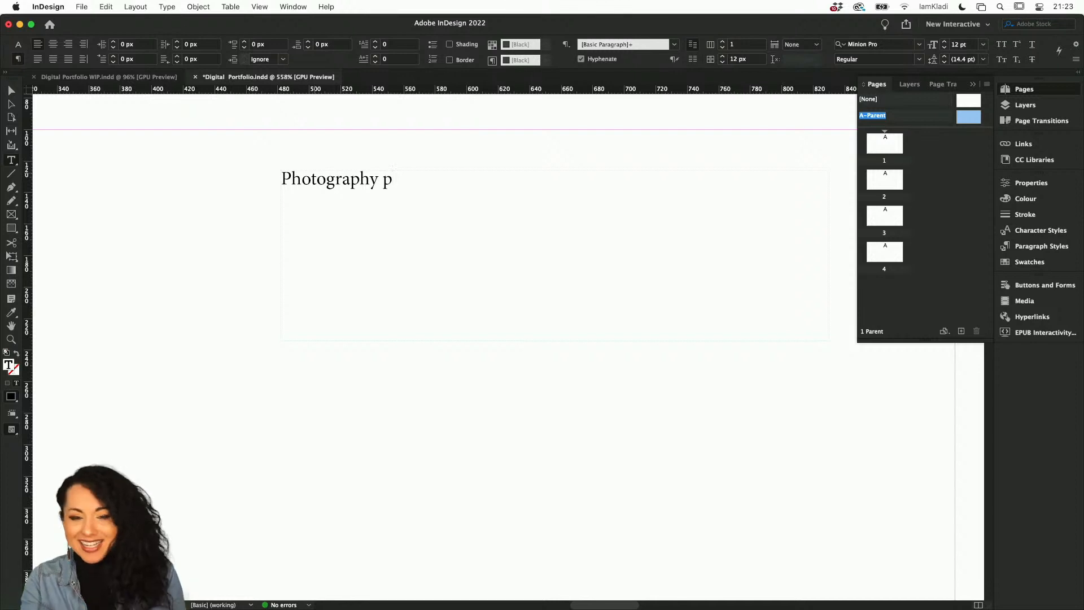
pyautogui.press('BackSpace')
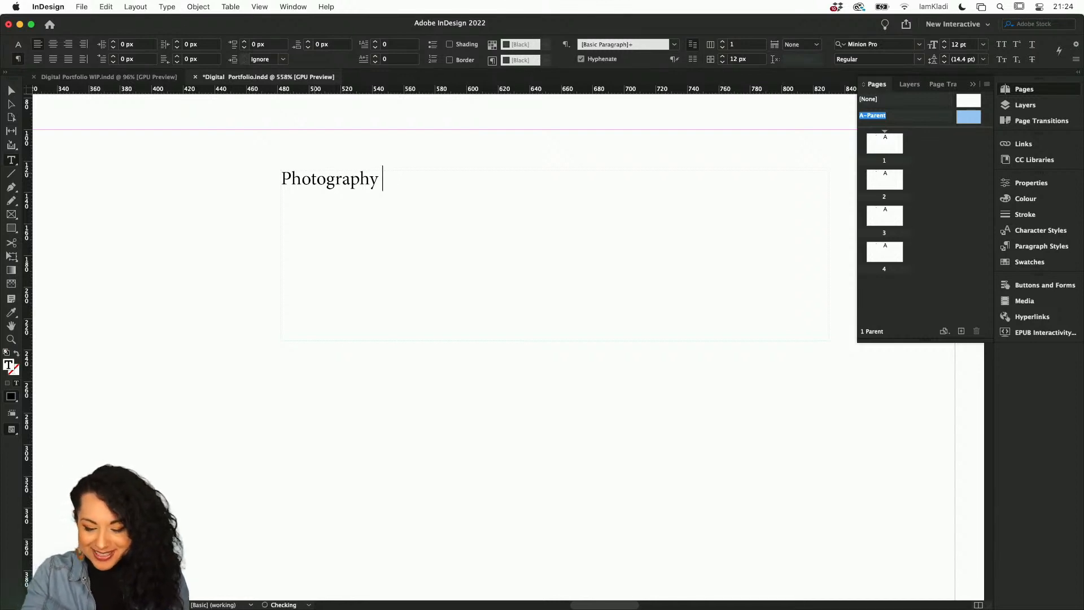
pyautogui.write('Porty')
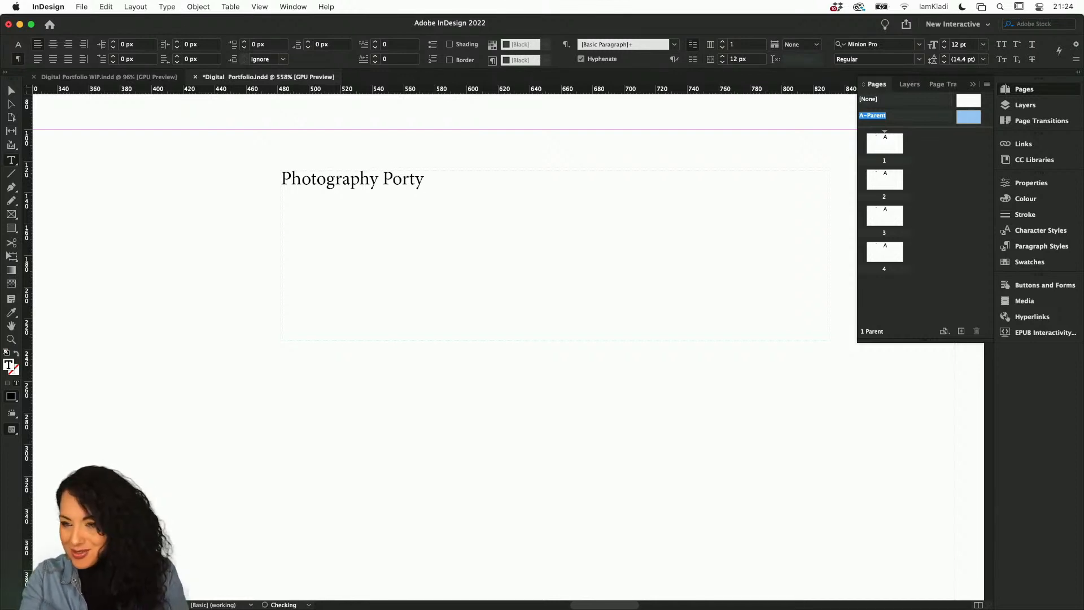
pyautogui.press('BackSpace')
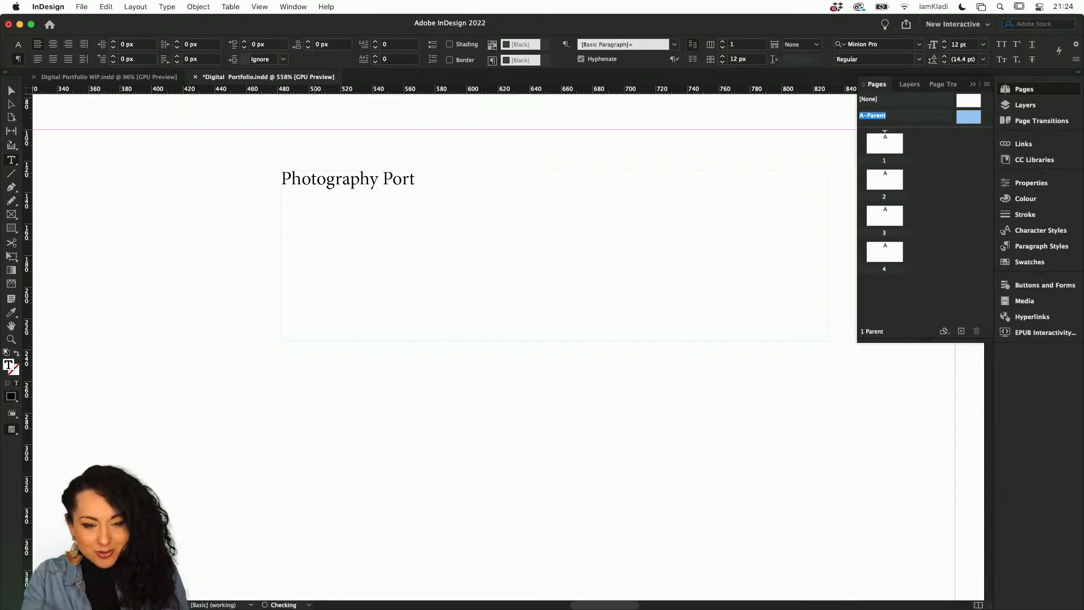
pyautogui.write('folio 9')
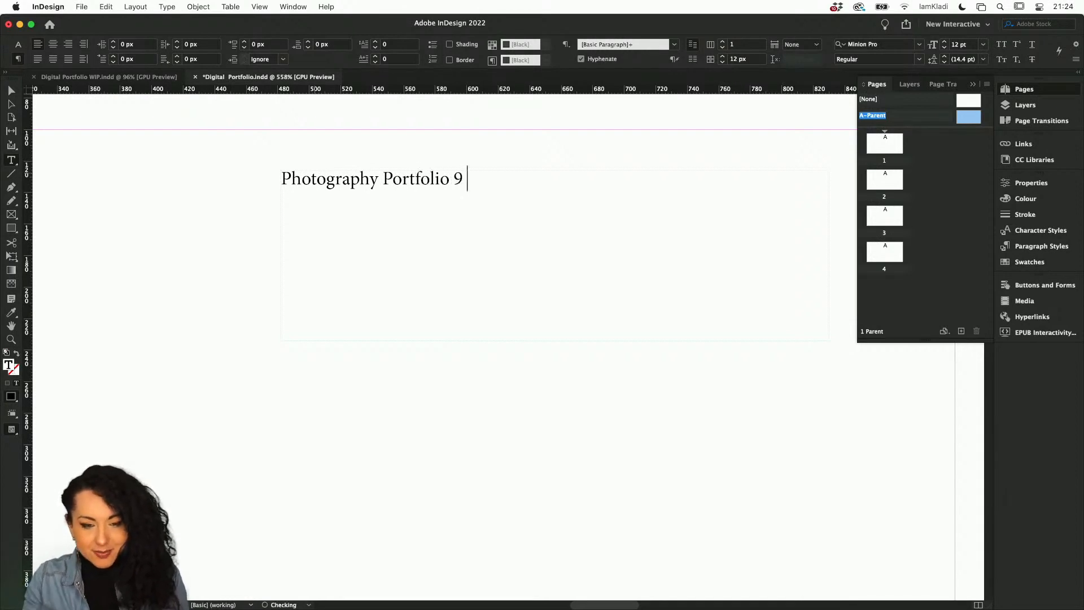
pyautogui.press('BackSpace')
pyautogui.press('BackSpace')
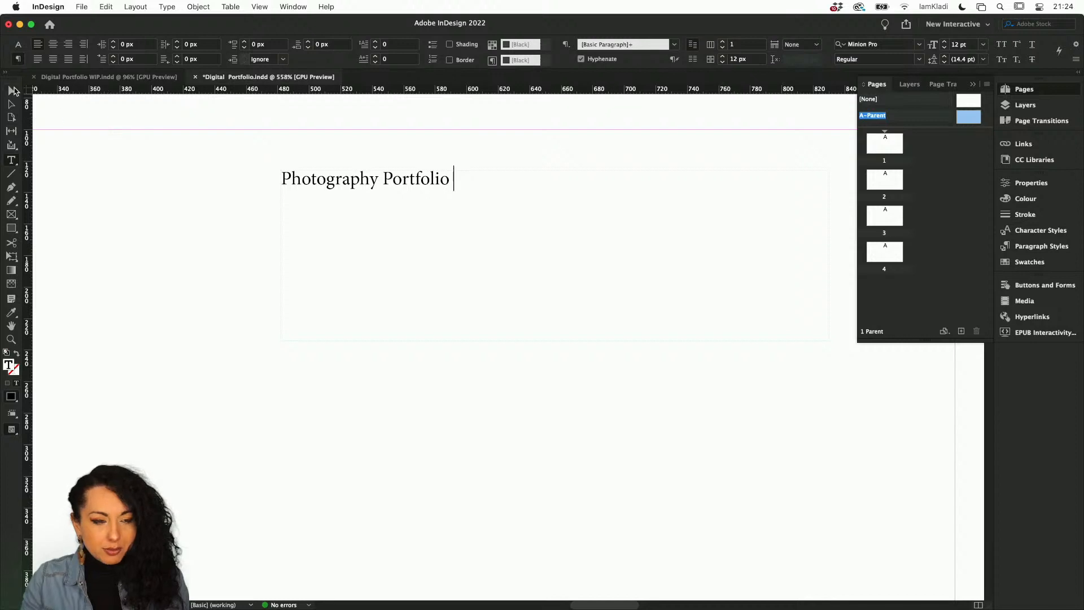
# Move the text frame to the top of the right-hand page and resize it to about 175 × 71 px.
pyautogui.click(13, 91)
pyautogui.scroll(-5, 354, 262)
pyautogui.hscroll(3, 354, 262)
pyautogui.scroll(2, 354, 262)
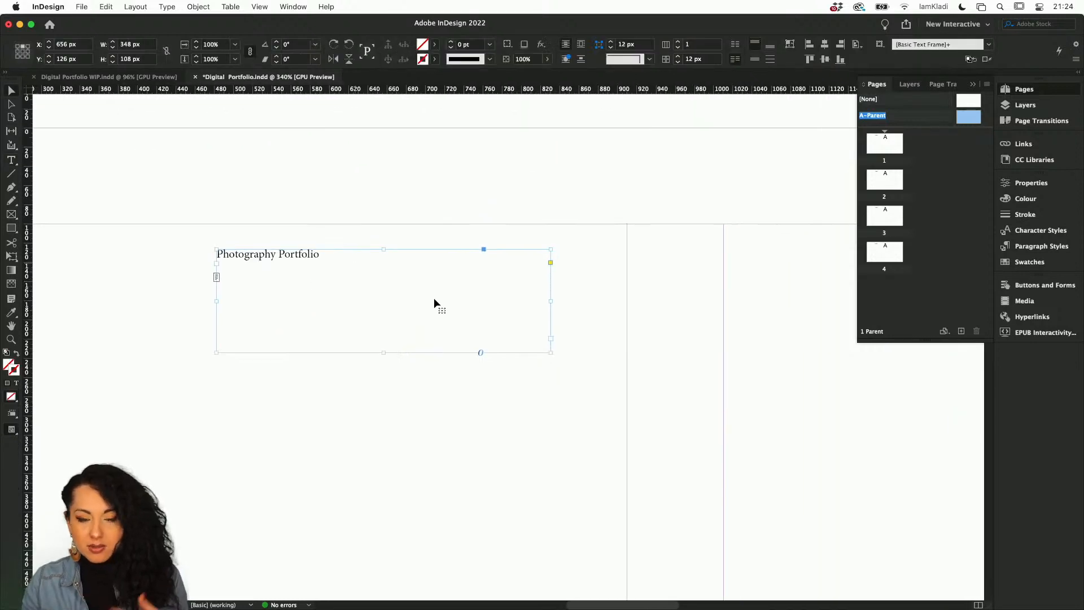
pyautogui.scroll(-4, 360, 315)
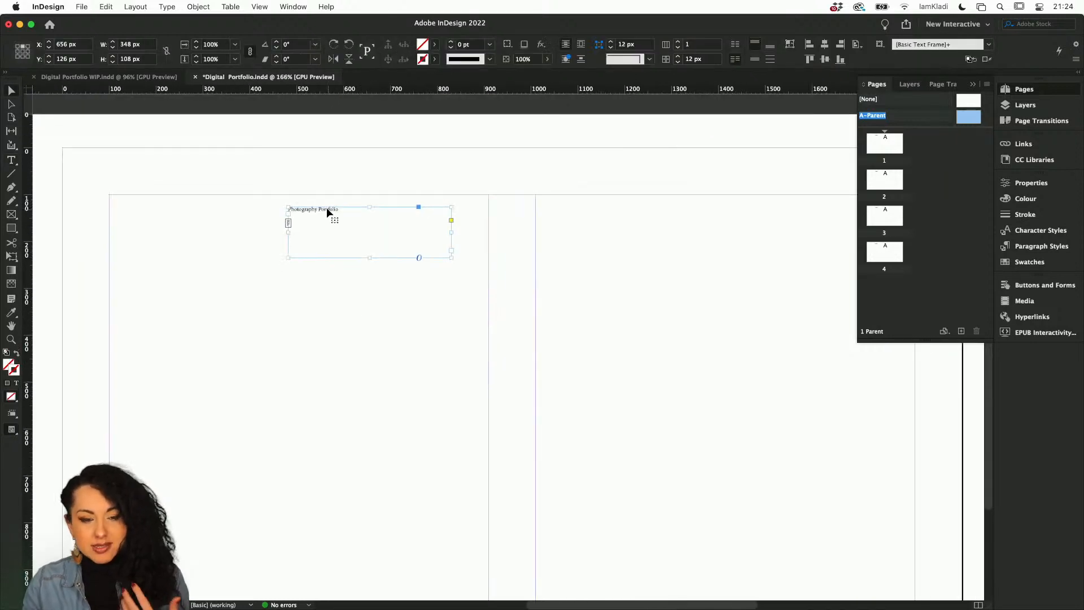
pyautogui.moveTo(327, 208); pyautogui.dragTo(619, 286)
pyautogui.hscroll(3, 619, 286)
pyautogui.scroll(-1, 619, 286)
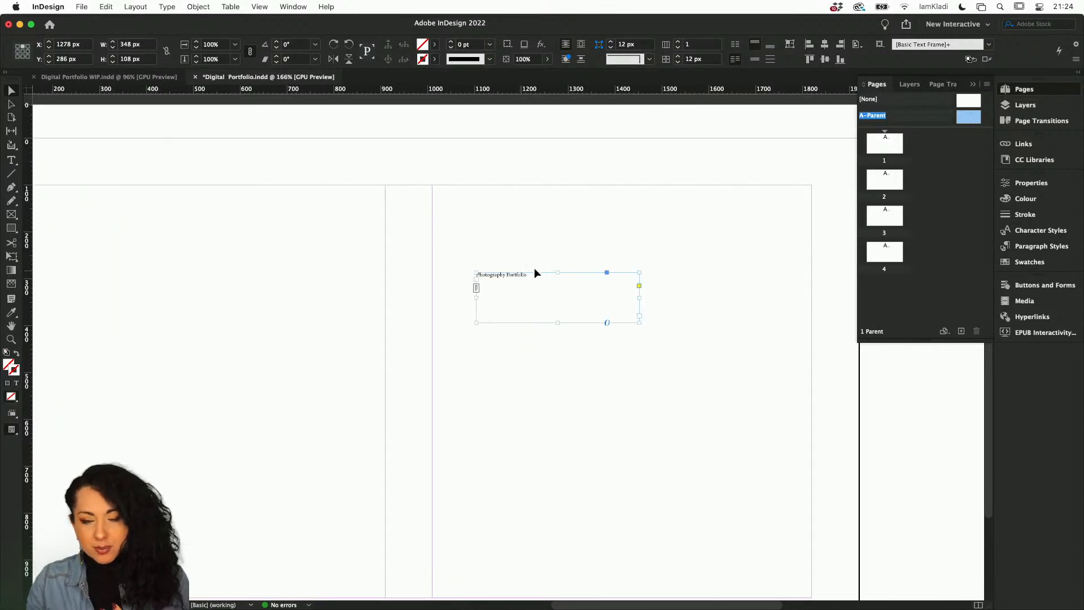
pyautogui.moveTo(534, 274); pyautogui.dragTo(672, 198)
pyautogui.scroll(3, 672, 197)
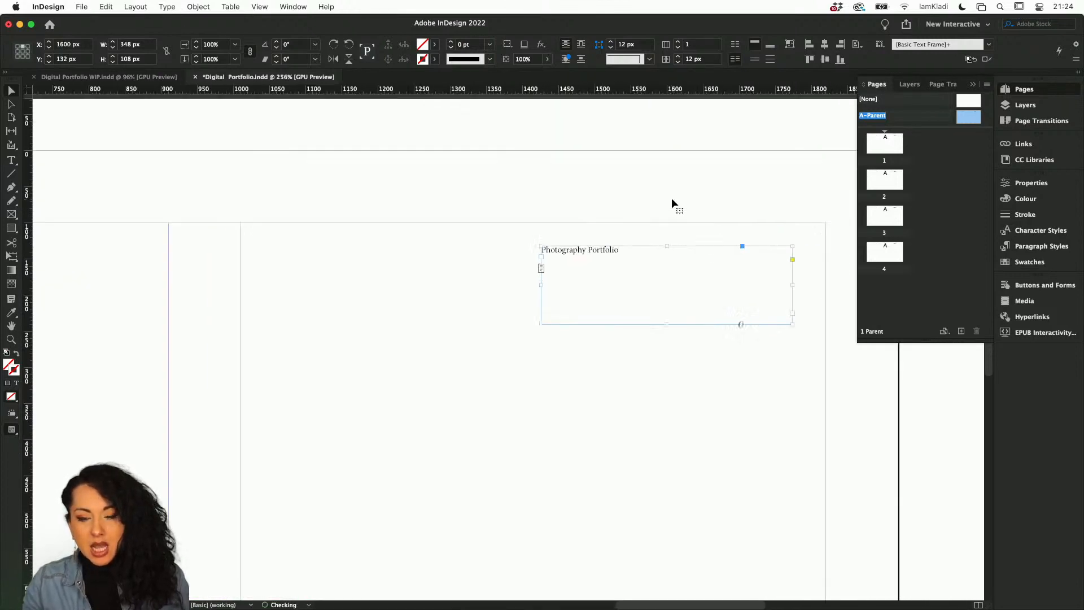
pyautogui.hscroll(2, 672, 198)
pyautogui.scroll(1, 672, 197)
pyautogui.moveTo(534, 266); pyautogui.dragTo(567, 243)
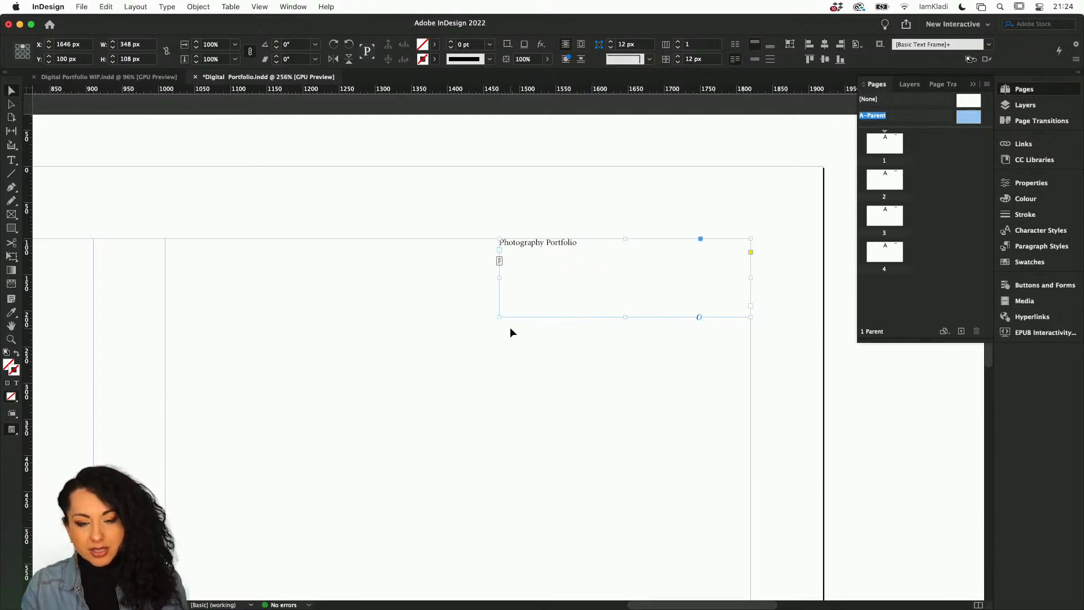
pyautogui.scroll(2, 622, 236)
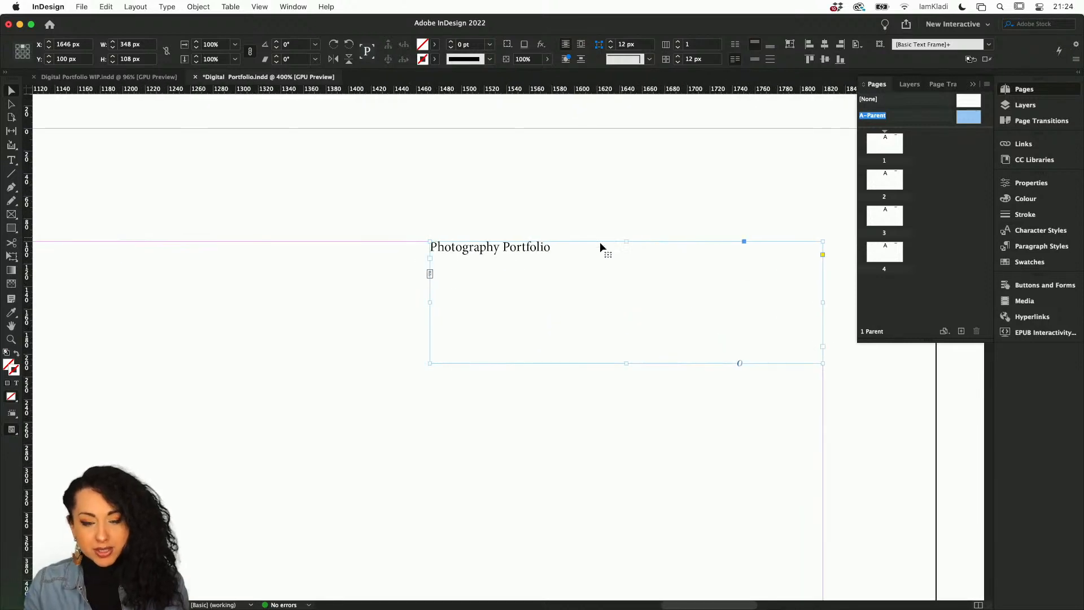
pyautogui.moveTo(431, 363); pyautogui.dragTo(625, 321)
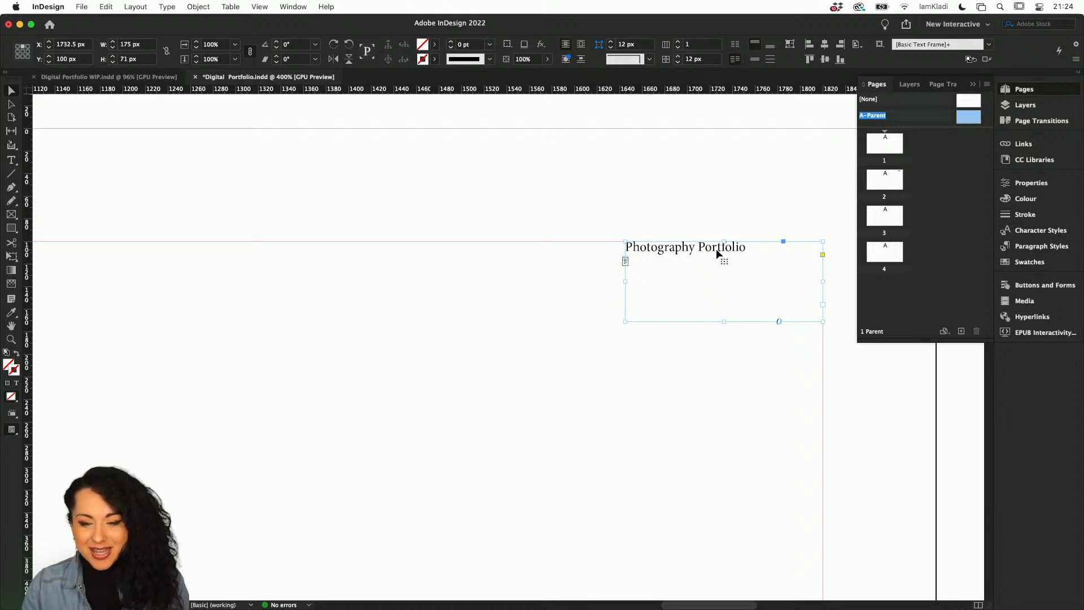
# Insert a Current Page Number marker at the end of the heading text.
pyautogui.doubleClick(741, 249)
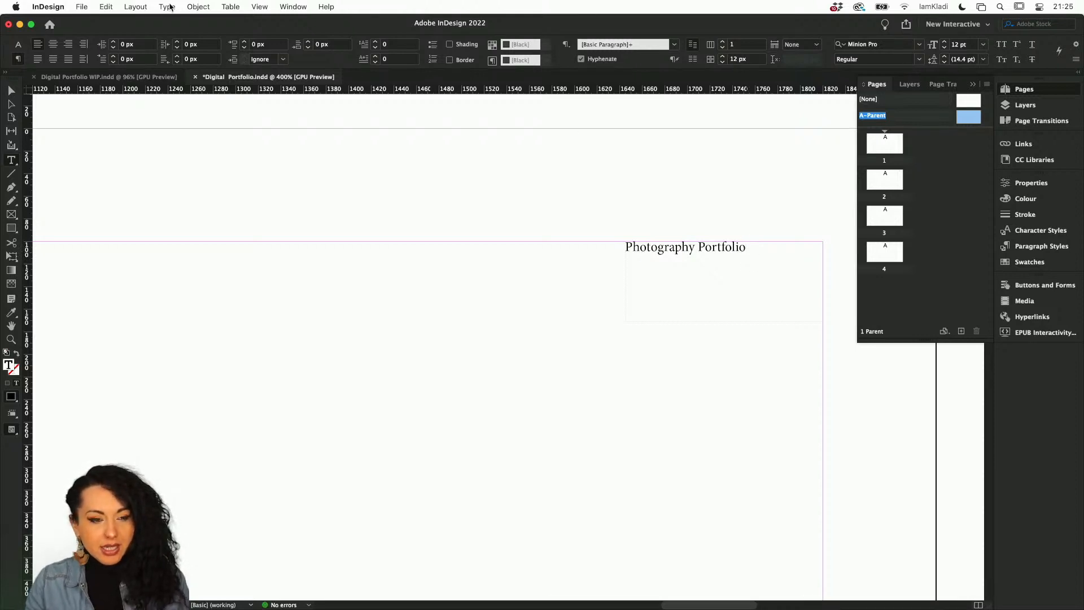
pyautogui.click(166, 8)
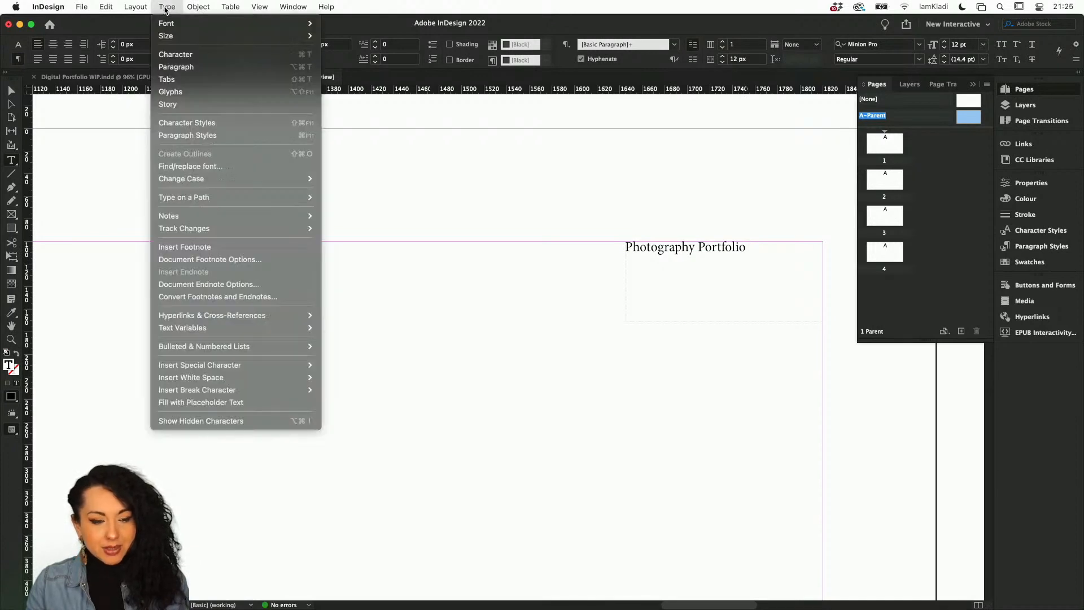
pyautogui.moveTo(268, 368)
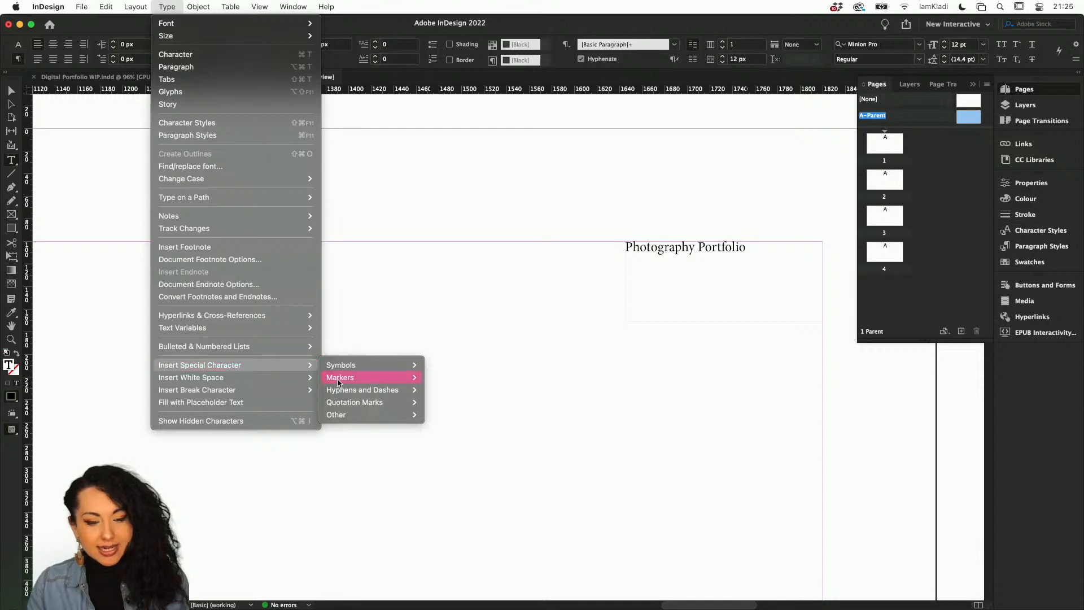
pyautogui.moveTo(345, 378)
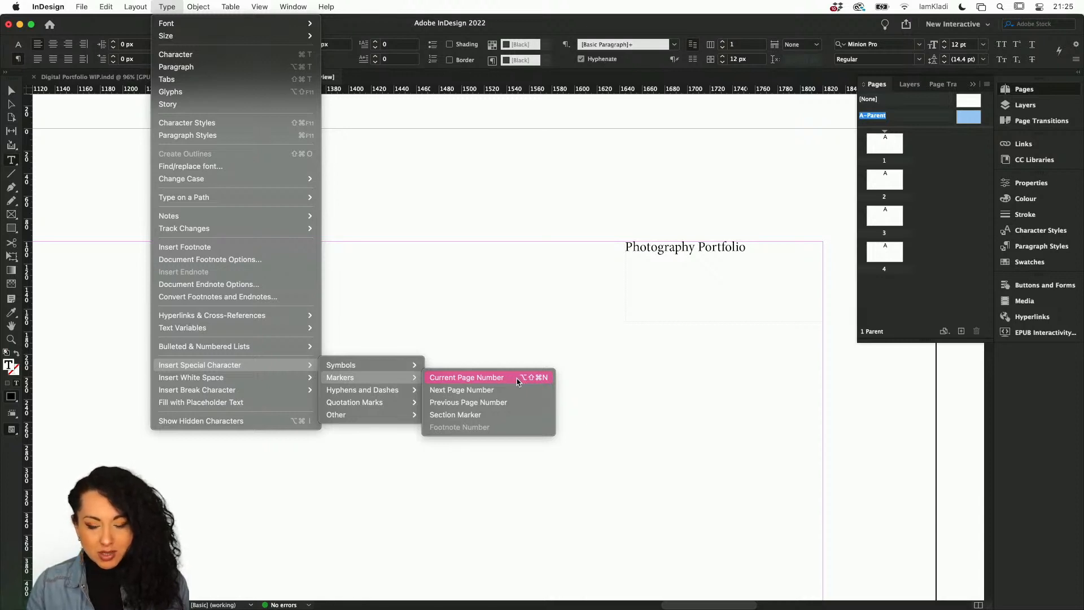
pyautogui.click(519, 380)
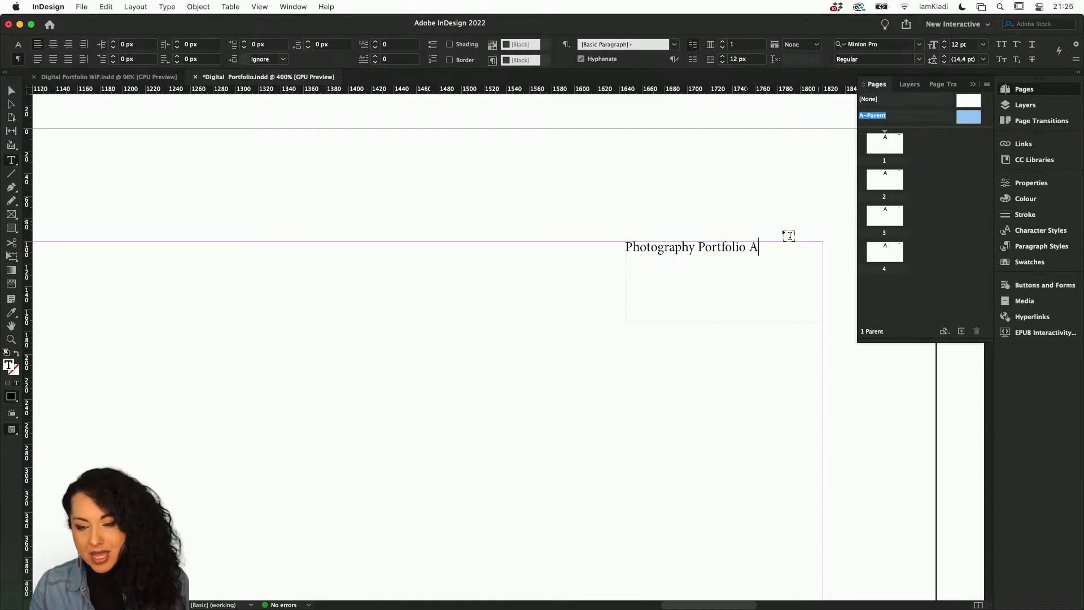
# Show hidden characters and examine the spacing between the heading and the page number marker.
pyautogui.moveTo(750, 243); pyautogui.dragTo(745, 244)
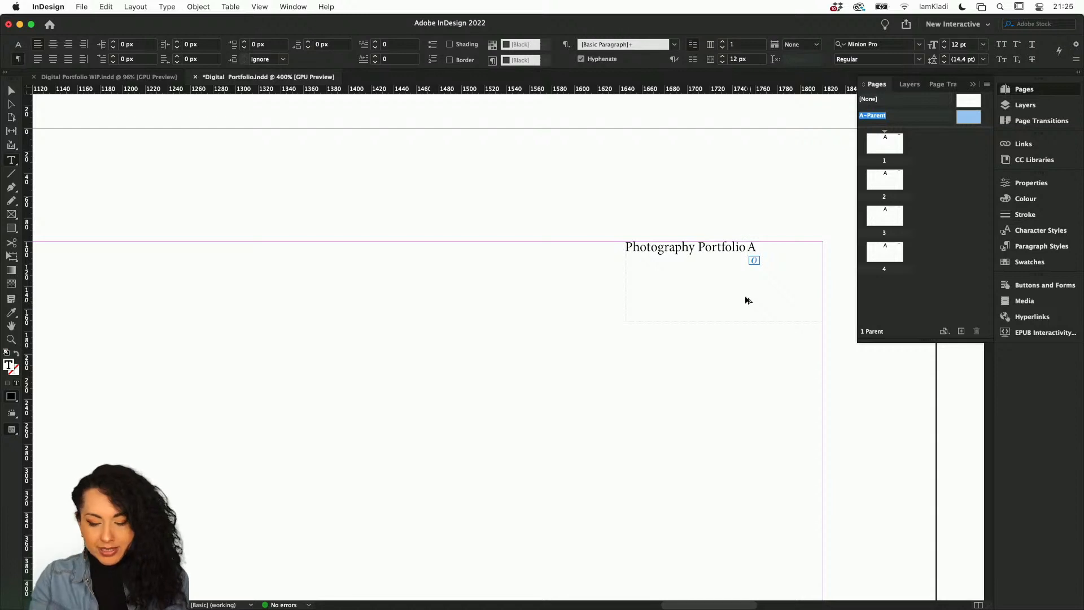
pyautogui.press('super+alt+i')
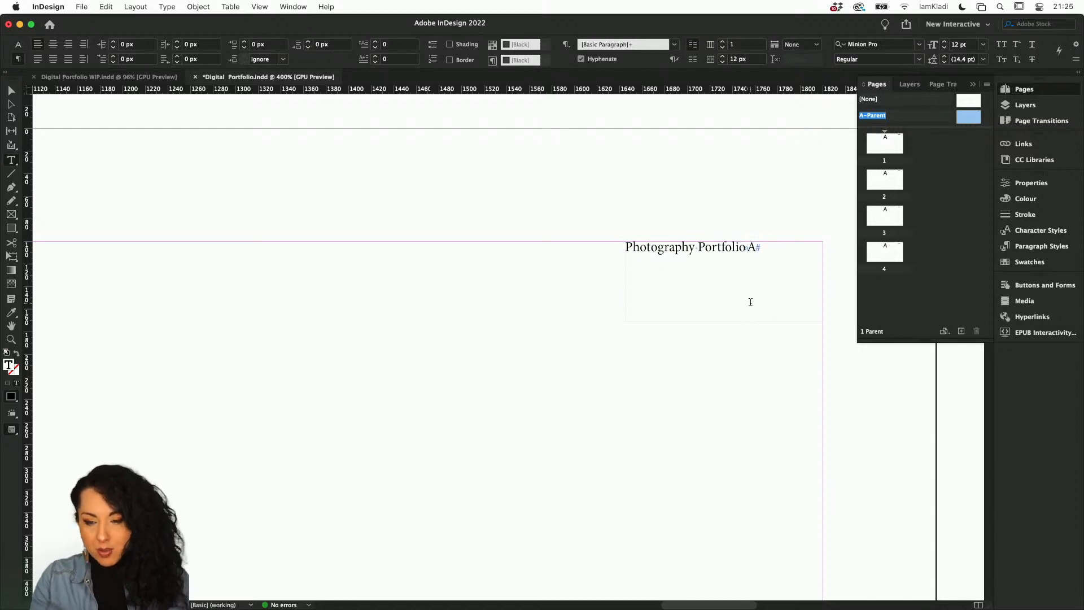
pyautogui.scroll(6, 751, 302)
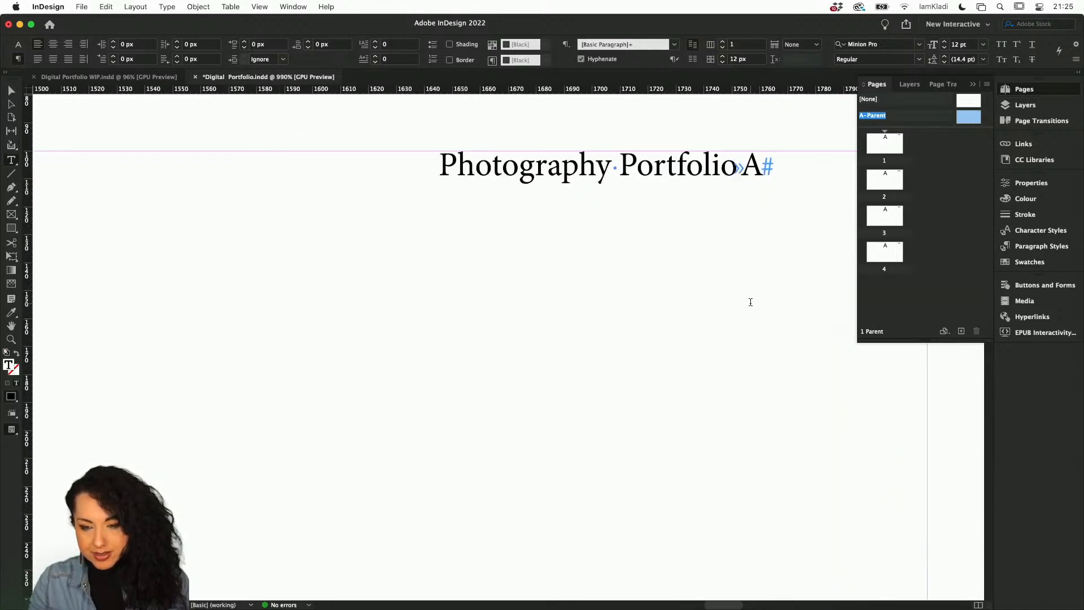
pyautogui.scroll(3, 751, 302)
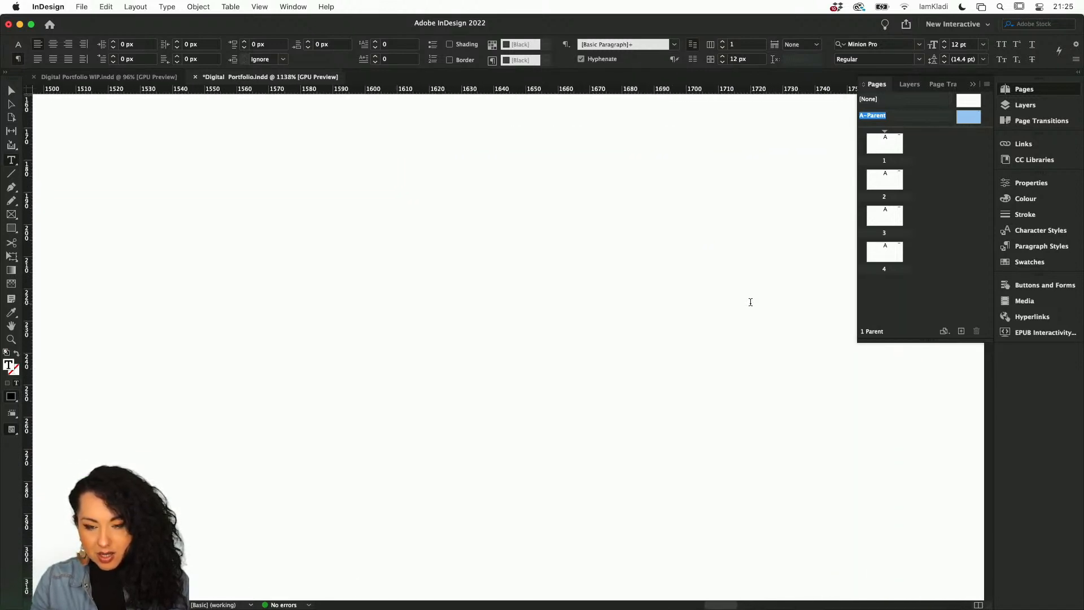
pyautogui.scroll(10, 751, 302)
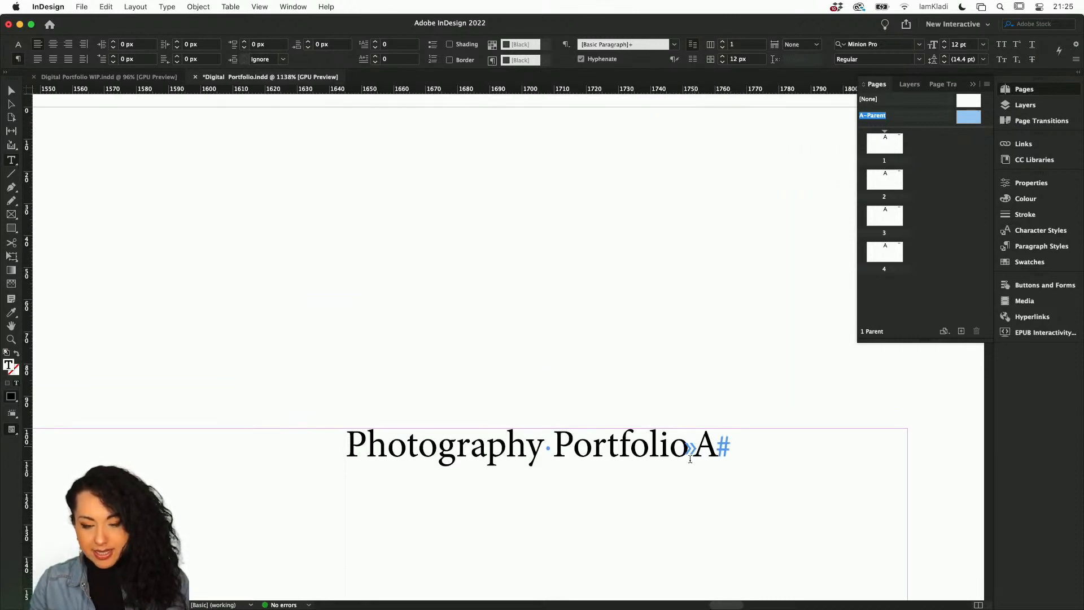
pyautogui.doubleClick(547, 450)
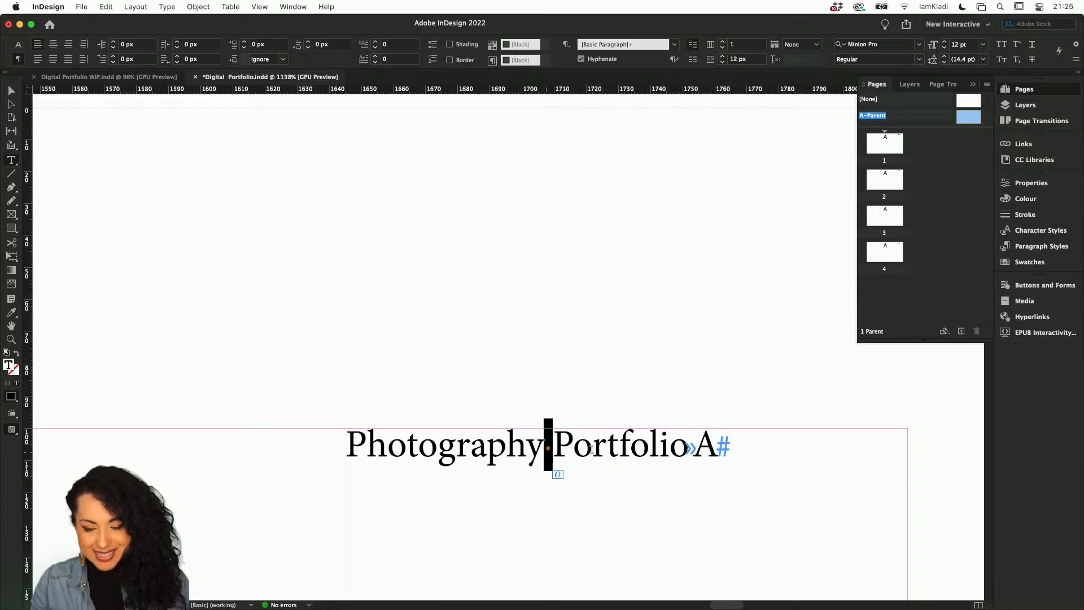
pyautogui.click(694, 446)
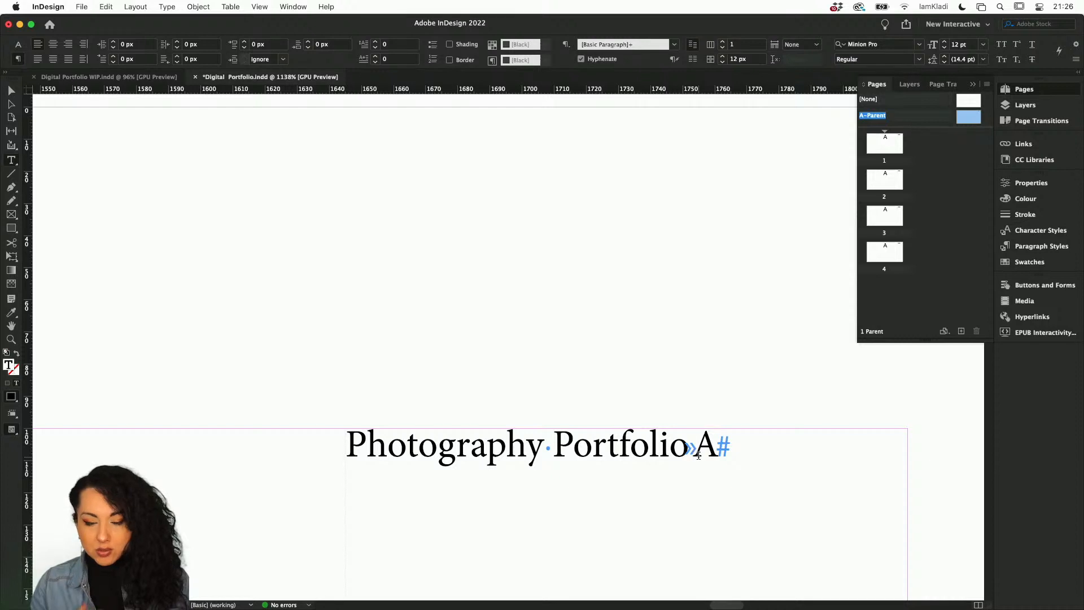
pyautogui.press('alt+super+i')
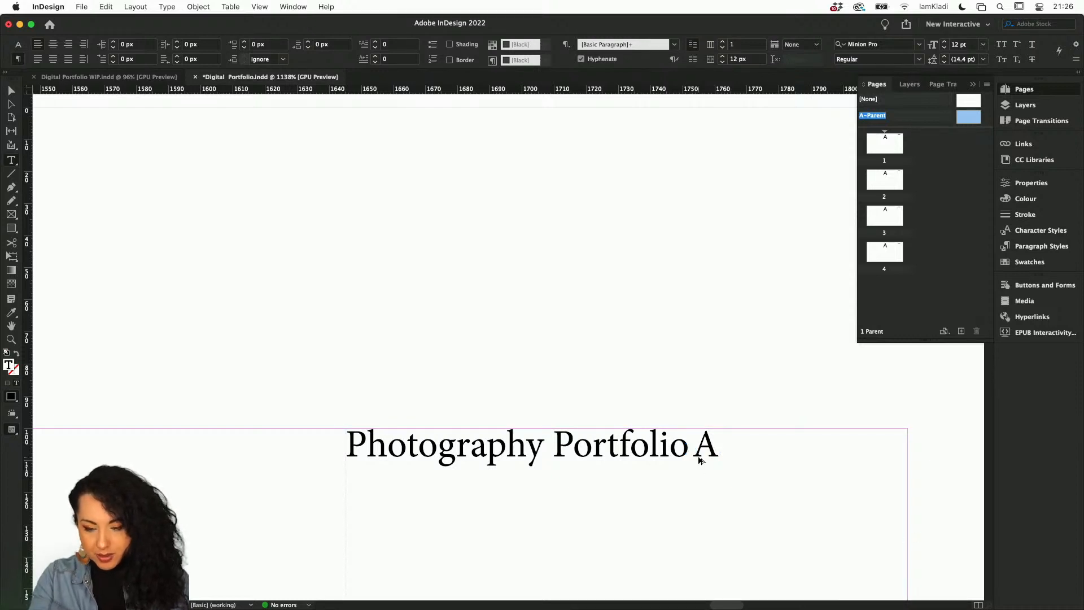
pyautogui.press('alt+super+i')
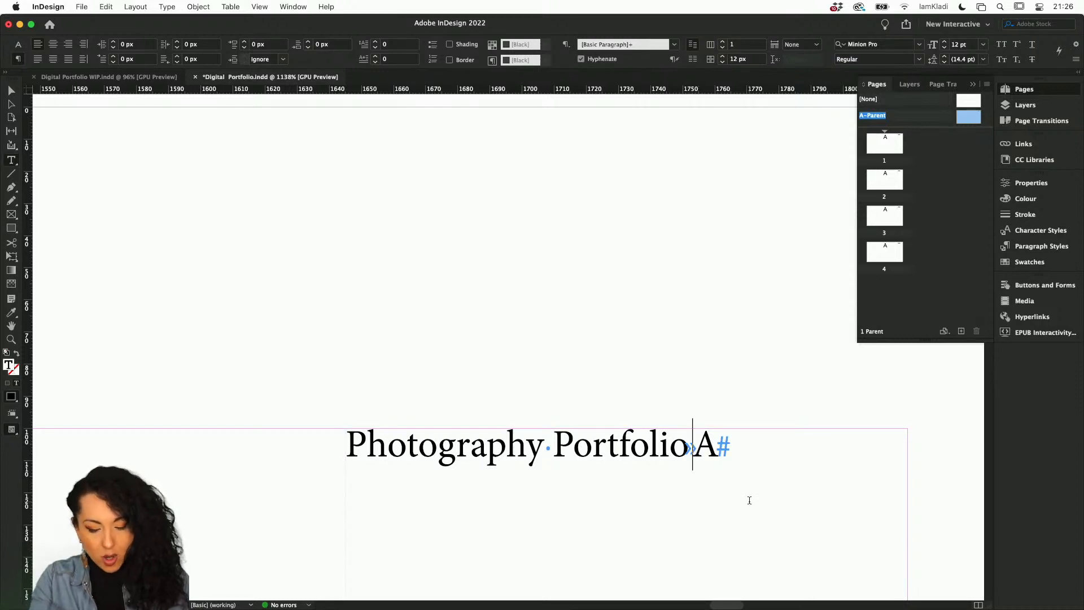
pyautogui.press('alt+super+i')
pyautogui.press('alt+super+i')
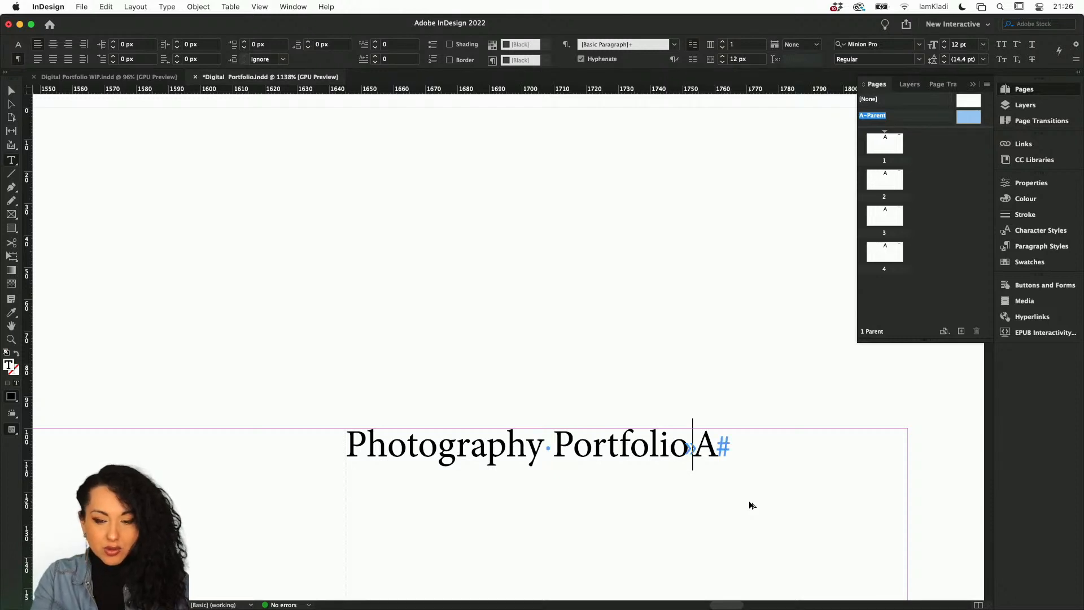
pyautogui.press('alt+super+i')
pyautogui.press('alt+super+i')
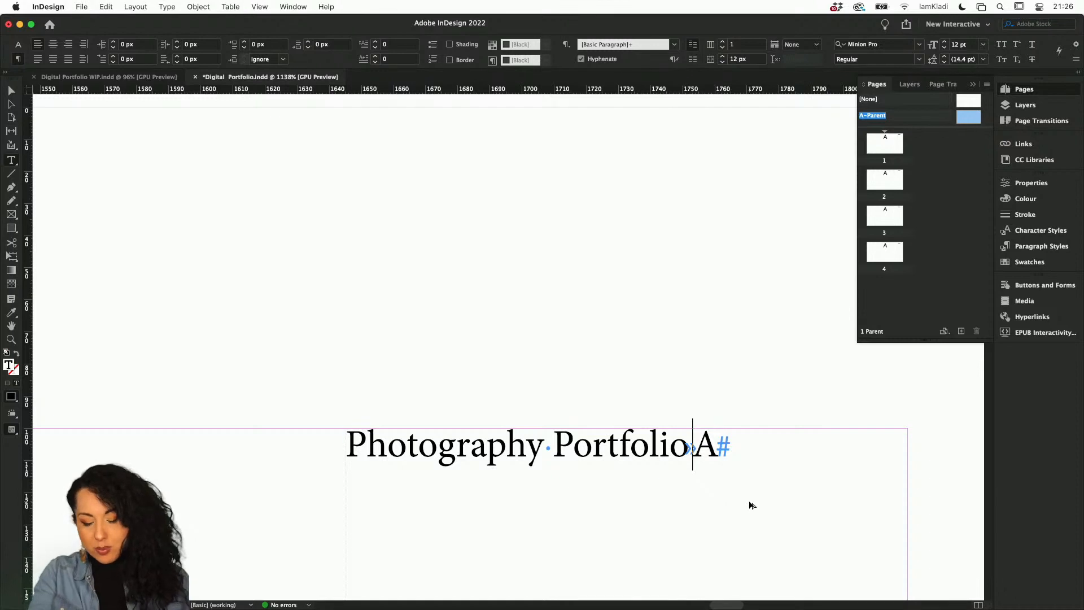
# Open the Tabs panel for the heading's paragraph, closing the Paragraph panel opened by mistake.
pyautogui.press('alt+super+t')
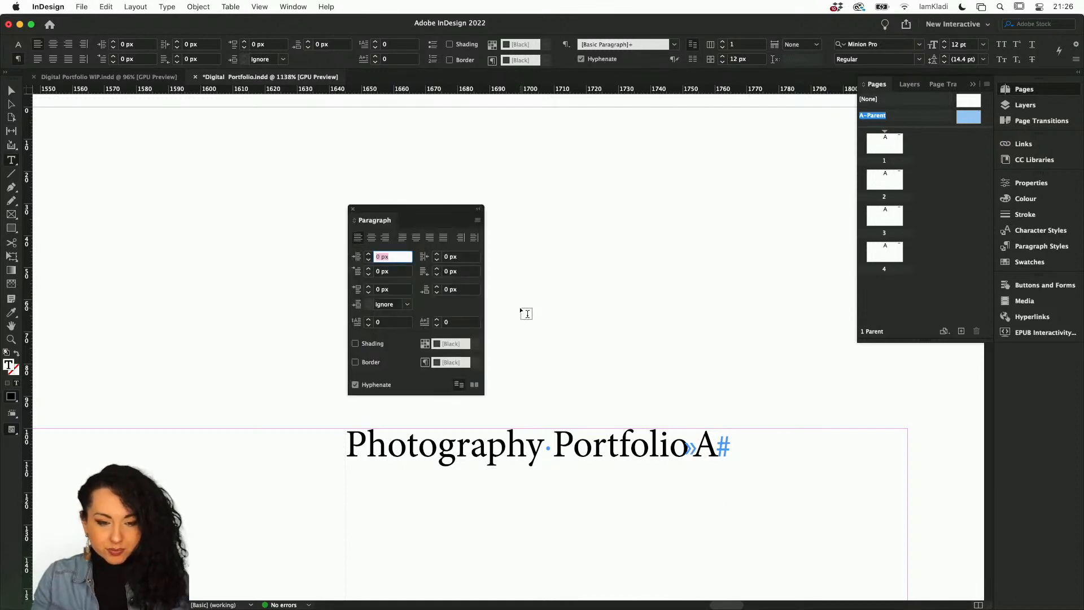
pyautogui.click(353, 209)
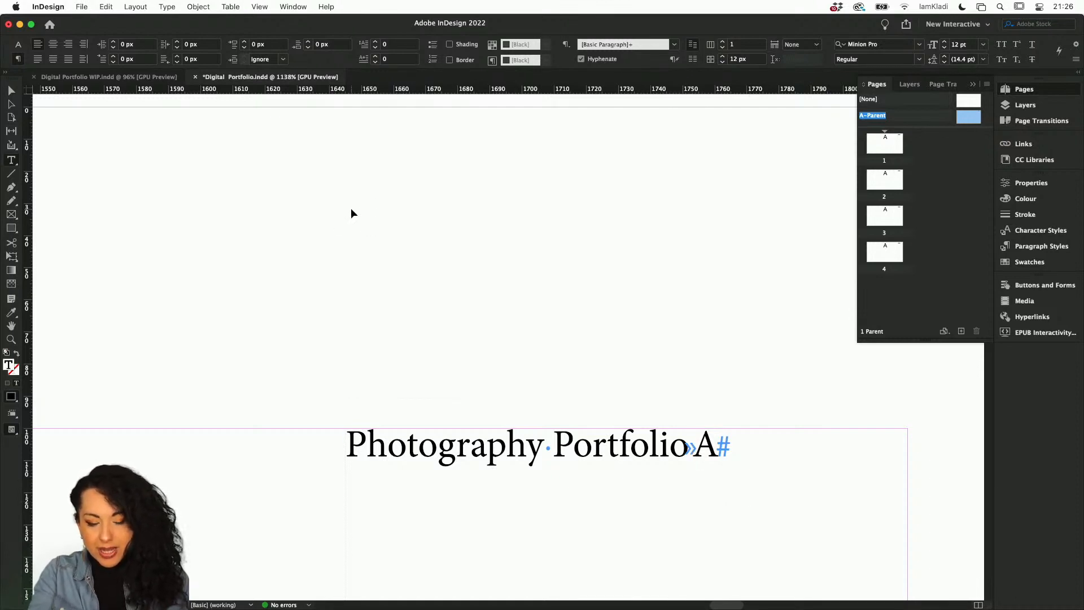
pyautogui.press('shift+super+t')
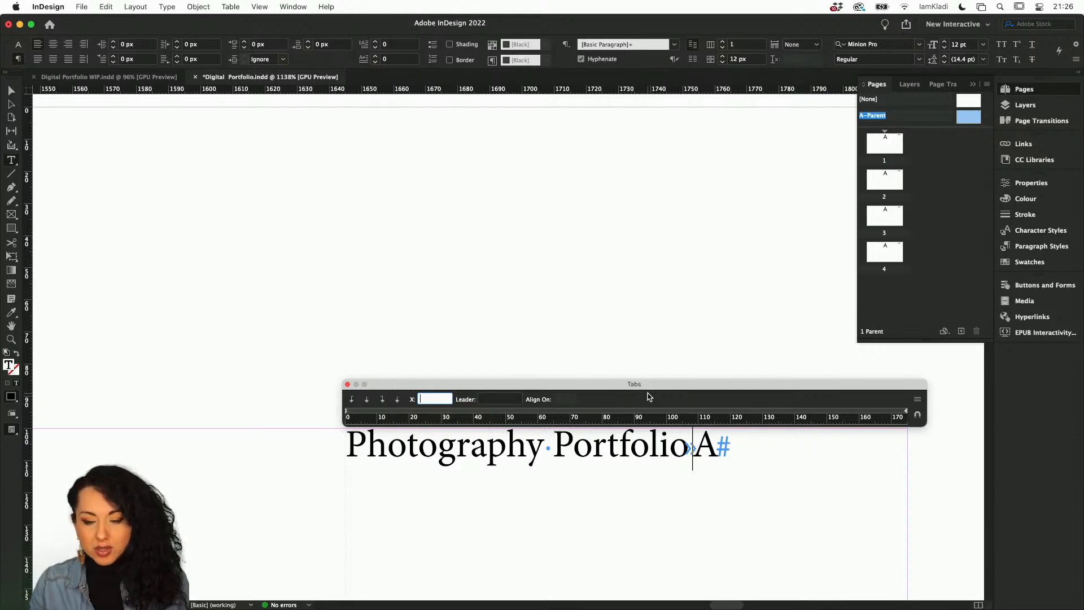
# Try adding a right-aligned tab stop at the heading frame's right edge, then undo the changes.
pyautogui.moveTo(694, 447); pyautogui.dragTo(687, 446)
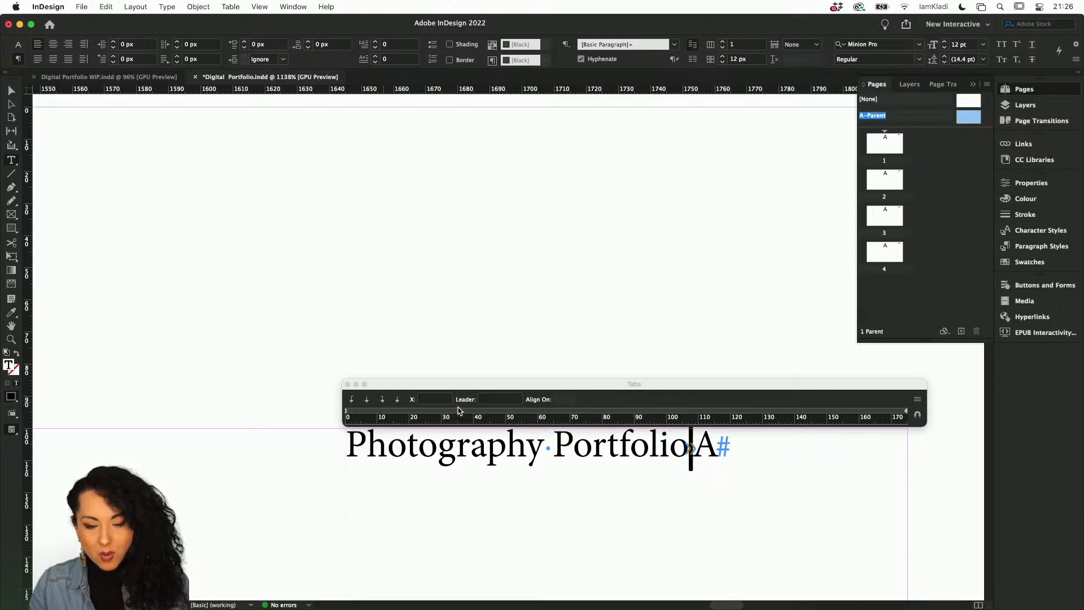
pyautogui.click(386, 400)
pyautogui.click(840, 412)
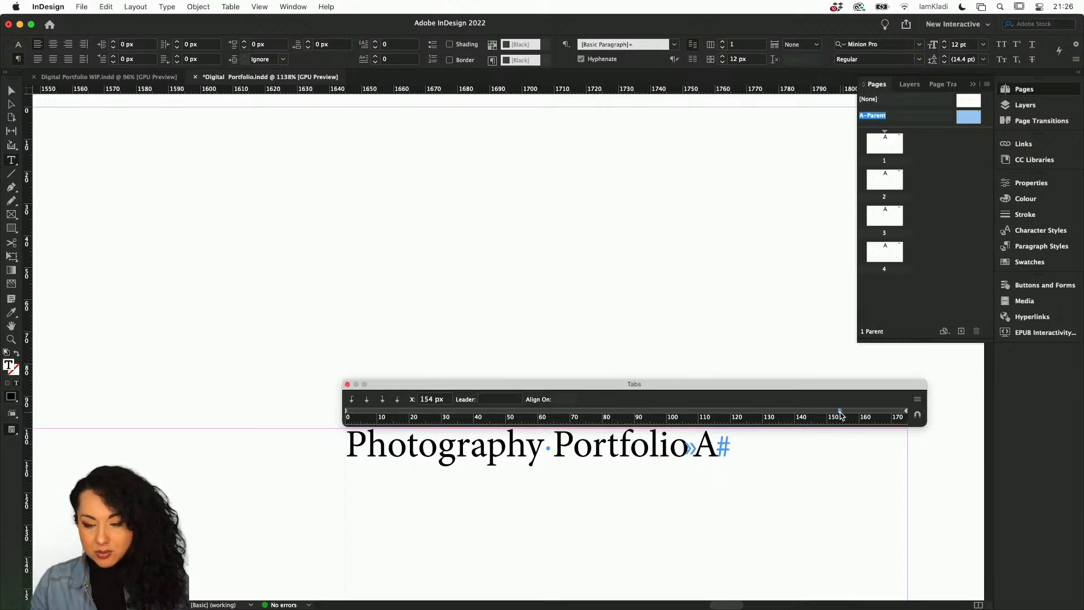
pyautogui.moveTo(841, 414); pyautogui.dragTo(388, 411)
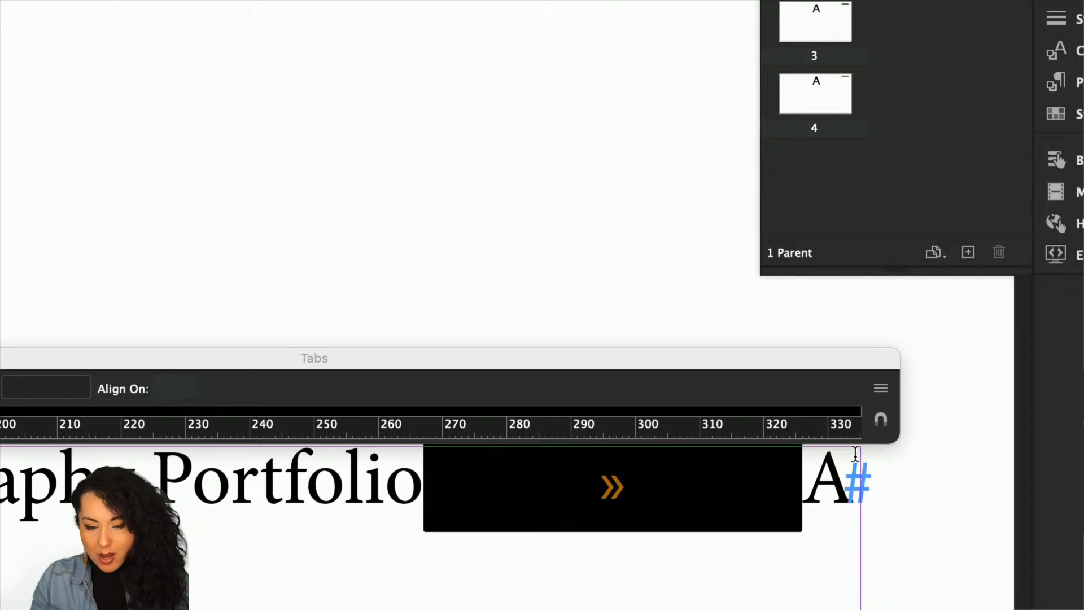
pyautogui.click(881, 425)
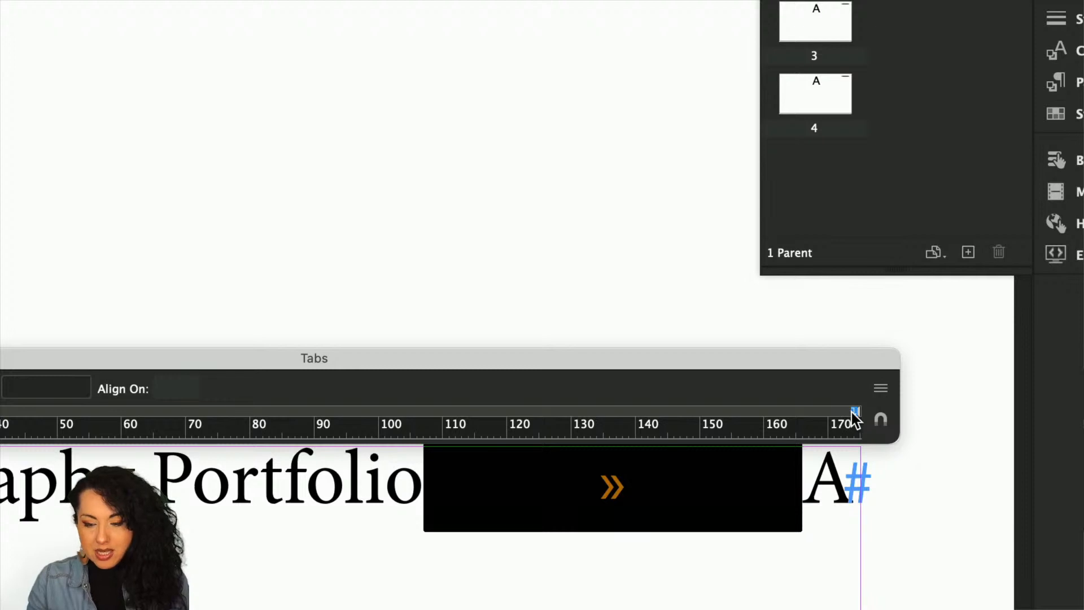
pyautogui.moveTo(852, 412); pyautogui.dragTo(768, 411)
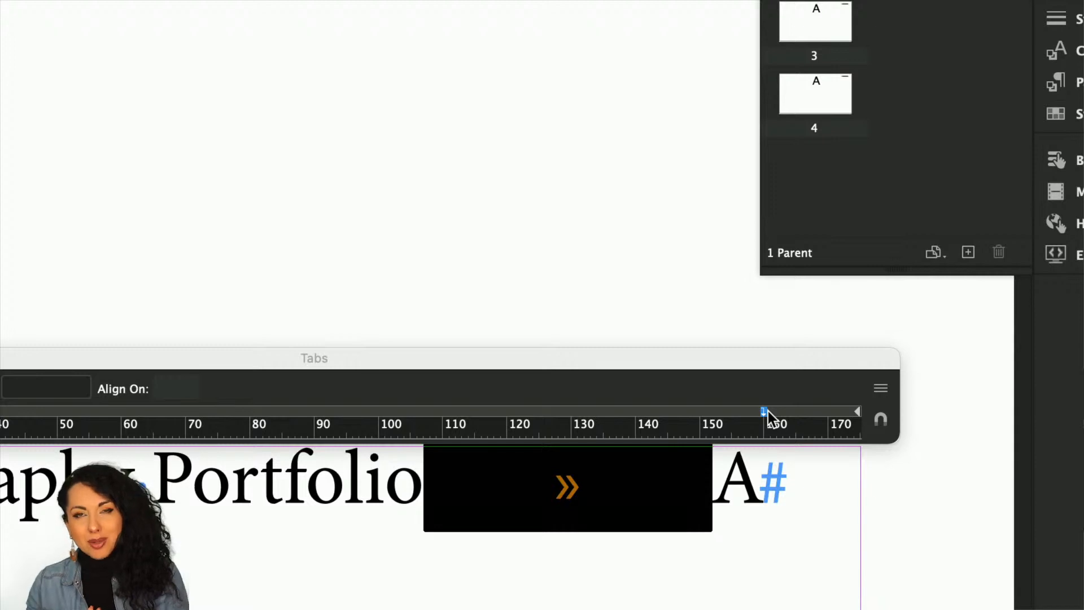
pyautogui.moveTo(764, 411)
pyautogui.mouseDown()
pyautogui.moveTo(856, 412)
pyautogui.moveTo(840, 412)
pyautogui.mouseUp()
pyautogui.click(881, 420)
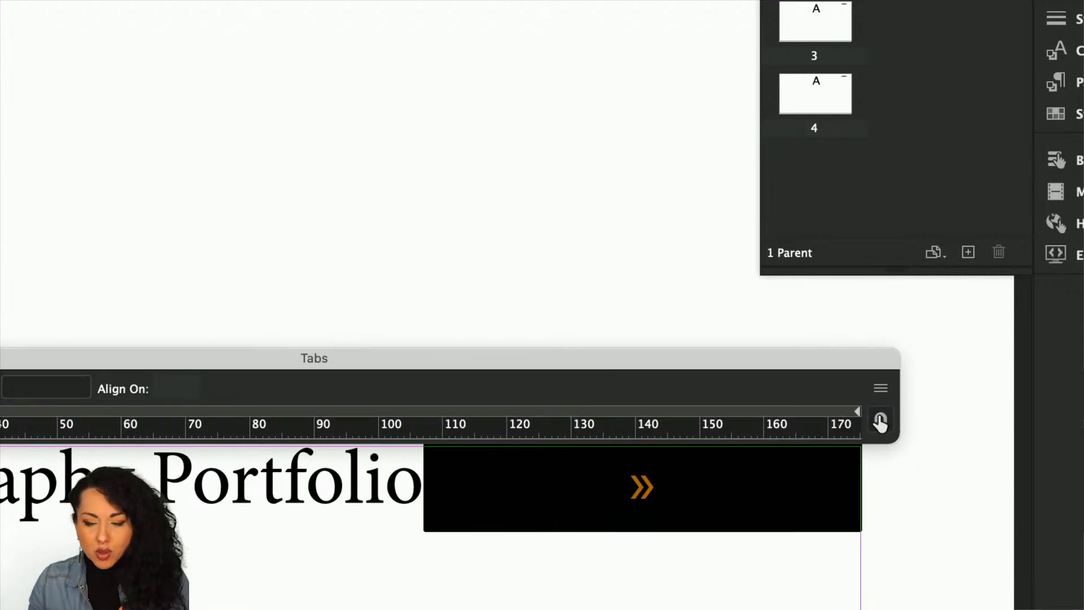
pyautogui.click(843, 412)
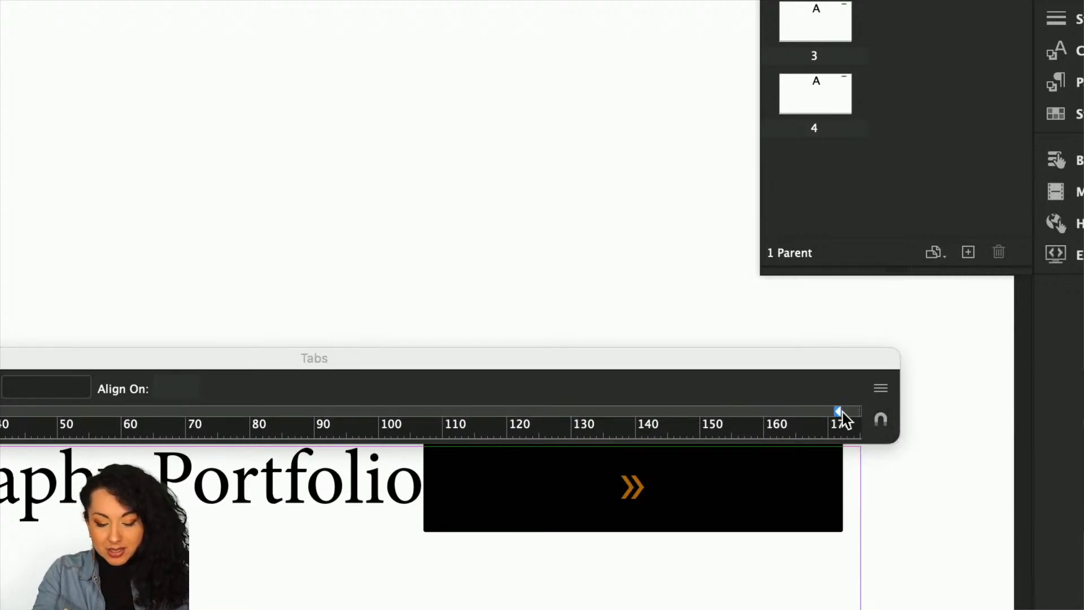
pyautogui.scroll(-5, 778, 473)
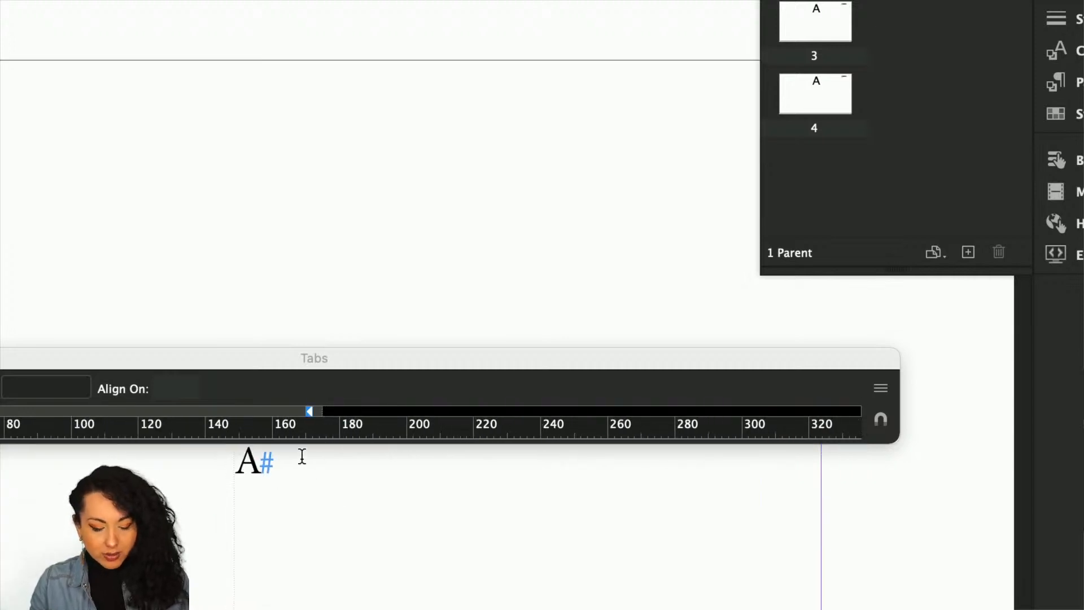
pyautogui.press('super+z')
pyautogui.press('super+z')
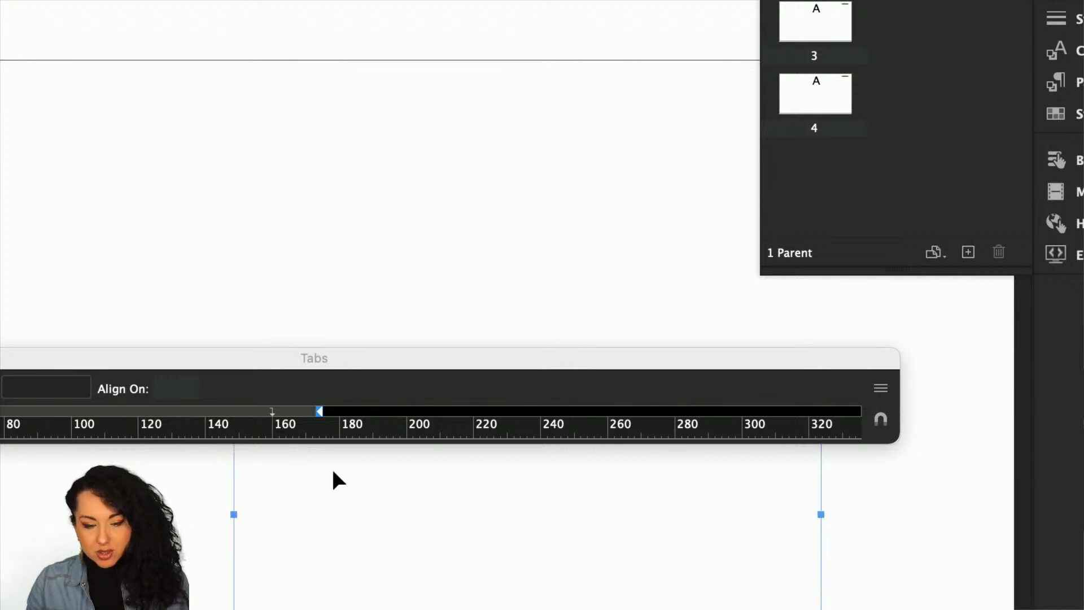
pyautogui.press('super+z')
# Align the Tabs panel above the heading frame and place the right-aligned tab stop at 173 px.
pyautogui.press('super+minus')
pyautogui.press('super+minus')
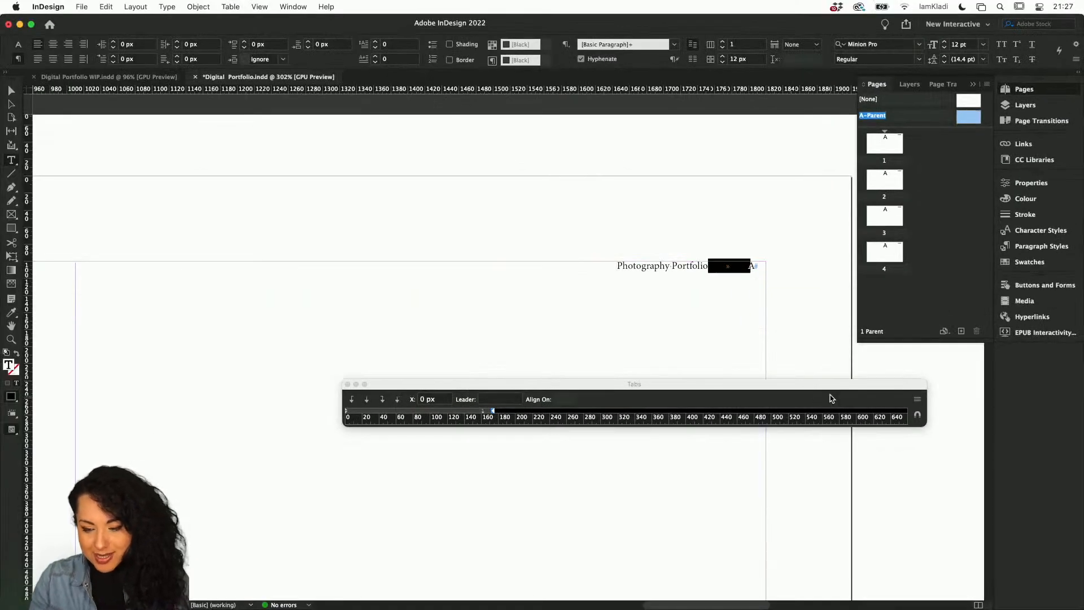
pyautogui.moveTo(704, 369); pyautogui.dragTo(592, 104)
pyautogui.moveTo(772, 256); pyautogui.dragTo(743, 190)
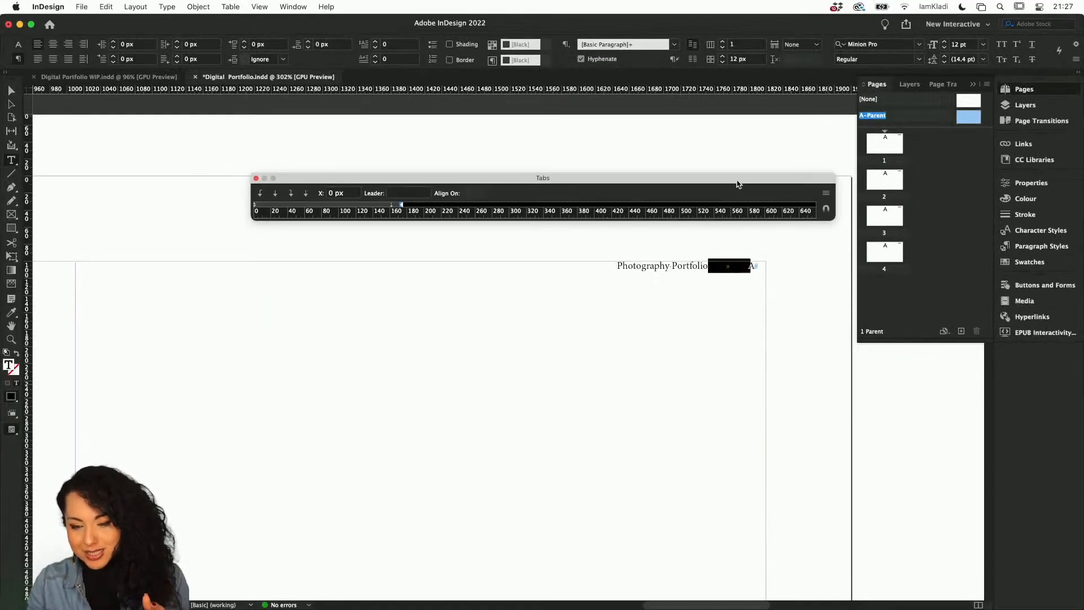
pyautogui.click(828, 218)
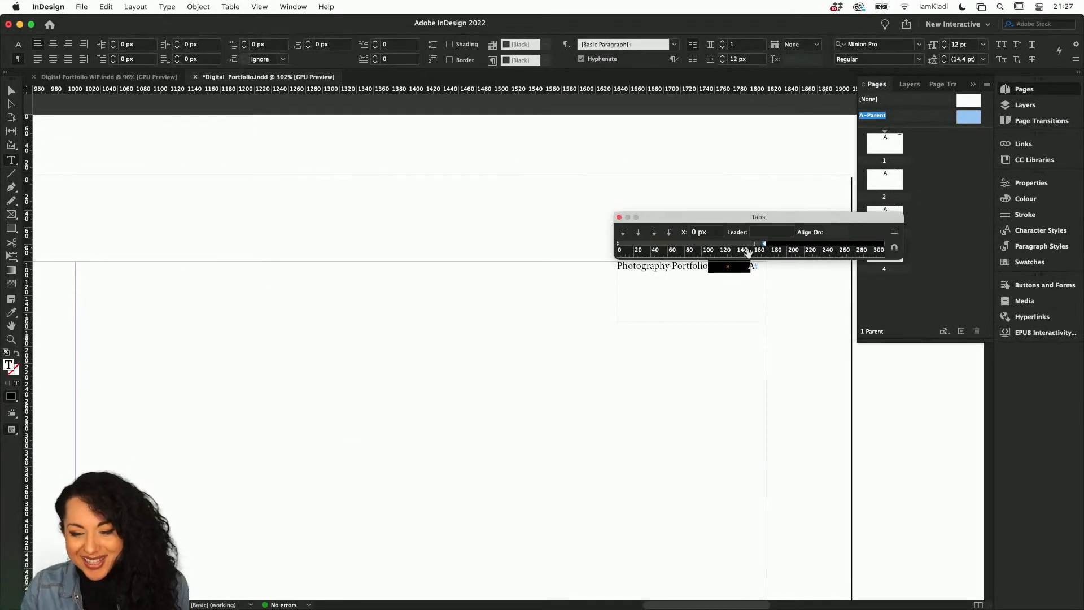
pyautogui.moveTo(753, 247); pyautogui.dragTo(766, 247)
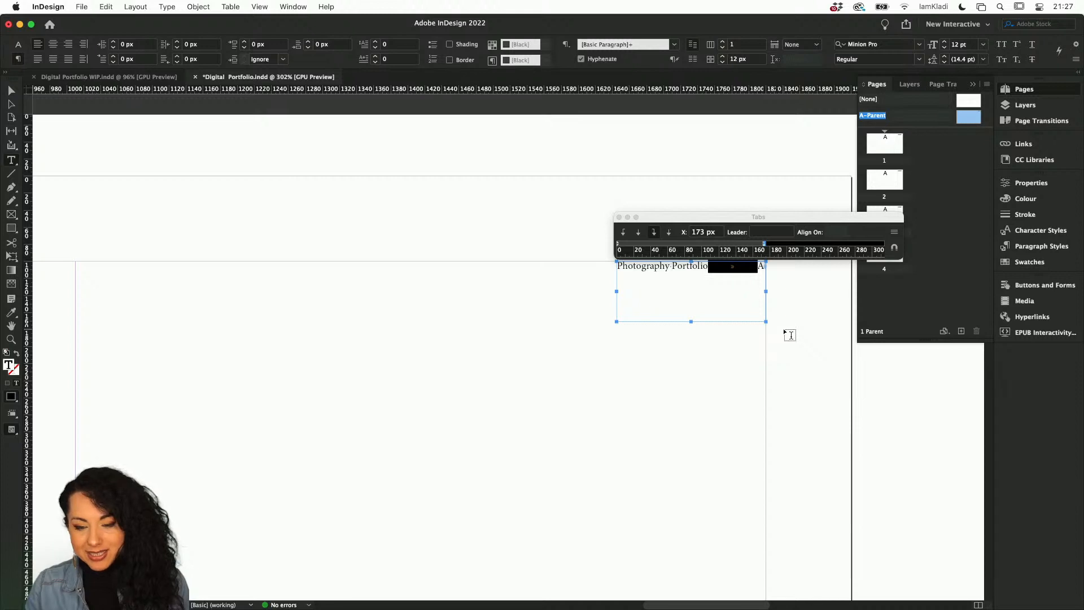
# Deselect the text, close the Tabs panel and save the document.
pyautogui.click(7, 91)
pyautogui.click(188, 177)
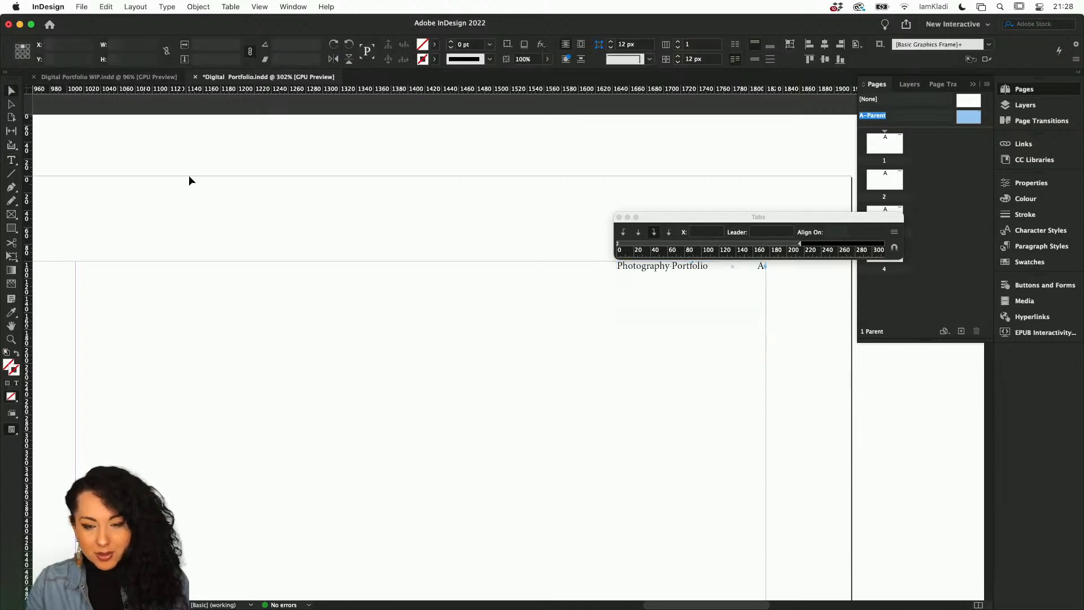
pyautogui.click(619, 218)
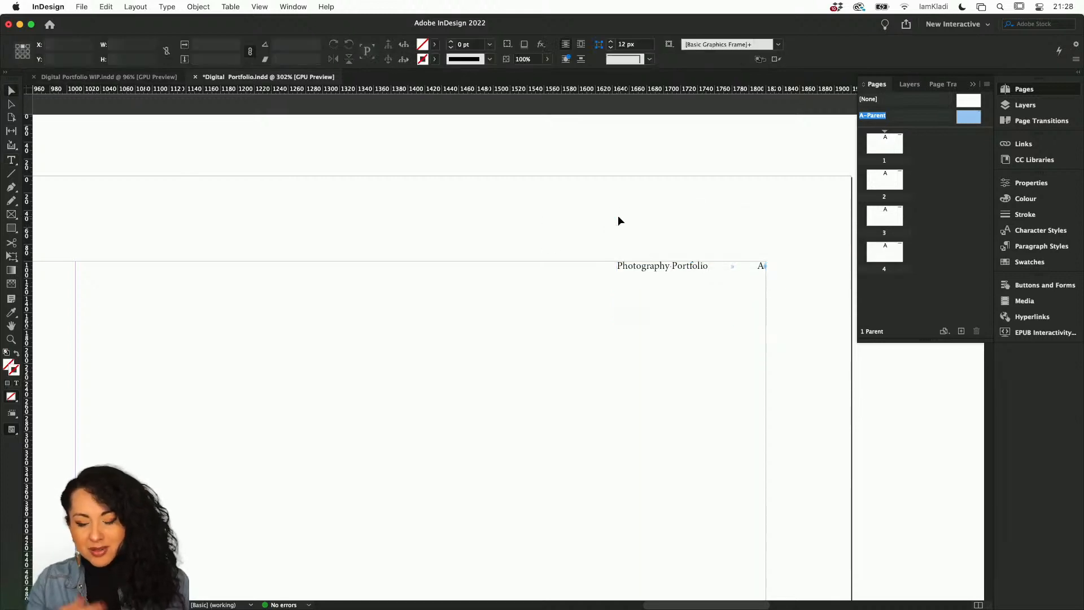
pyautogui.press('super+s')
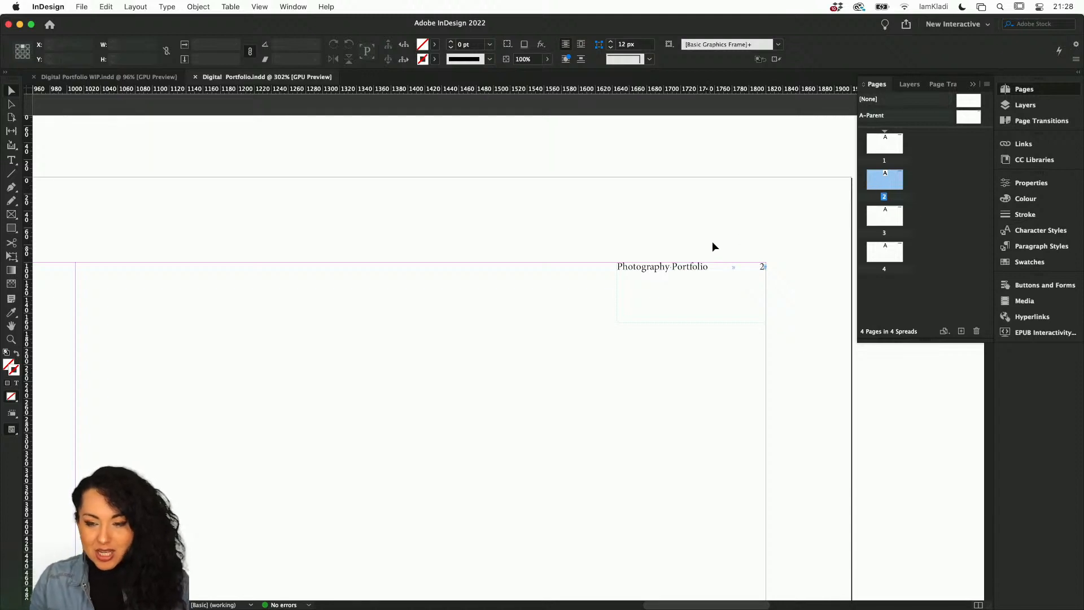
# Visit each of the four pages to examine the heading's page number.
pyautogui.doubleClick(896, 146)
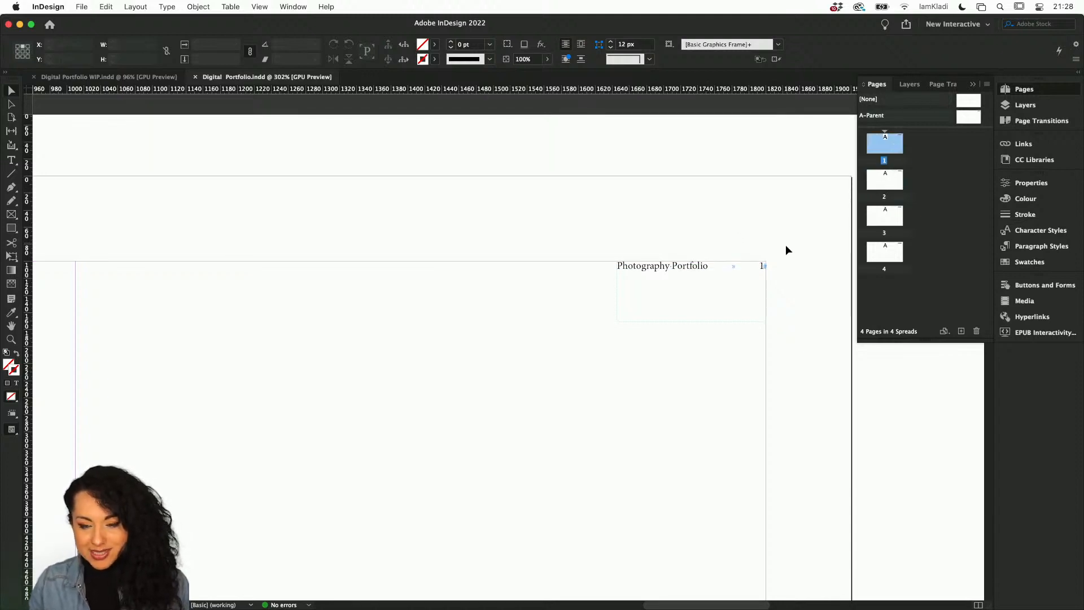
pyautogui.scroll(5, 781, 256)
pyautogui.click(874, 185)
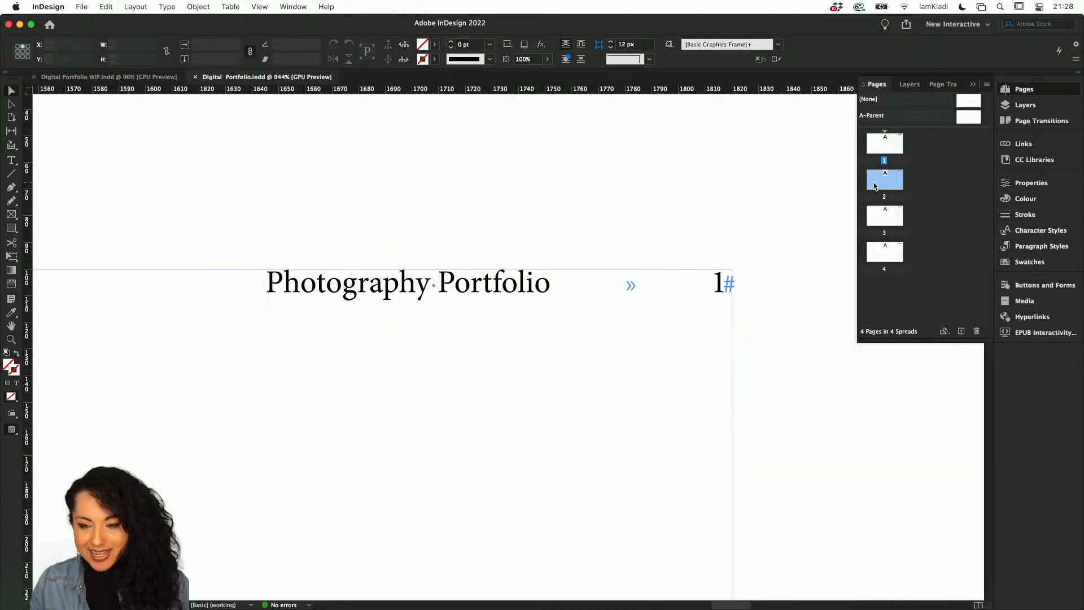
pyautogui.doubleClick(873, 215)
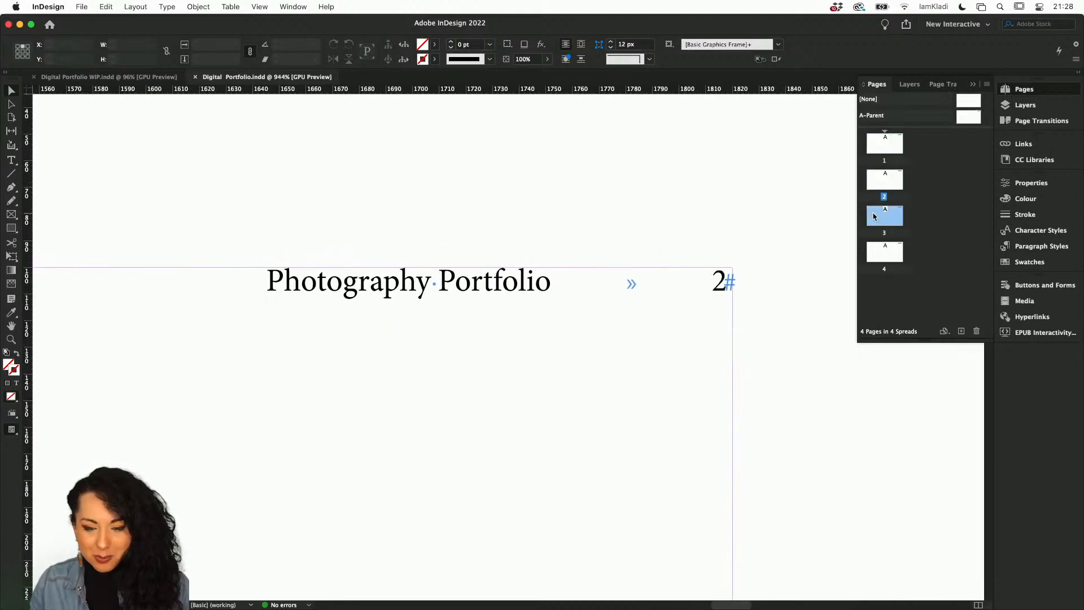
pyautogui.doubleClick(874, 246)
pyautogui.click(885, 146)
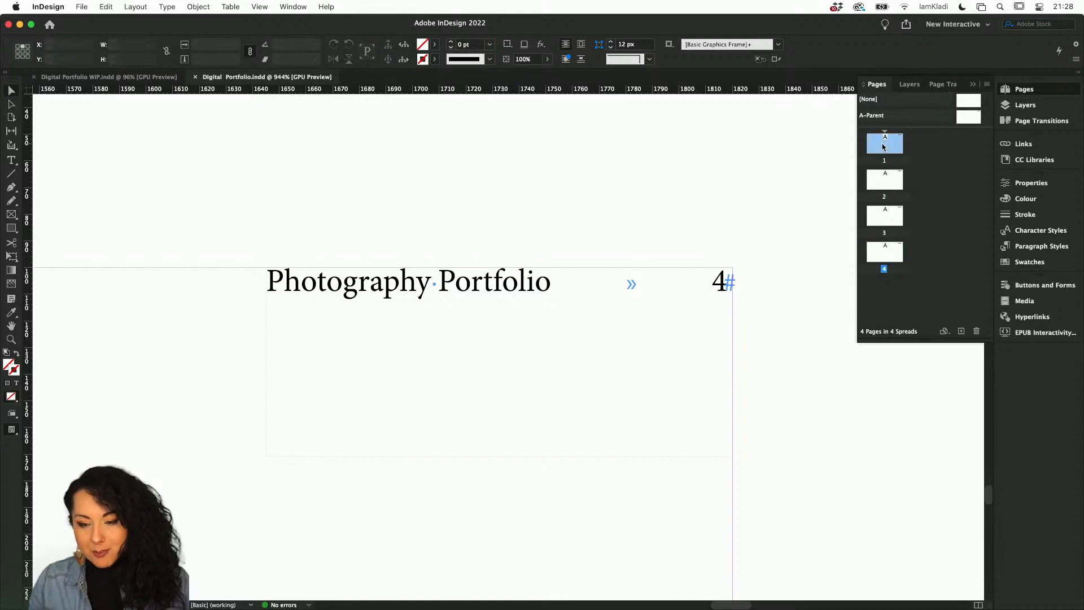
pyautogui.doubleClick(885, 147)
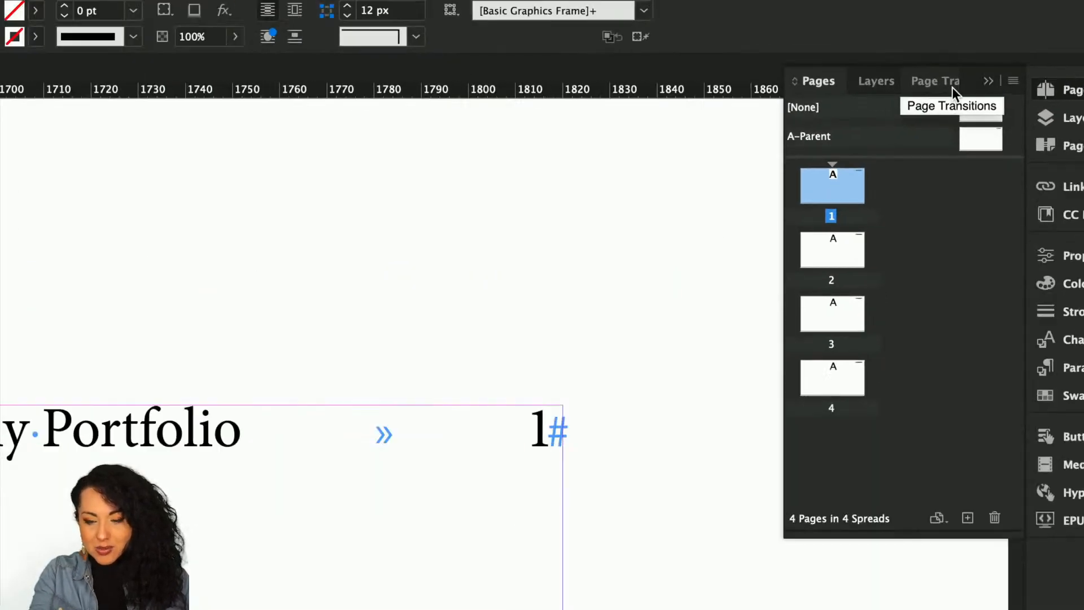
# On the A-Parent, draw a rectangle frame about 827 × 740 px and fill it with green.
pyautogui.scroll(-5, 723, 268)
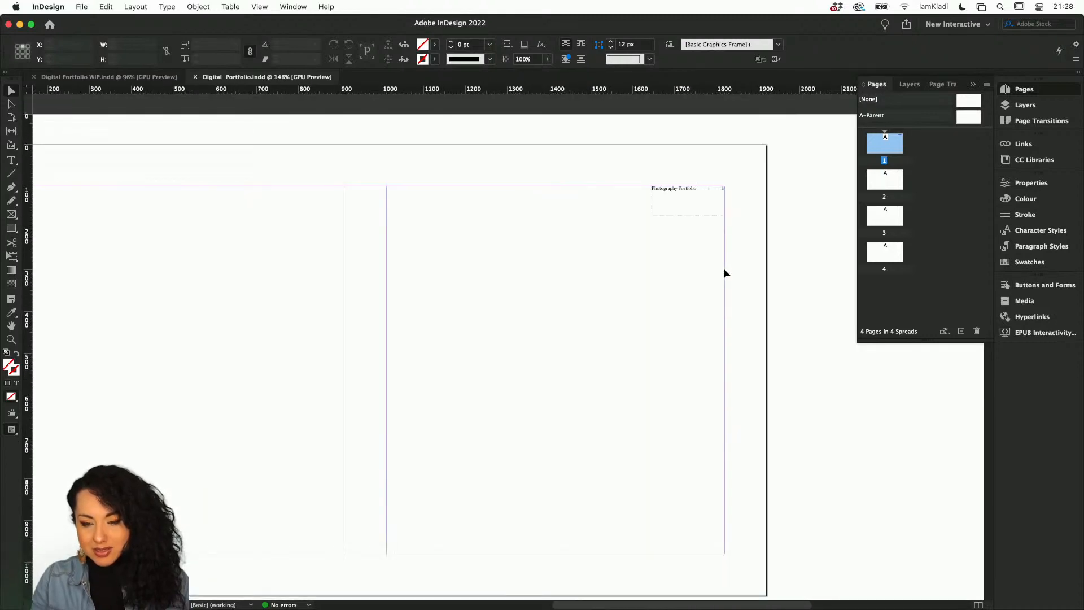
pyautogui.doubleClick(969, 116)
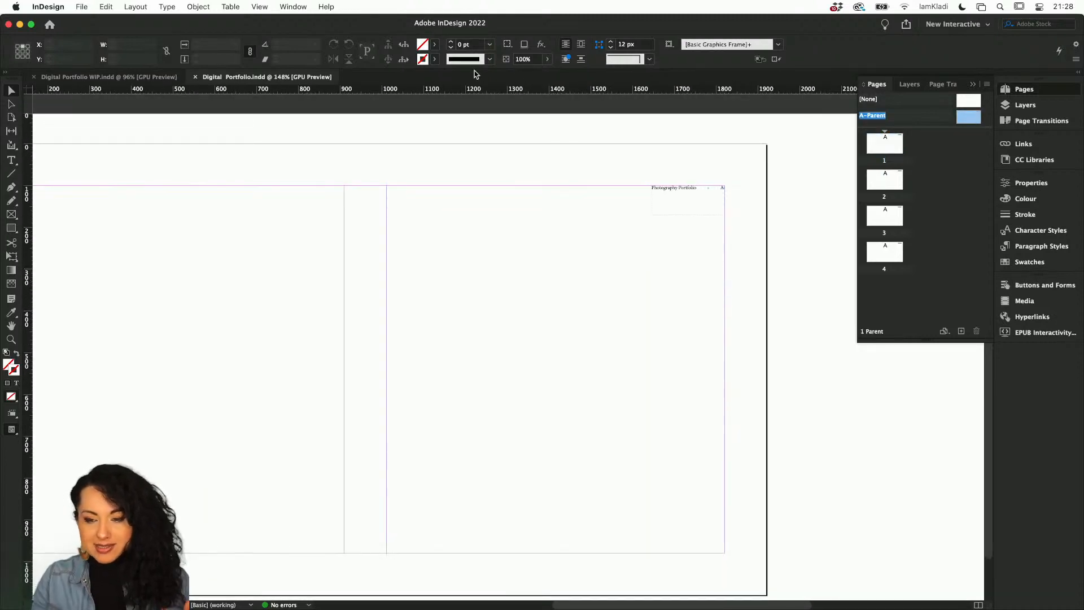
pyautogui.click(12, 228)
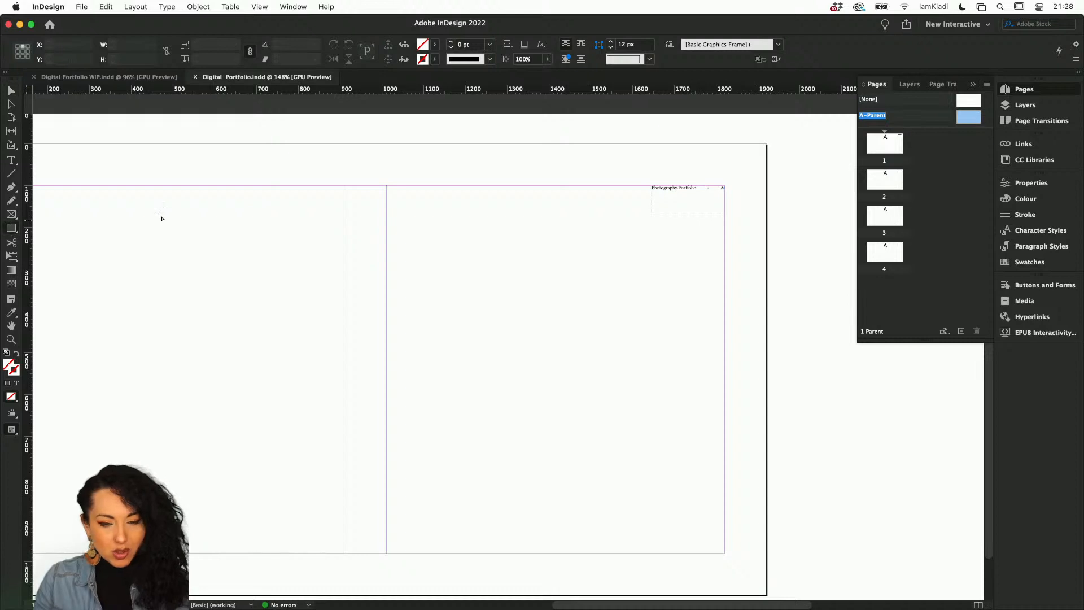
pyautogui.moveTo(210, 176); pyautogui.dragTo(555, 485)
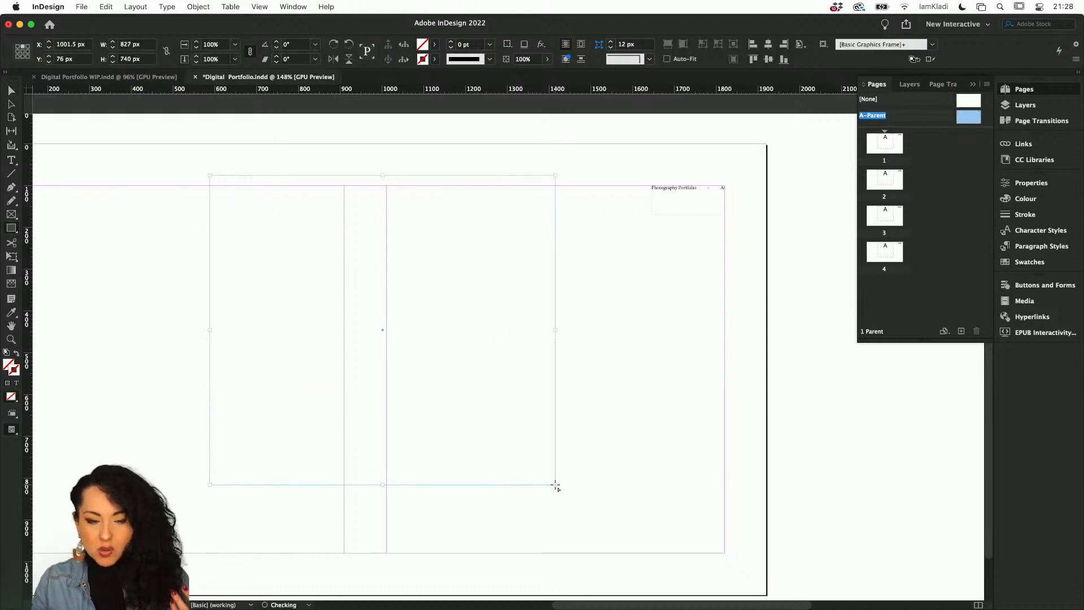
pyautogui.click(6, 352)
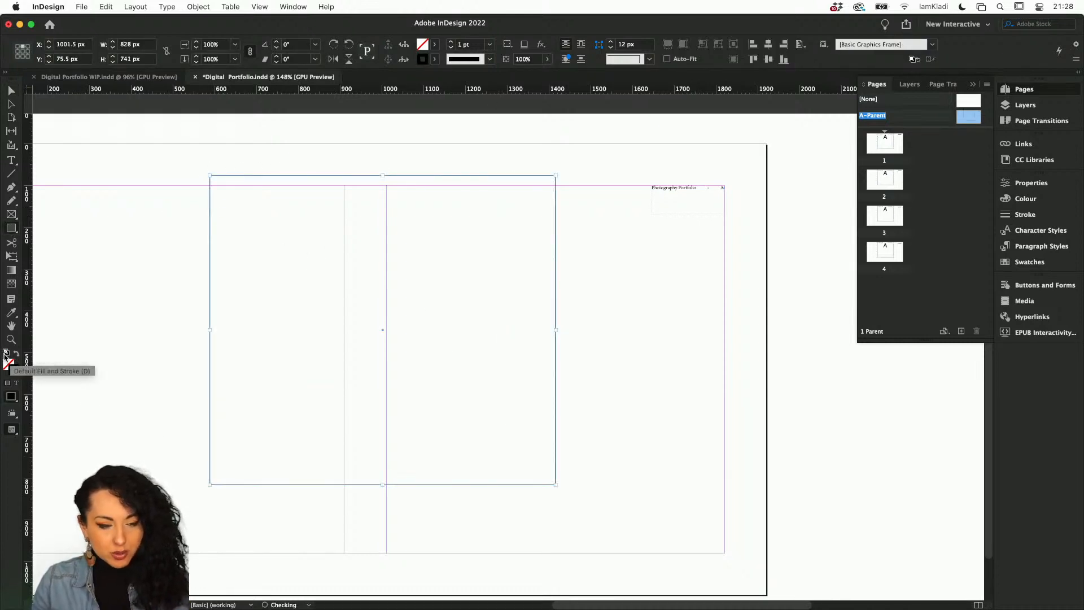
pyautogui.doubleClick(12, 367)
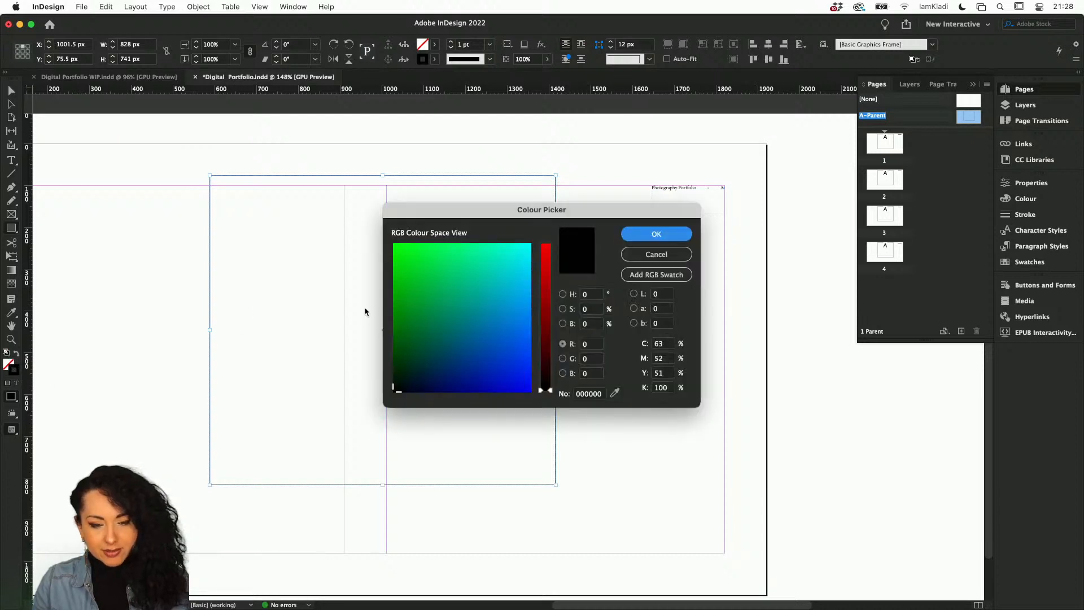
pyautogui.click(416, 257)
pyautogui.click(657, 234)
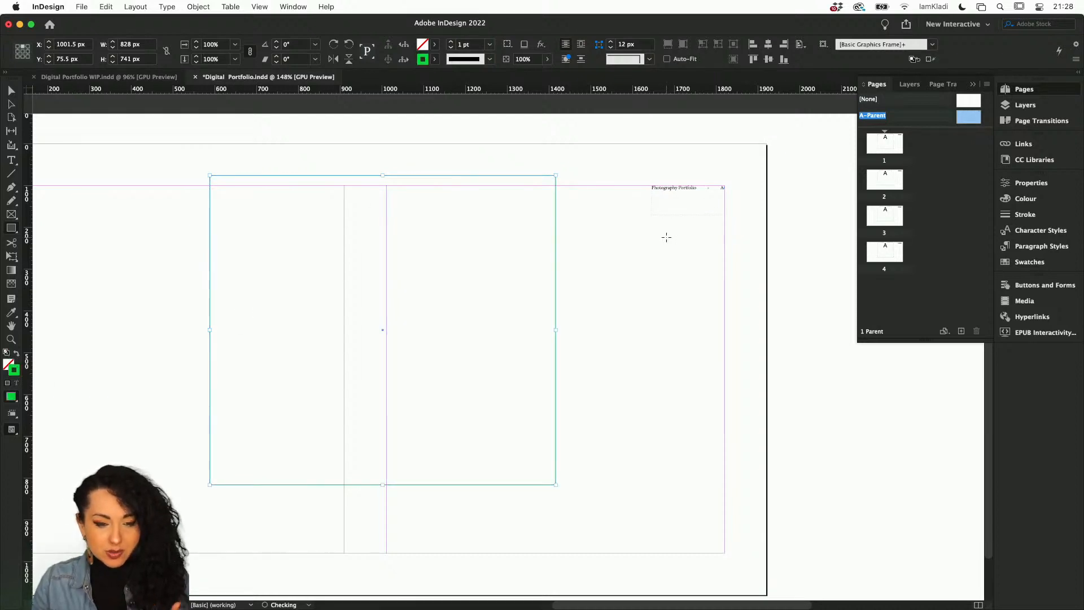
pyautogui.click(17, 354)
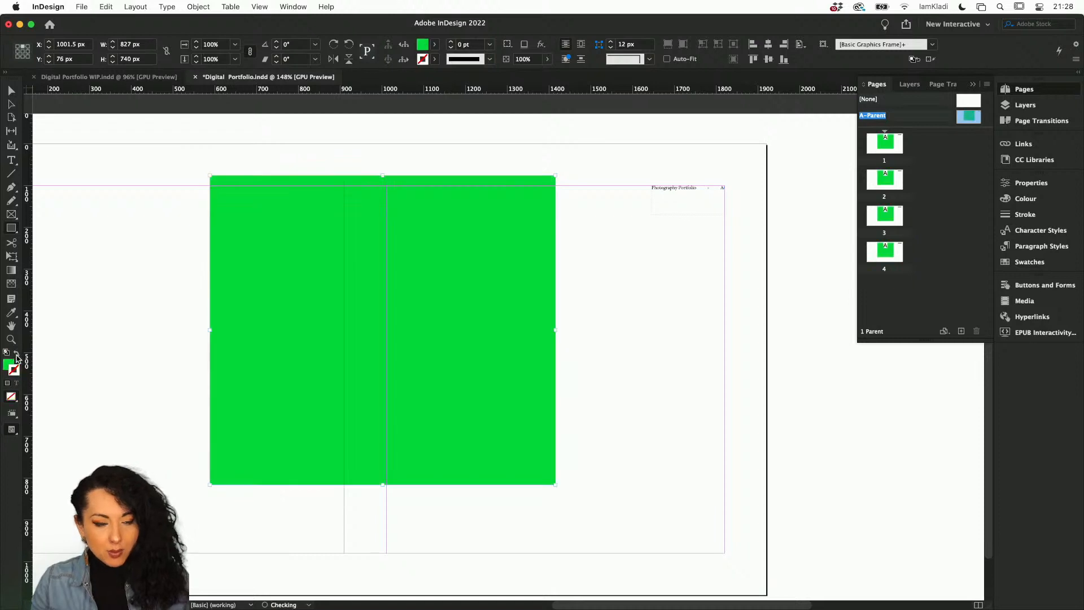
# Move the green rectangle around, then delete it.
pyautogui.moveTo(220, 300); pyautogui.dragTo(235, 351)
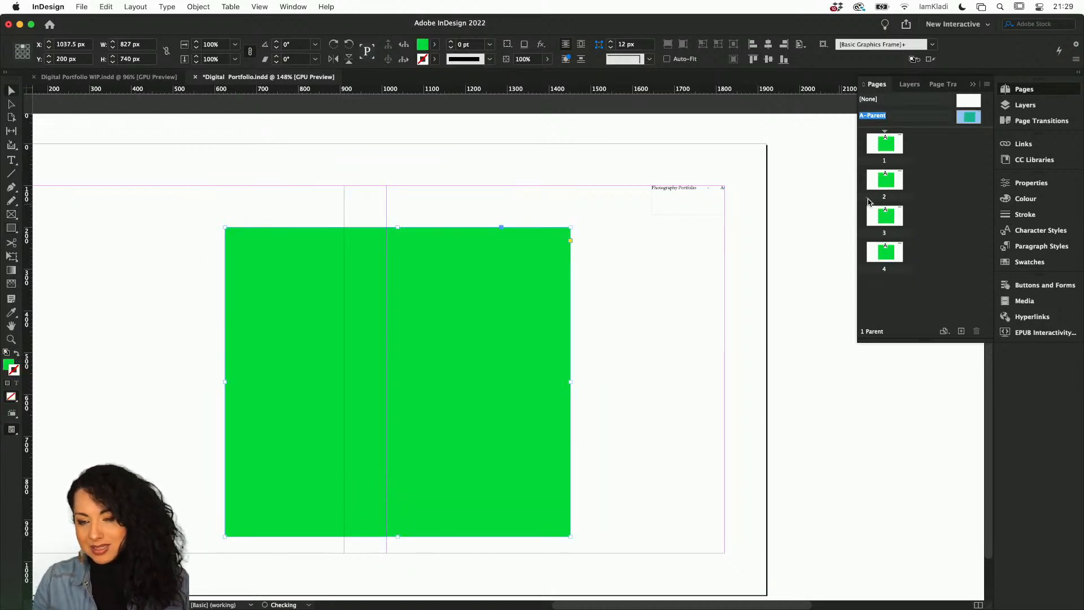
pyautogui.moveTo(493, 293); pyautogui.dragTo(470, 243)
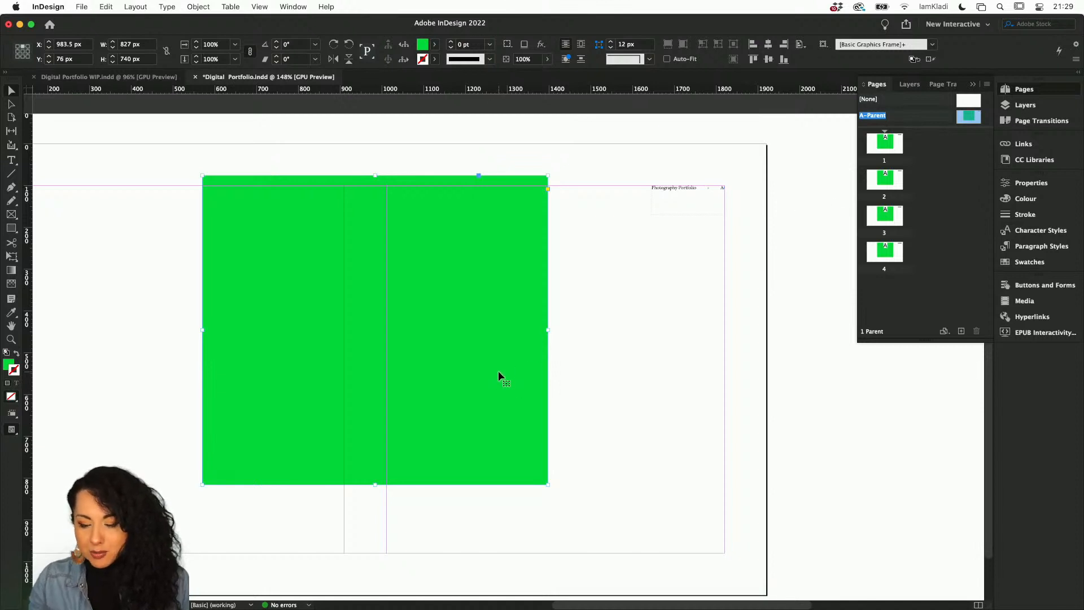
pyautogui.press('Delete')
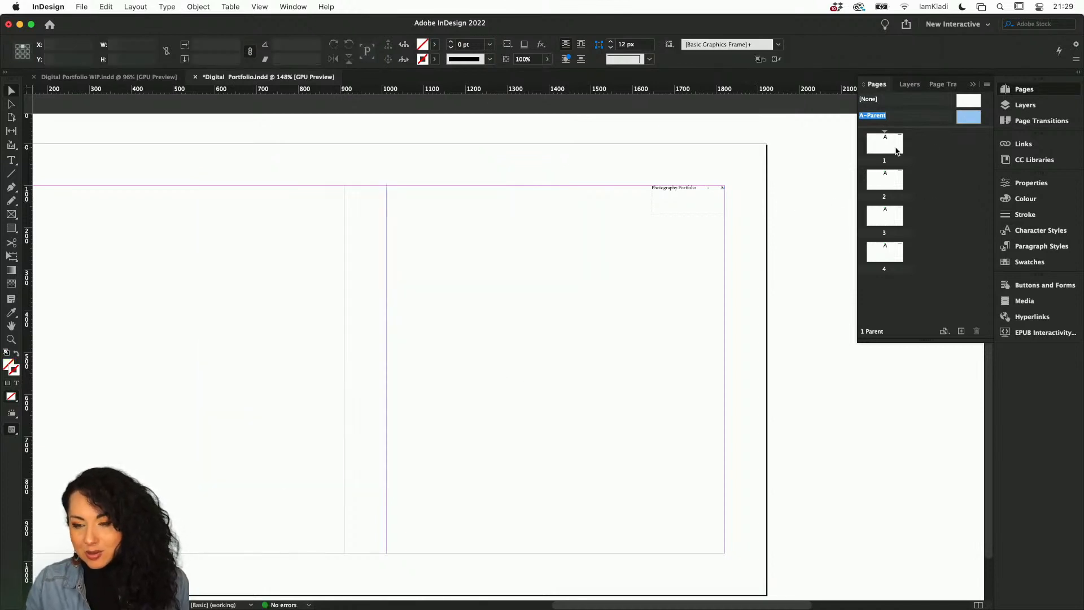
# Apply the [None] parent to page 1.
pyautogui.moveTo(974, 108); pyautogui.dragTo(888, 153)
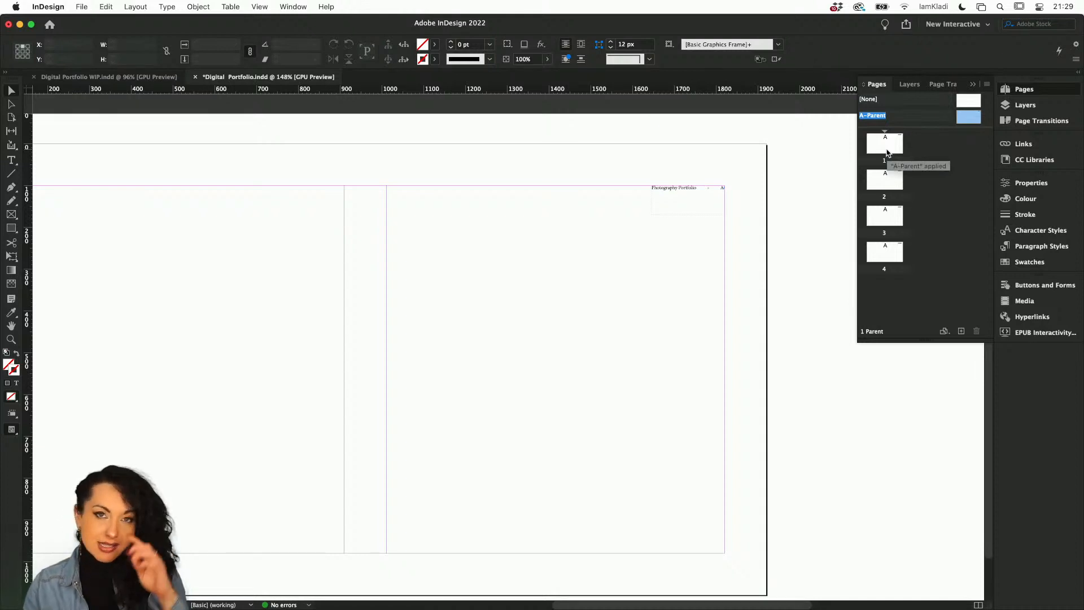
pyautogui.click(970, 105)
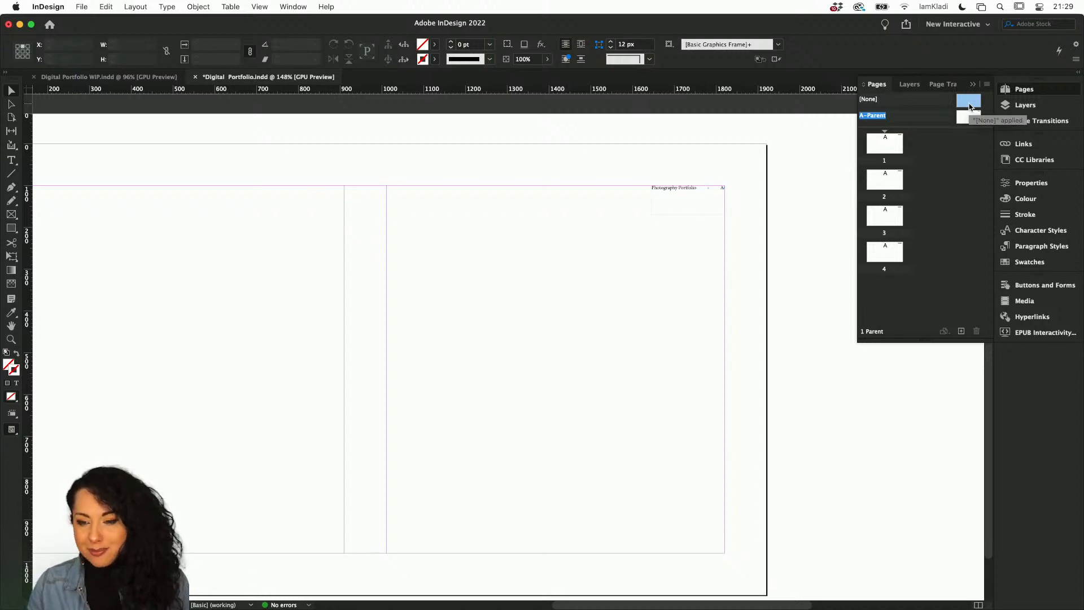
pyautogui.moveTo(969, 106); pyautogui.dragTo(890, 146)
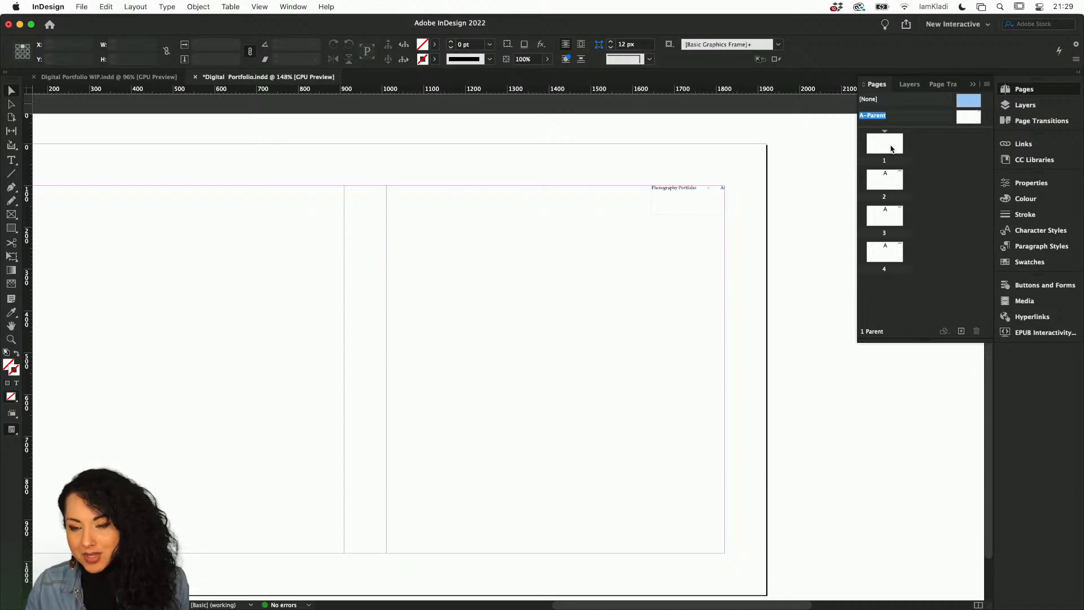
# Make page 2 start a new section with page numbering starting at 1, and save the document.
pyautogui.click(891, 148)
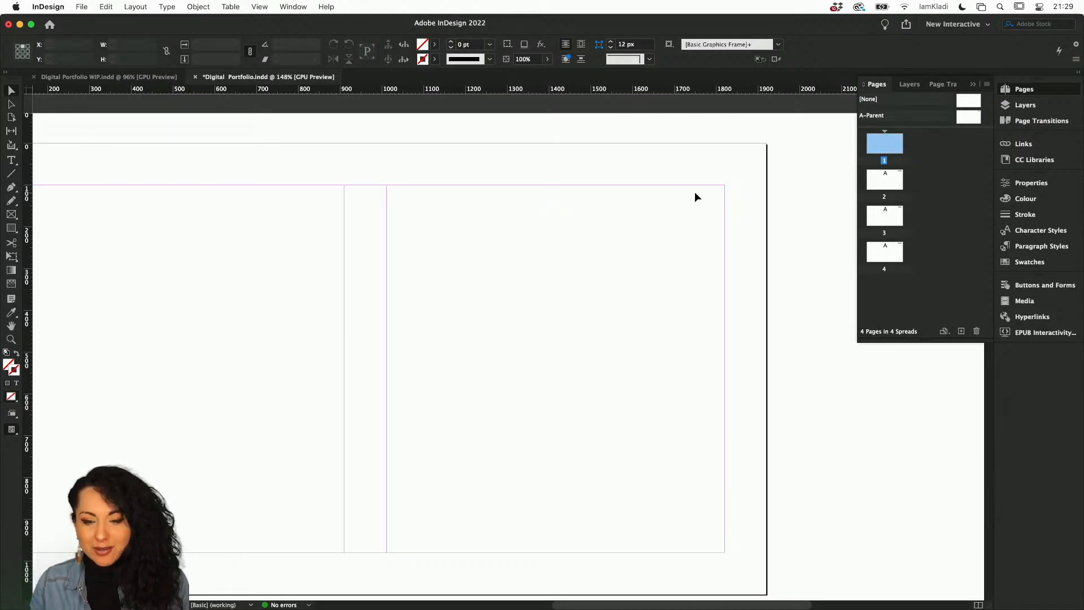
pyautogui.doubleClick(891, 182)
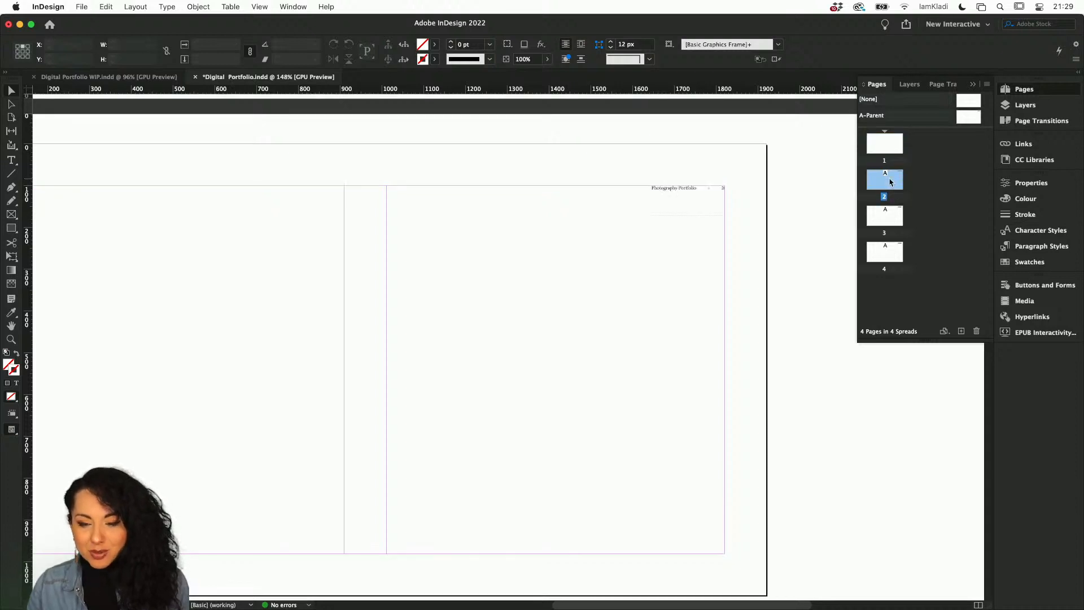
pyautogui.scroll(5, 686, 188)
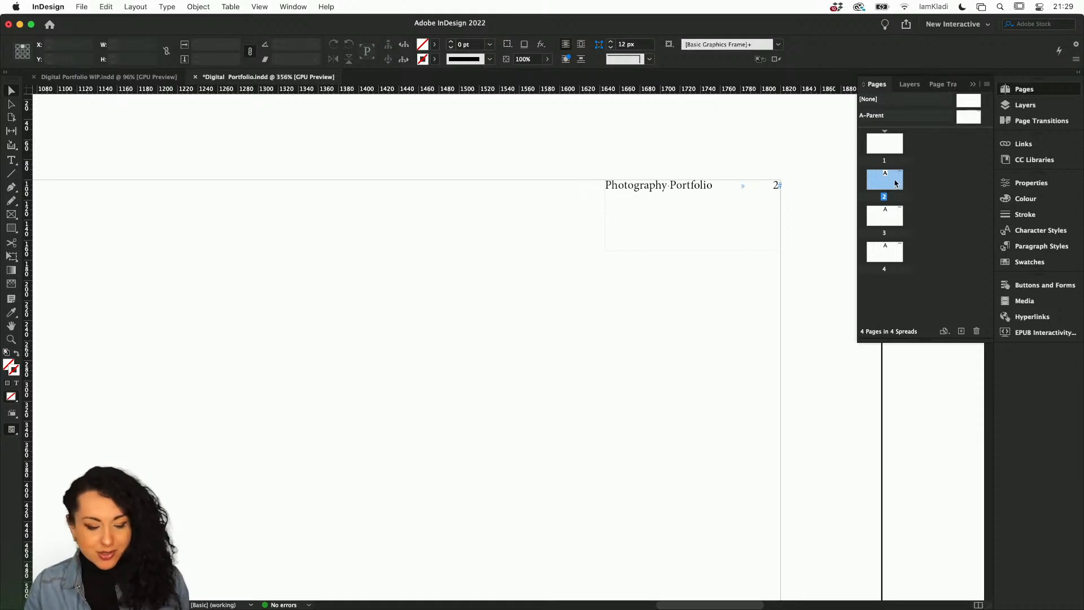
pyautogui.rightClick(896, 183)
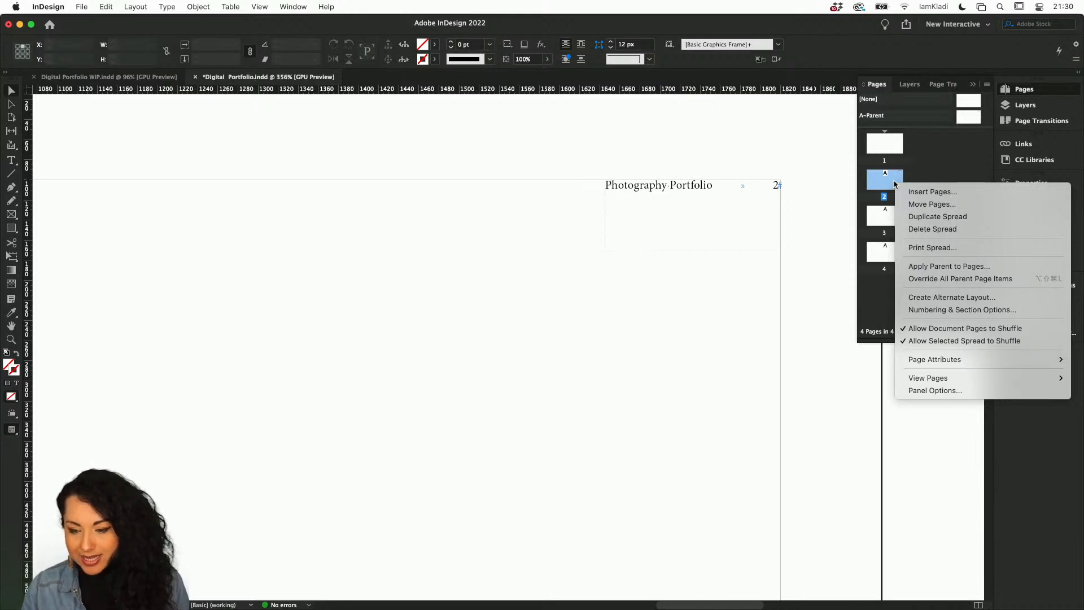
pyautogui.moveTo(948, 357)
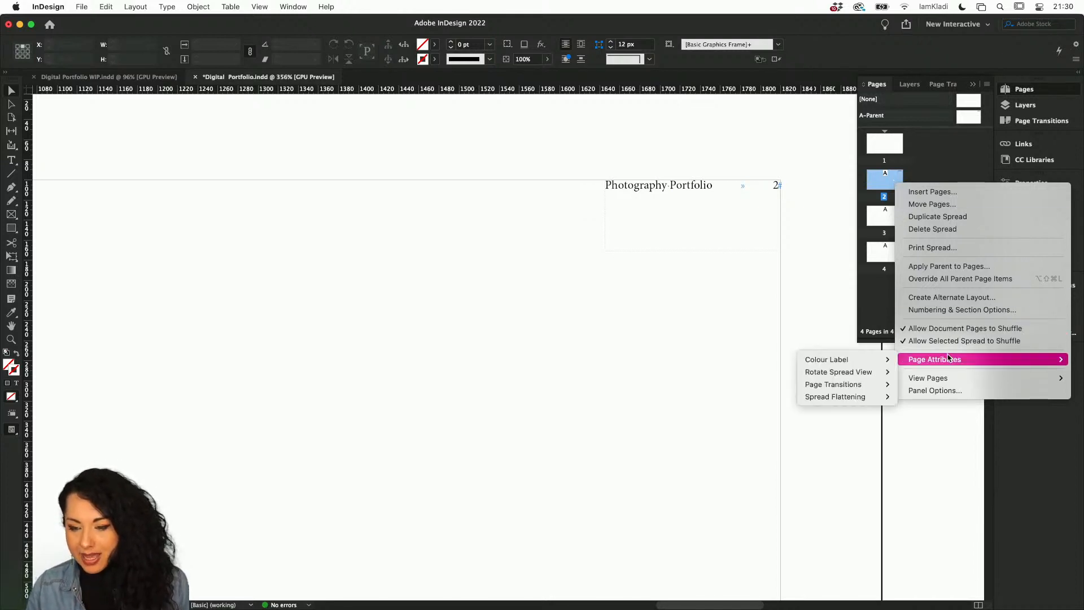
pyautogui.click(961, 314)
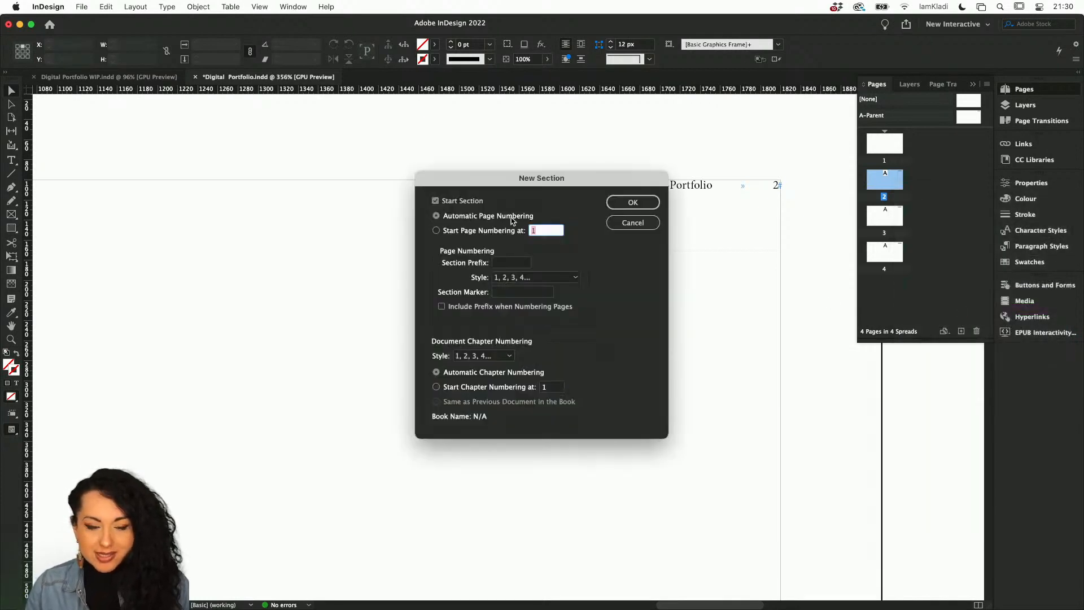
pyautogui.click(498, 235)
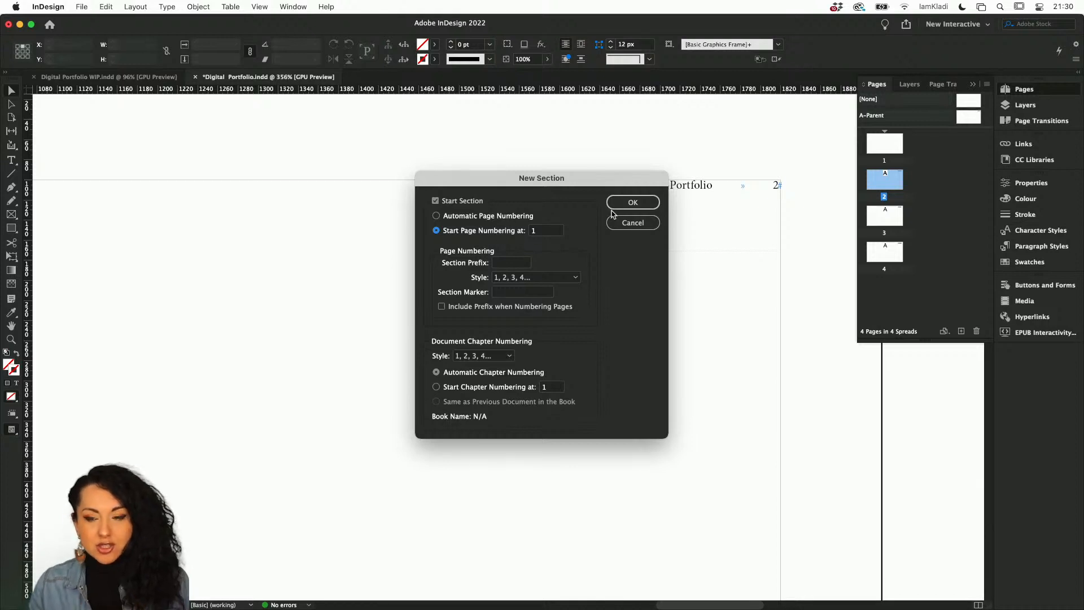
pyautogui.click(628, 203)
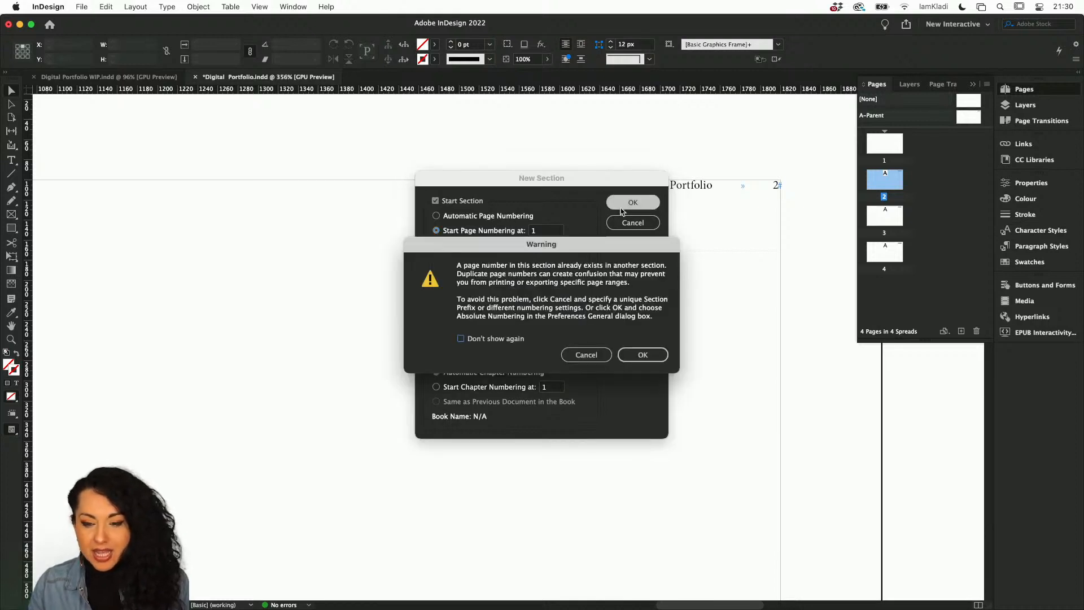
pyautogui.click(645, 355)
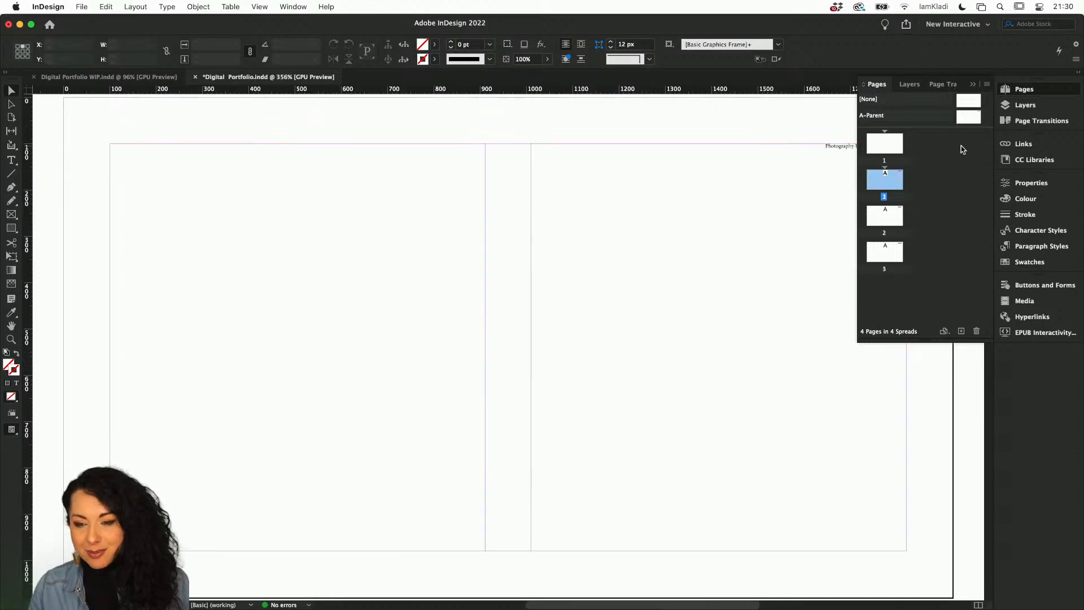
pyautogui.scroll(3, 793, 201)
pyautogui.hscroll(5, 793, 201)
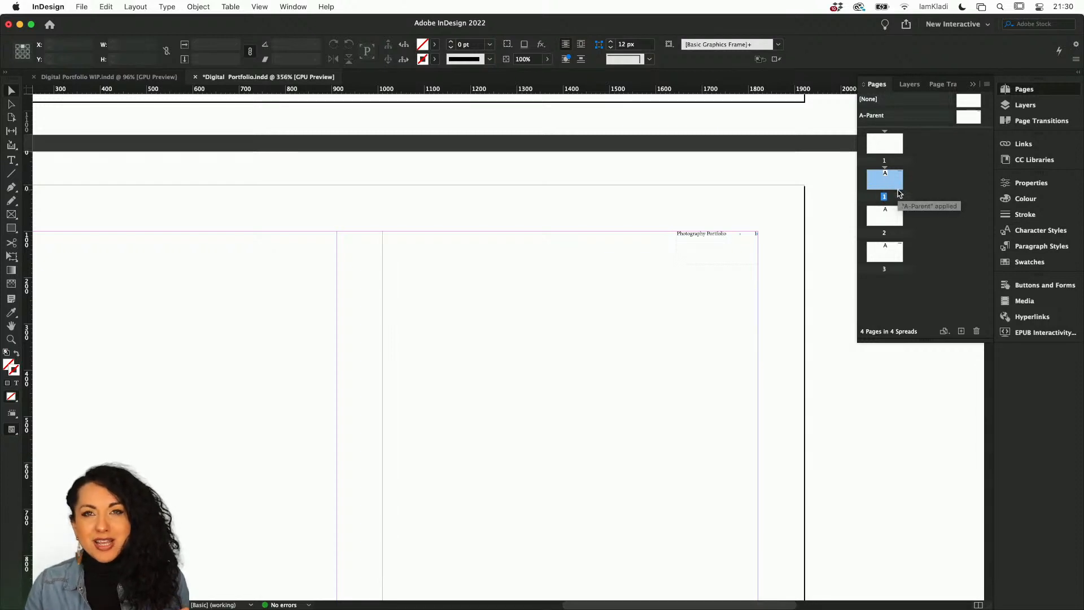
pyautogui.scroll(5, 782, 219)
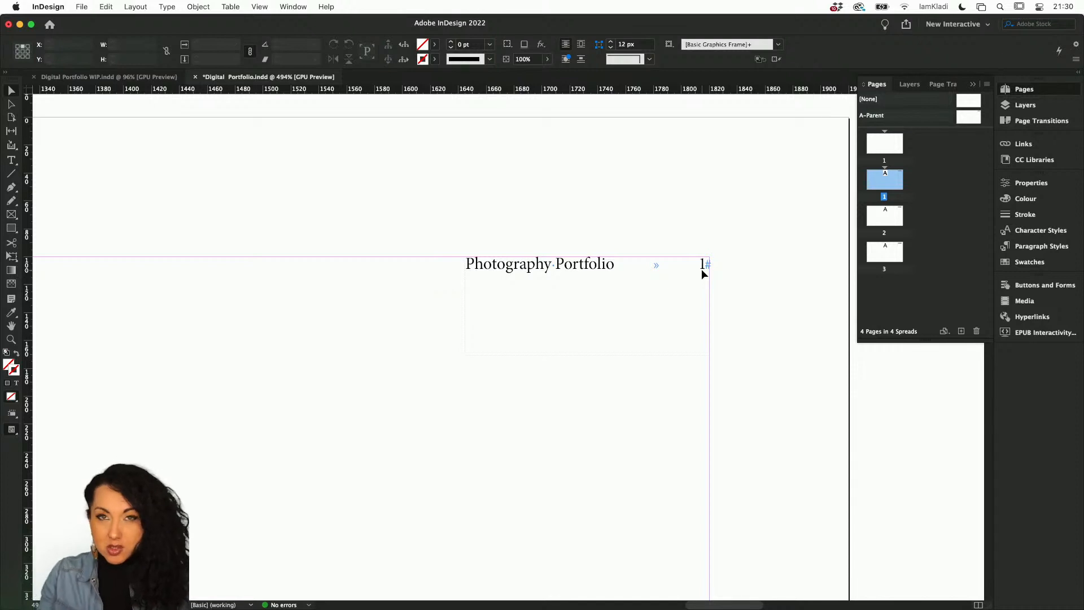
pyautogui.press('super+s')
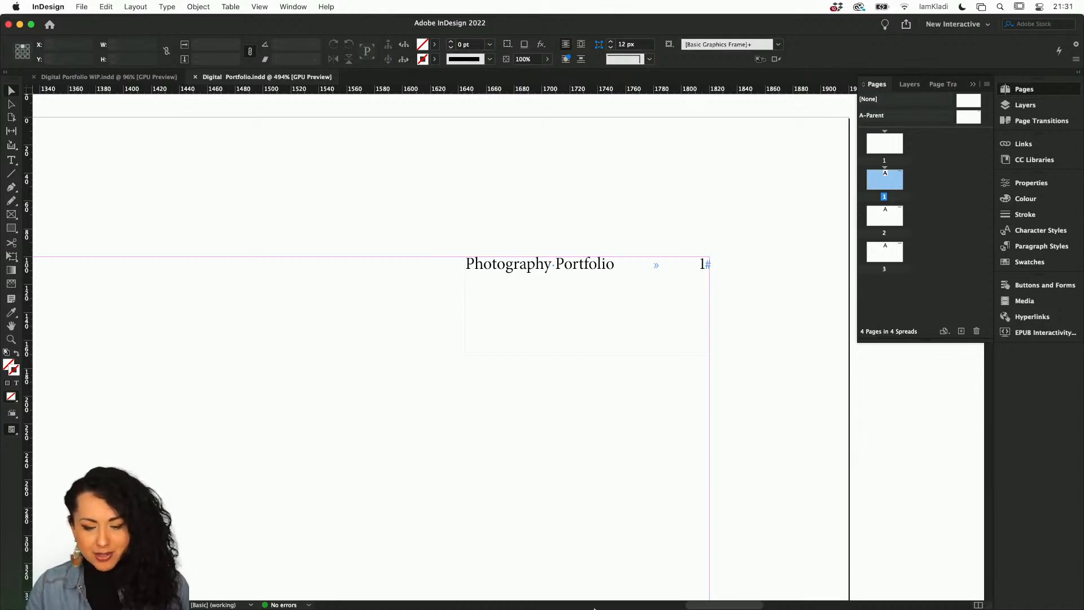
# Open the What's new in Adobe InDesign help page in Chrome, then return to InDesign.
pyautogui.moveTo(577, 608)
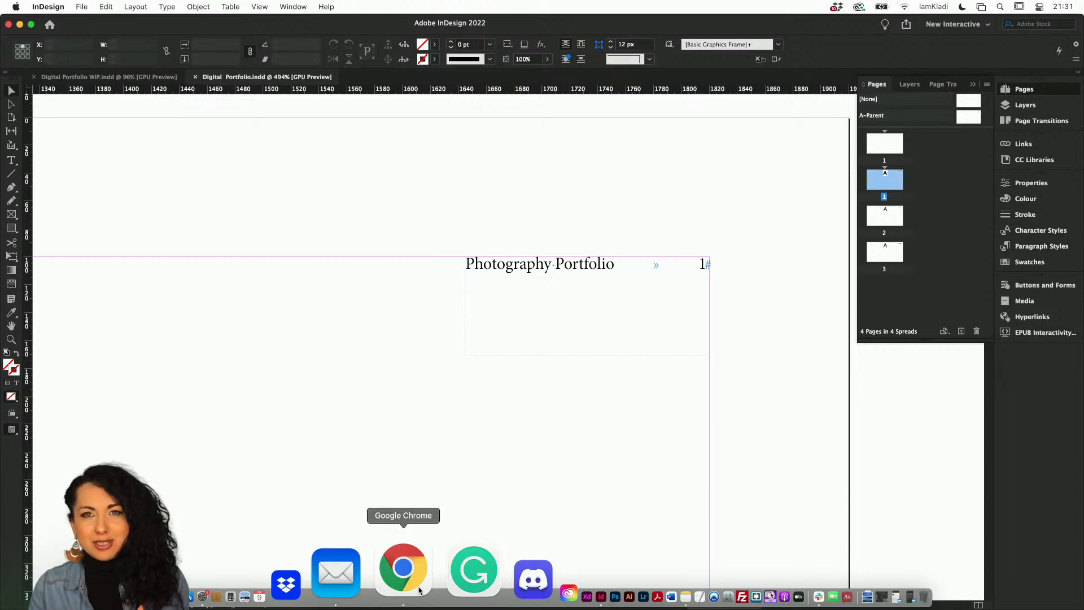
pyautogui.click(419, 590)
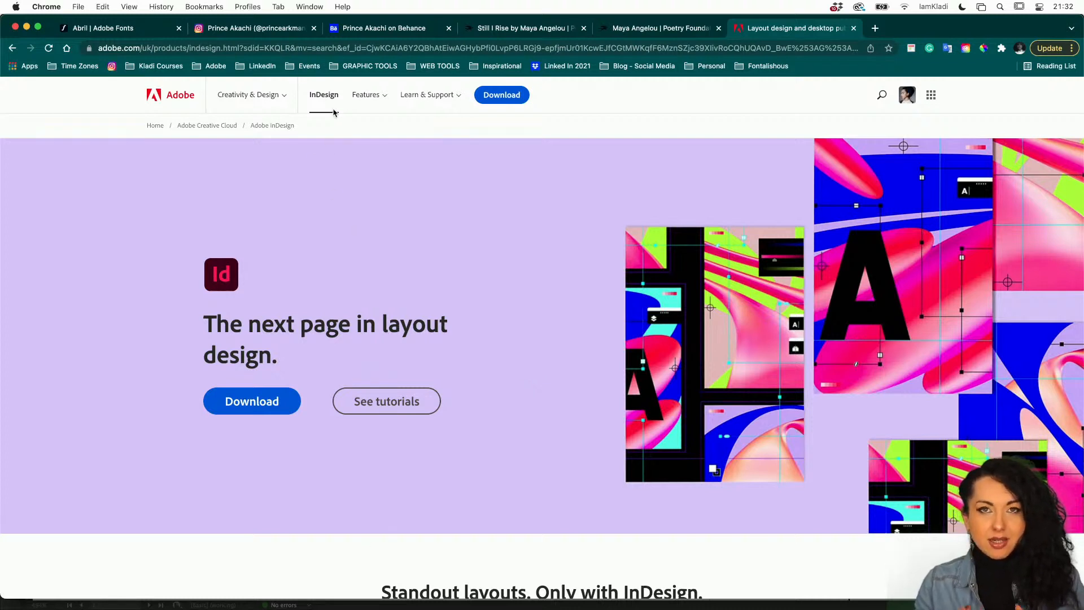
pyautogui.click(378, 100)
pyautogui.click(378, 128)
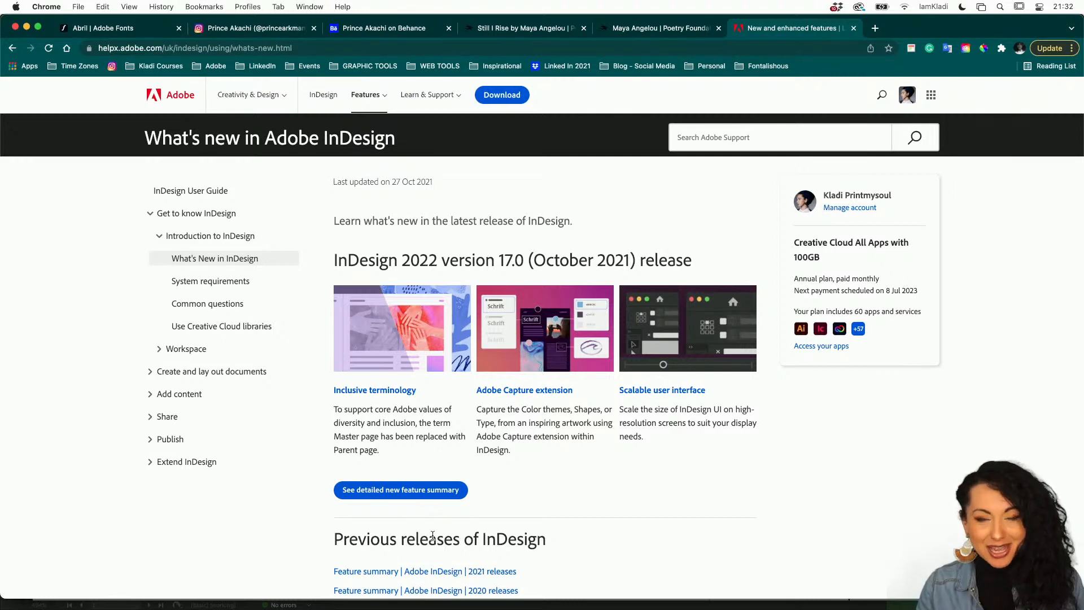
pyautogui.hotkey('ctrl', 'Up')
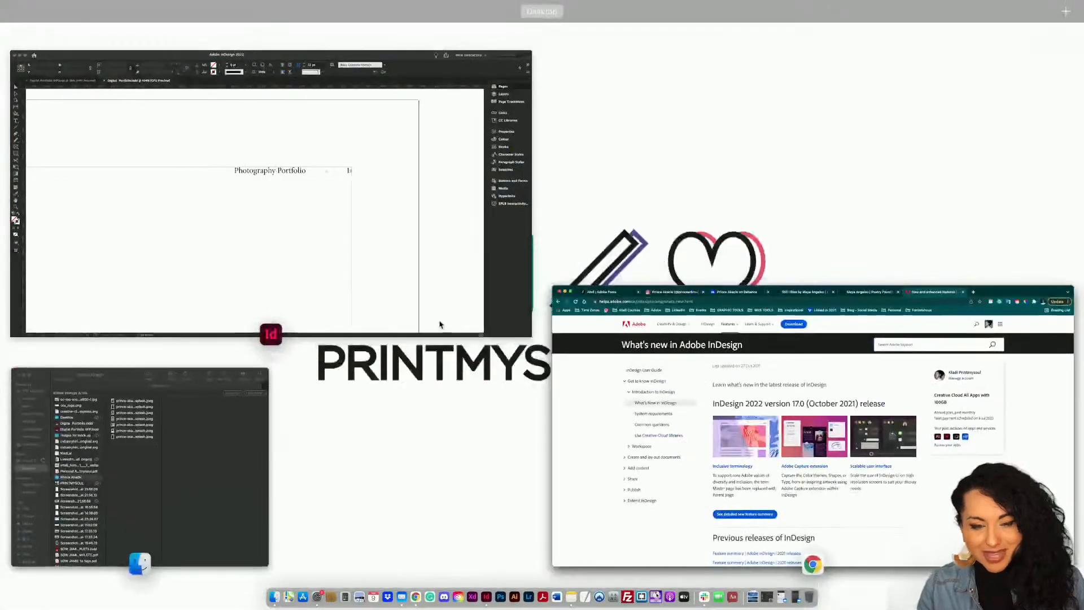
pyautogui.click(424, 299)
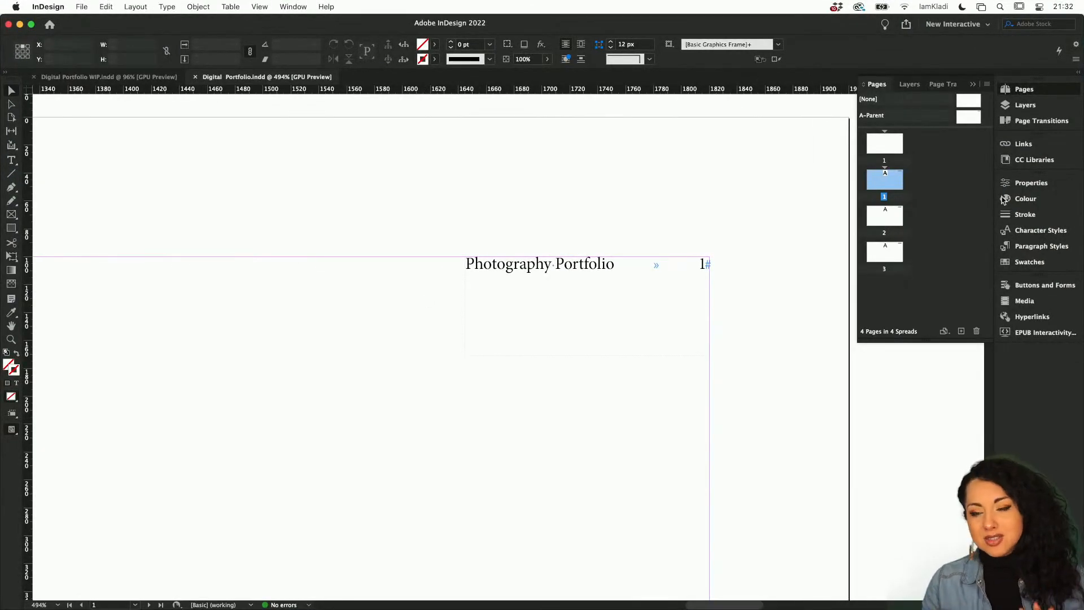
# On the A-Parent, open Create Guides and set 6 rows fitted to margins, with preview on.
pyautogui.doubleClick(974, 123)
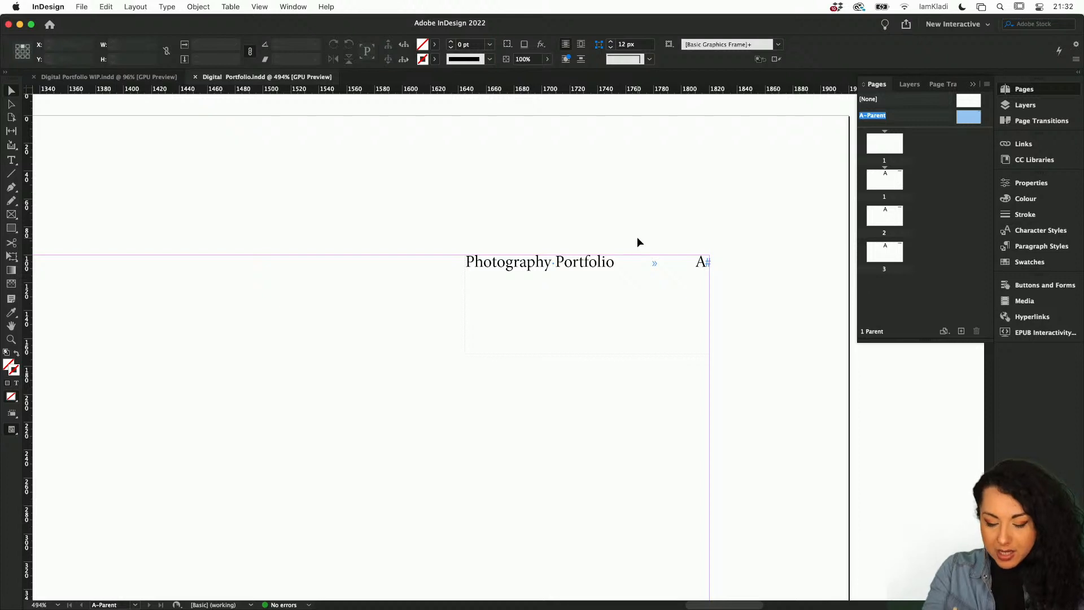
pyautogui.press('super+0')
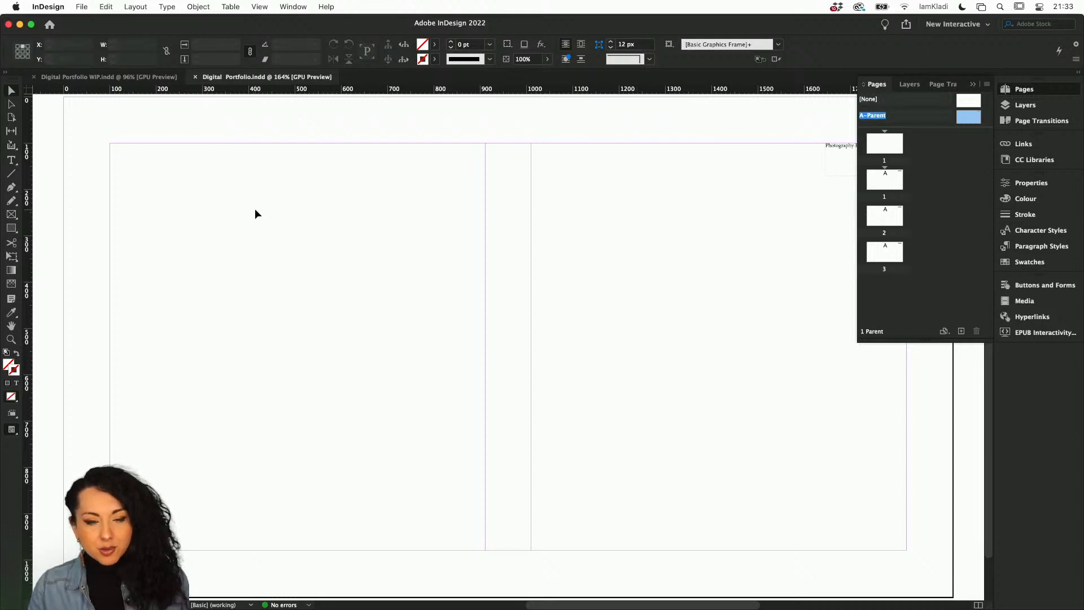
pyautogui.click(134, 7)
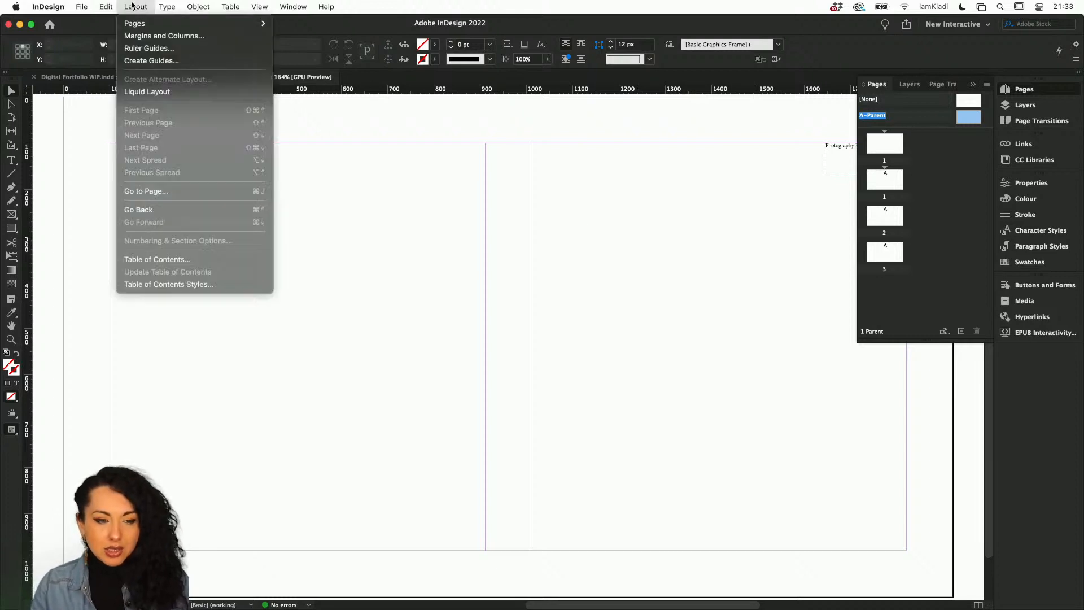
pyautogui.click(140, 60)
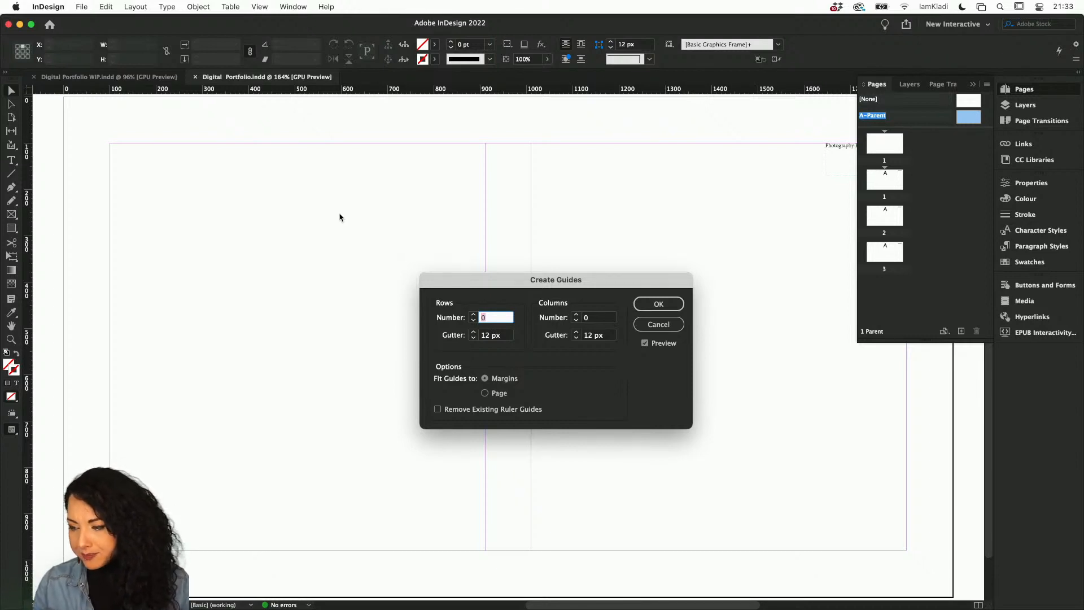
pyautogui.click(474, 315)
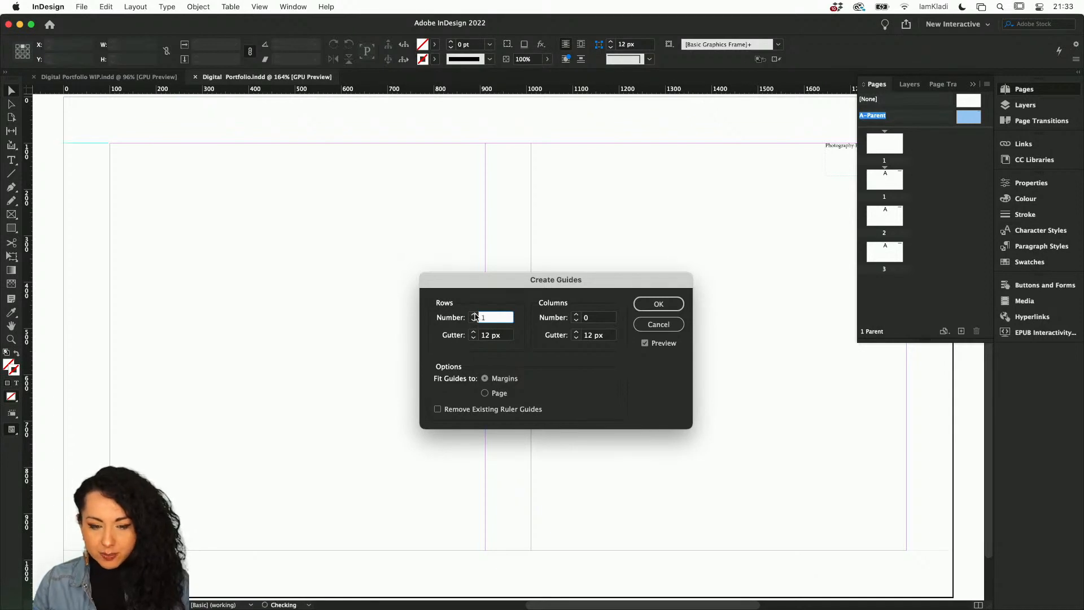
pyautogui.click(474, 314)
pyautogui.click(473, 314)
pyautogui.click(474, 314)
pyautogui.click(474, 314)
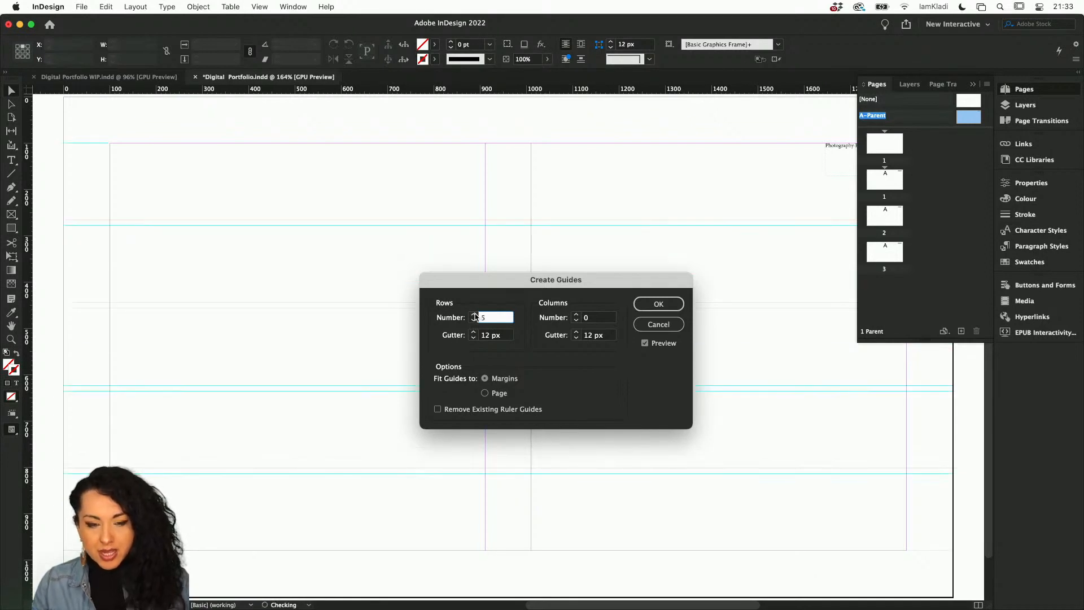
pyautogui.click(475, 315)
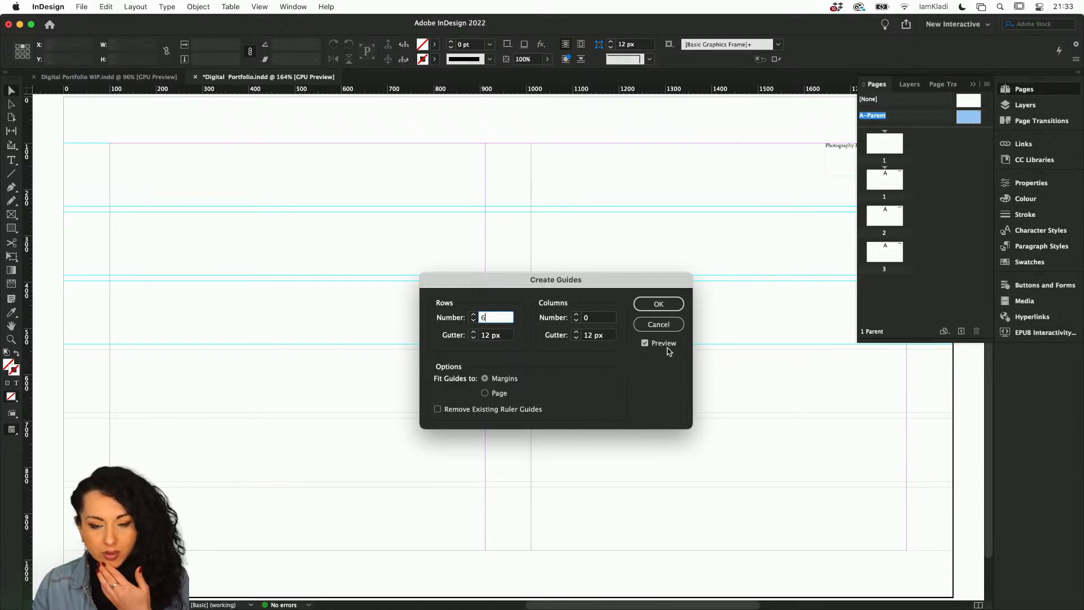
pyautogui.click(652, 346)
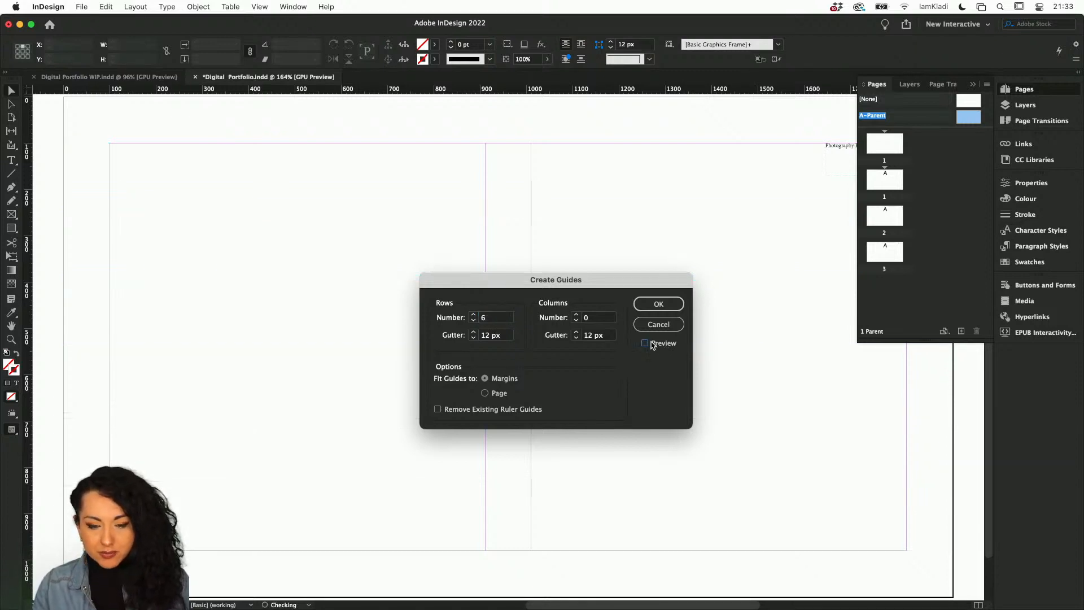
pyautogui.click(652, 346)
pyautogui.click(652, 346)
pyautogui.click(652, 346)
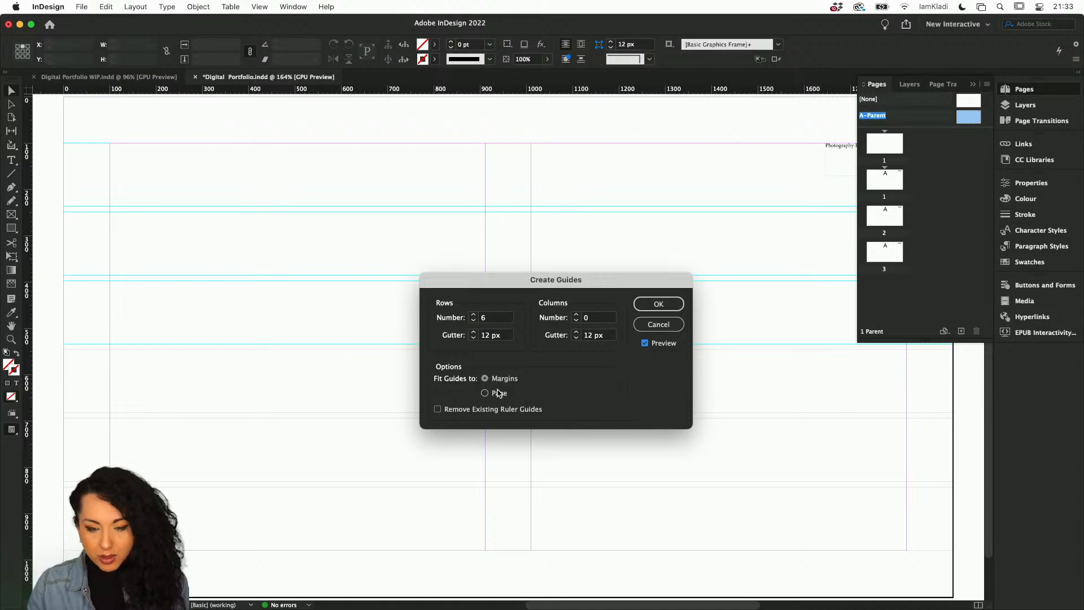
# Set 13 columns and 35 px gutters for both rows and columns, and create the guides.
pyautogui.click(576, 315)
pyautogui.click(577, 315)
pyautogui.click(576, 315)
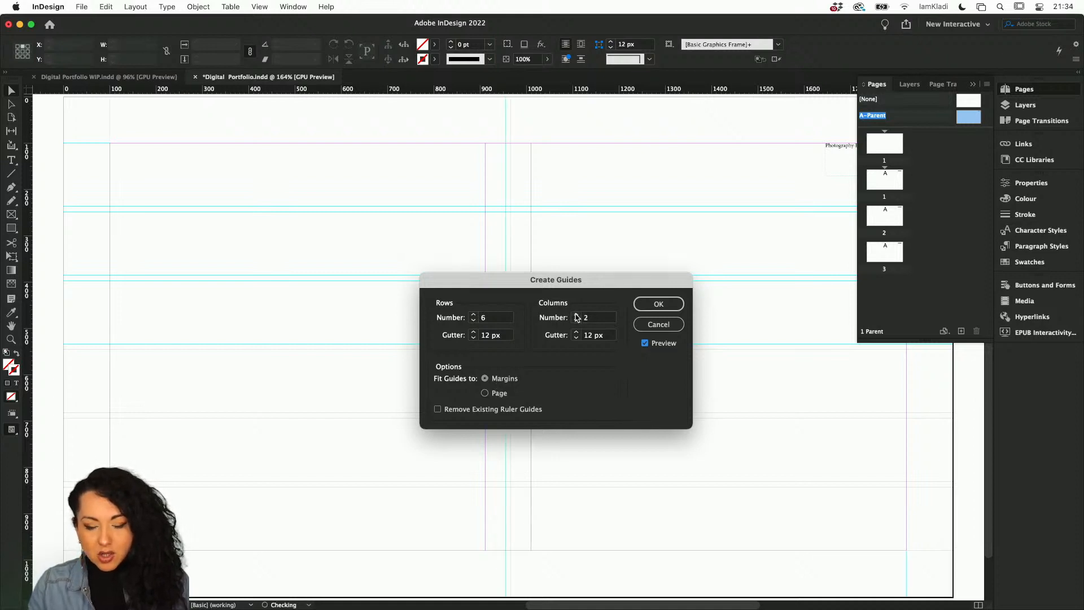
pyautogui.click(576, 315)
pyautogui.click(577, 315)
pyautogui.click(576, 315)
pyautogui.click(576, 315)
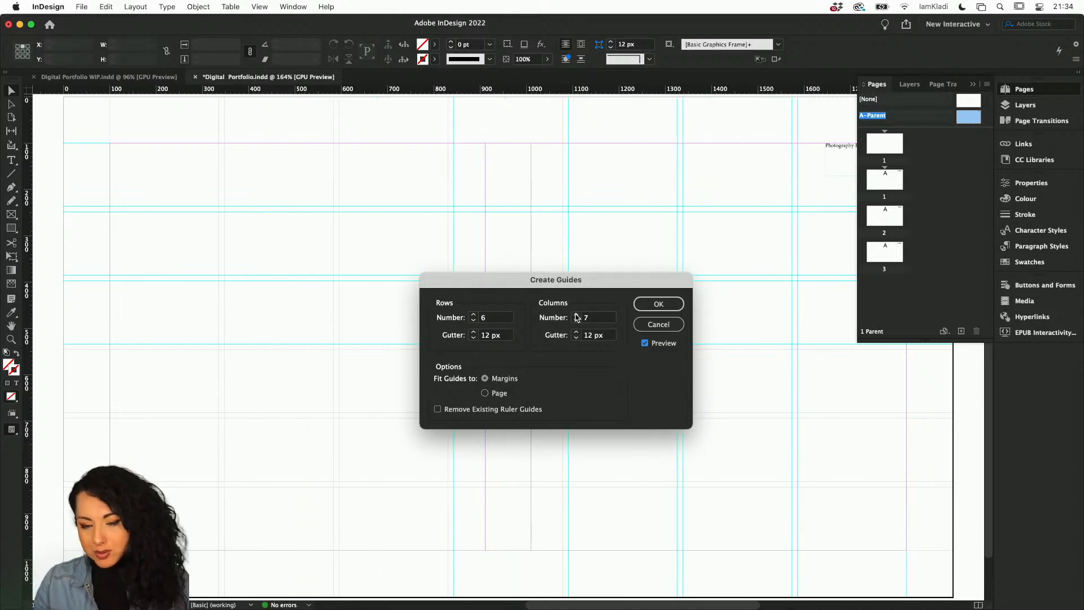
pyautogui.click(576, 315)
pyautogui.click(576, 315)
pyautogui.click(576, 314)
pyautogui.click(576, 315)
pyautogui.click(576, 314)
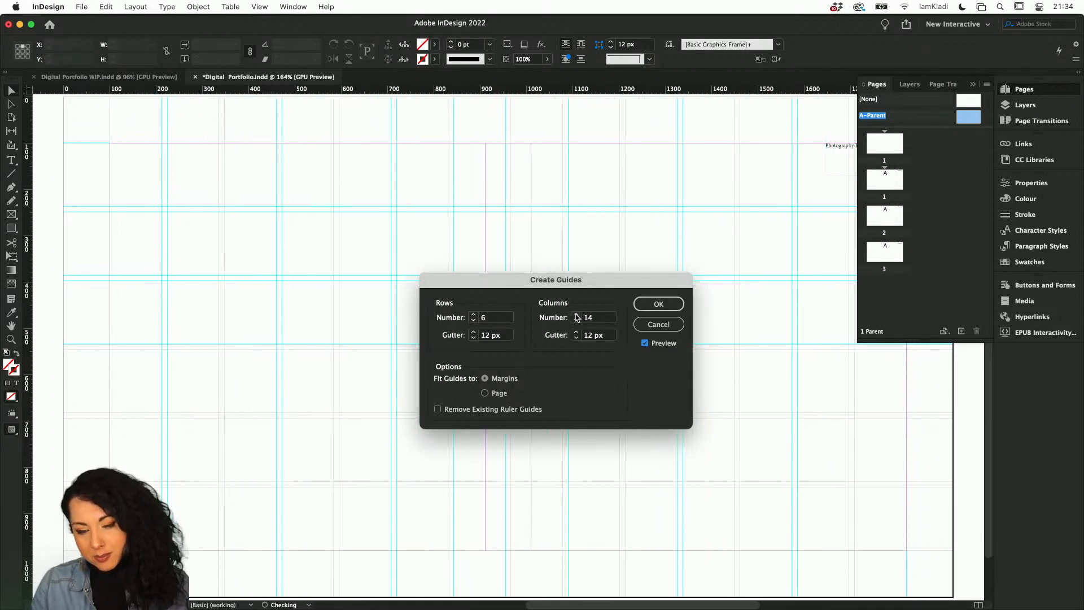
pyautogui.click(576, 314)
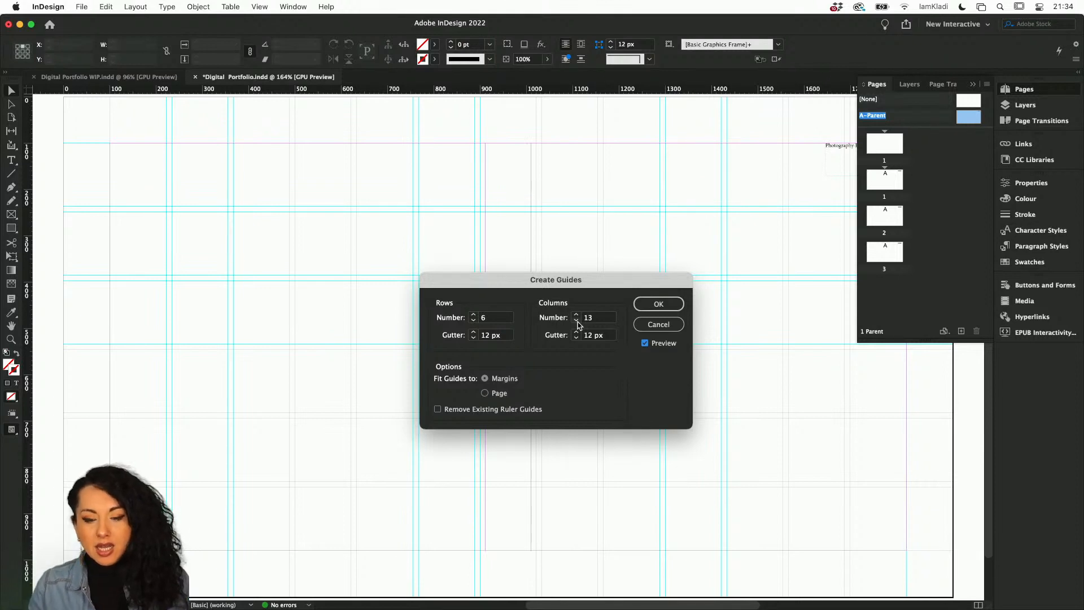
pyautogui.doubleClick(587, 337)
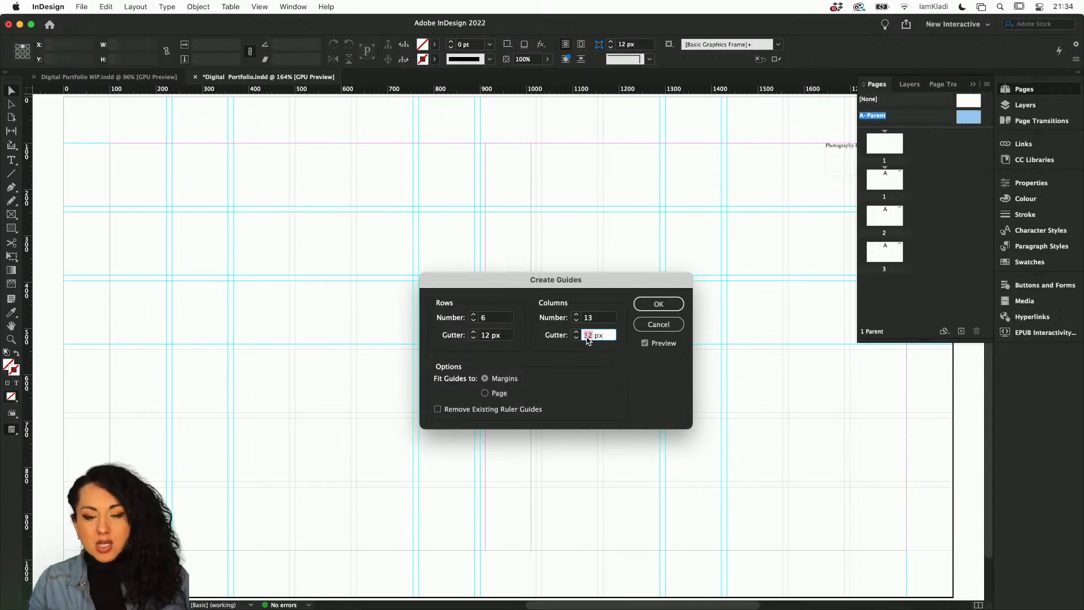
pyautogui.write('35')
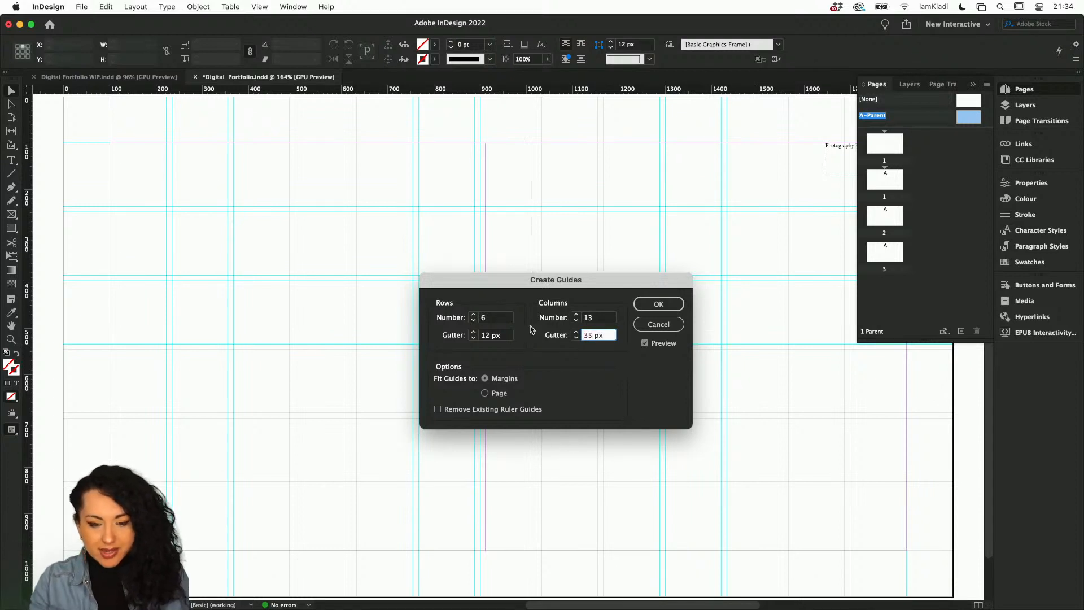
pyautogui.doubleClick(485, 335)
pyautogui.write('35')
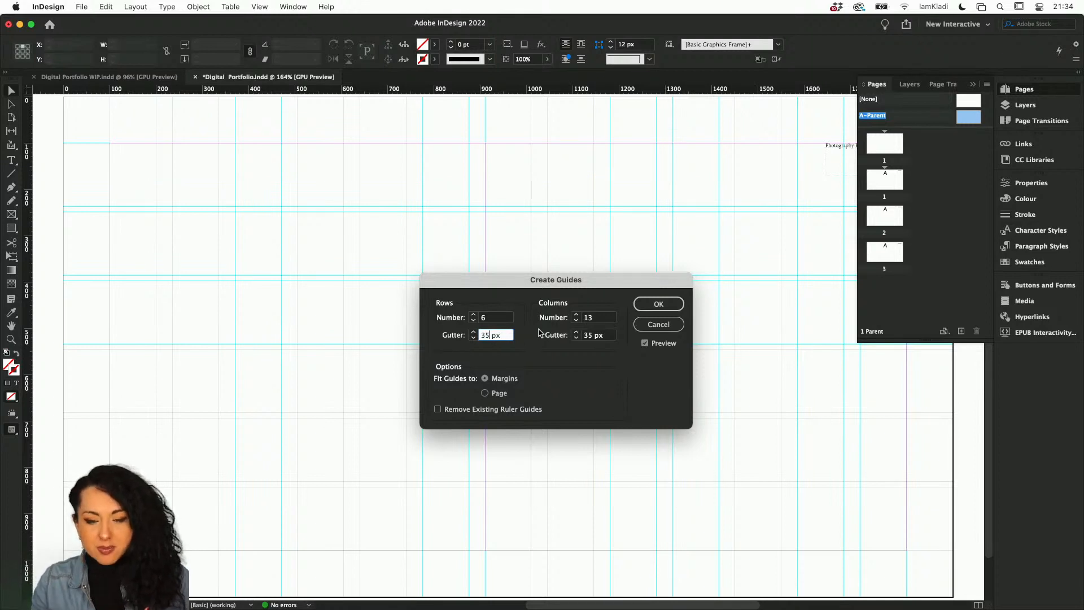
pyautogui.doubleClick(589, 317)
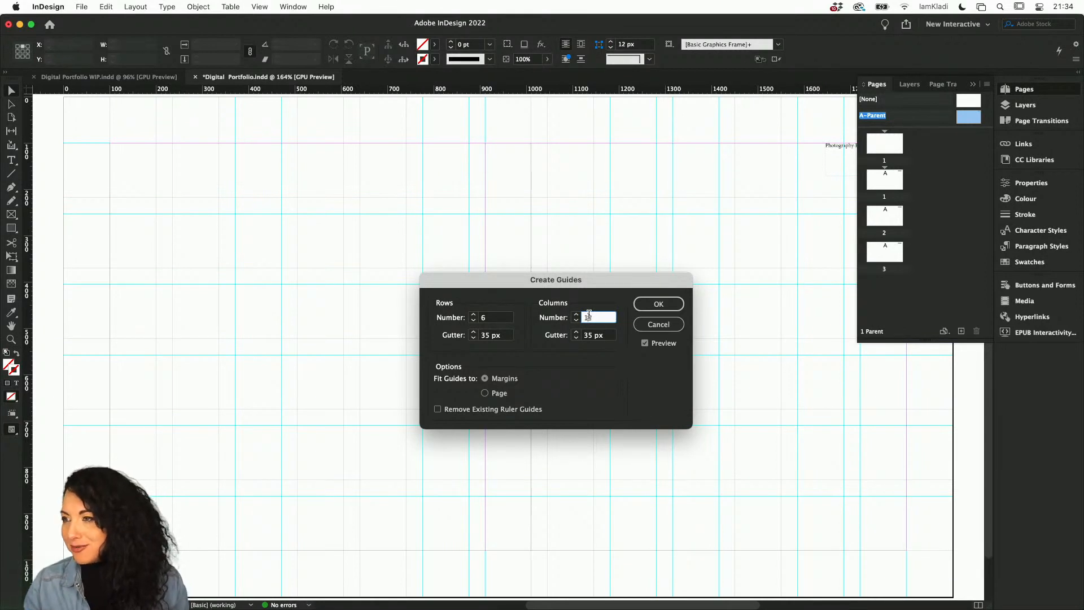
pyautogui.click(669, 306)
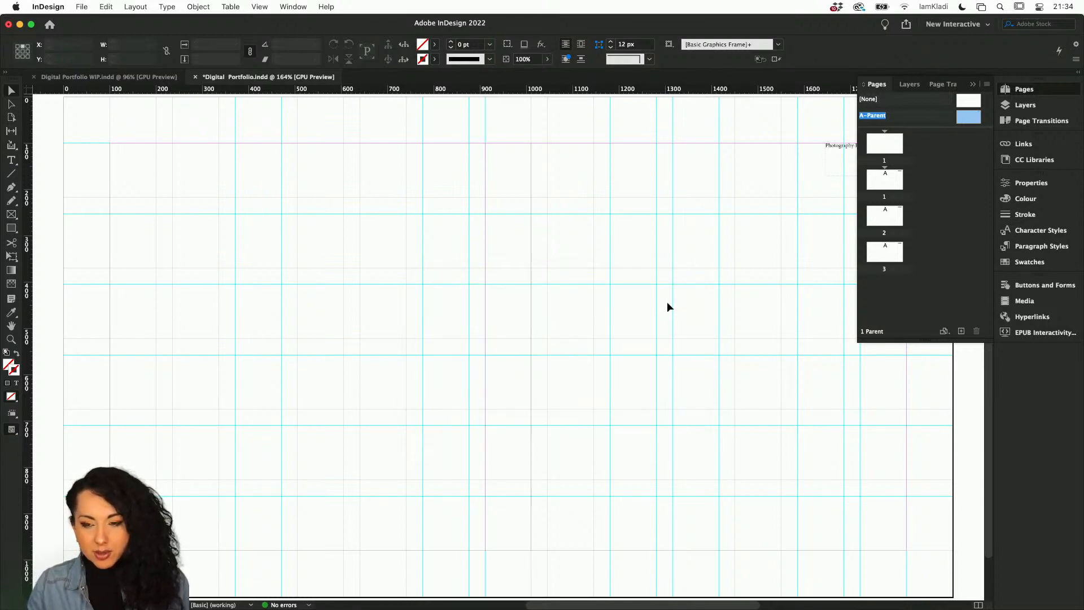
# Duplicate the A-Parent spread to create a second parent page.
pyautogui.moveTo(937, 128); pyautogui.dragTo(939, 146)
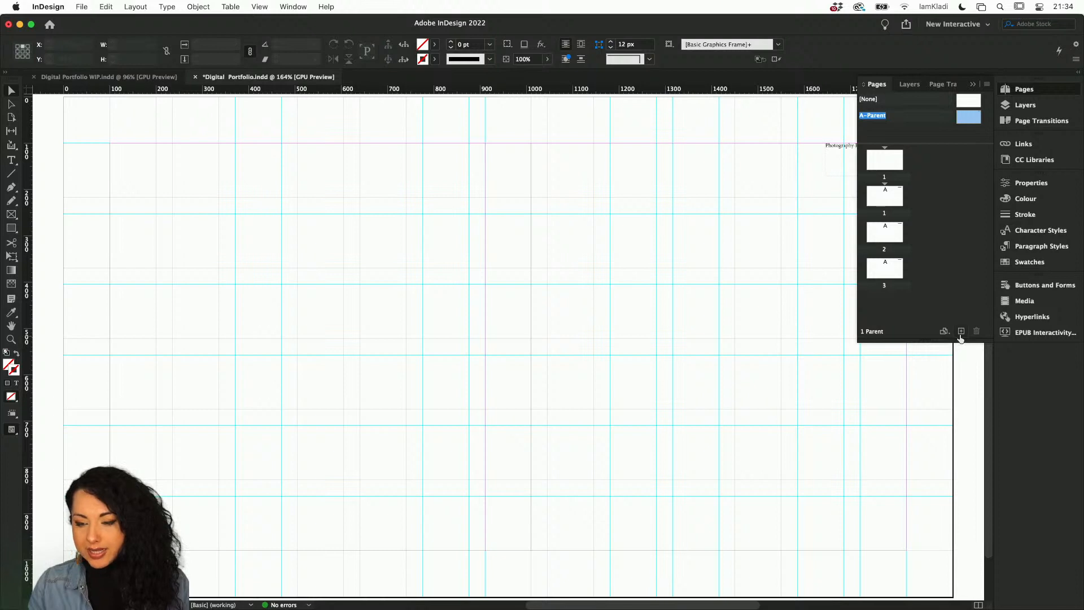
pyautogui.rightClick(977, 120)
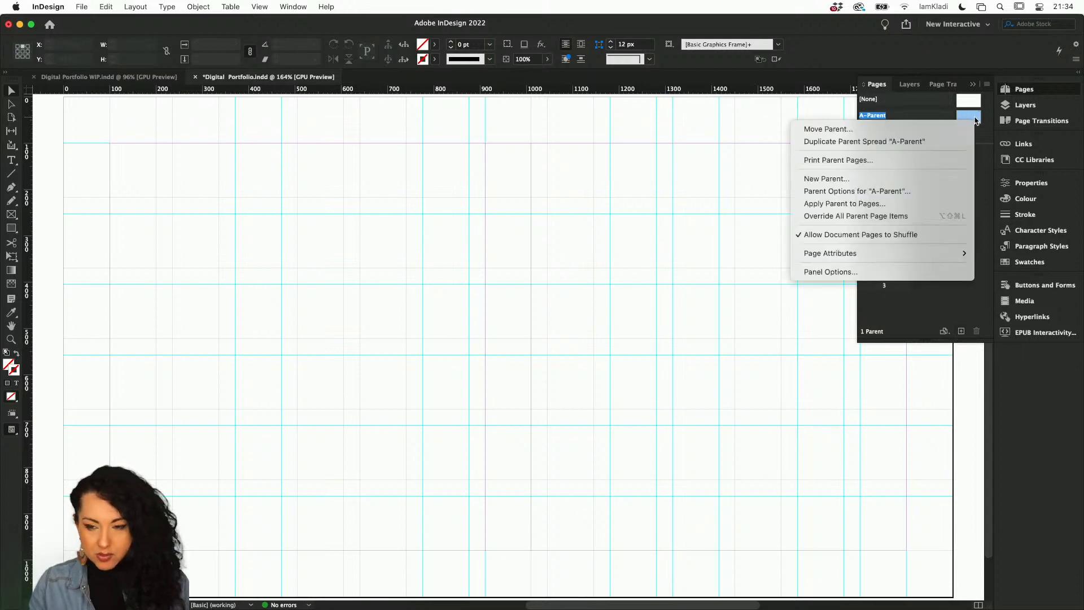
pyautogui.click(954, 141)
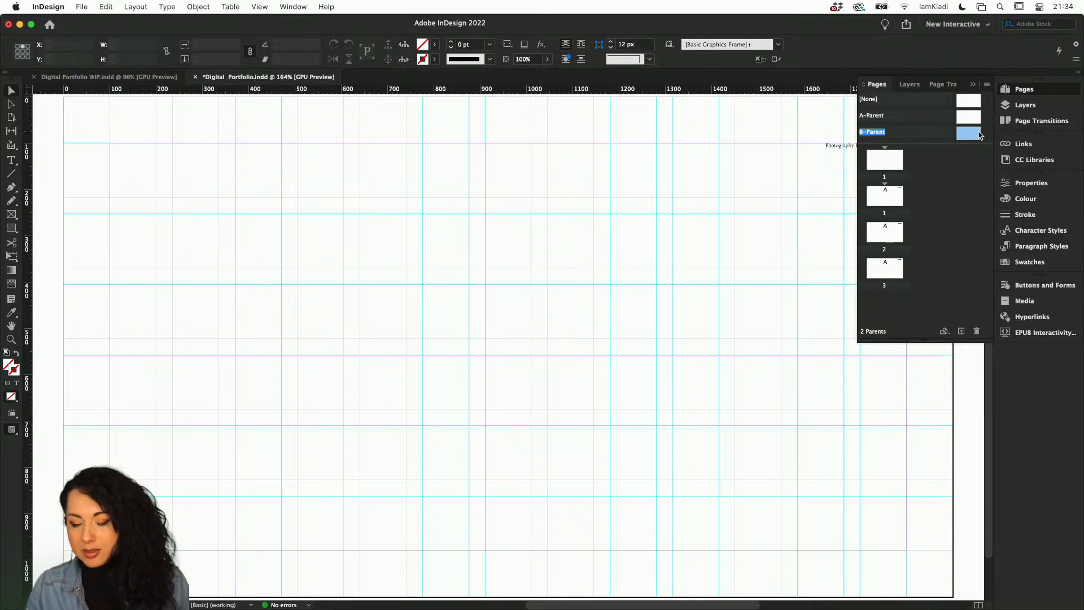
# On the B-Parent, draw a rectangle about 282 × 298 px and fill it with a dark green colour.
pyautogui.click(844, 143)
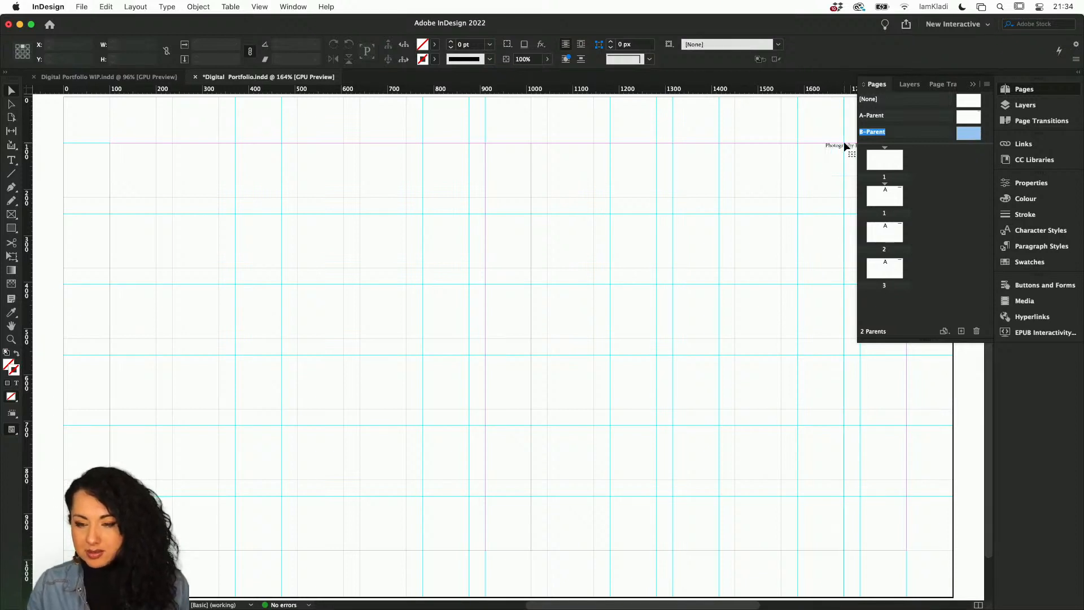
pyautogui.hscroll(3, 777, 194)
pyautogui.scroll(1, 776, 194)
pyautogui.click(776, 191)
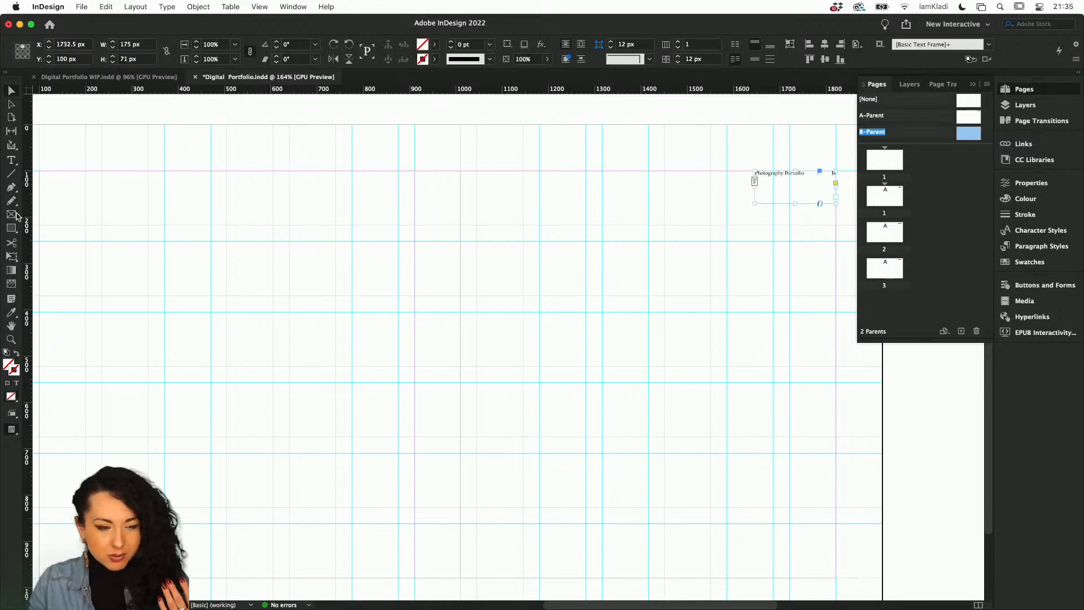
pyautogui.press('m')
pyautogui.moveTo(420, 233); pyautogui.dragTo(551, 371)
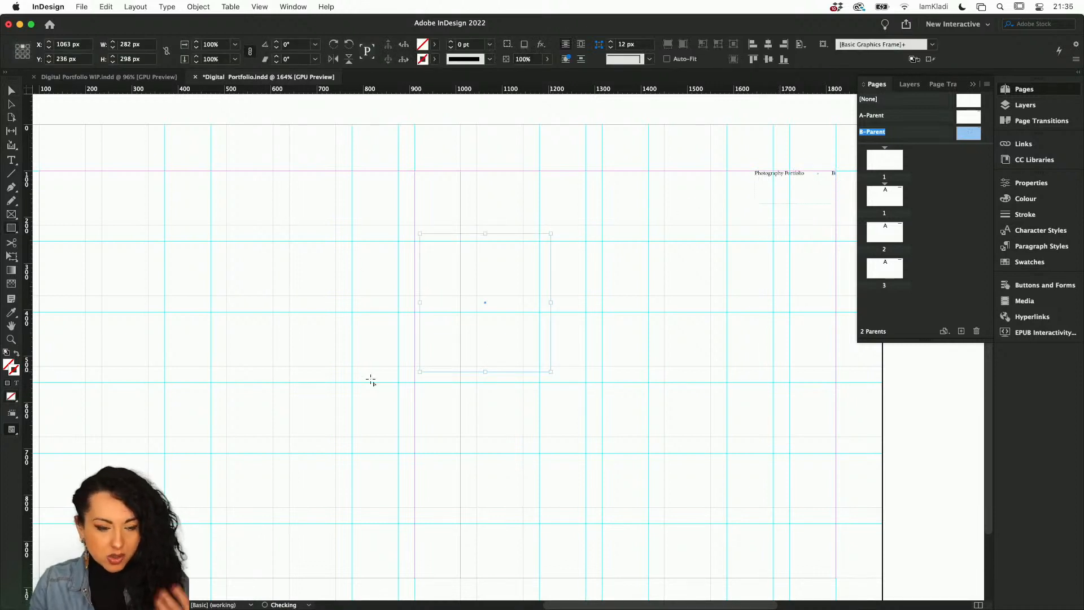
pyautogui.doubleClick(10, 364)
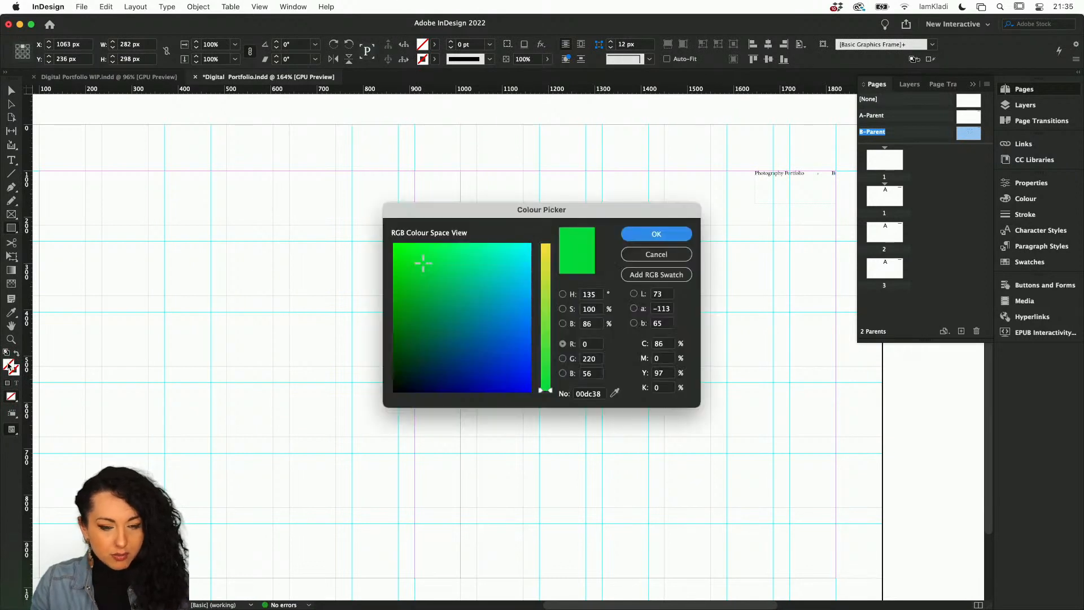
pyautogui.click(435, 343)
pyautogui.click(669, 234)
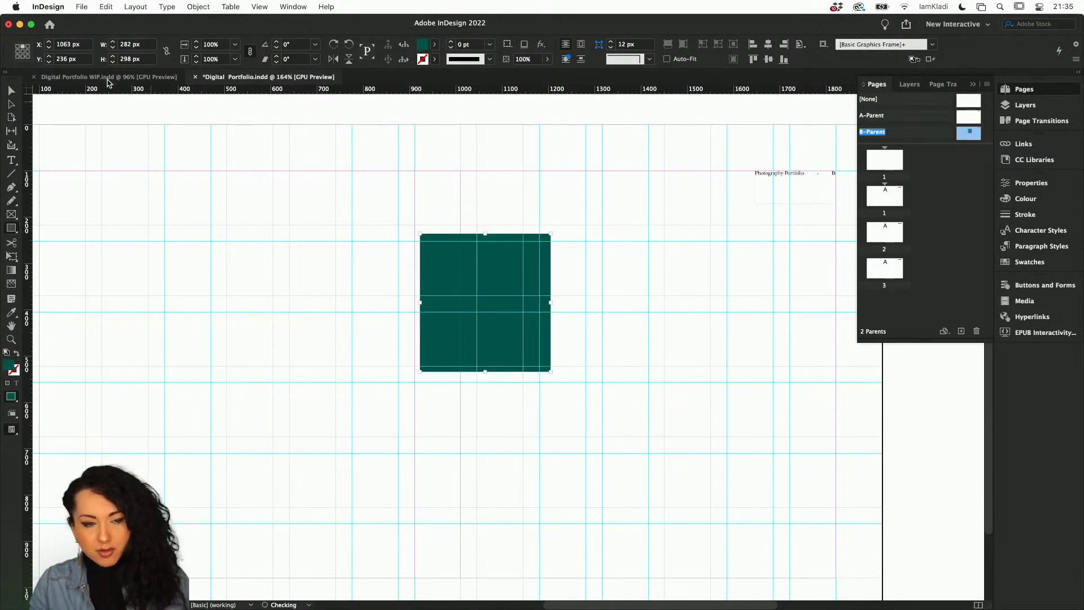
# Apply the B-Parent to the second document page, numbered 1.
pyautogui.press('v')
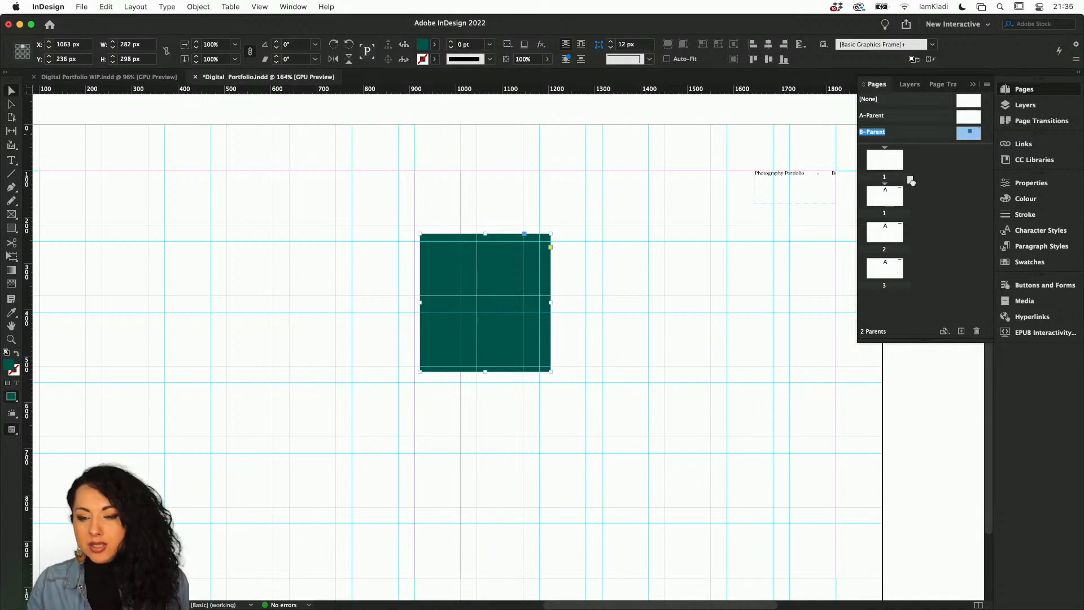
pyautogui.moveTo(911, 180); pyautogui.dragTo(890, 195)
pyautogui.click(895, 204)
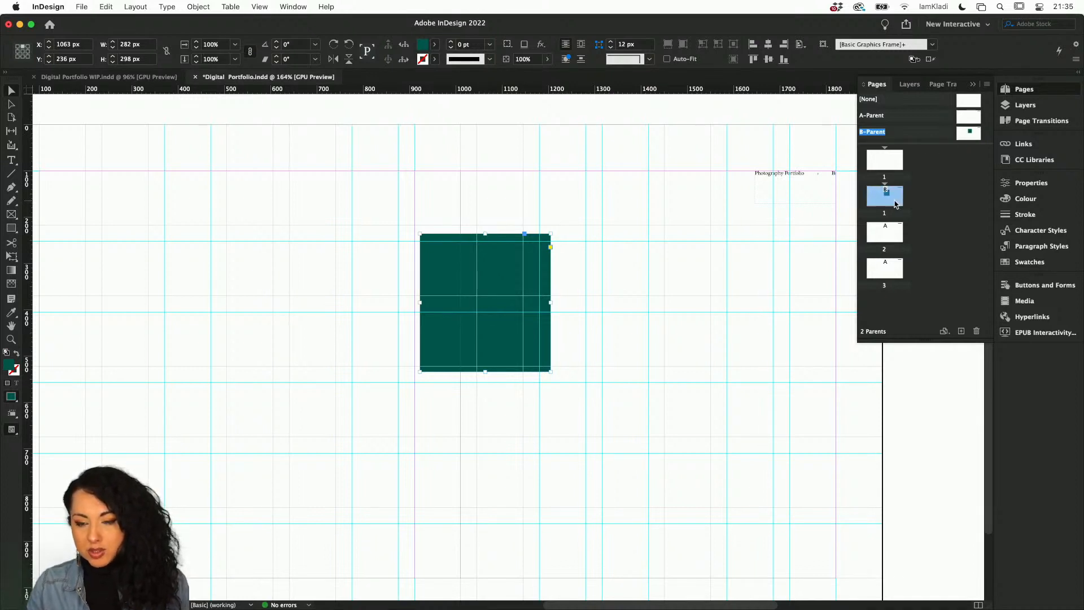
pyautogui.click(895, 205)
pyautogui.click(887, 233)
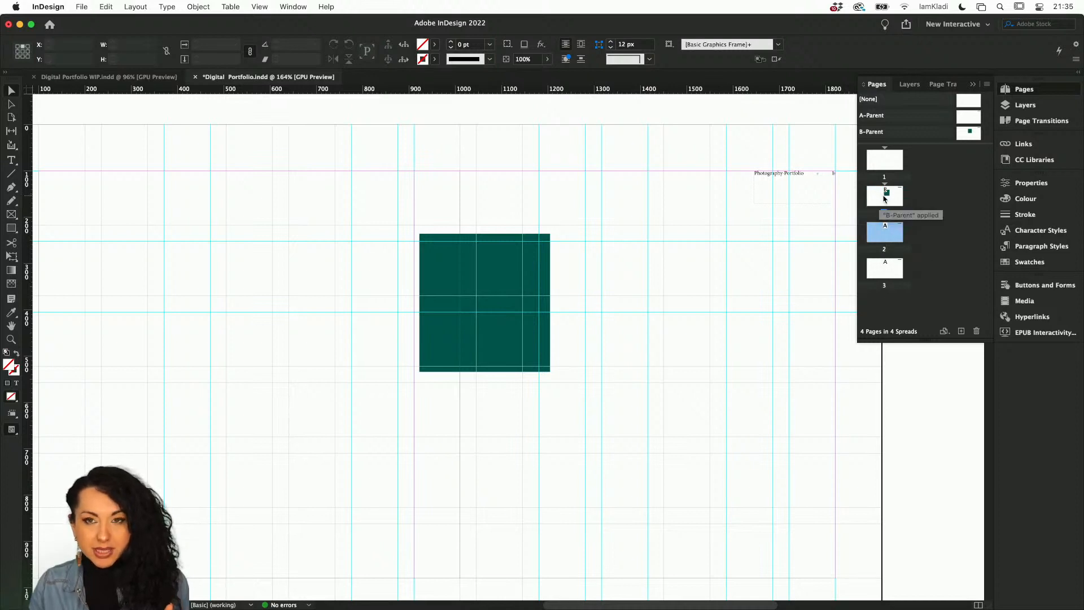
# Reapply the A-Parent to the page numbered 1.
pyautogui.doubleClick(885, 232)
pyautogui.doubleClick(885, 195)
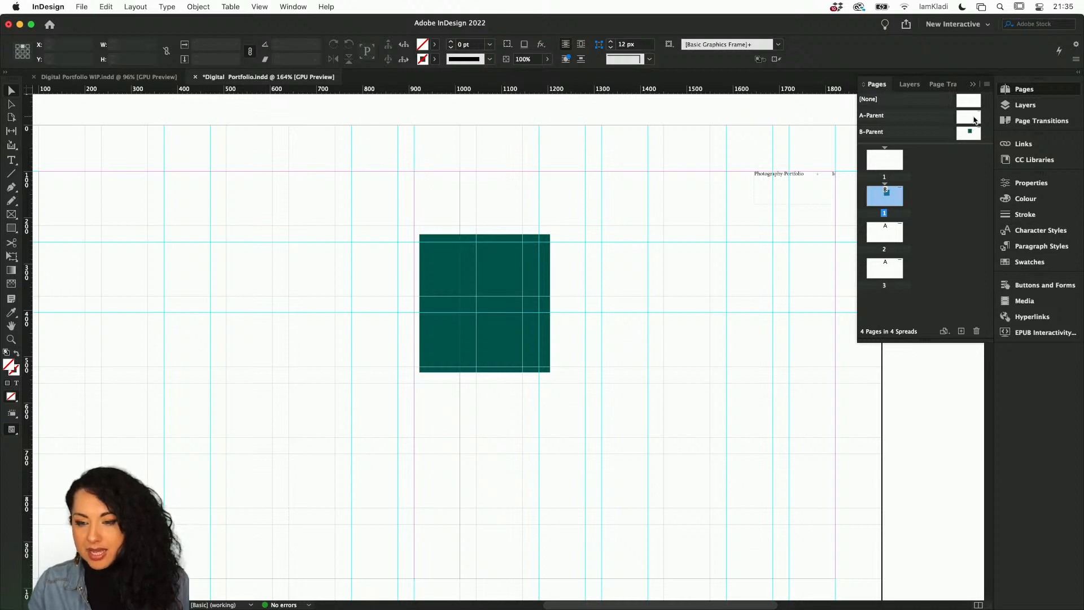
pyautogui.moveTo(975, 120); pyautogui.dragTo(887, 197)
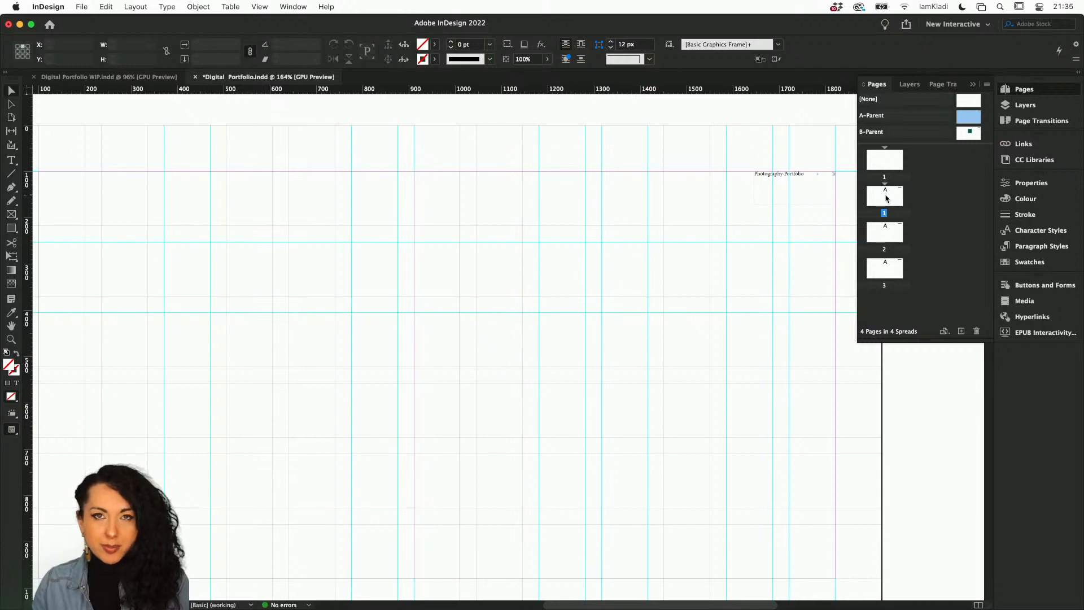
pyautogui.press('super+1')
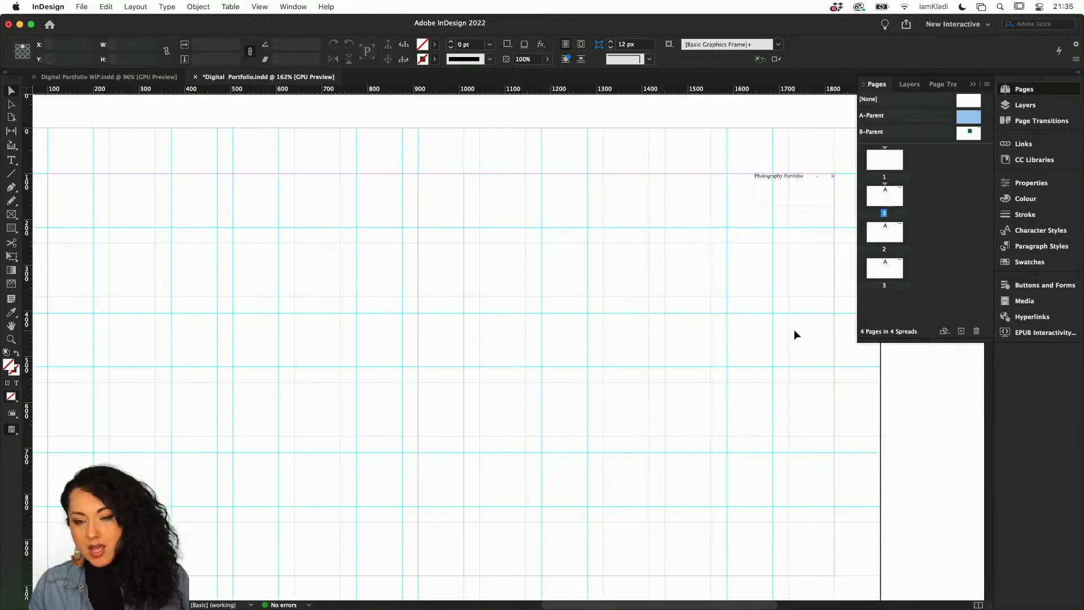
pyautogui.scroll(1, 794, 330)
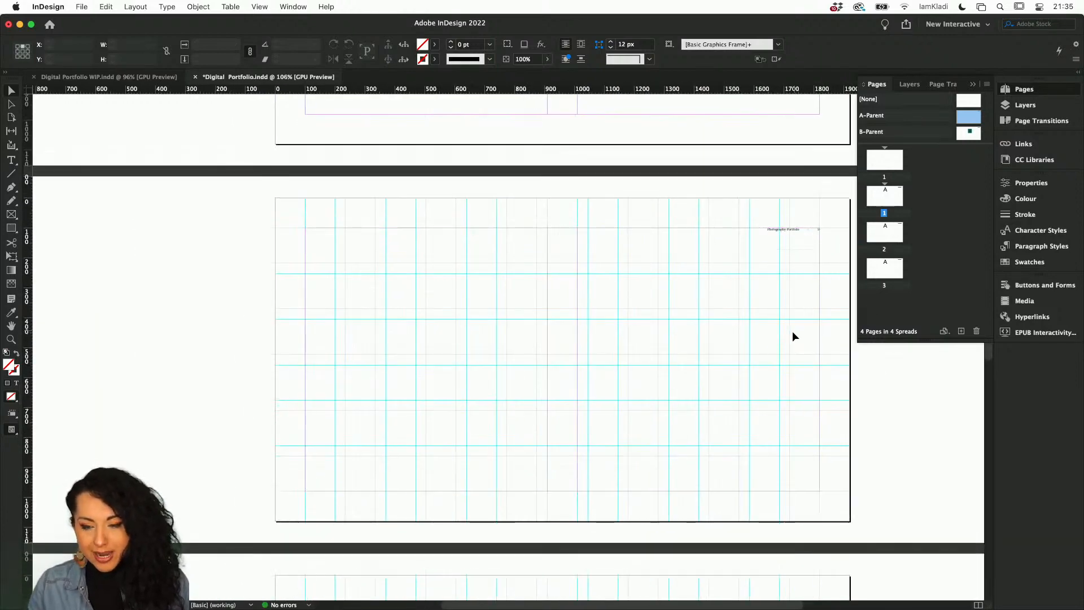
pyautogui.scroll(3, 792, 331)
pyautogui.scroll(5, 792, 331)
pyautogui.scroll(-3, 791, 331)
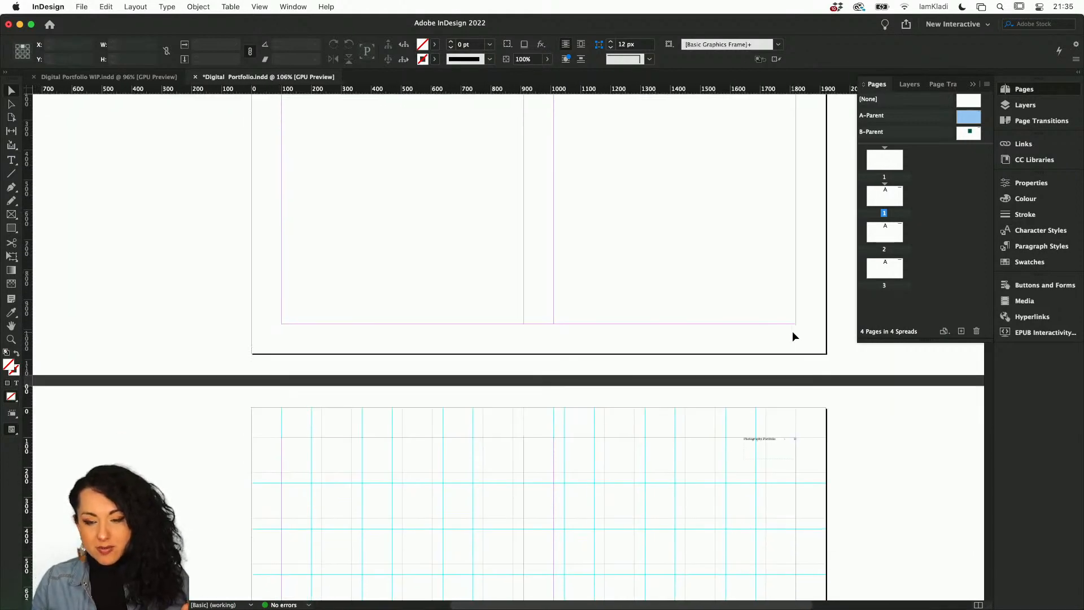
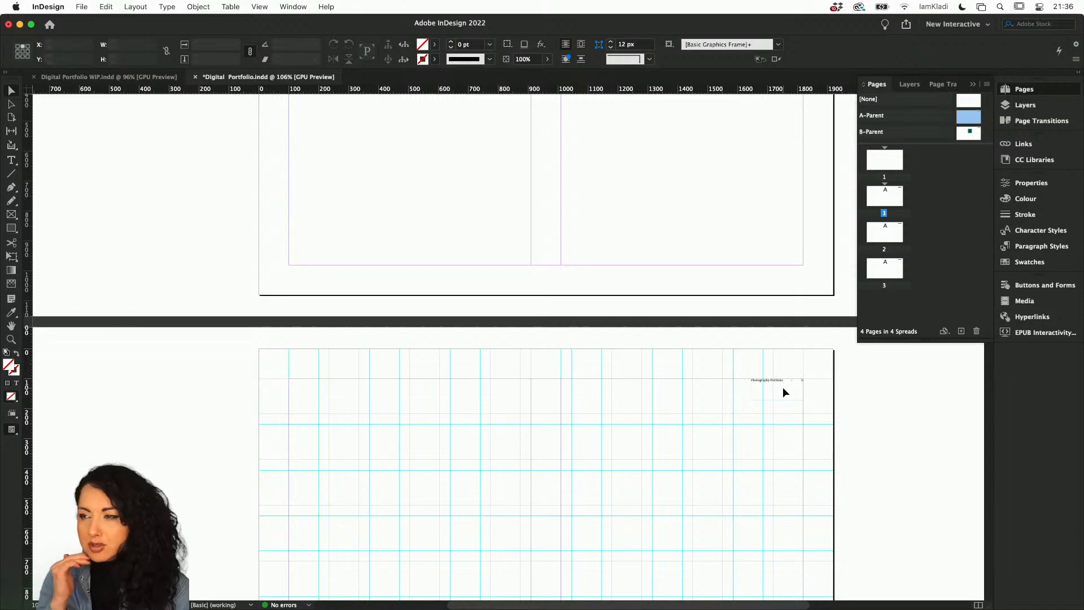
# Switch to the web browser and open the I AM KLADI website from a new tab.
pyautogui.moveTo(460, 593)
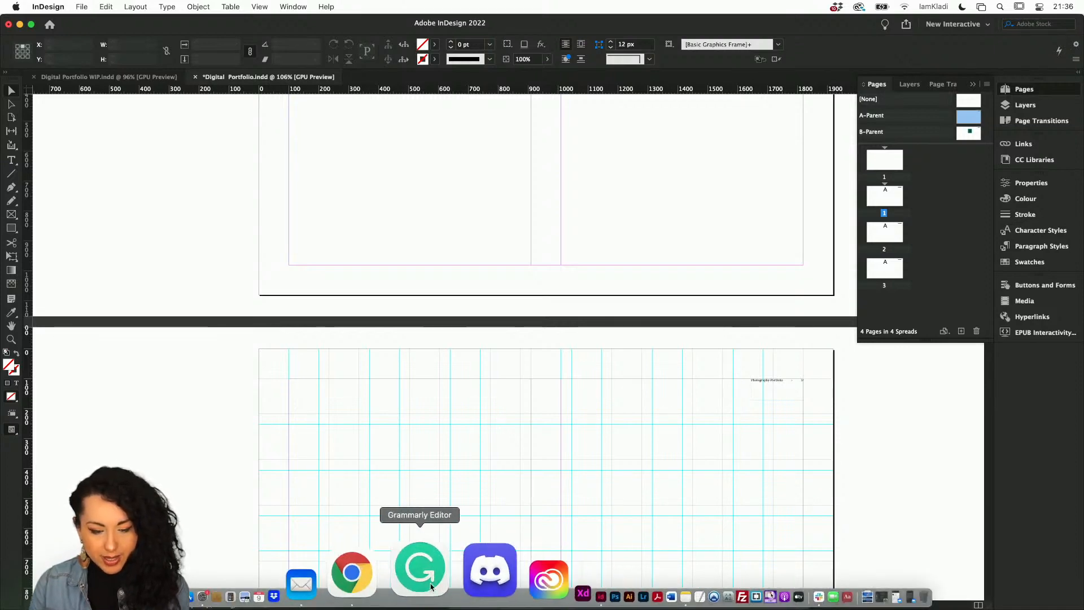
pyautogui.click(421, 576)
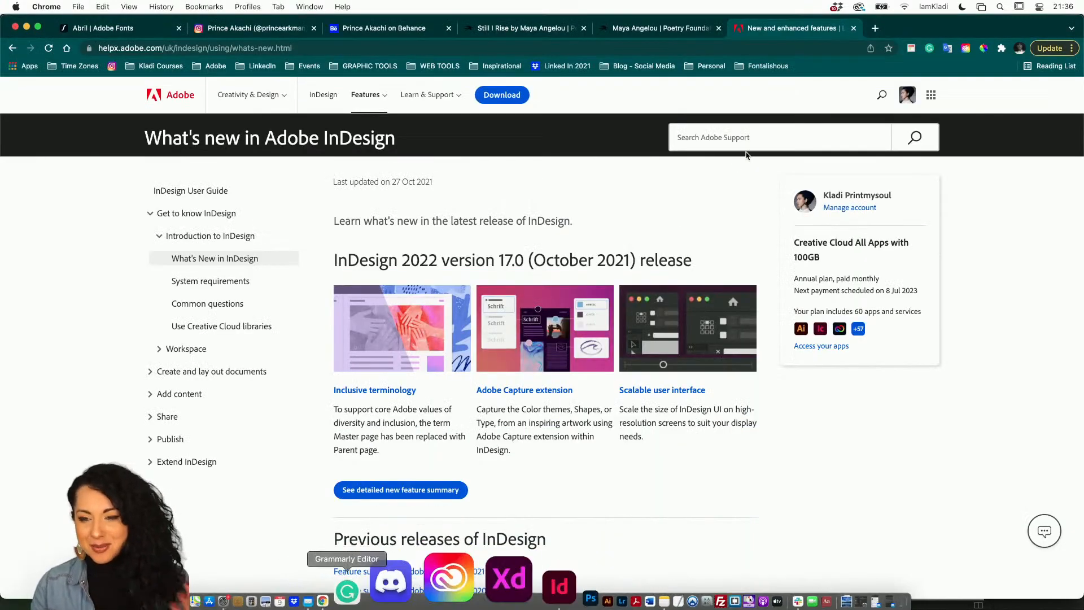
pyautogui.click(875, 28)
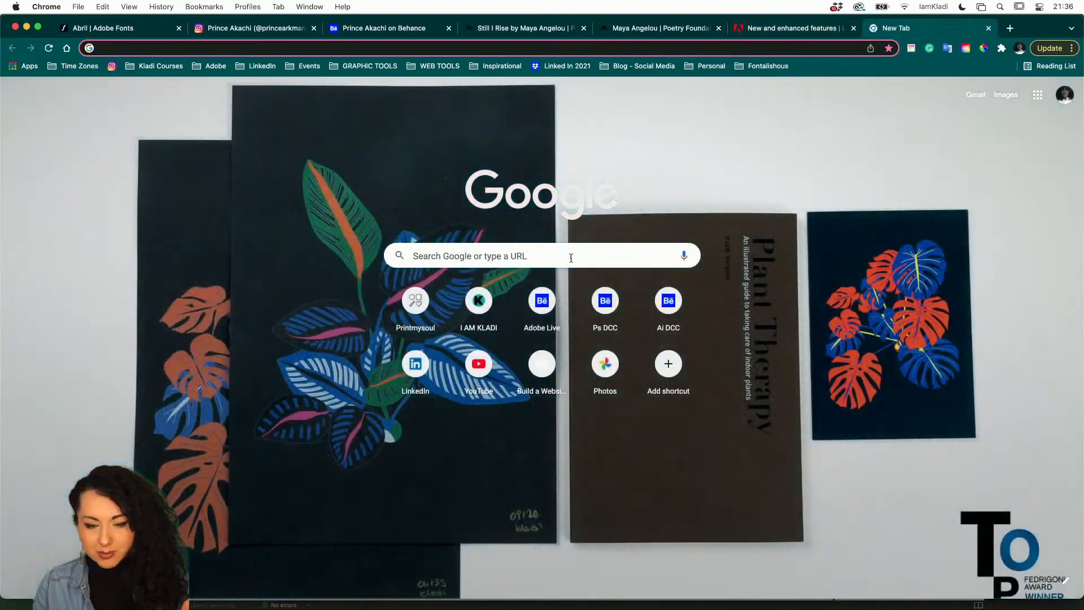
pyautogui.click(489, 302)
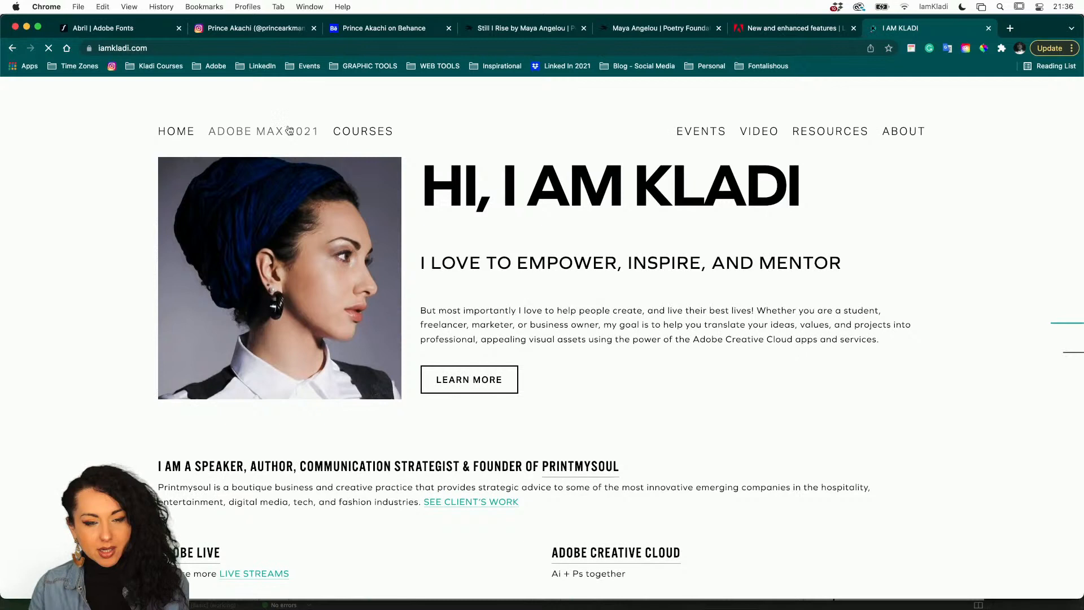
# Open the InDesign Quick Start course page from the Courses menu and scroll through it.
pyautogui.moveTo(372, 137)
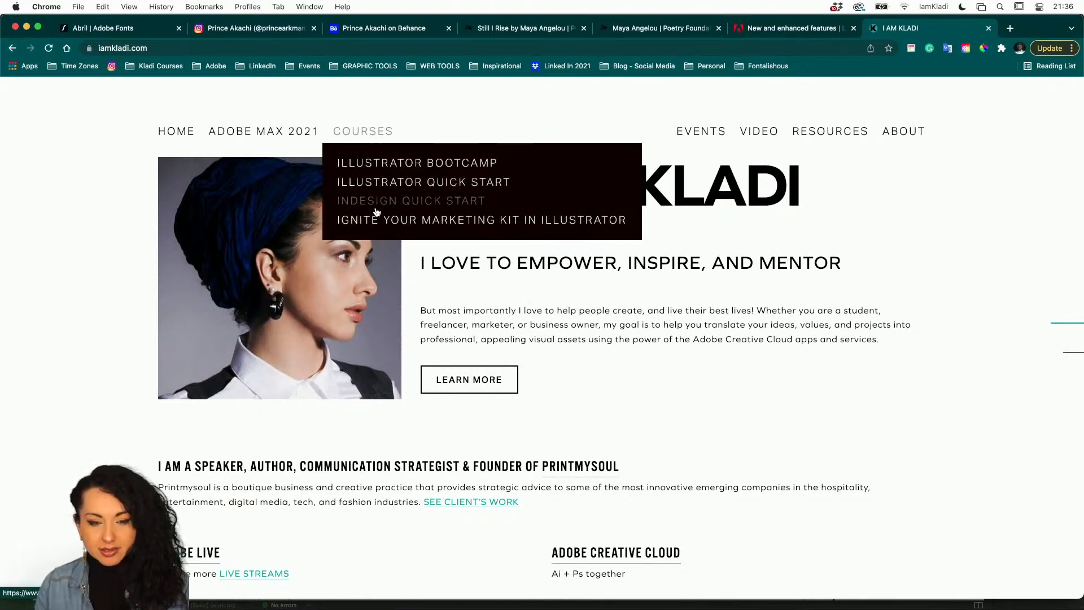
pyautogui.keyDown('super'); pyautogui.click(444, 202); pyautogui.keyUp('super')
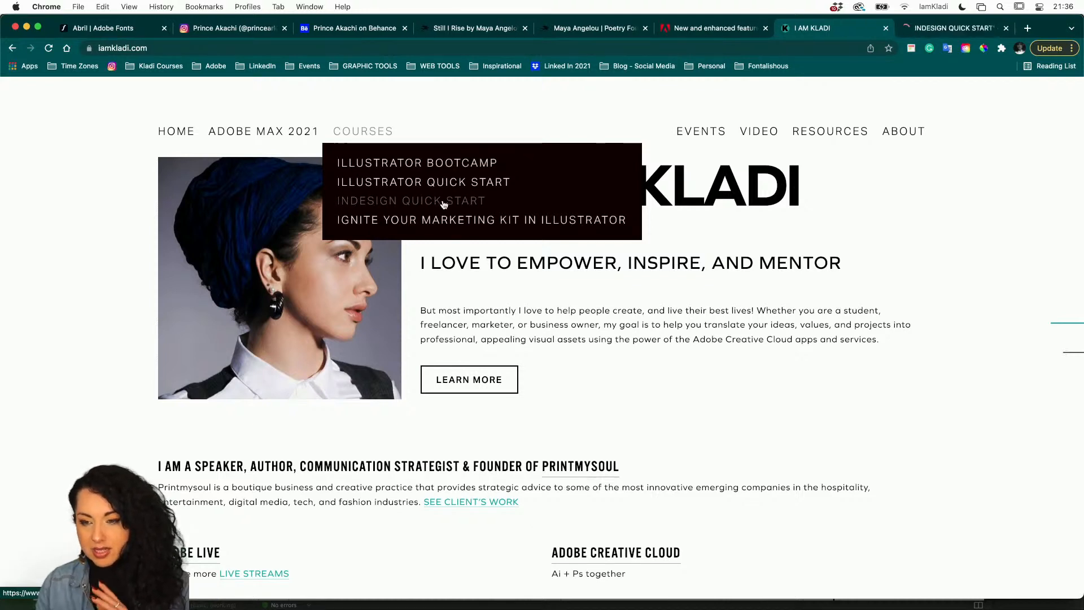
pyautogui.click(939, 29)
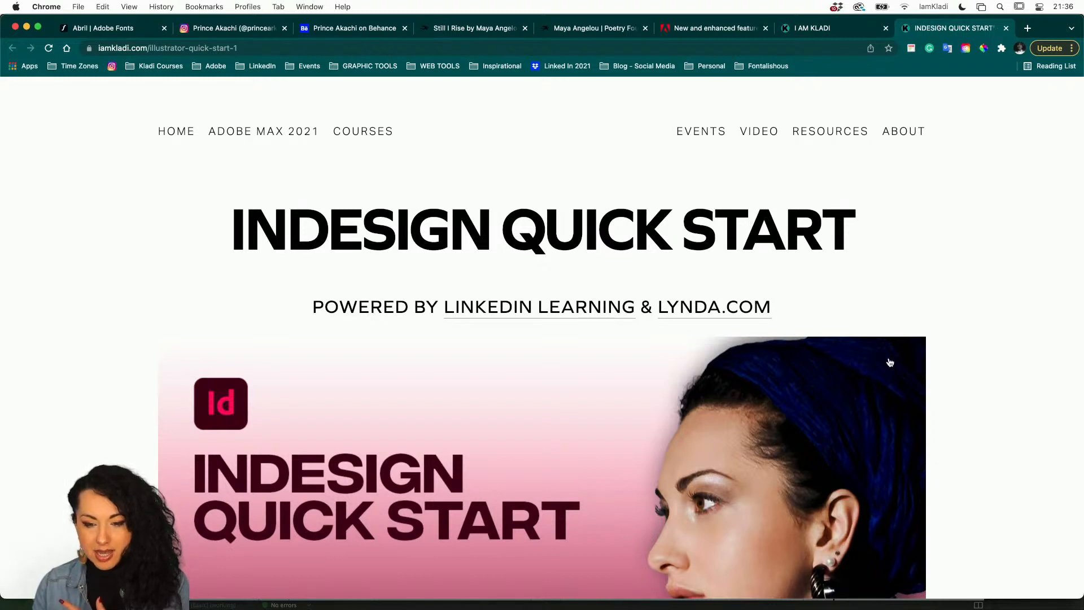
pyautogui.scroll(-3, 890, 363)
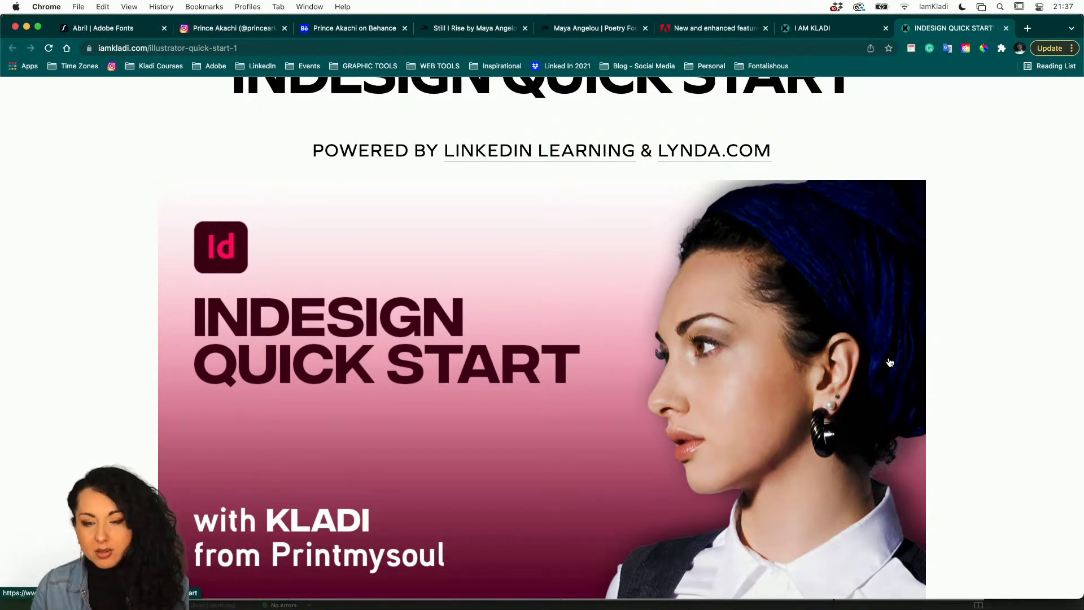
pyautogui.scroll(2, 660, 259)
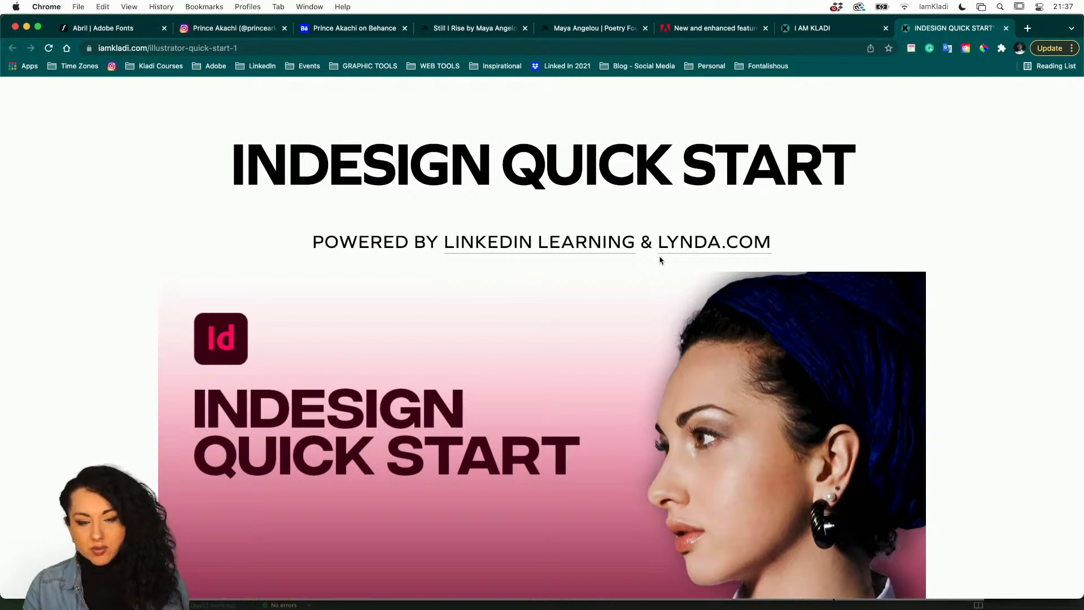
pyautogui.scroll(-3, 624, 375)
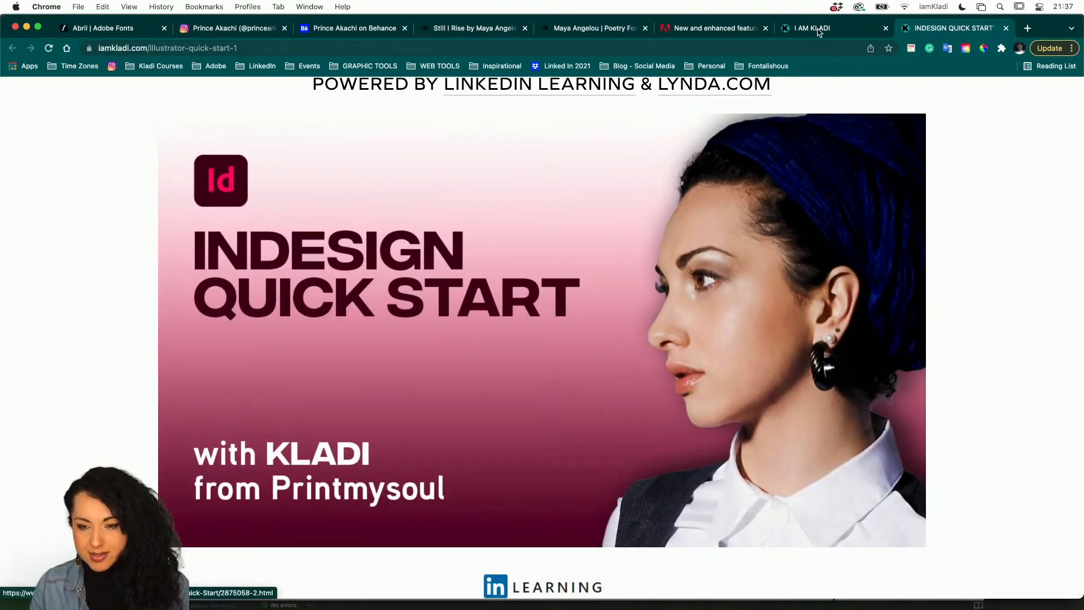
# Return to the I AM KLADI tab and browse the Adobe Live video page.
pyautogui.click(820, 32)
pyautogui.moveTo(795, 139)
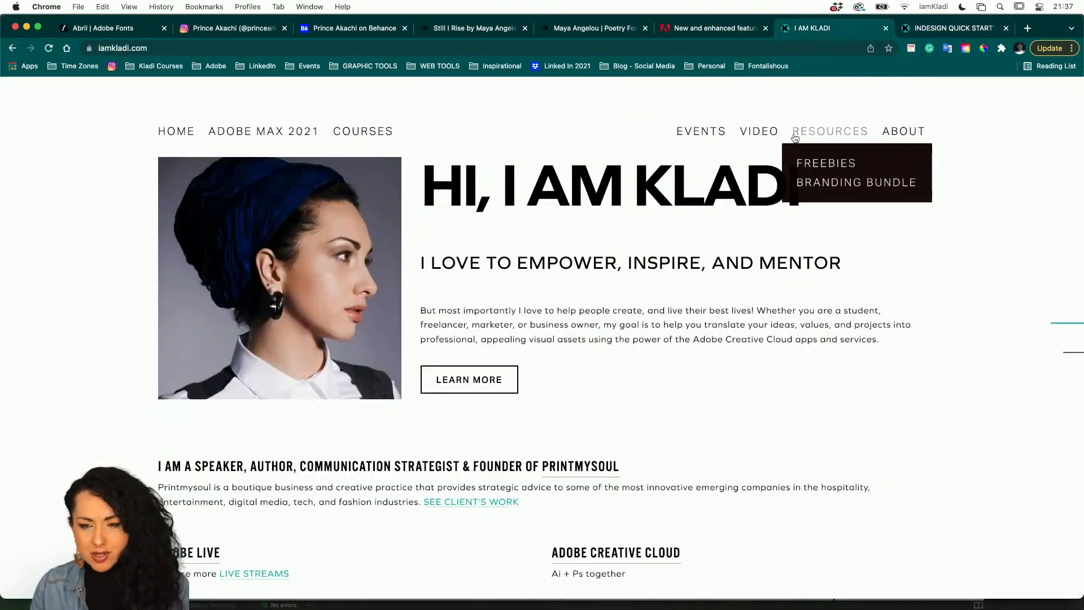
pyautogui.moveTo(760, 135)
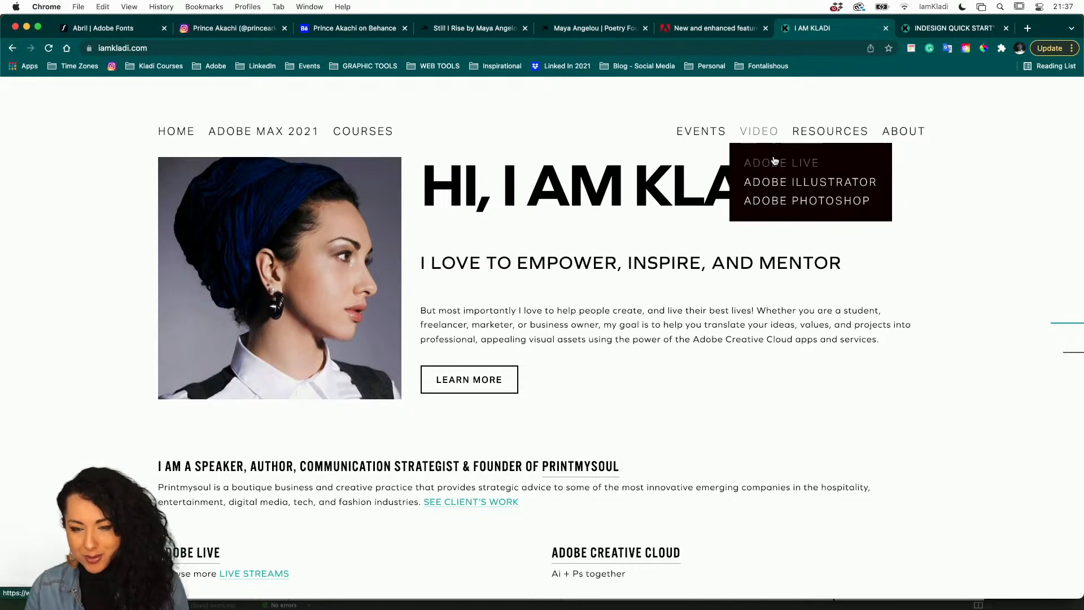
pyautogui.click(775, 162)
pyautogui.scroll(-10, 691, 487)
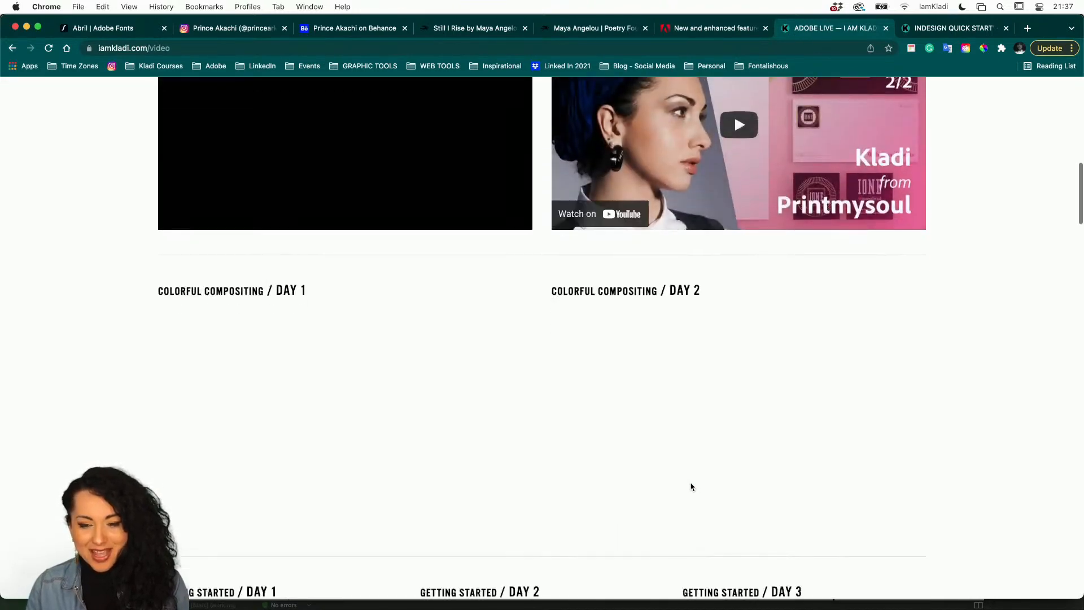
pyautogui.scroll(3, 690, 484)
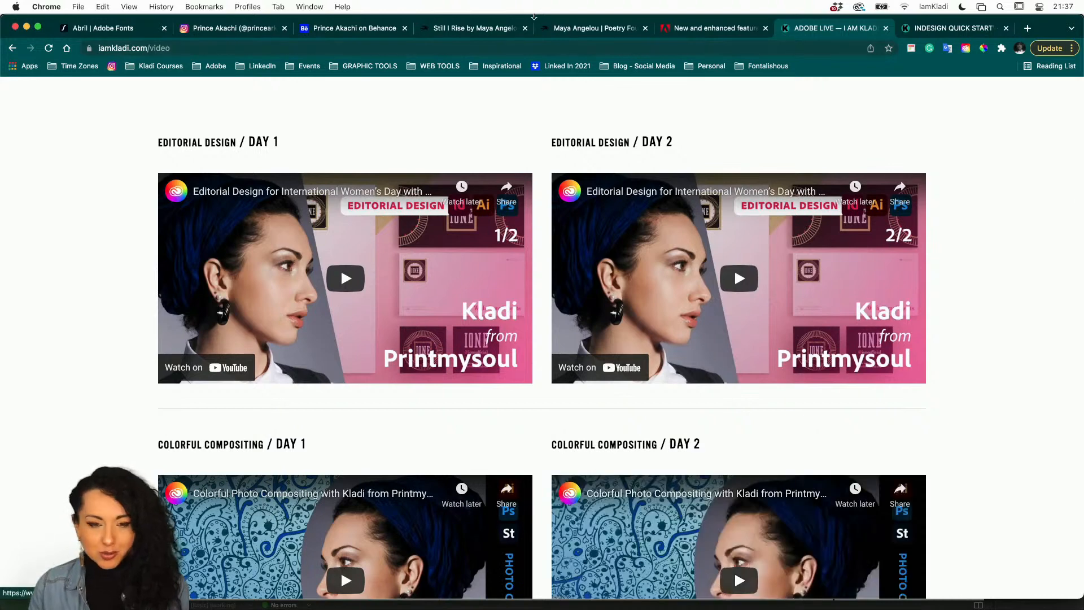
# Browse Prince Akachi's Behance portfolio and Instagram profile for portfolio inspiration.
pyautogui.click(362, 31)
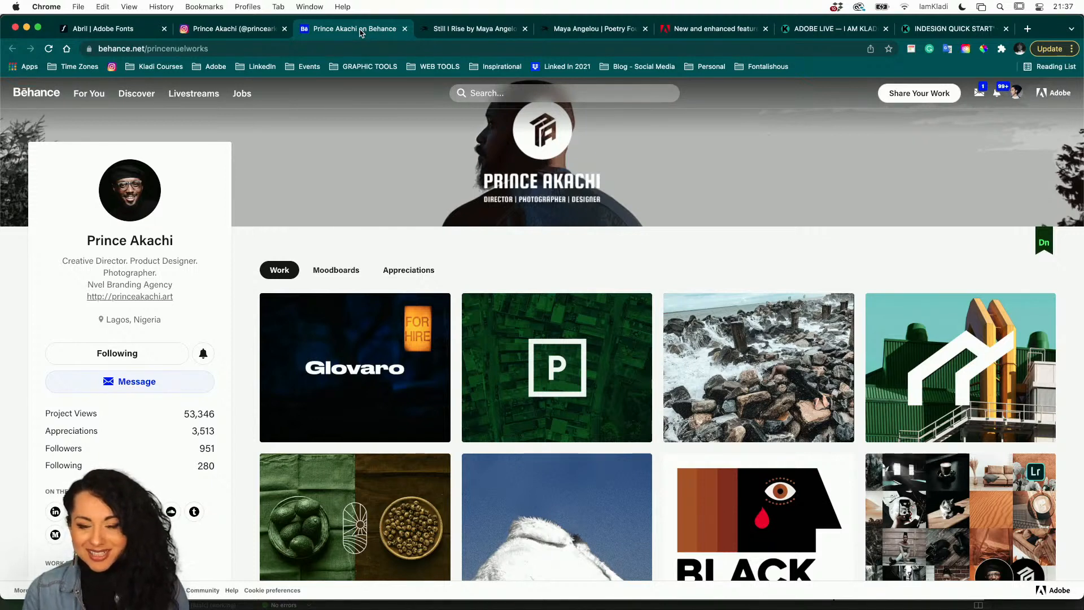
pyautogui.scroll(-4, 553, 255)
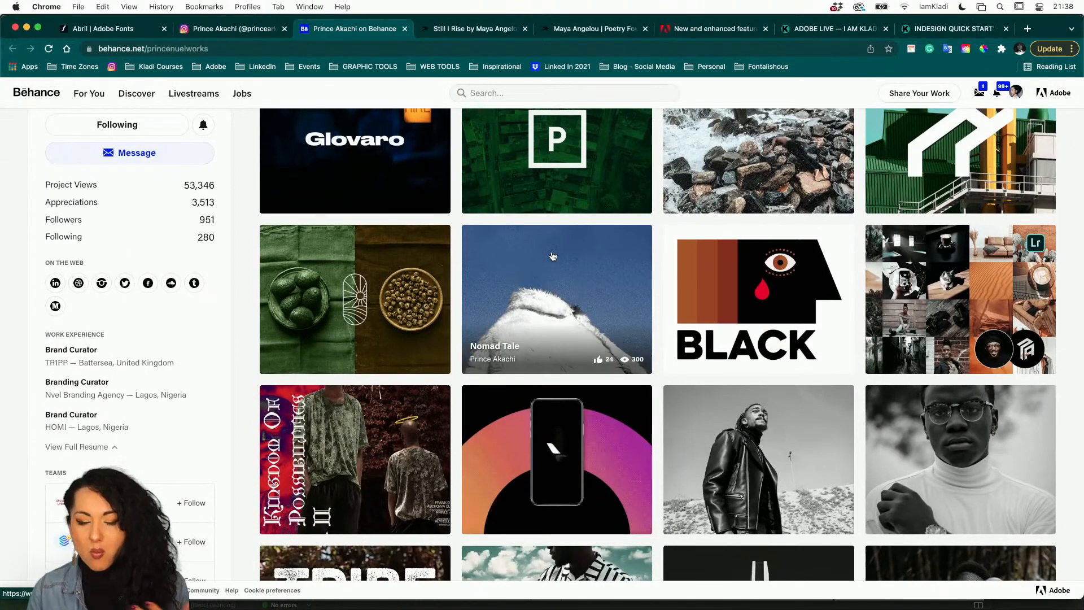
pyautogui.scroll(-3, 553, 256)
pyautogui.scroll(-1, 553, 256)
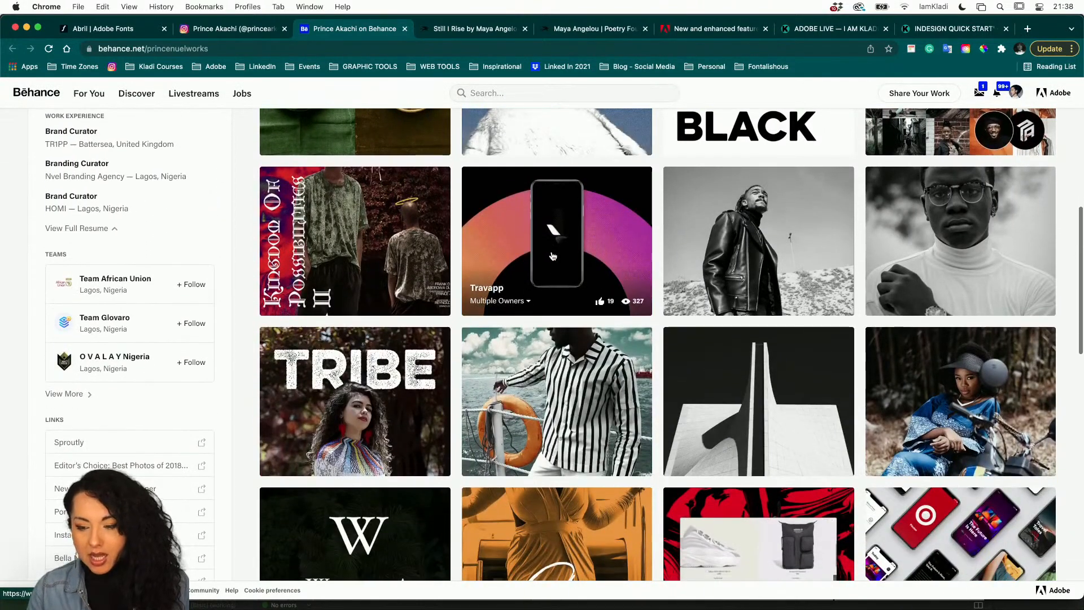
pyautogui.scroll(-2, 553, 255)
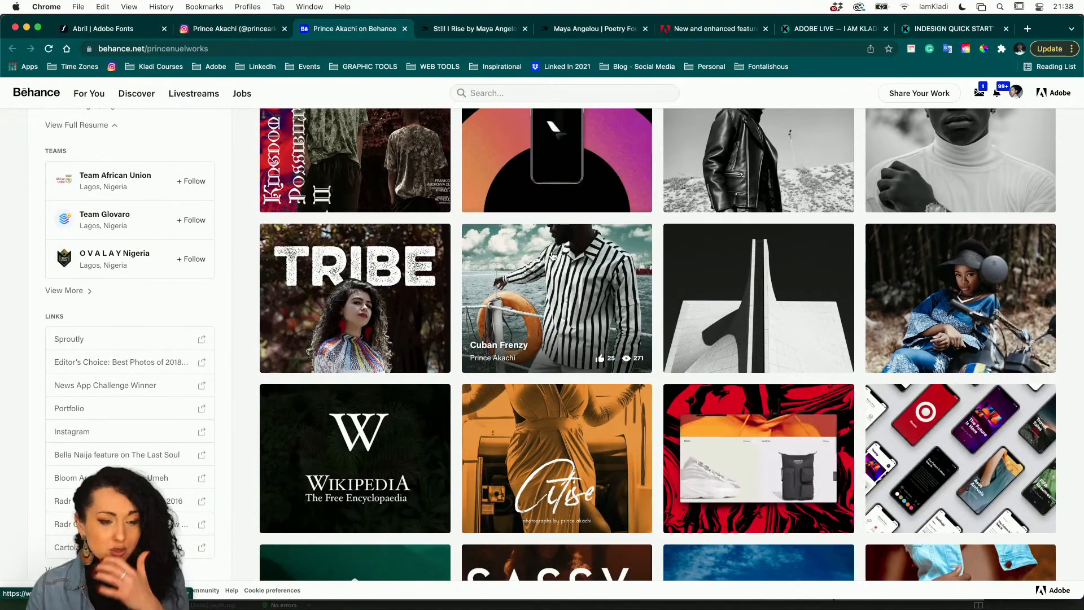
pyautogui.scroll(5, 553, 256)
pyautogui.scroll(5, 553, 257)
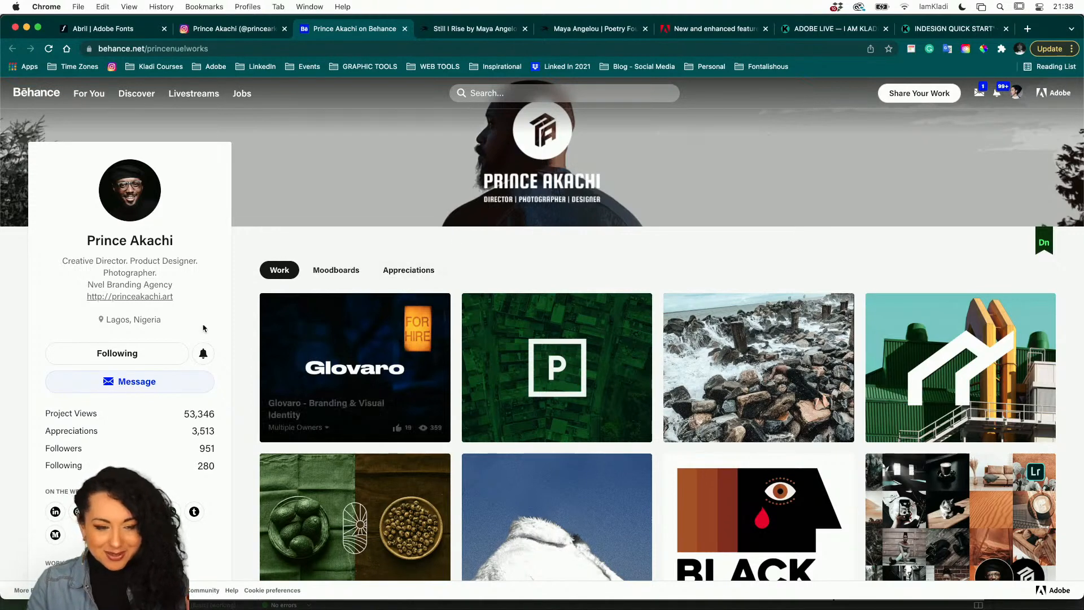
pyautogui.click(247, 35)
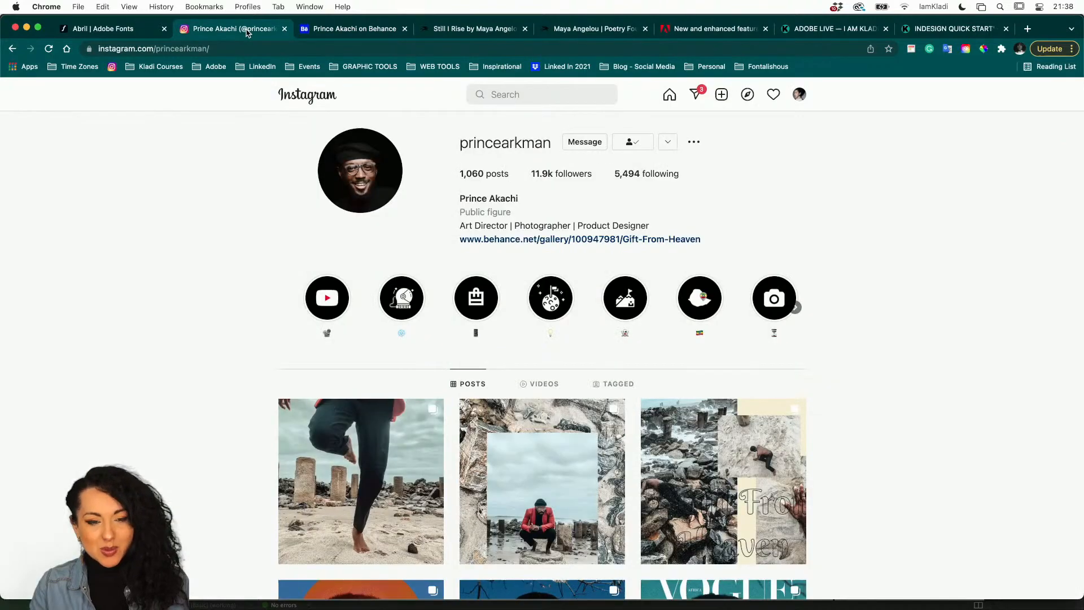
pyautogui.click(351, 30)
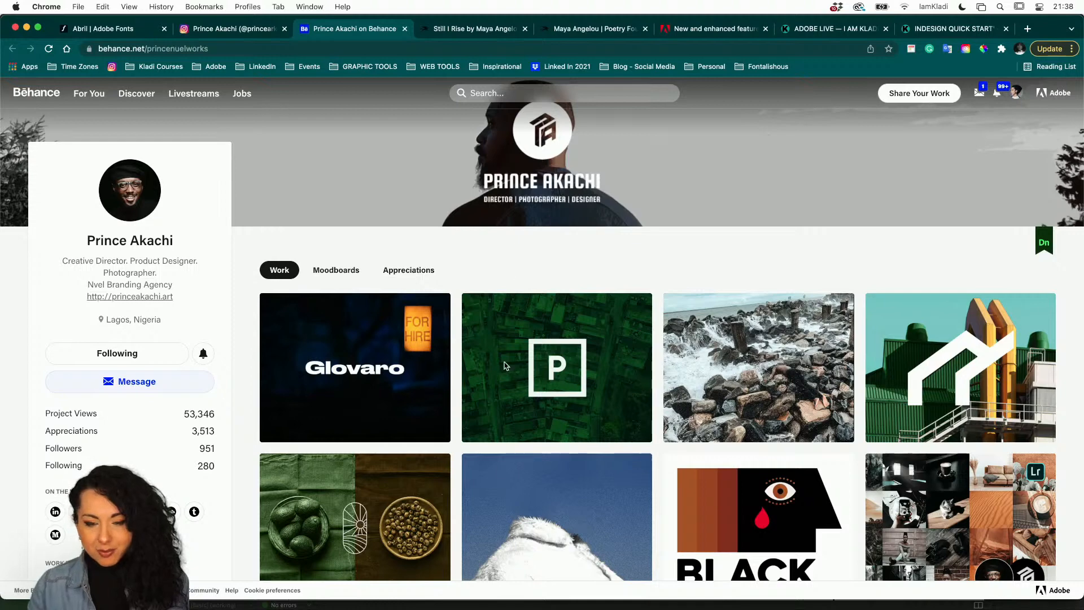
# Switch back to InDesign and open the CC Libraries panel, enlarging it for viewing.
pyautogui.moveTo(475, 606)
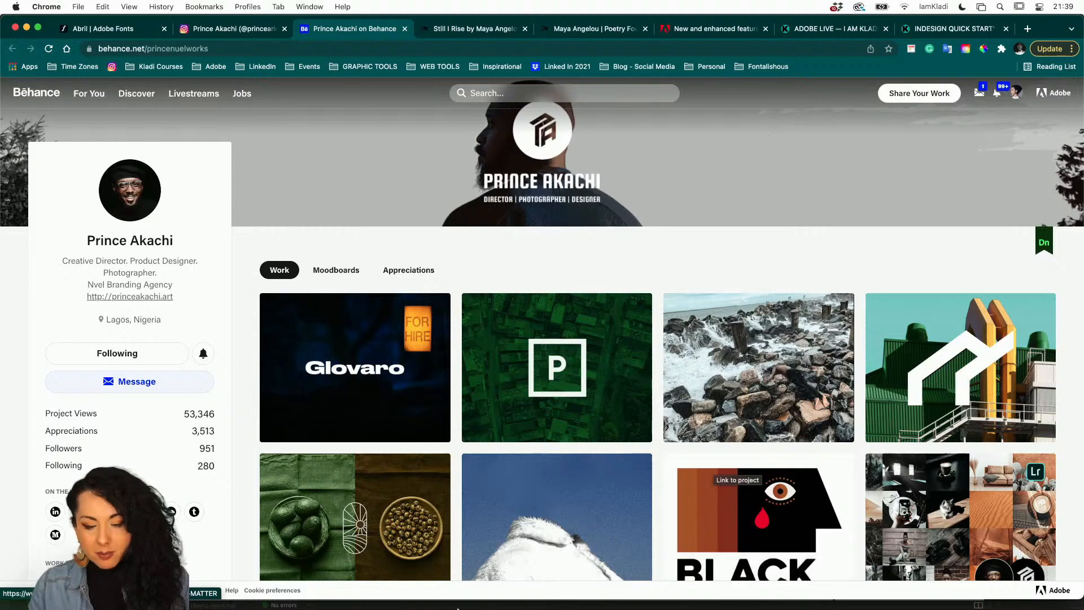
pyautogui.moveTo(481, 573)
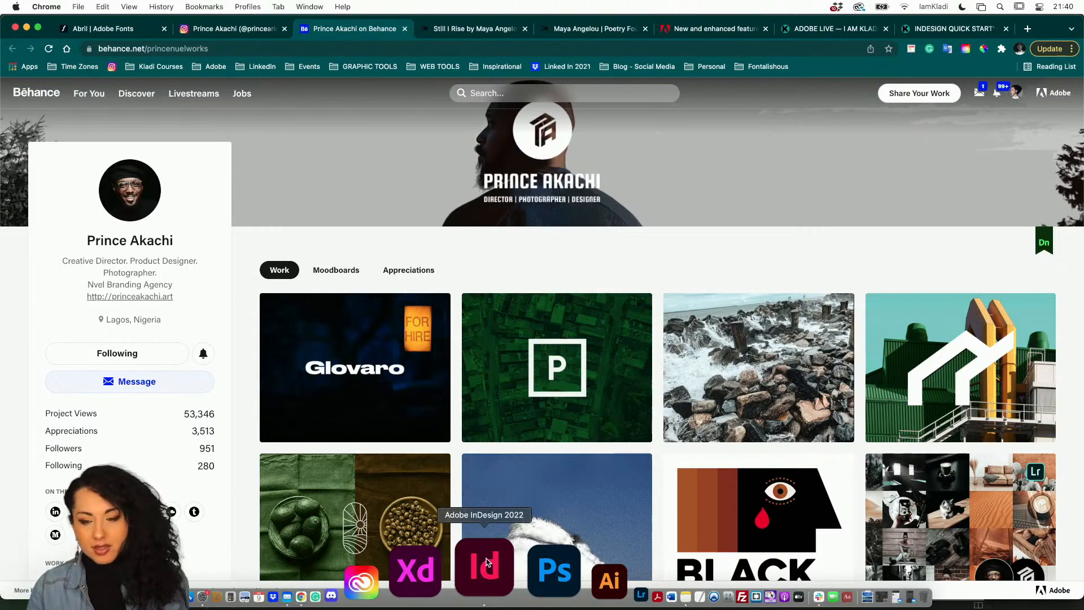
pyautogui.moveTo(540, 606)
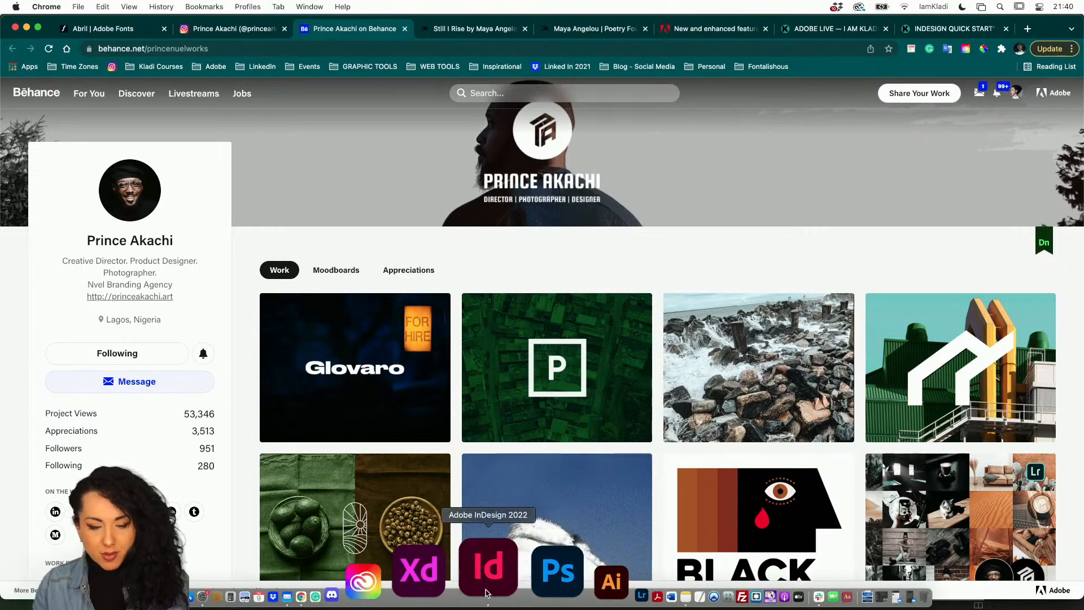
pyautogui.click(486, 593)
pyautogui.scroll(6, 523, 303)
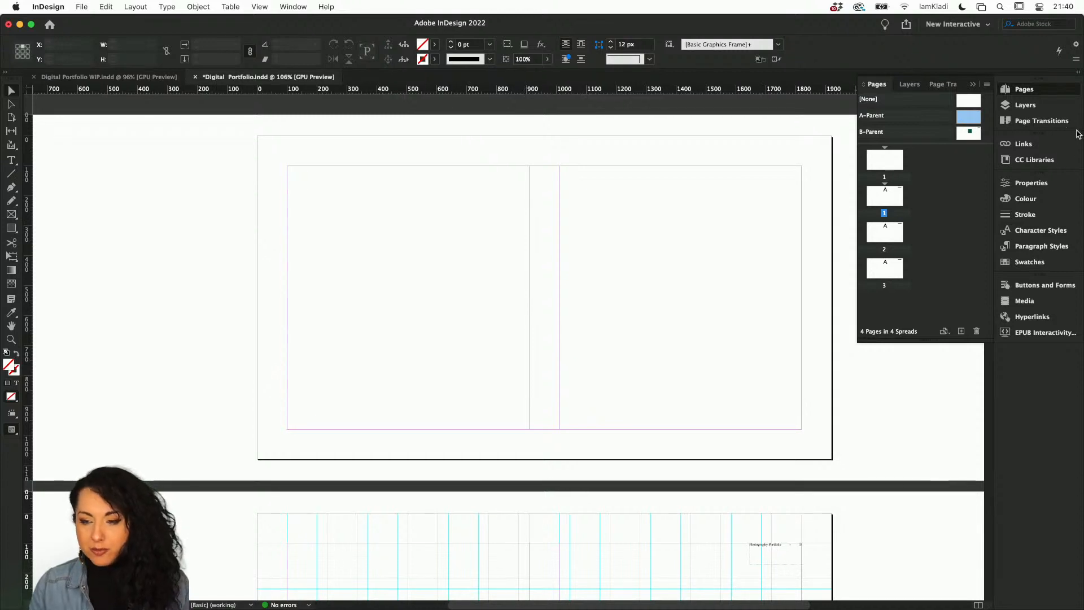
pyautogui.click(1037, 161)
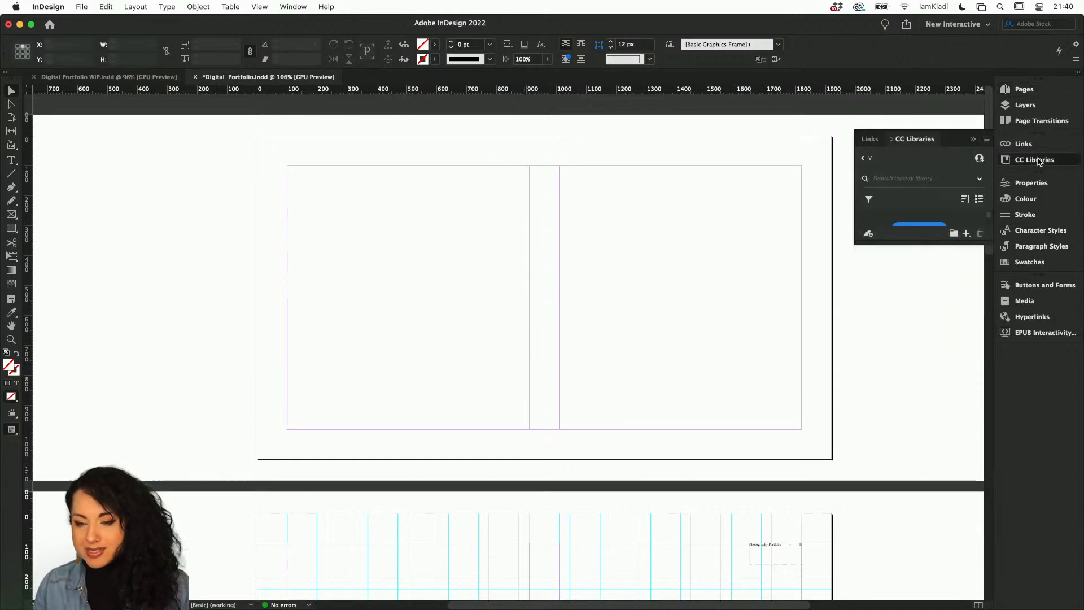
pyautogui.moveTo(856, 244); pyautogui.dragTo(730, 599)
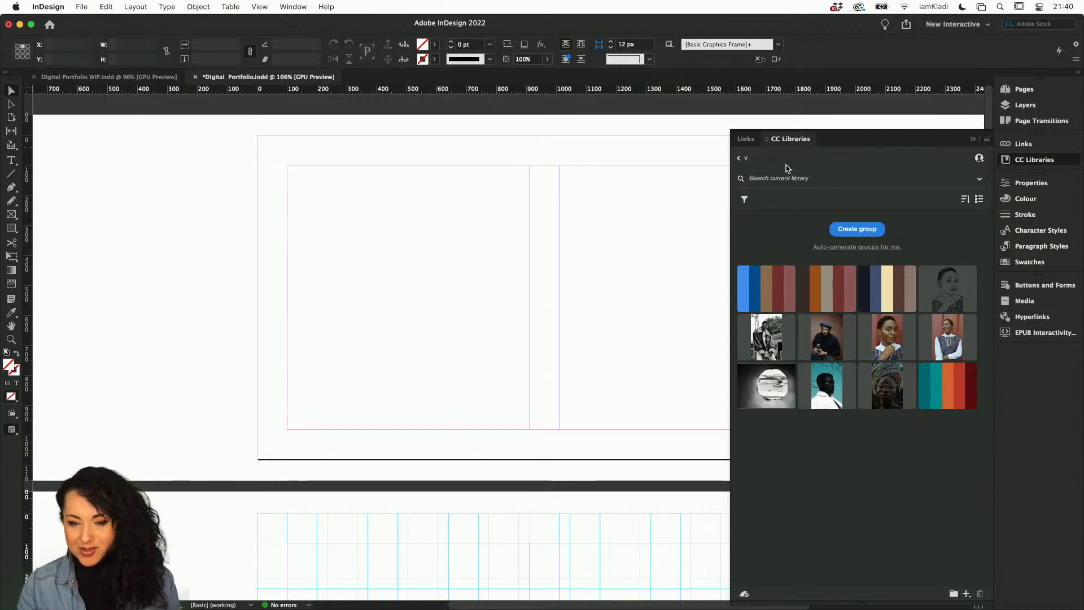
# Browse the list of CC libraries, open the AdobeContigo library and return to the list.
pyautogui.click(740, 158)
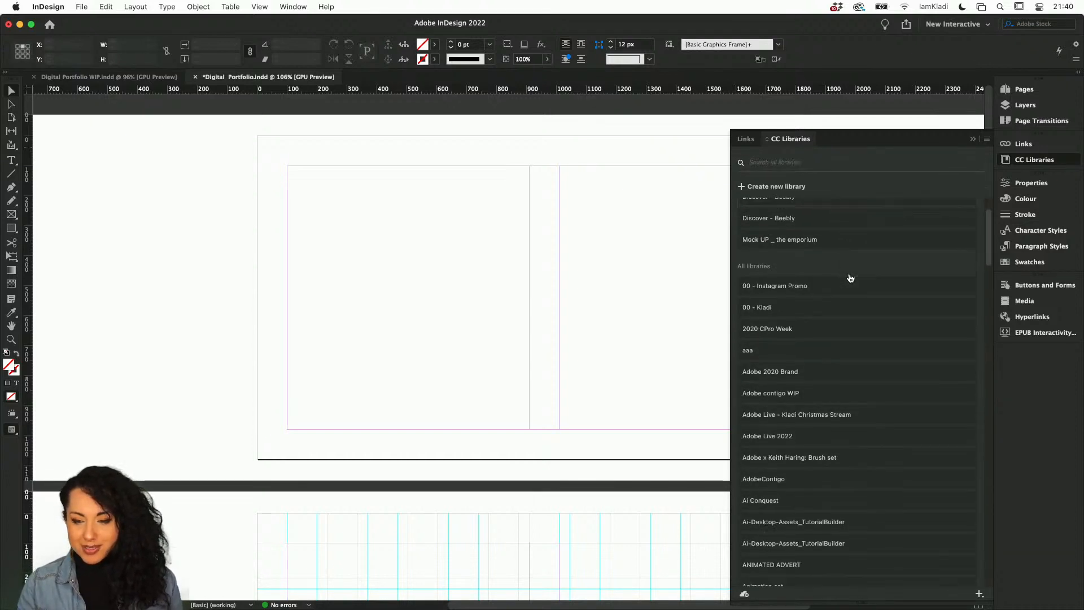
pyautogui.scroll(-5, 851, 278)
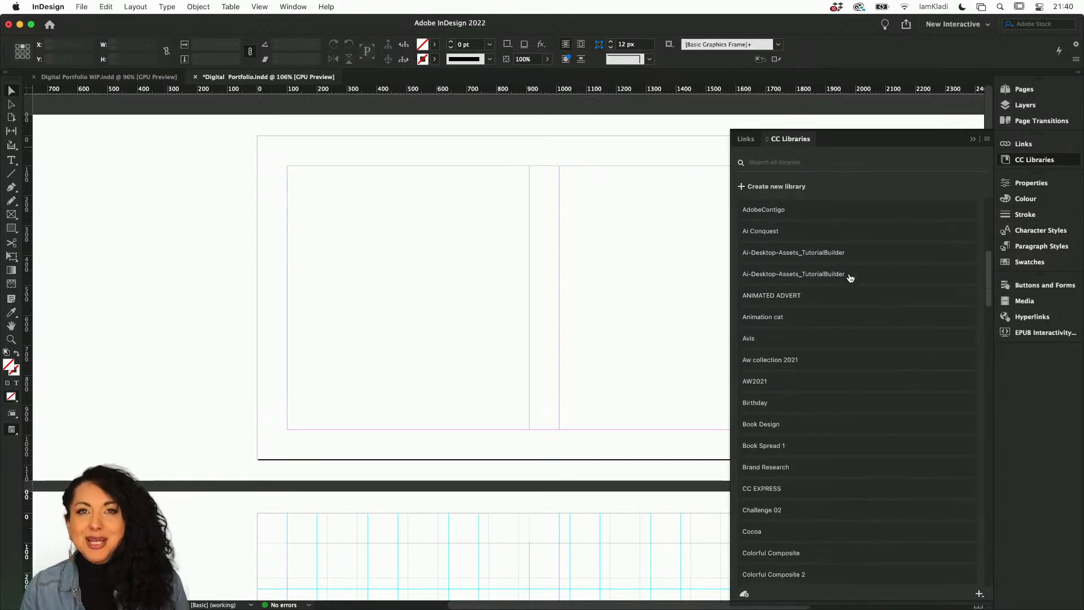
pyautogui.scroll(-10, 851, 278)
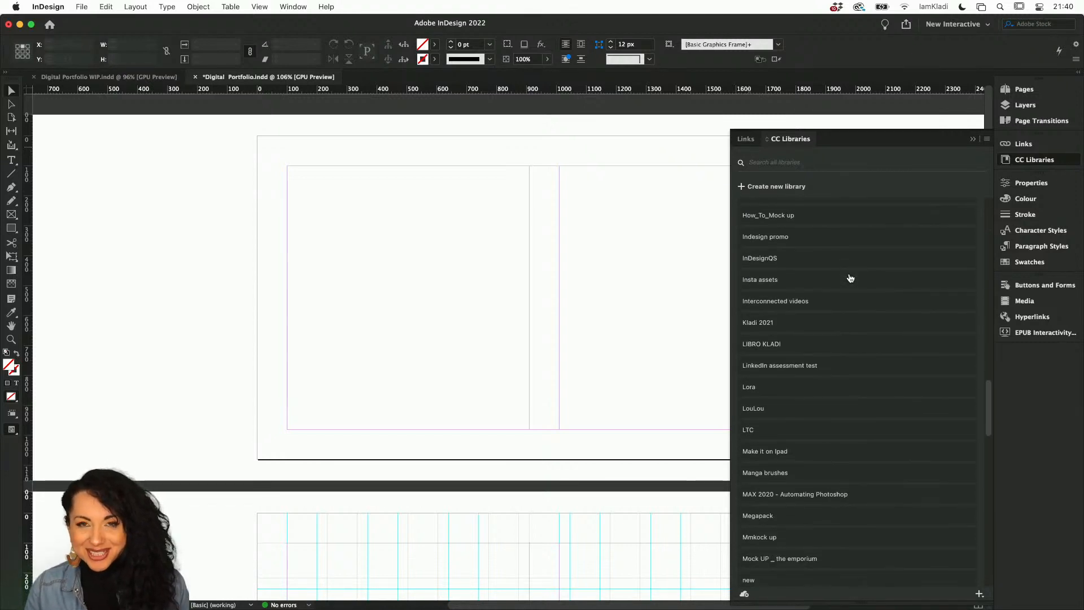
pyautogui.scroll(15, 851, 278)
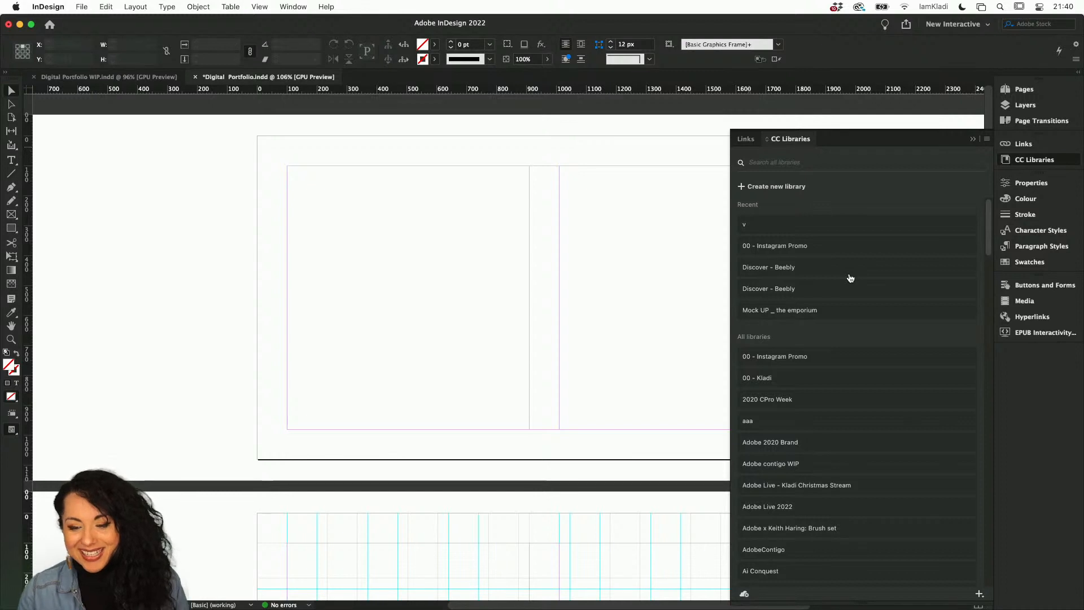
pyautogui.click(930, 553)
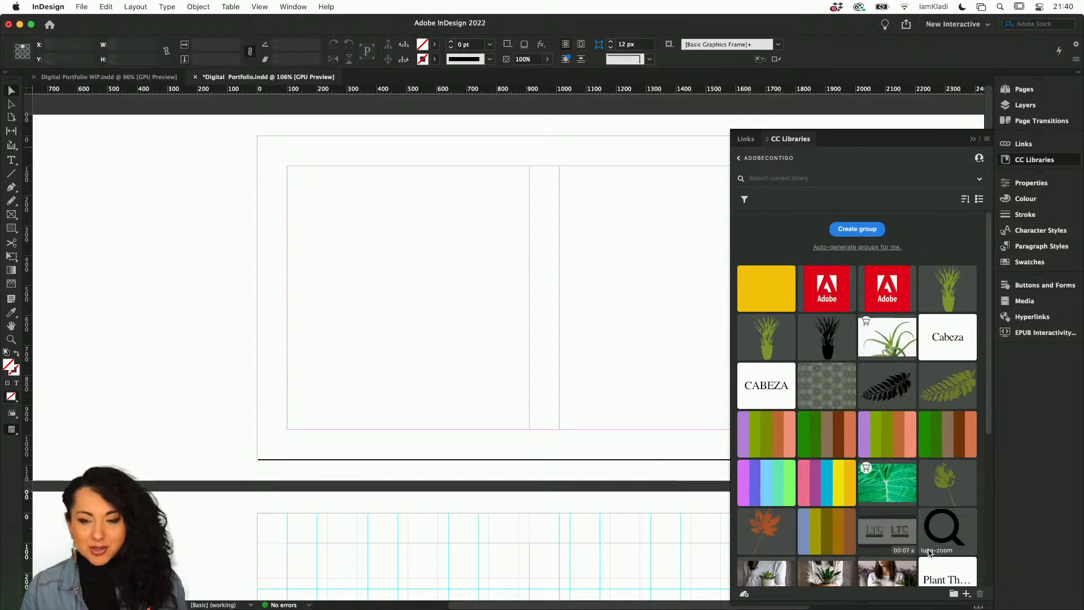
pyautogui.click(739, 159)
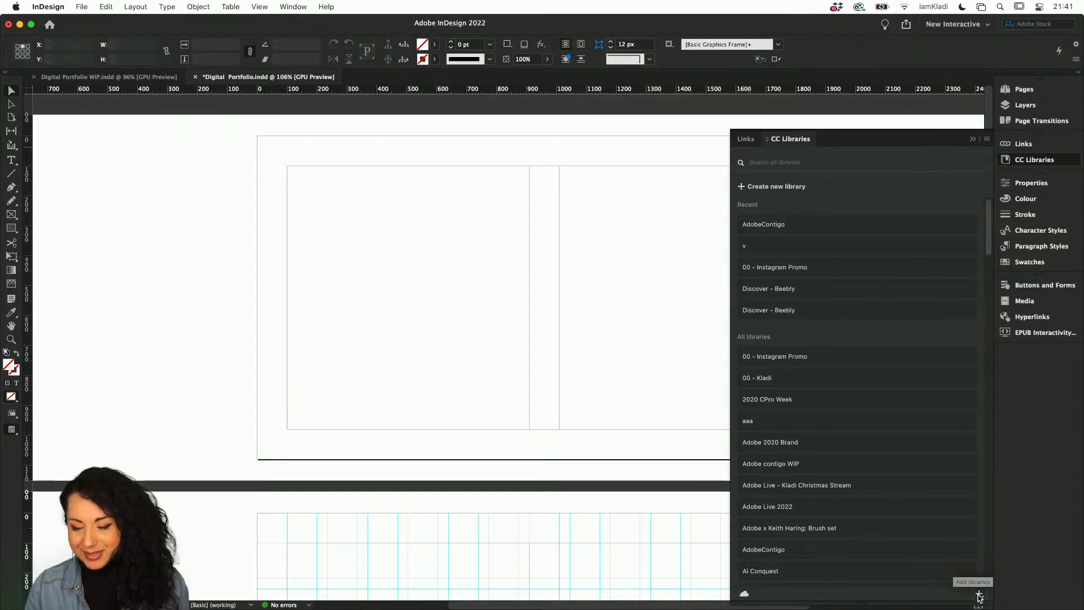
# Create a new CC library named Prince.
pyautogui.click(760, 188)
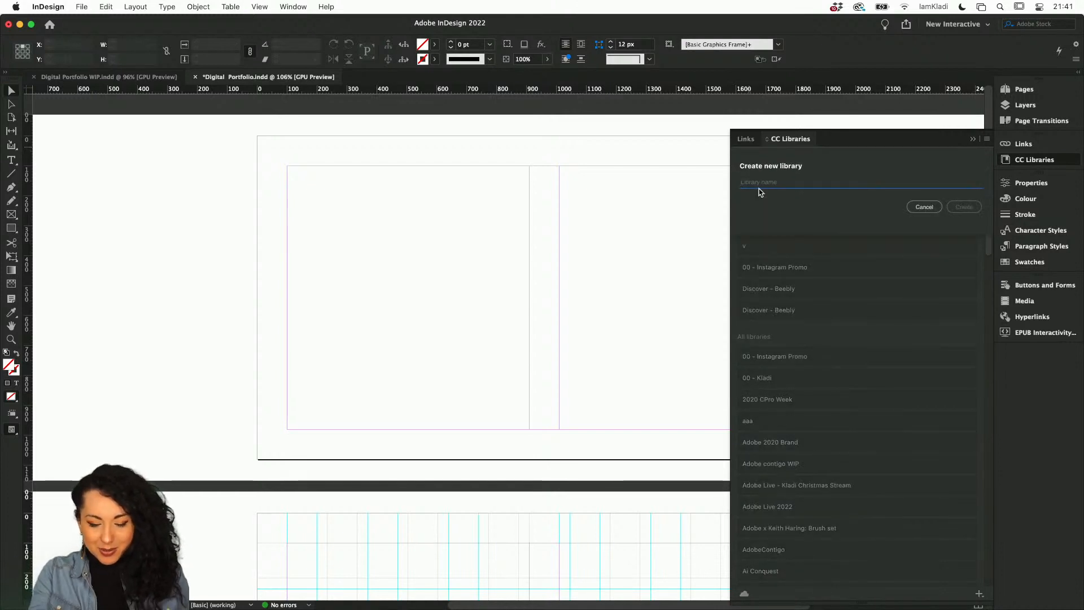
pyautogui.write('Prince')
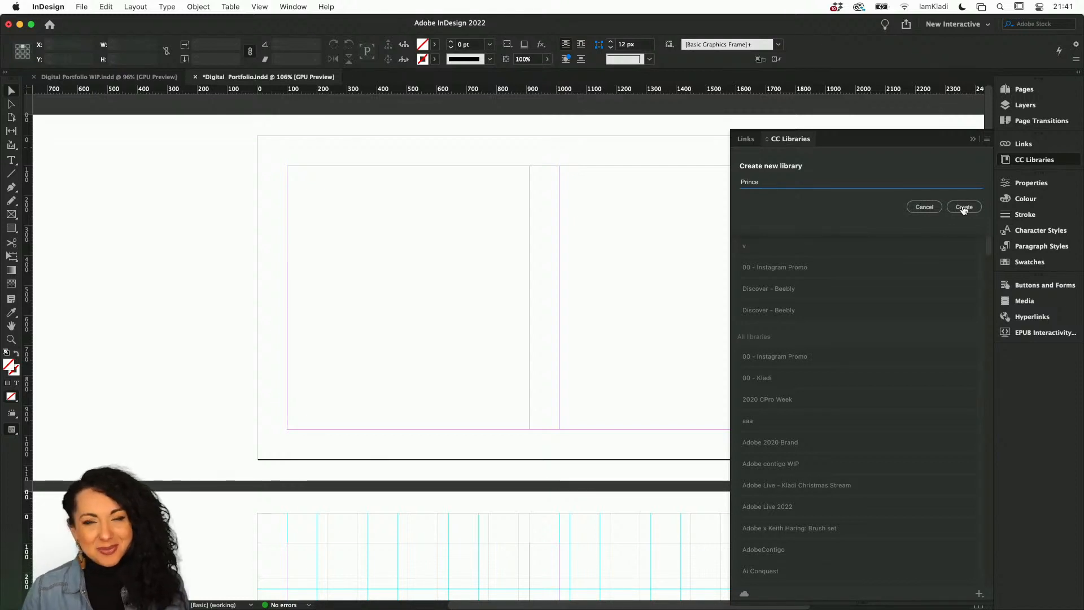
pyautogui.click(961, 210)
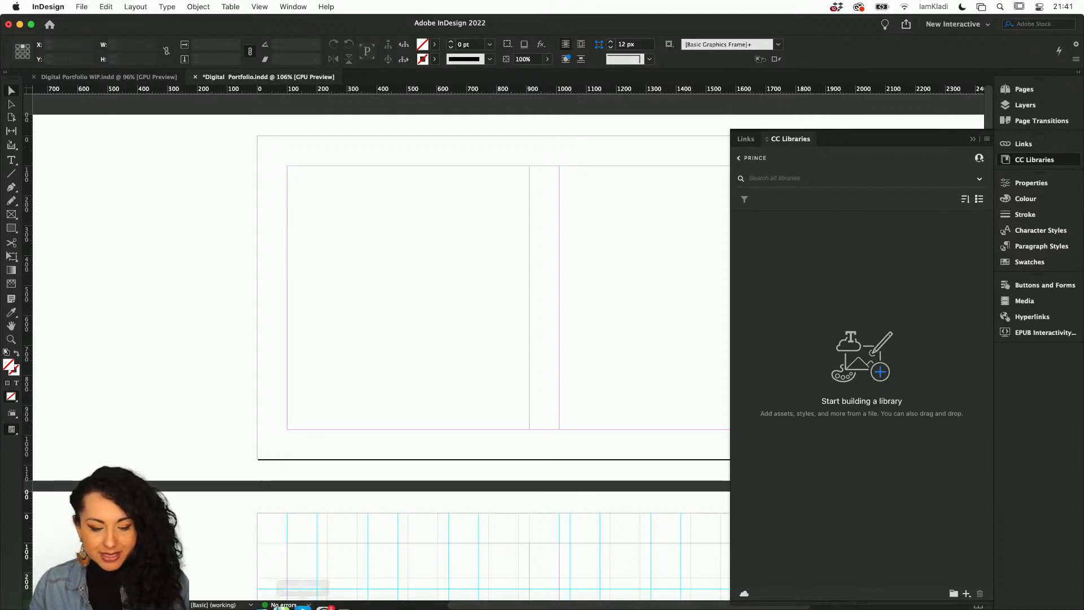
# Open the Prince Akachi folder in Finder and preview each photo in Quick Look.
pyautogui.click(262, 599)
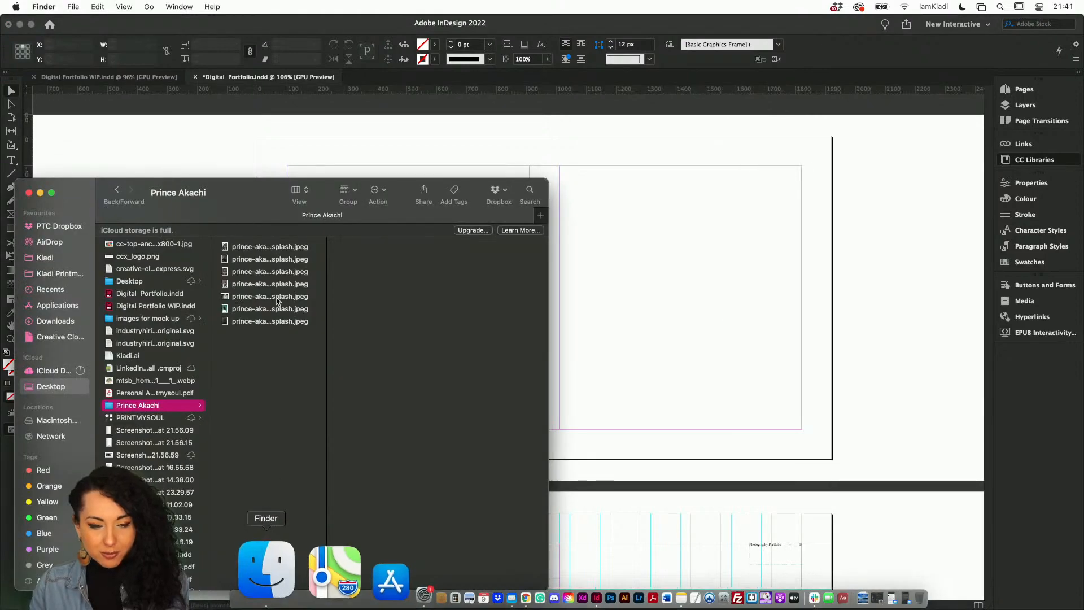
pyautogui.click(270, 247)
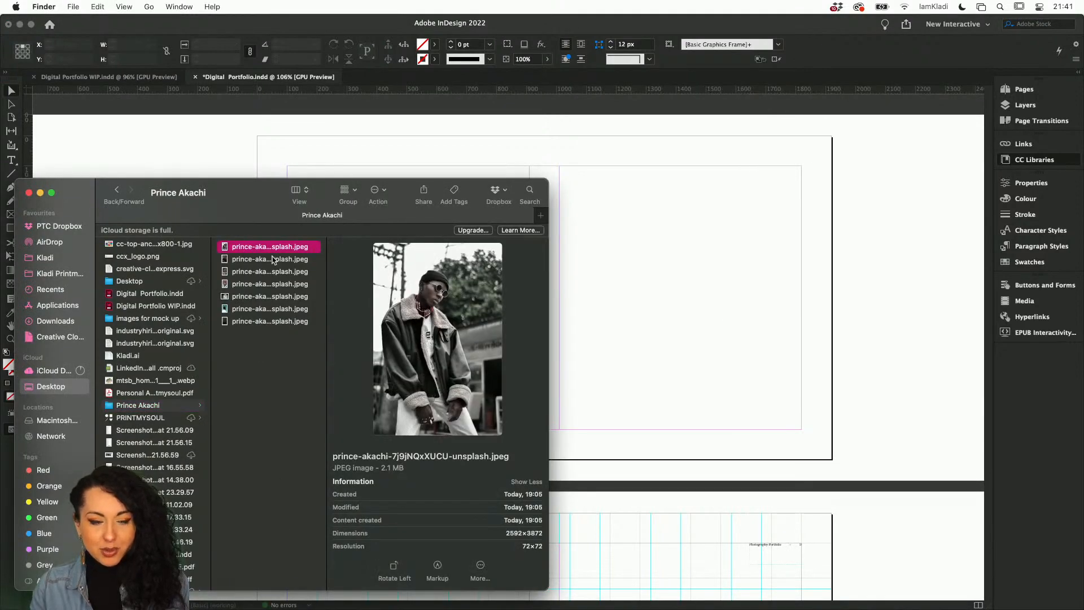
pyautogui.press('space')
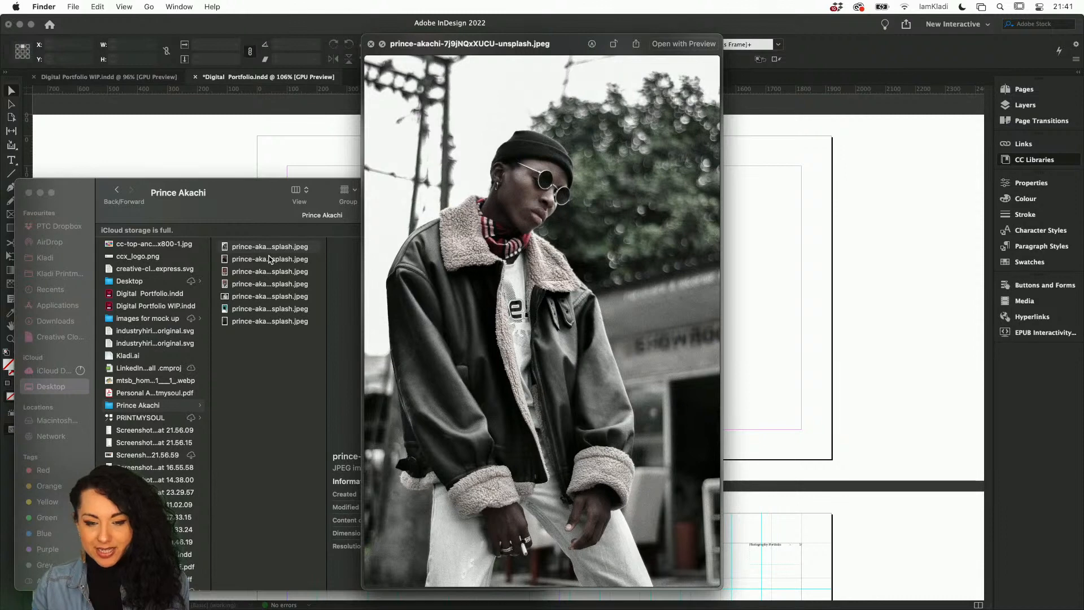
pyautogui.click(270, 260)
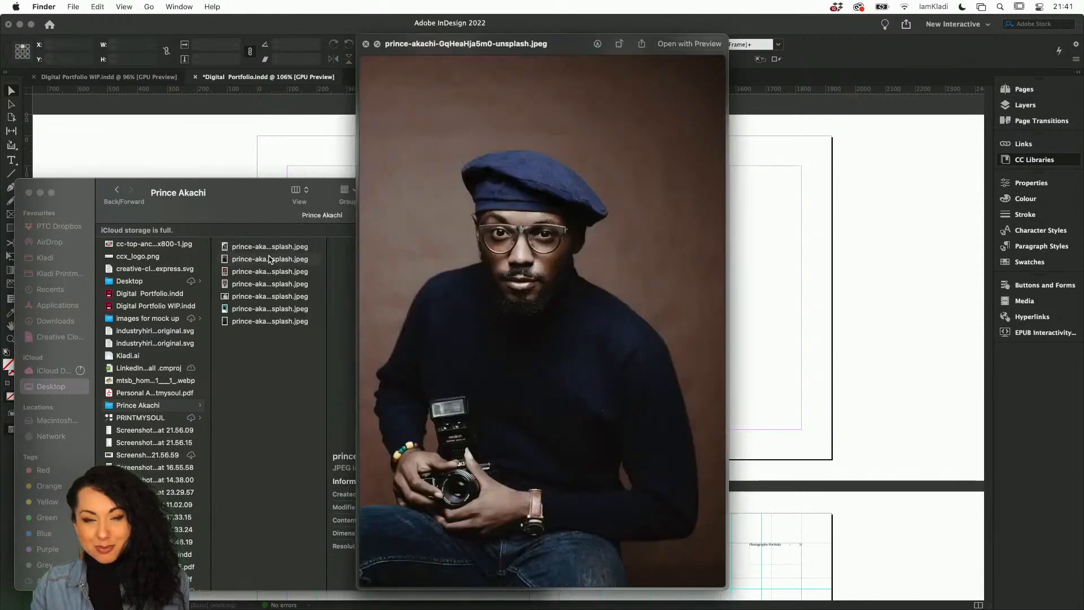
pyautogui.press('Down')
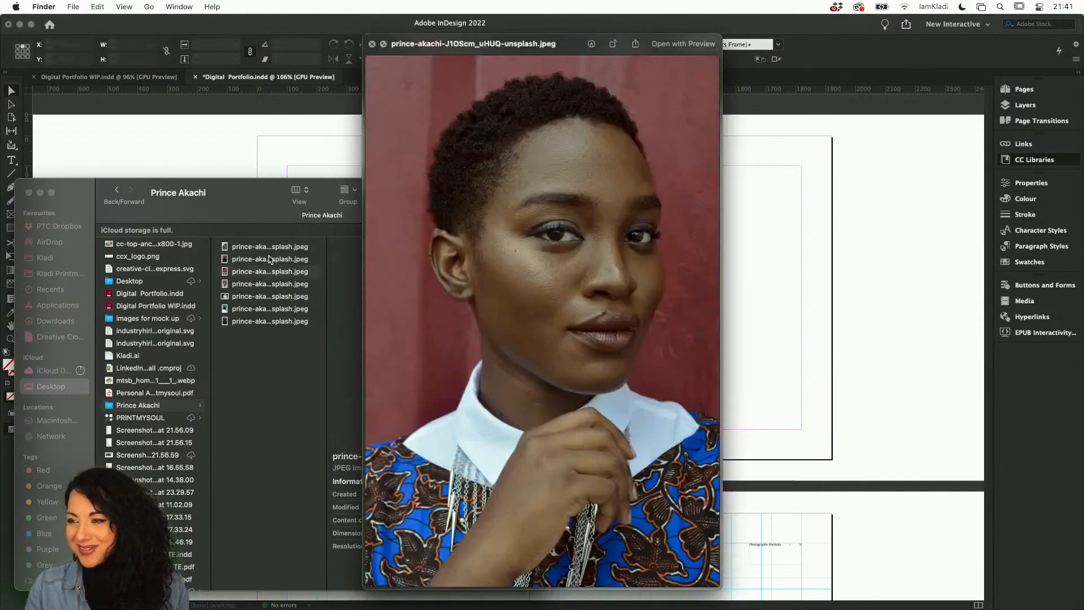
pyautogui.press('Down')
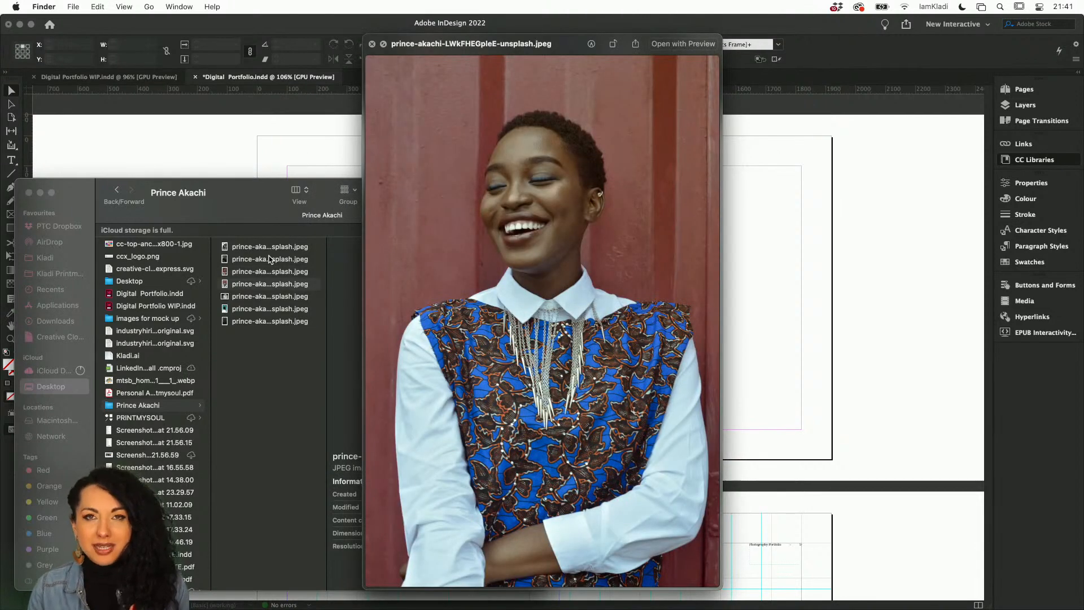
pyautogui.press('Down')
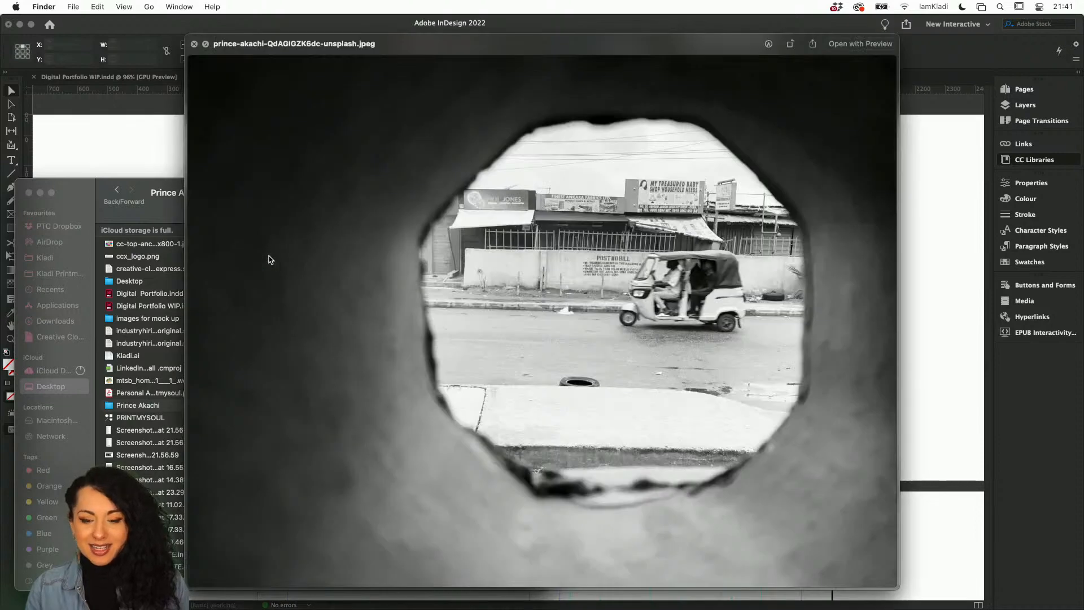
pyautogui.press('Down')
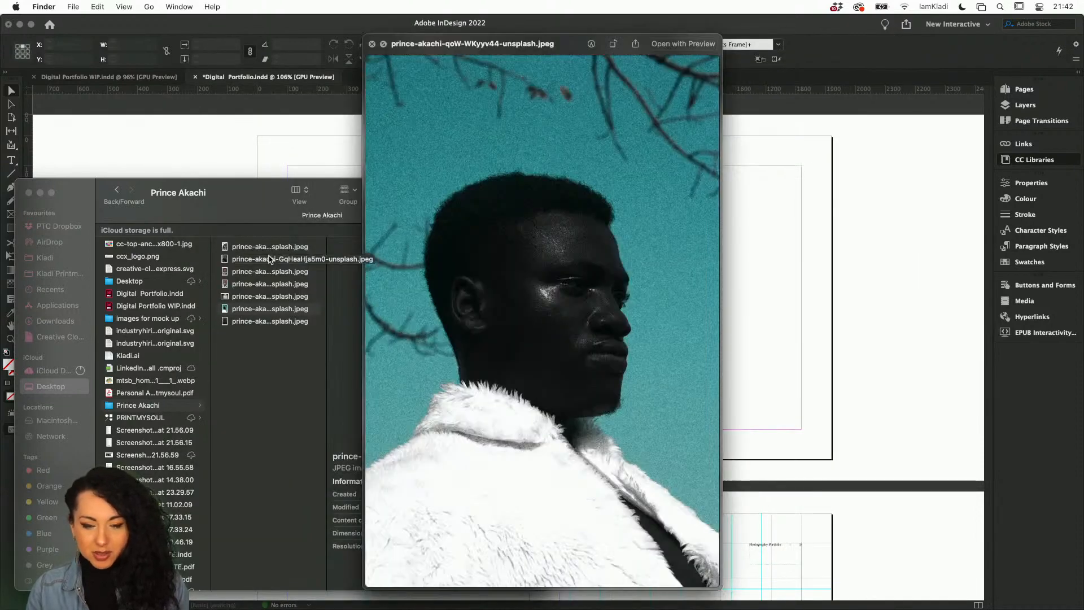
pyautogui.press('Down')
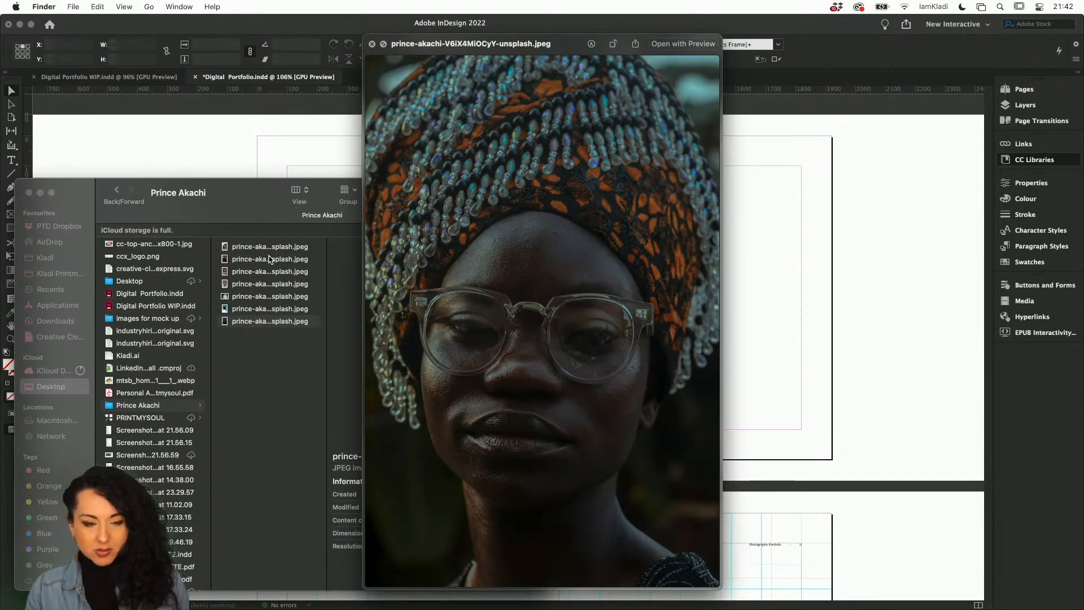
pyautogui.click(372, 43)
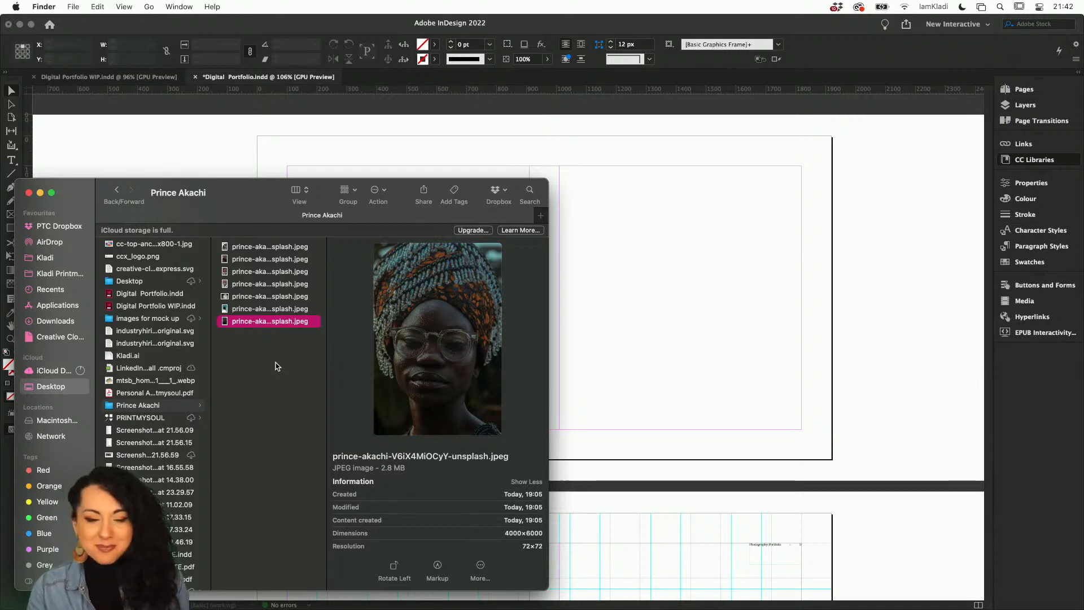
# Add all seven Prince Akachi photos from the folder to the Prince library.
pyautogui.moveTo(282, 355); pyautogui.dragTo(886, 313)
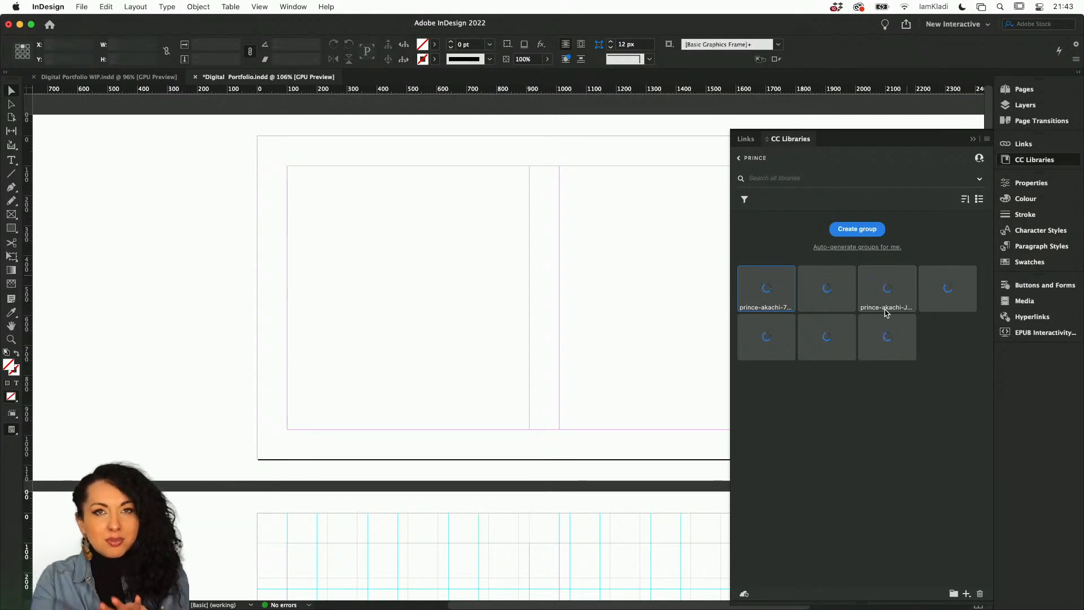
pyautogui.click(886, 313)
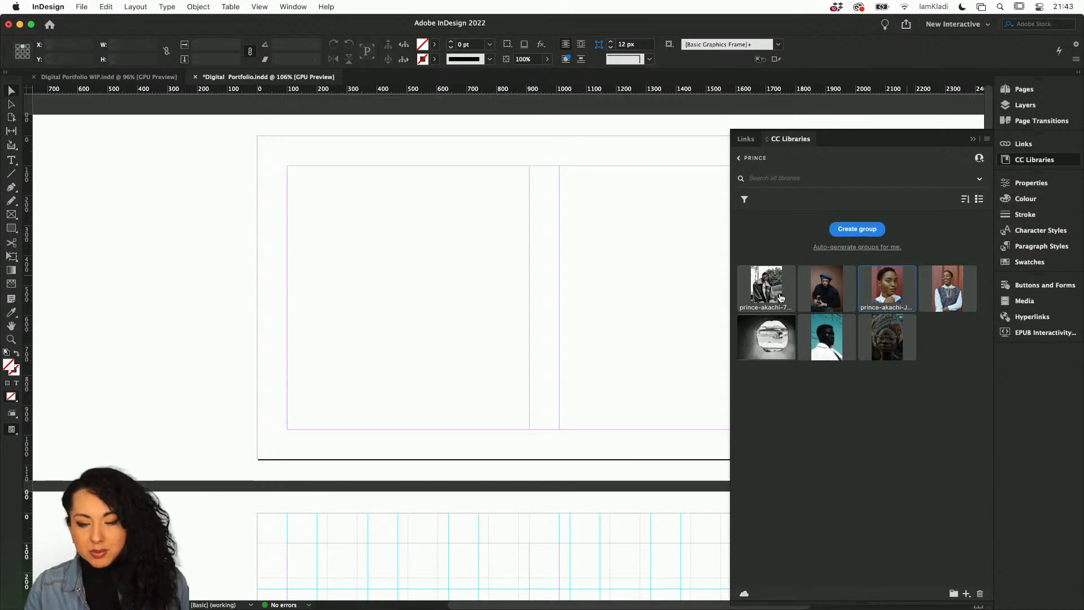
# Try placing the beret portrait from the library onto the first page at full size.
pyautogui.moveTo(826, 289); pyautogui.dragTo(440, 288)
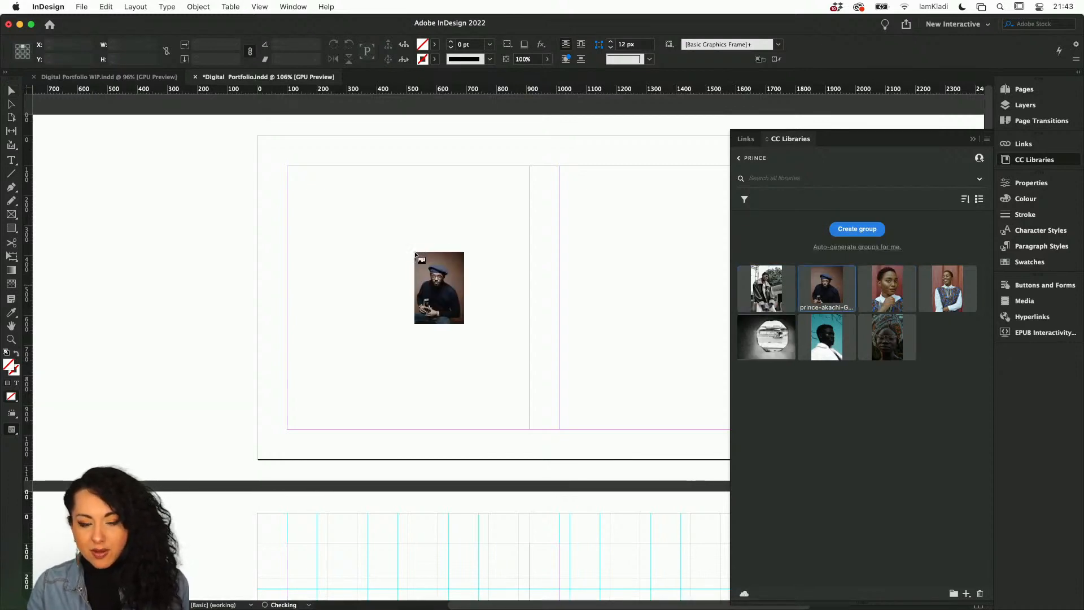
pyautogui.click(411, 246)
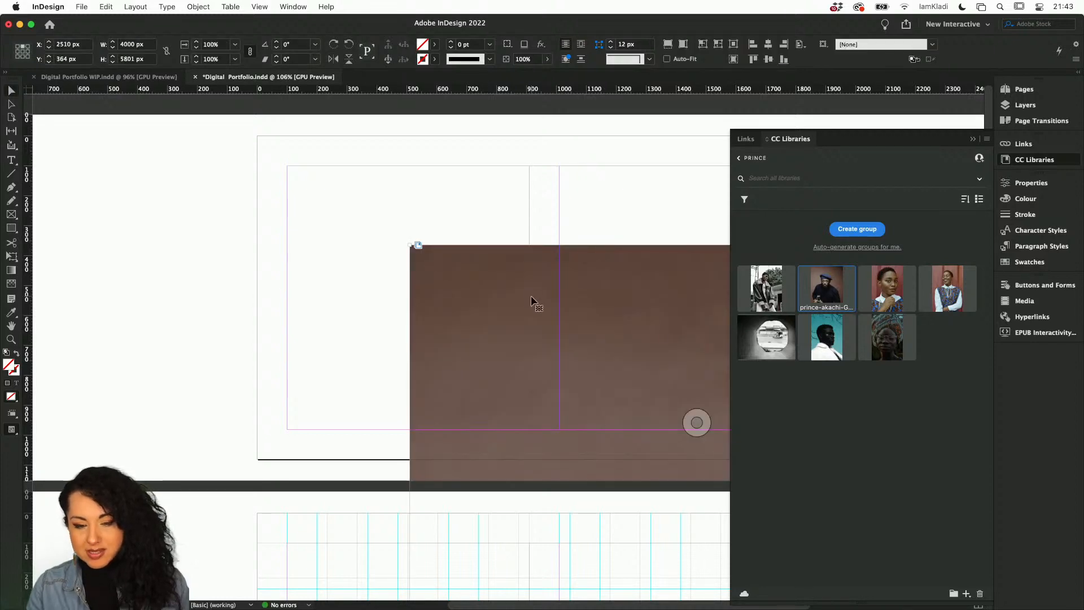
pyautogui.moveTo(531, 298); pyautogui.dragTo(366, 179)
pyautogui.press('super+minus')
pyautogui.press('super+minus')
pyautogui.press('super+minus')
pyautogui.press('super+minus')
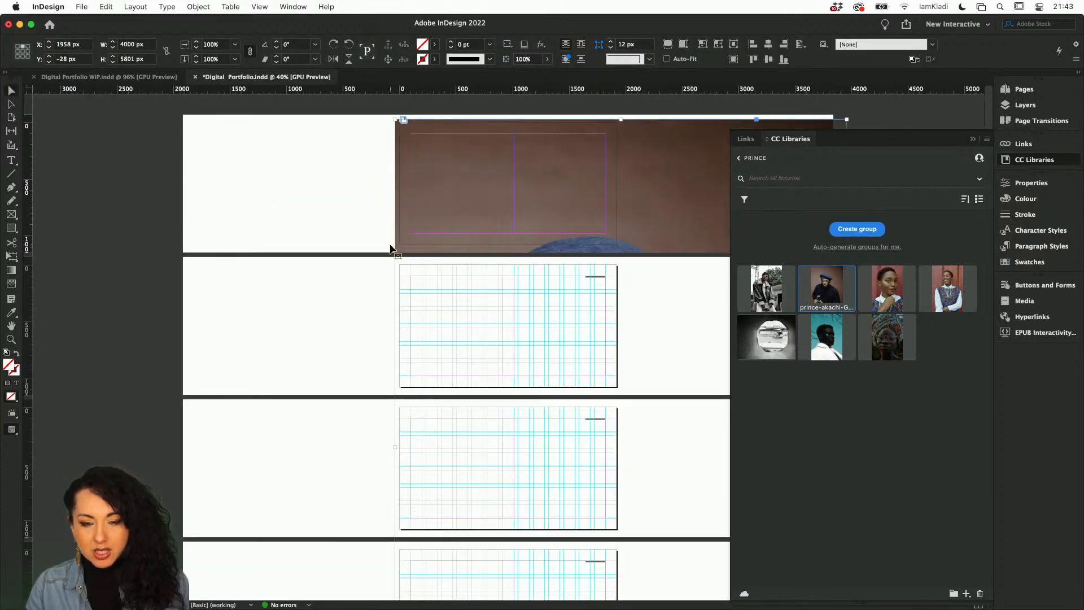
pyautogui.moveTo(396, 119); pyautogui.dragTo(646, 330)
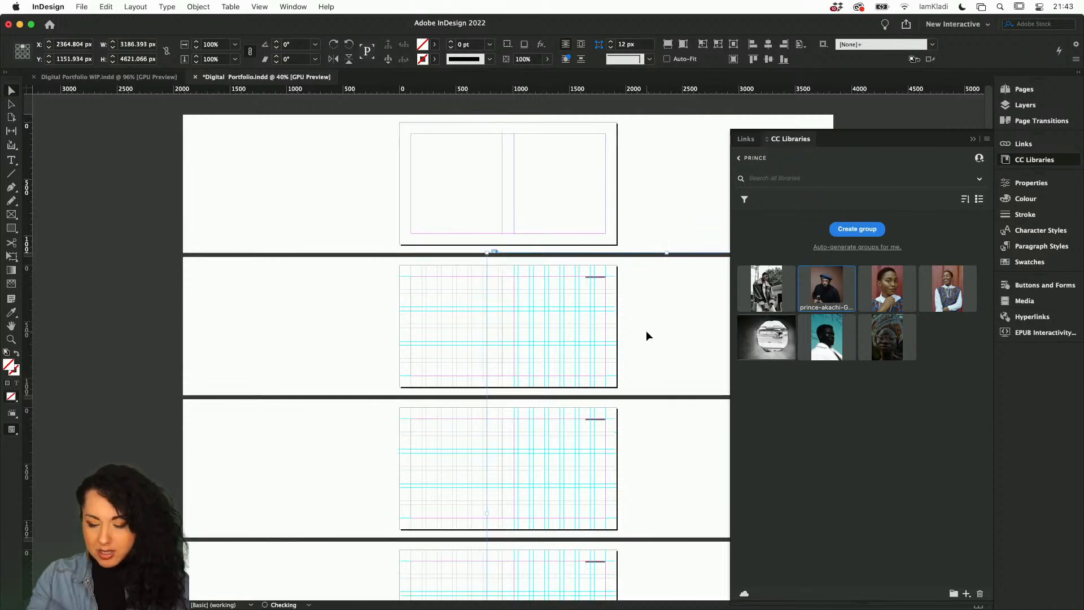
pyautogui.click(646, 331)
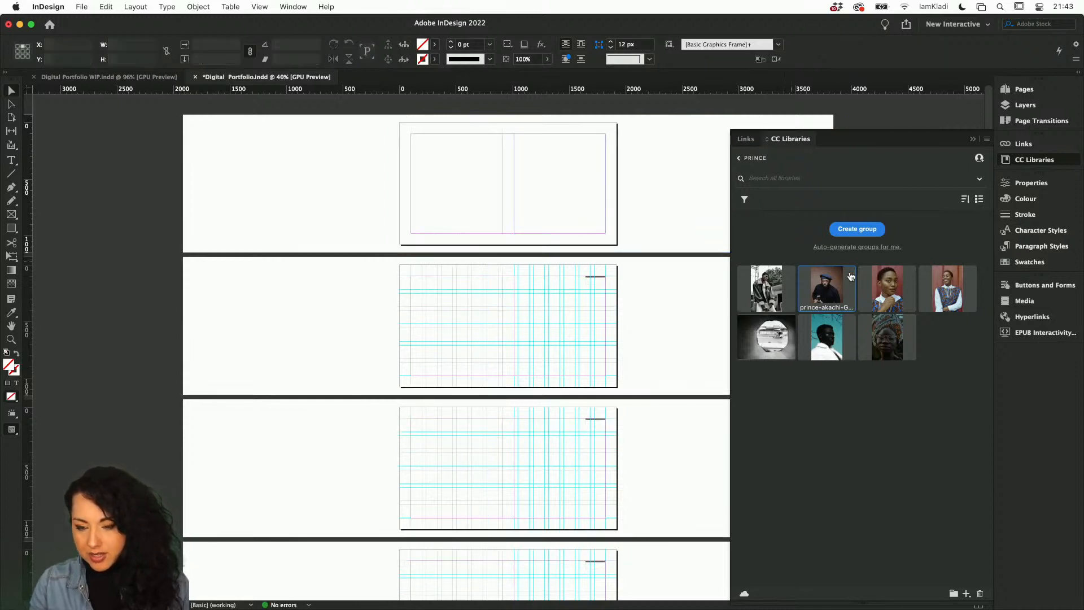
# Place the beret portrait from the library into the first page's left column, about 594 × 861 px.
pyautogui.moveTo(835, 288)
pyautogui.moveTo(835, 288); pyautogui.dragTo(446, 152)
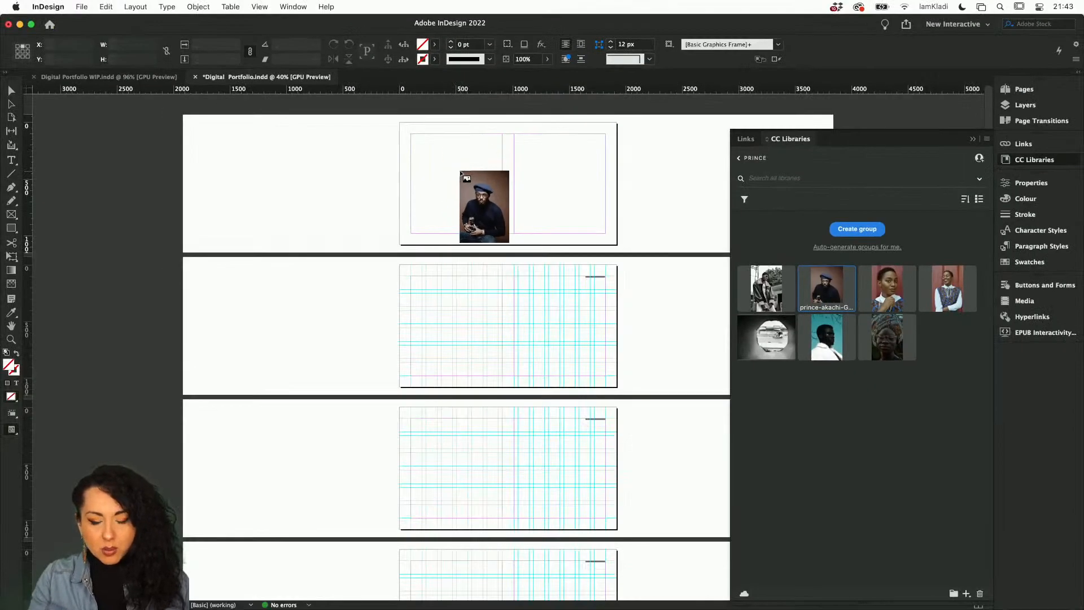
pyautogui.scroll(10, 477, 193)
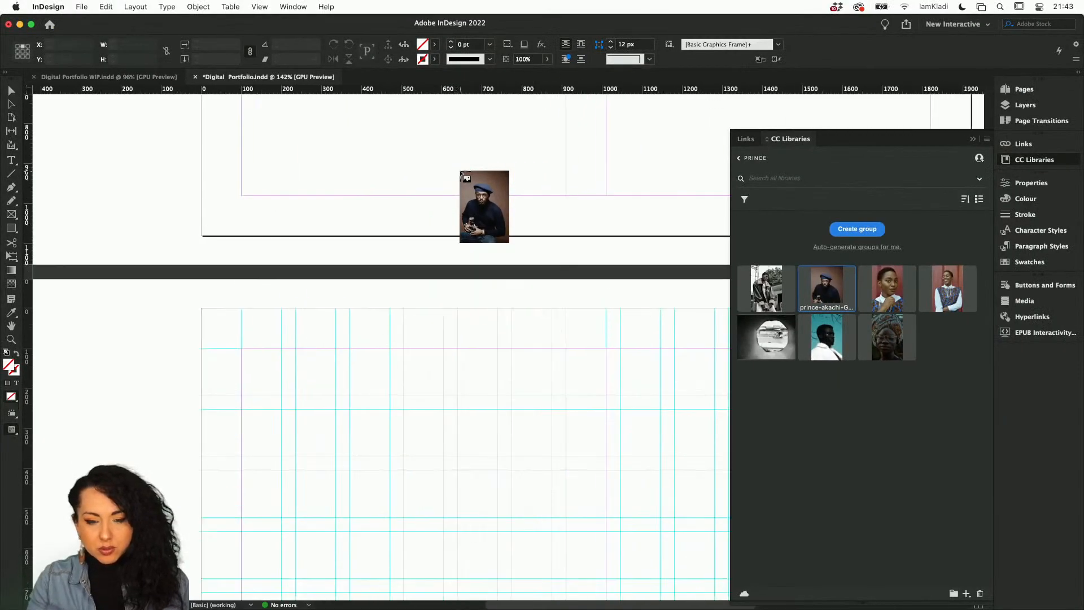
pyautogui.scroll(5, 477, 193)
pyautogui.scroll(5, 461, 173)
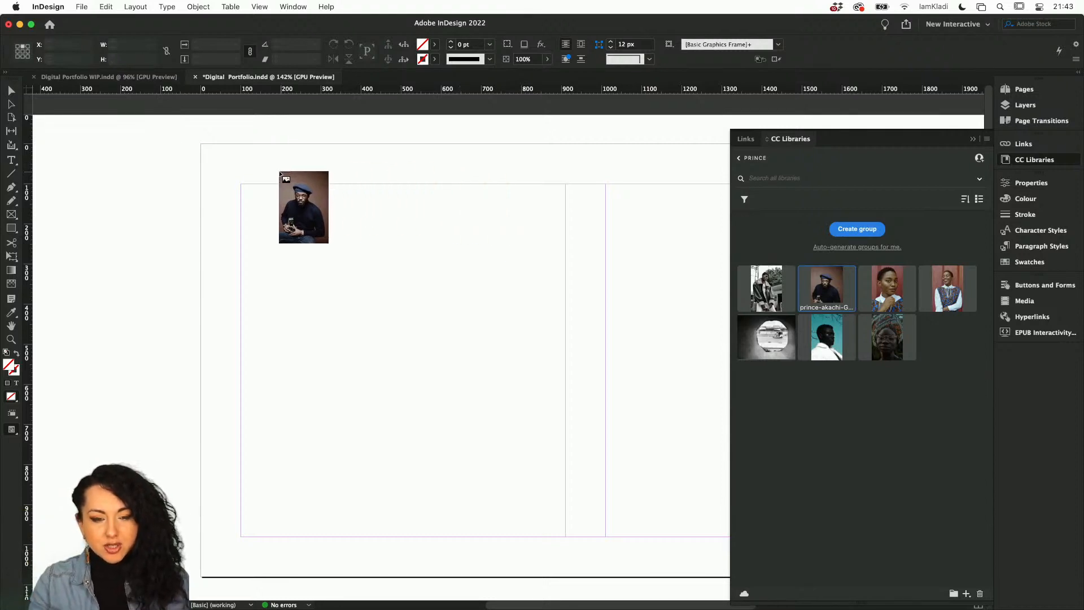
pyautogui.moveTo(249, 184); pyautogui.dragTo(487, 360)
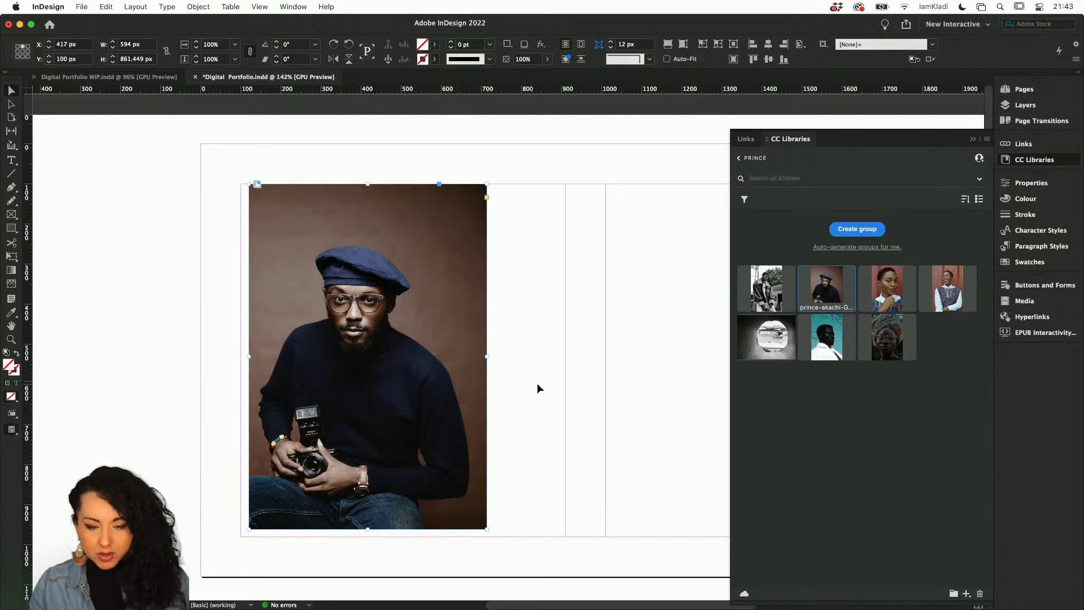
# Draw a rectangle frame about 448 × 616 px in the right column and fill it with the red-wall portrait from the library.
pyautogui.scroll(-2, 537, 387)
pyautogui.hscroll(3, 537, 387)
pyautogui.scroll(1, 539, 386)
pyautogui.hscroll(1, 539, 385)
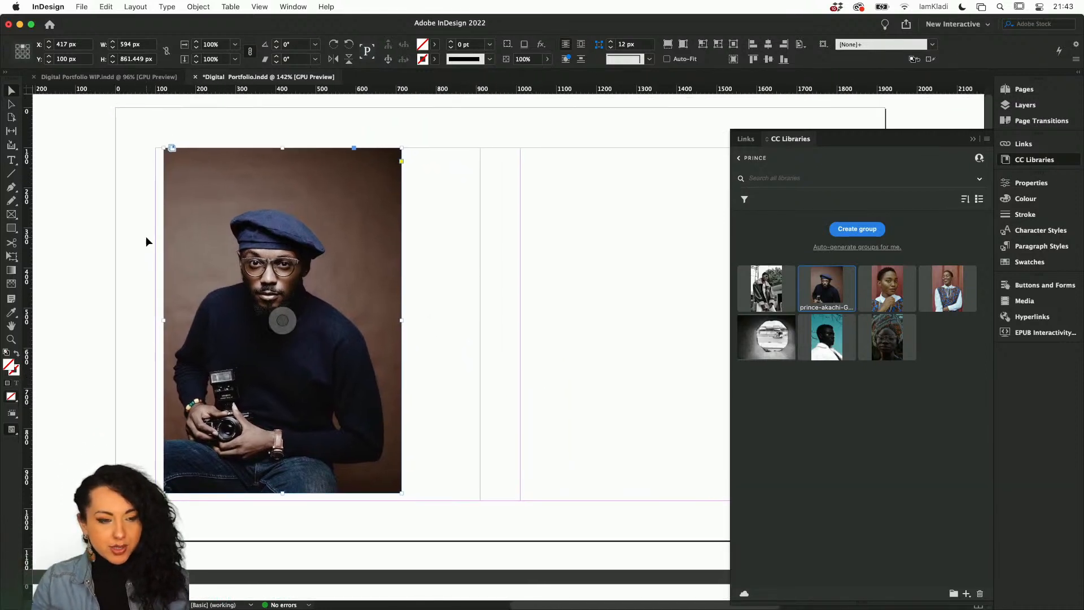
pyautogui.click(10, 215)
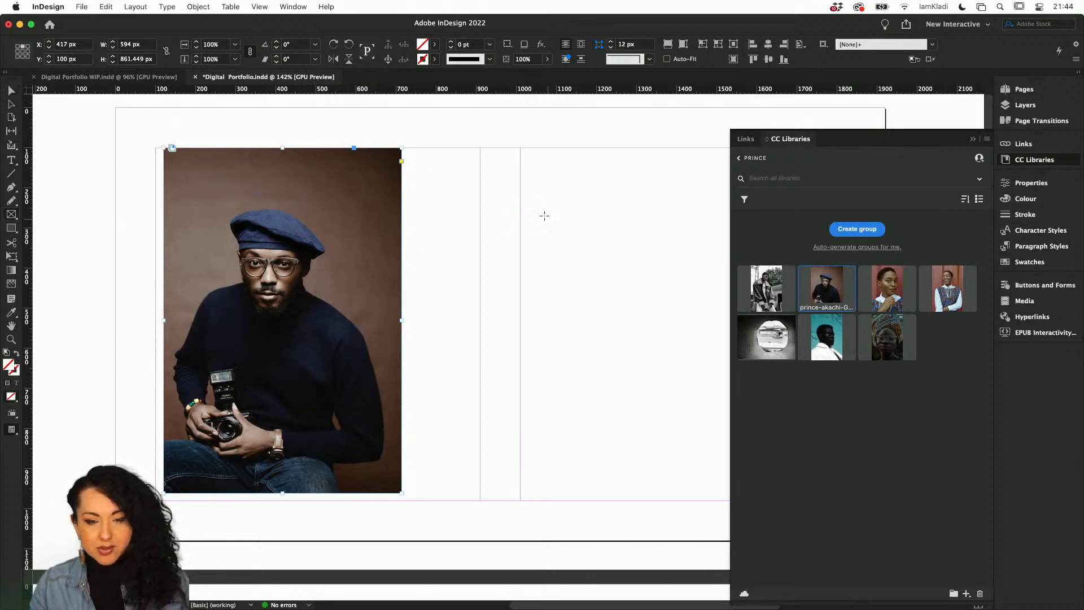
pyautogui.moveTo(518, 148); pyautogui.dragTo(700, 396)
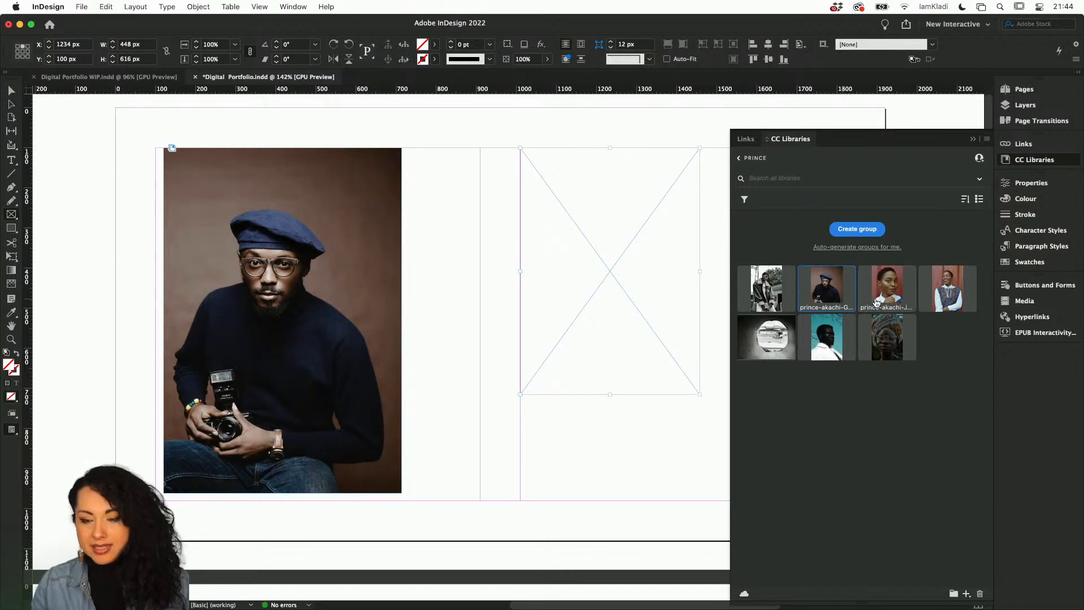
pyautogui.moveTo(888, 297); pyautogui.dragTo(611, 243)
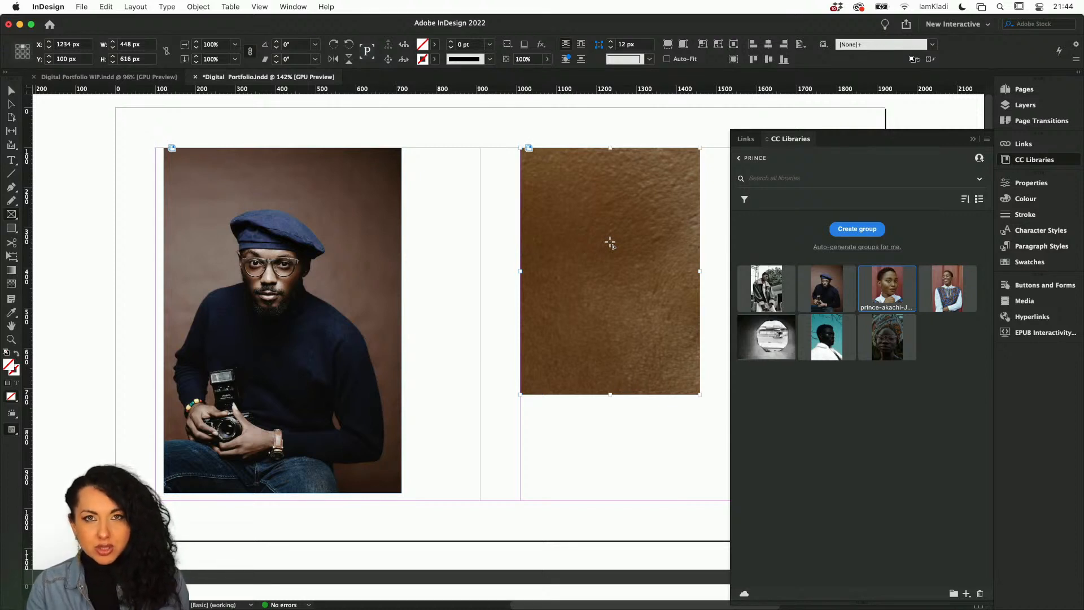
# Scale the red-wall portrait's content up and down inside its frame.
pyautogui.press('v')
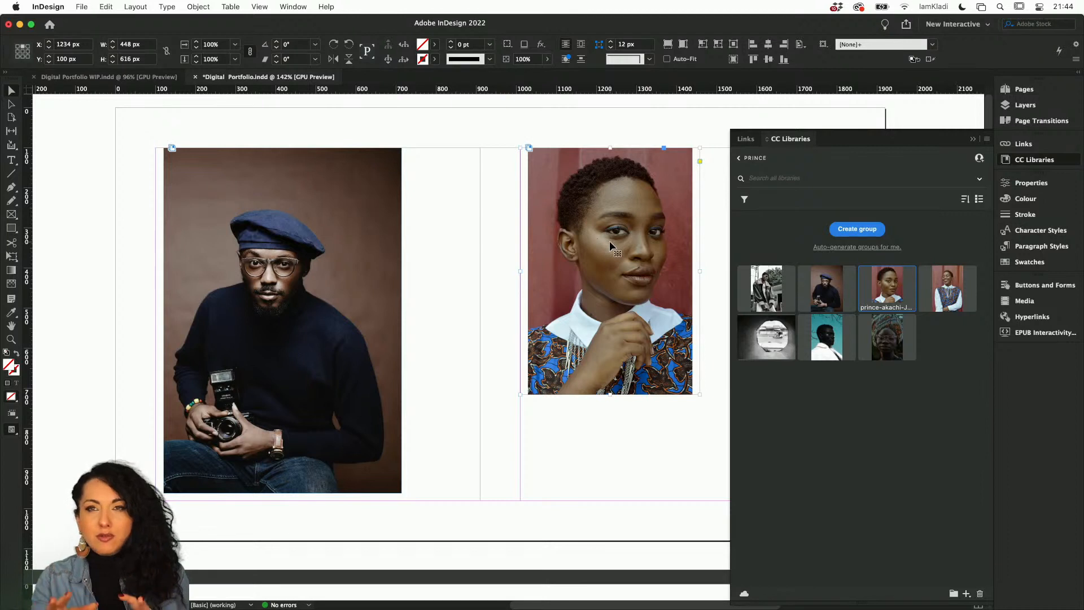
pyautogui.click(612, 272)
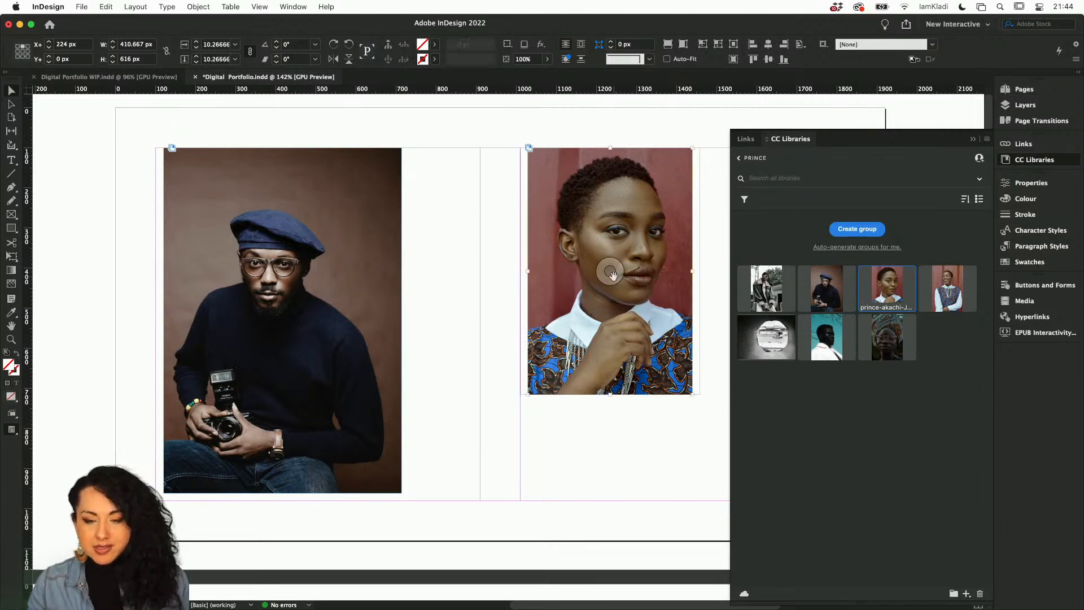
pyautogui.press('alt+super+period')
pyautogui.press('alt+super+period')
pyautogui.press('alt+super+period')
pyautogui.press('alt+super+period')
pyautogui.press('alt+super+period')
pyautogui.press('alt+super+period')
pyautogui.press('alt+super+period')
pyautogui.press('alt+super+period')
pyautogui.press('alt+super+period')
pyautogui.press('alt+super+period')
pyautogui.press('alt+super+period')
pyautogui.press('alt+super+period')
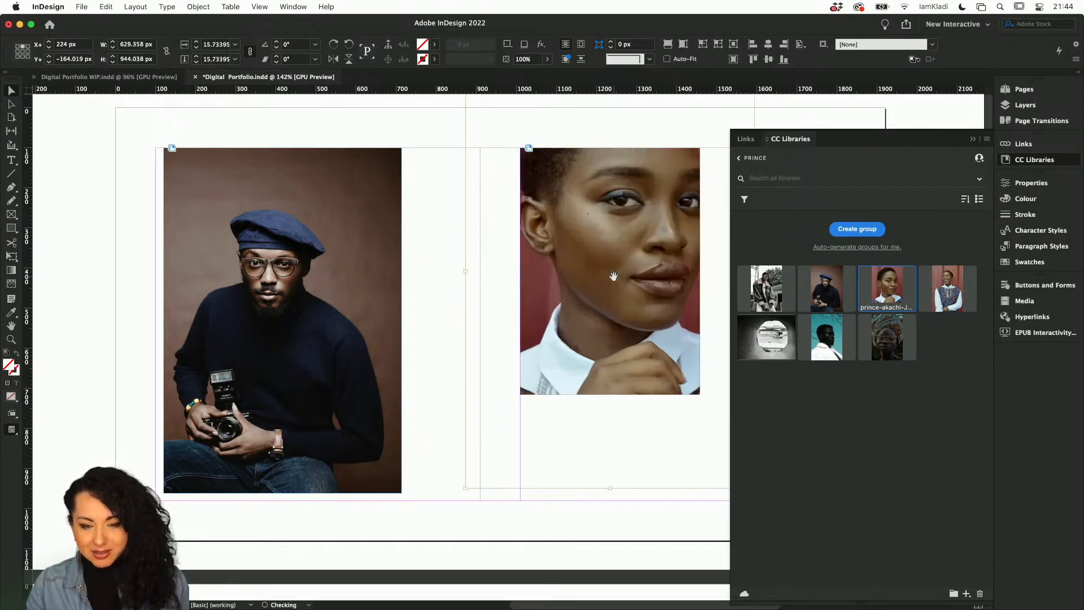
pyautogui.press('alt+super+comma')
pyautogui.press('alt+super+comma')
pyautogui.press('alt+super+comma')
pyautogui.press('alt+super+comma')
pyautogui.press('alt+super+comma')
pyautogui.press('alt+super+comma')
pyautogui.press('alt+super+comma')
pyautogui.press('alt+super+comma')
pyautogui.press('alt+super+comma')
pyautogui.press('alt+super+comma')
pyautogui.press('alt+super+comma')
pyautogui.press('alt+super+comma')
pyautogui.press('alt+super+comma')
pyautogui.press('alt+super+period')
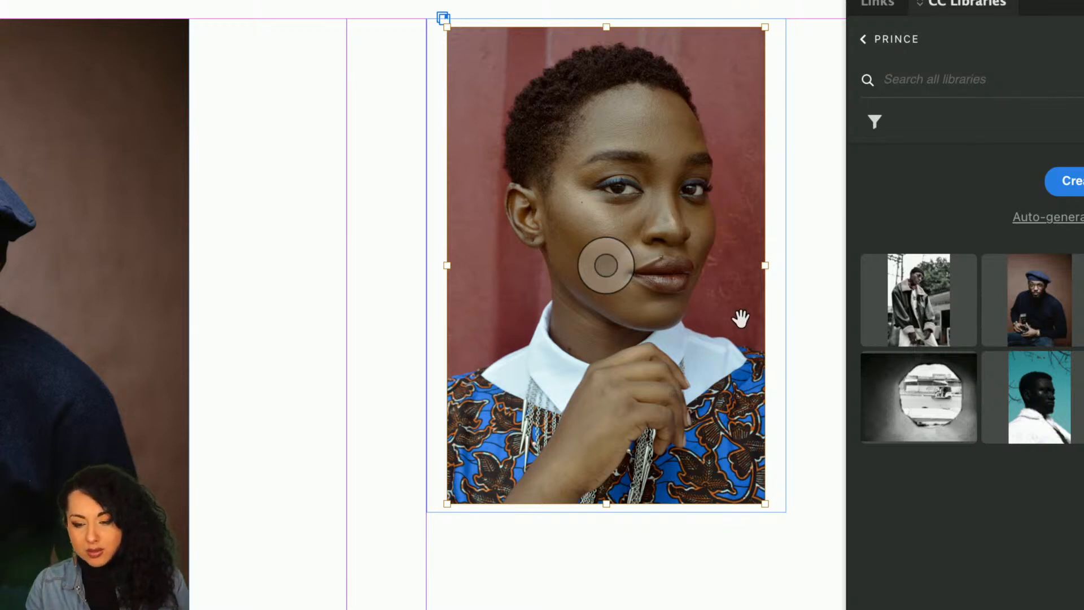
# Enlarge the portrait's frame and scale the image down within it.
pyautogui.click(785, 374)
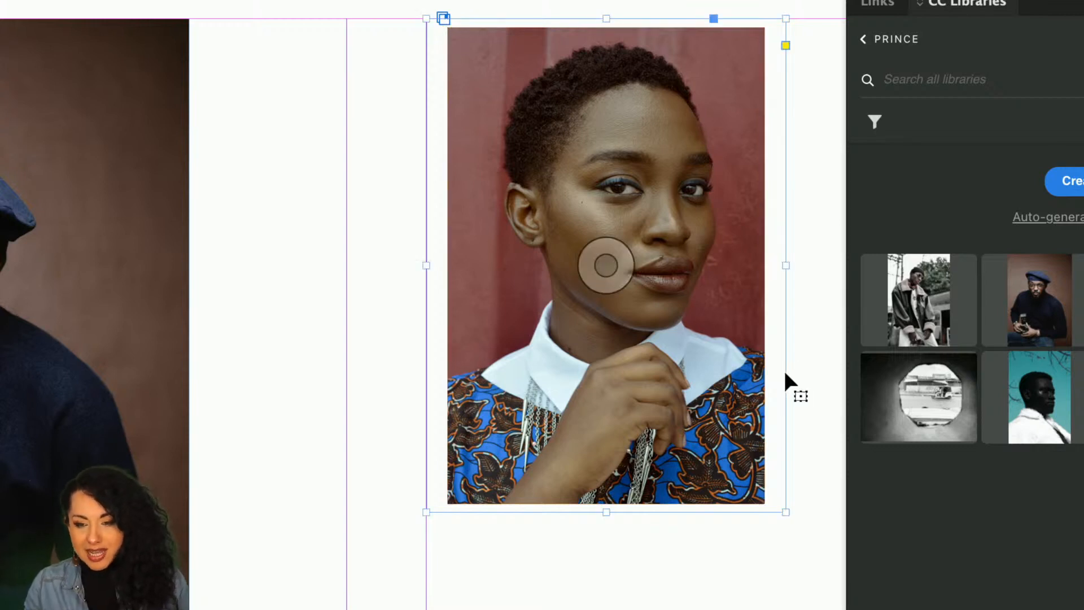
pyautogui.moveTo(737, 479); pyautogui.dragTo(812, 531)
pyautogui.click(619, 275)
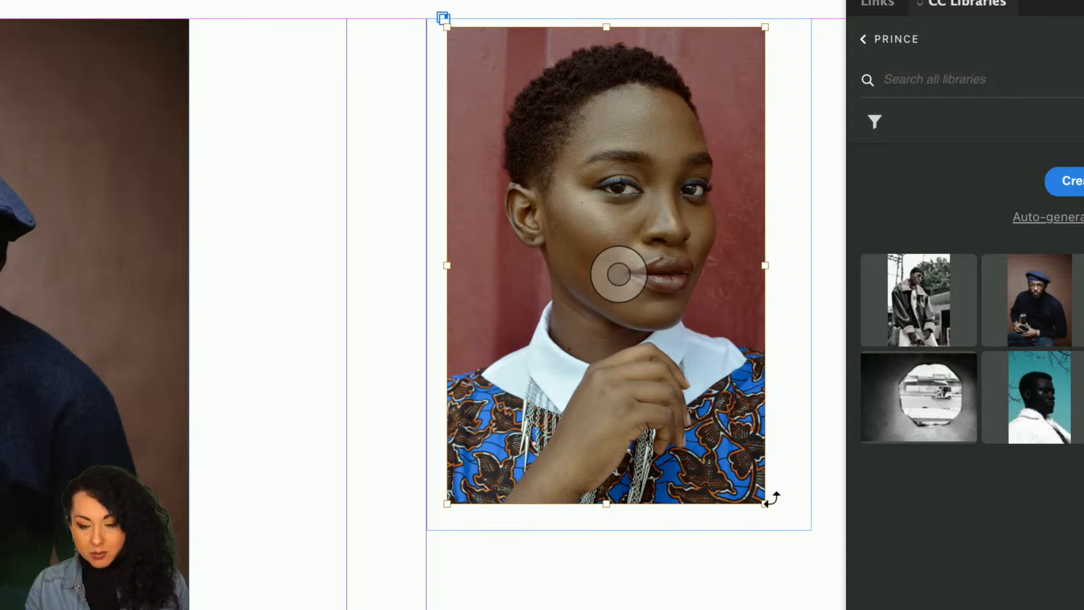
pyautogui.moveTo(767, 503); pyautogui.dragTo(746, 464)
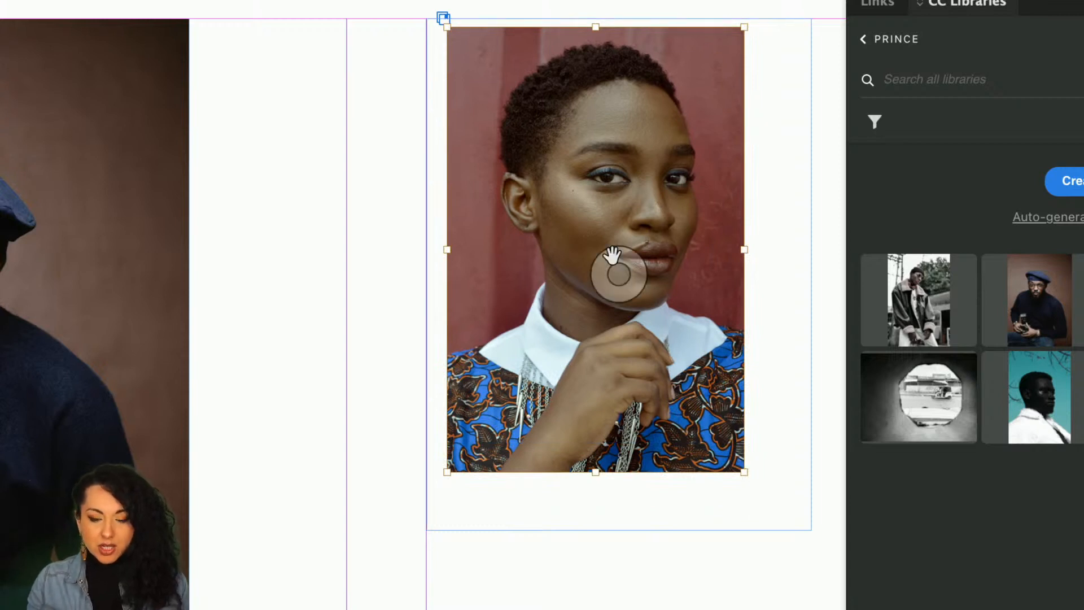
# Fill the red-wall portrait's frame proportionally and reposition the image inside it.
pyautogui.press('super+alt+period')
pyautogui.press('super+alt+period')
pyautogui.press('super+alt+period')
pyautogui.press('super+alt+period')
pyautogui.press('super+alt+period')
pyautogui.press('super+alt+period')
pyautogui.press('super+alt+period')
pyautogui.press('super+alt+period')
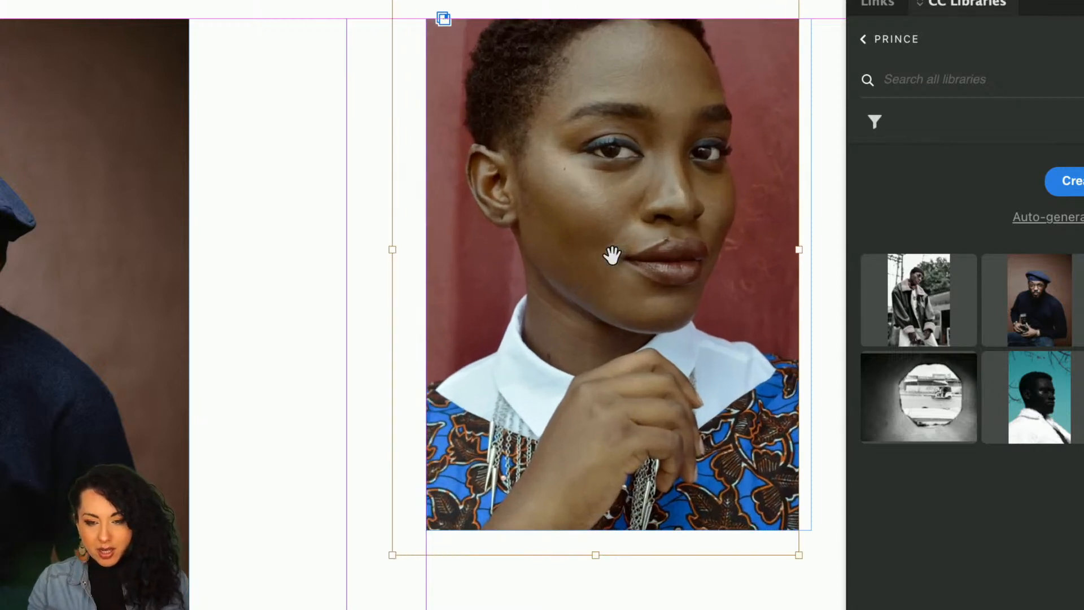
pyautogui.press('super+alt+comma')
pyautogui.press('super+alt+comma')
pyautogui.press('super+alt+comma')
pyautogui.press('super+alt+comma')
pyautogui.press('super+alt+comma')
pyautogui.press('super+alt+comma')
pyautogui.press('super+alt+comma')
pyautogui.press('super+alt+comma')
pyautogui.press('super+alt+comma')
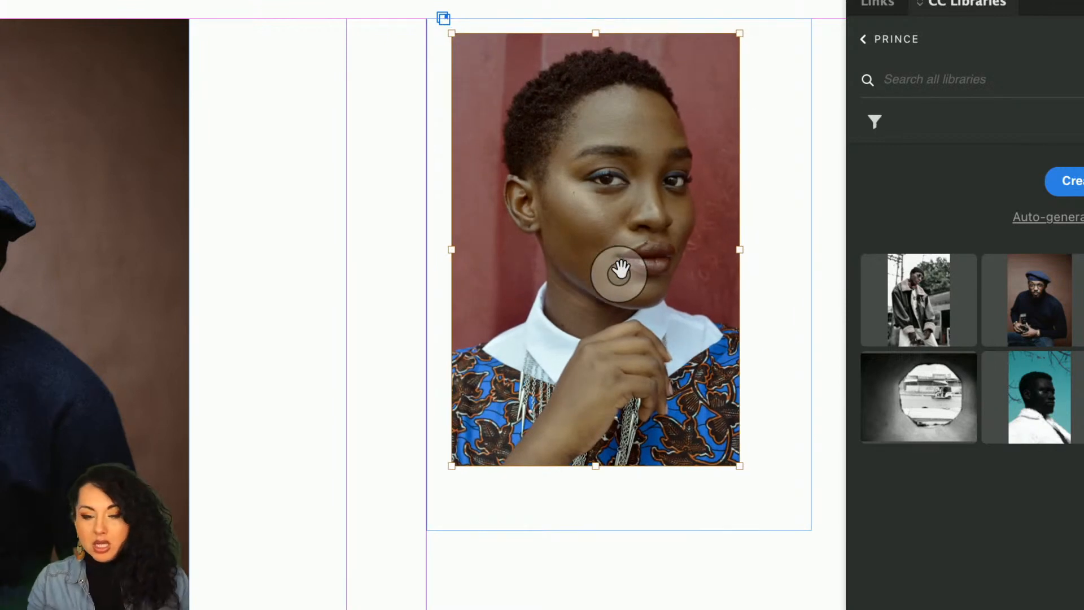
pyautogui.press('super+alt+shift+c')
pyautogui.moveTo(619, 271); pyautogui.dragTo(676, 299)
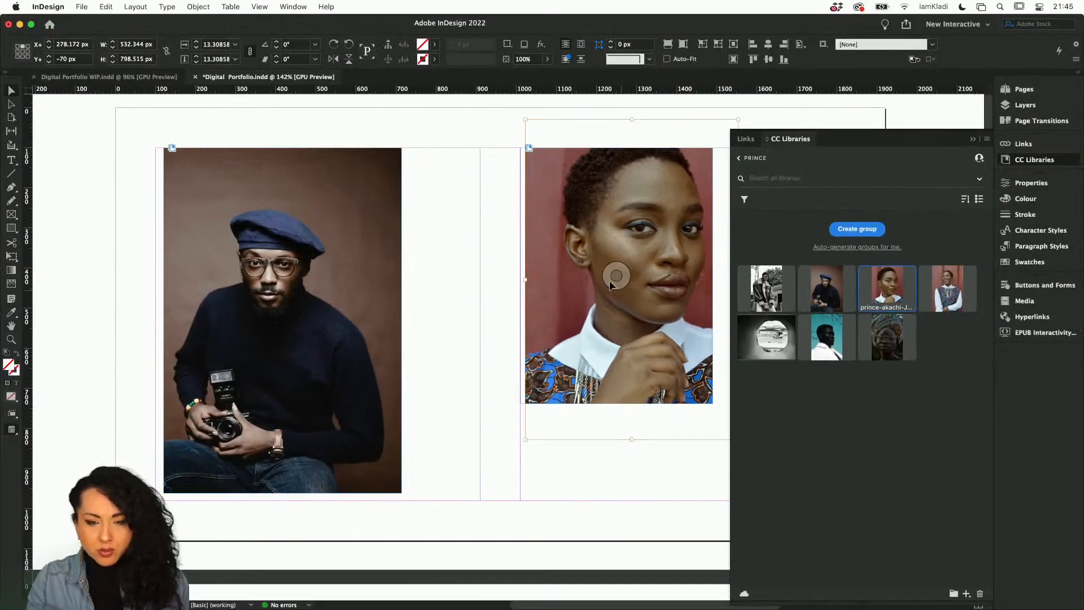
pyautogui.moveTo(620, 289); pyautogui.dragTo(596, 306)
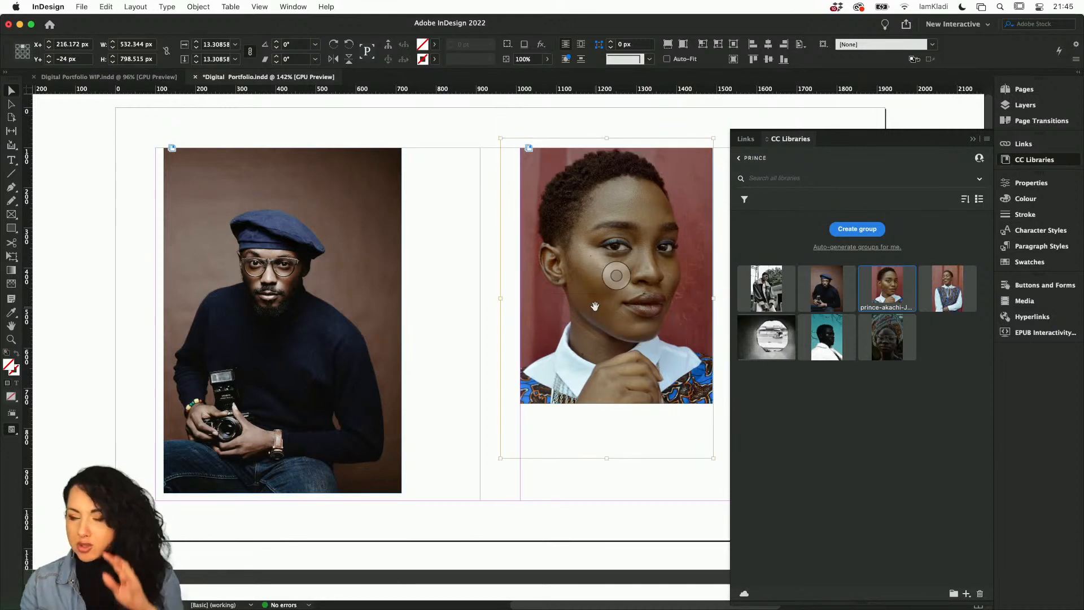
pyautogui.click(446, 299)
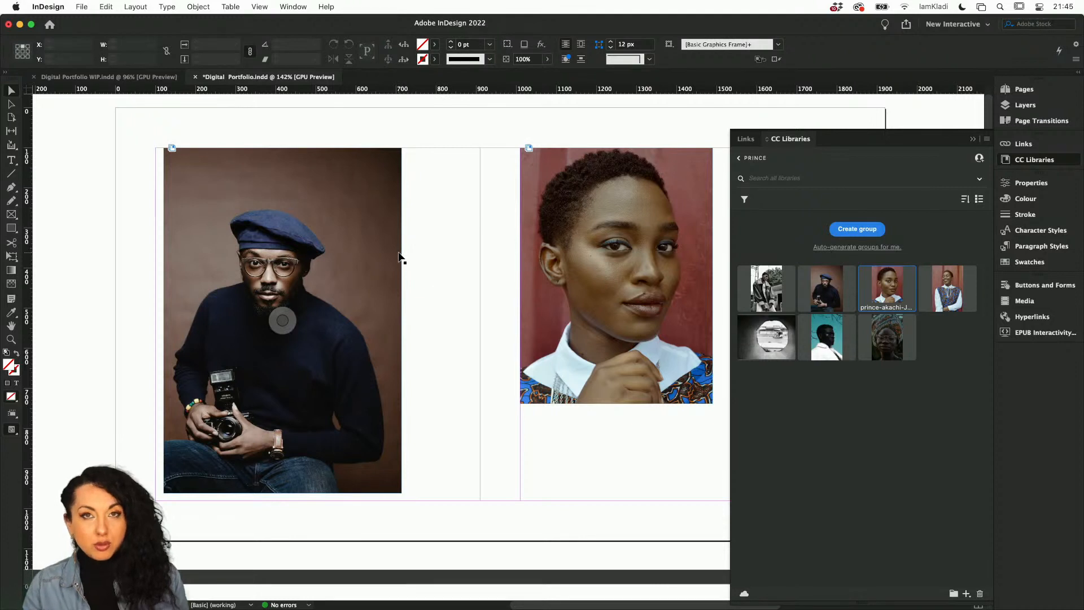
pyautogui.moveTo(388, 134); pyautogui.dragTo(552, 282)
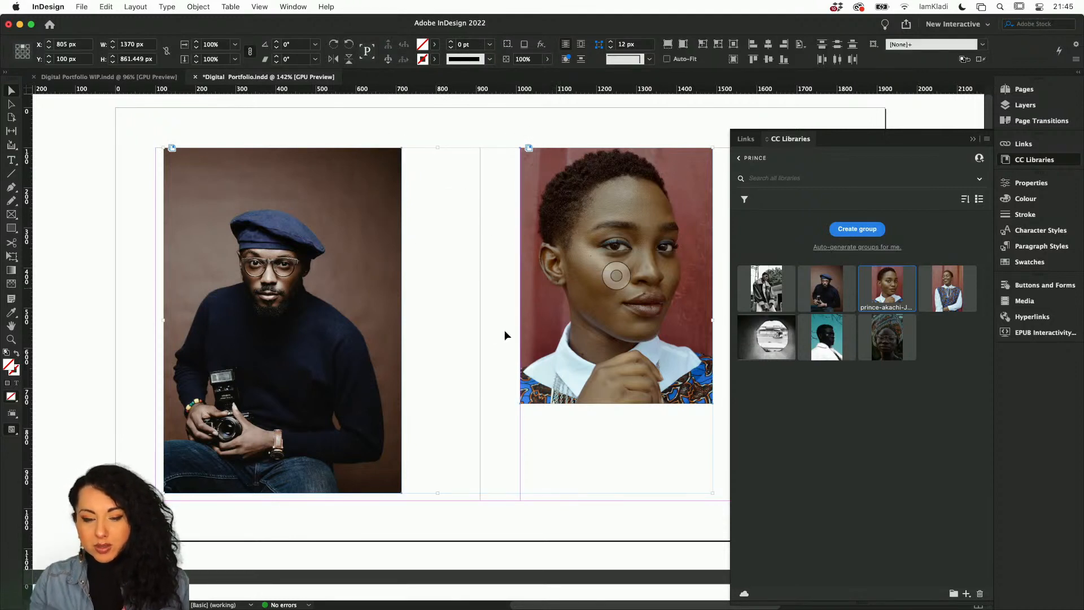
pyautogui.click(597, 405)
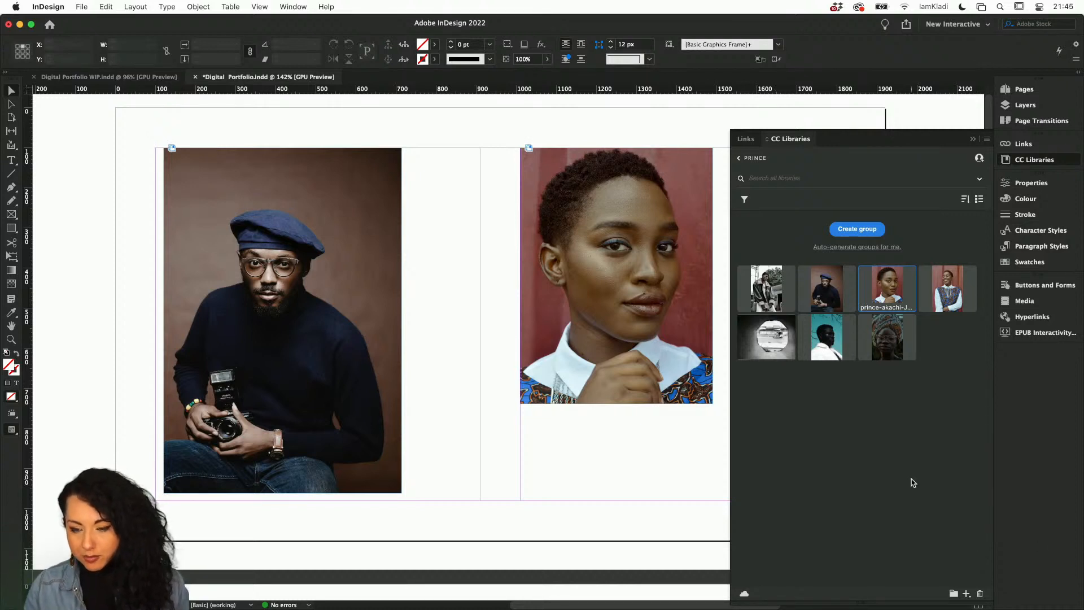
# Open Extract from Image from the library and load the red-wall portrait file prince-akachi-J1OScm_uHUQ-unsplash.jpeg.
pyautogui.click(967, 595)
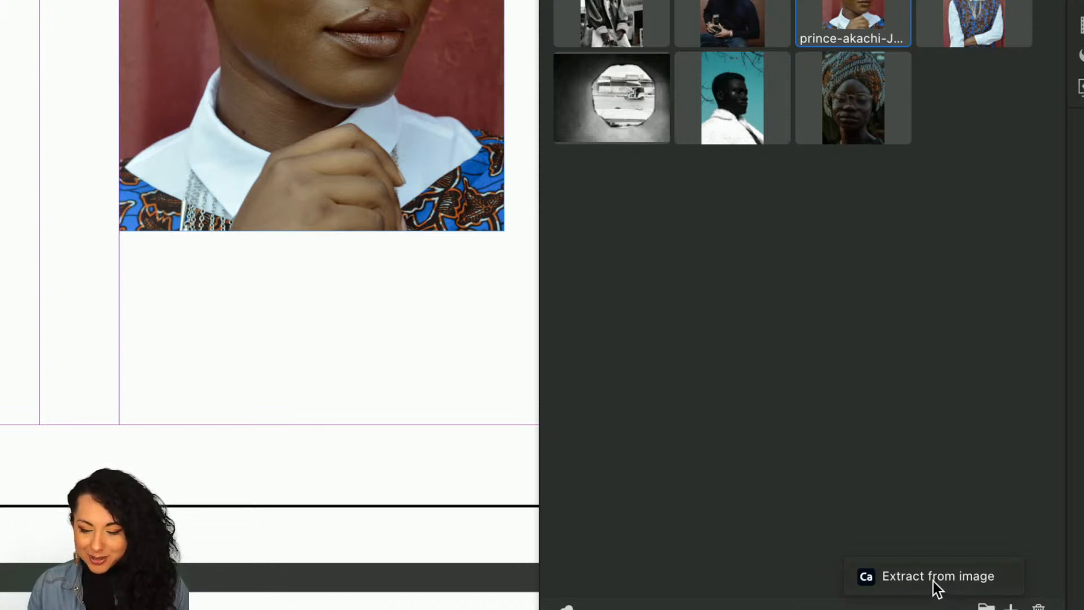
pyautogui.click(933, 581)
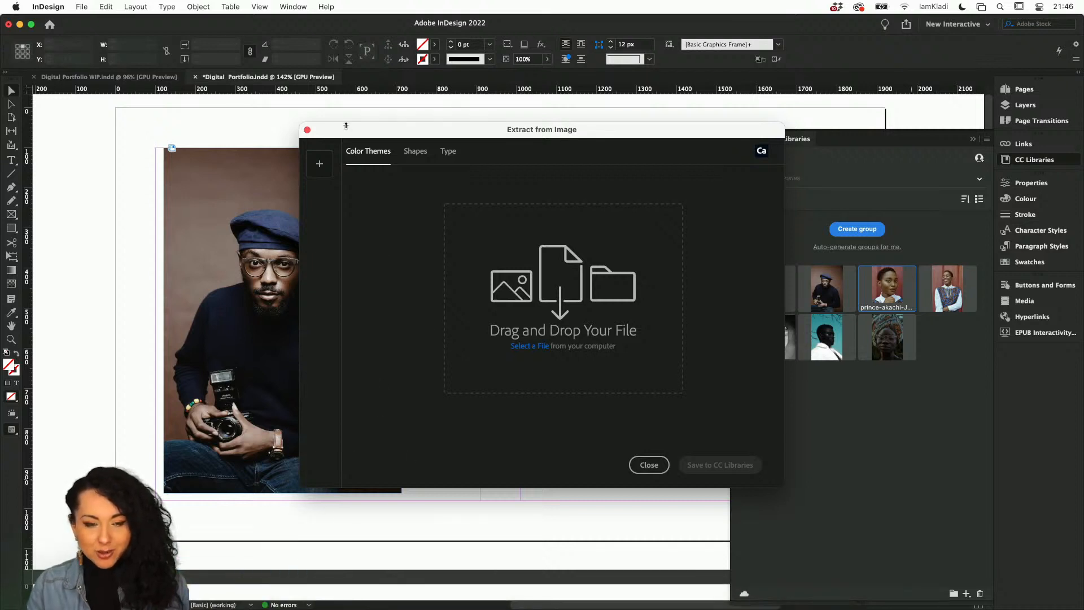
pyautogui.click(320, 169)
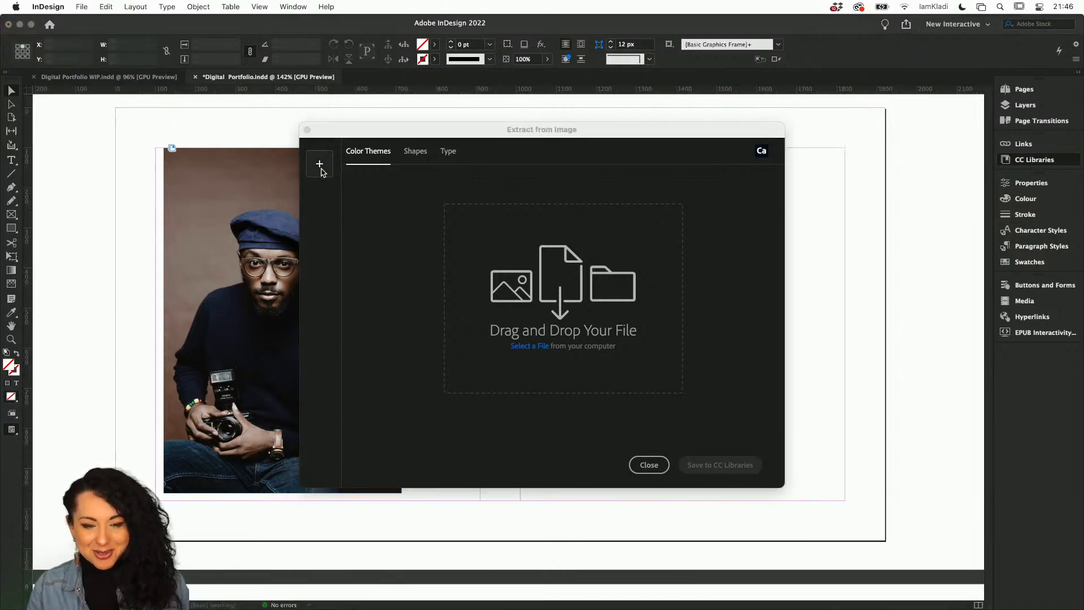
pyautogui.click(469, 188)
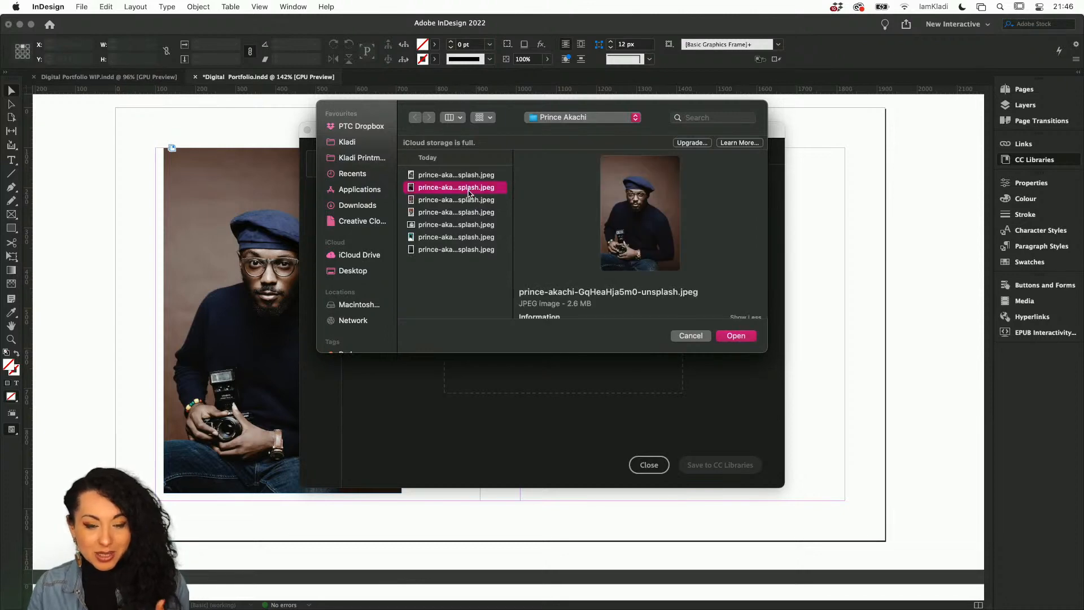
pyautogui.click(470, 199)
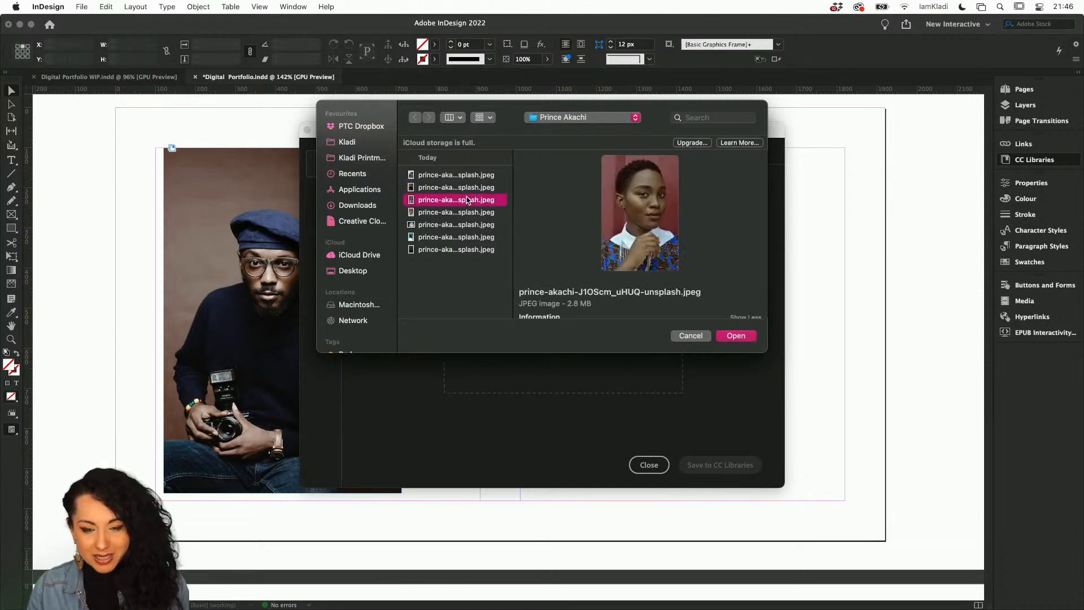
pyautogui.click(737, 335)
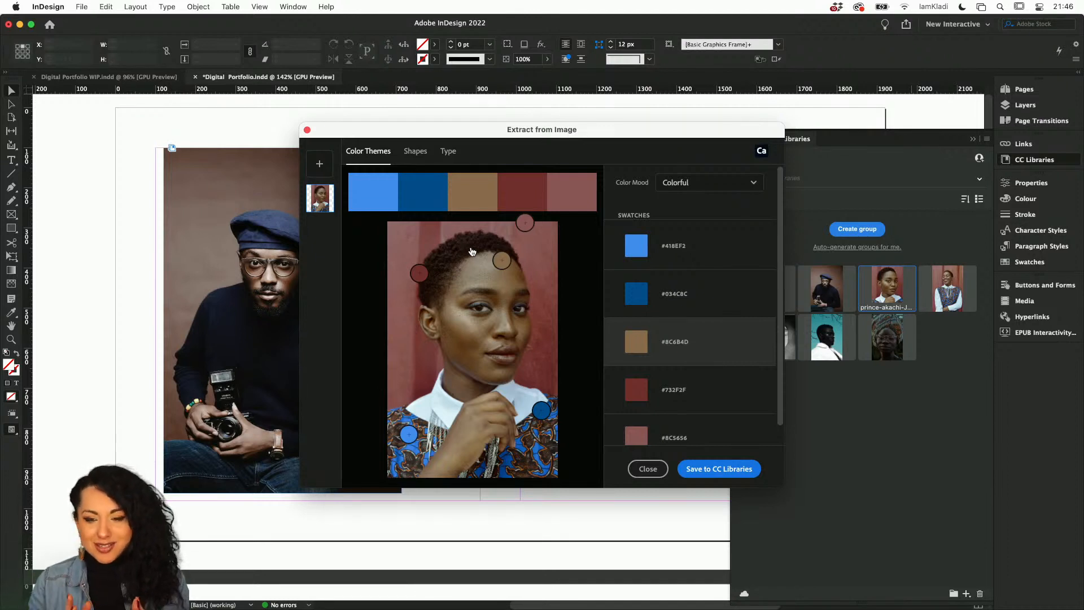
pyautogui.click(764, 153)
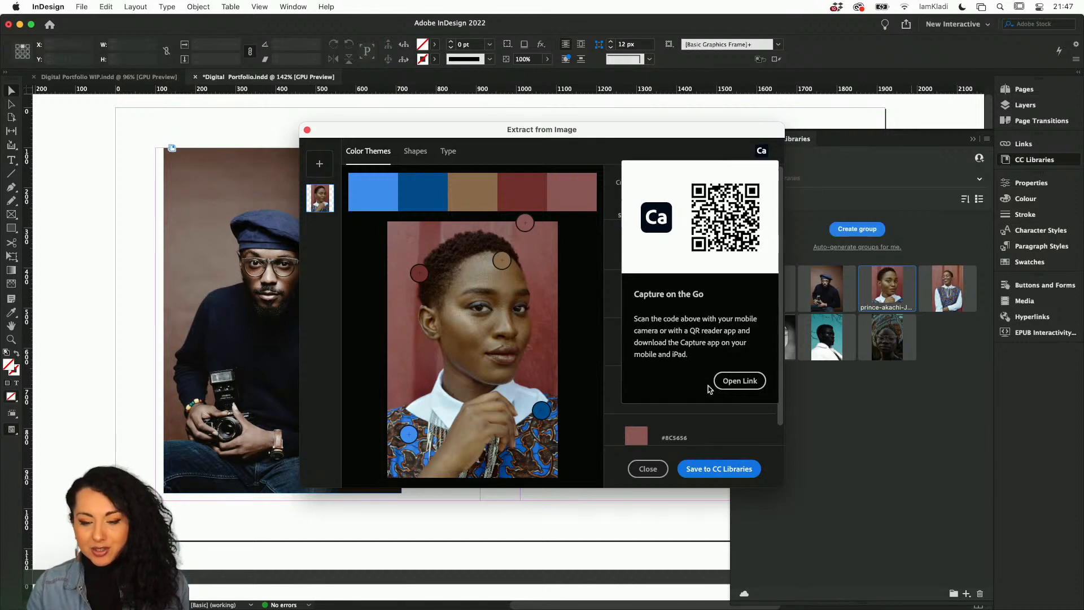
pyautogui.scroll(-1, 725, 421)
pyautogui.click(621, 472)
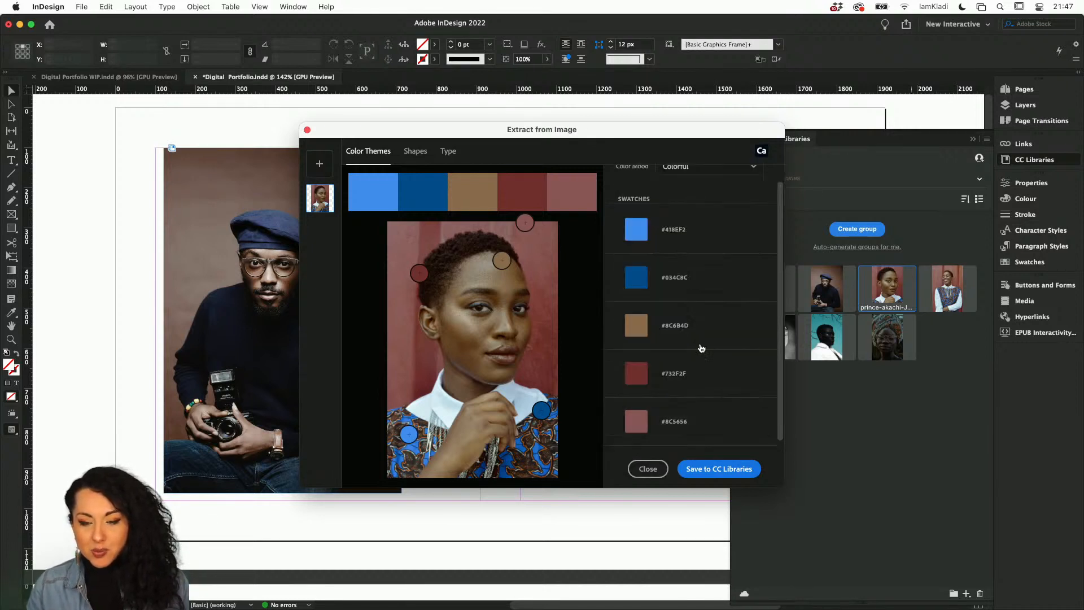
# Move three colour sampling points on the red-wall portrait and save the colour theme to CC Libraries.
pyautogui.moveTo(502, 261); pyautogui.dragTo(480, 268)
pyautogui.moveTo(525, 223); pyautogui.dragTo(537, 228)
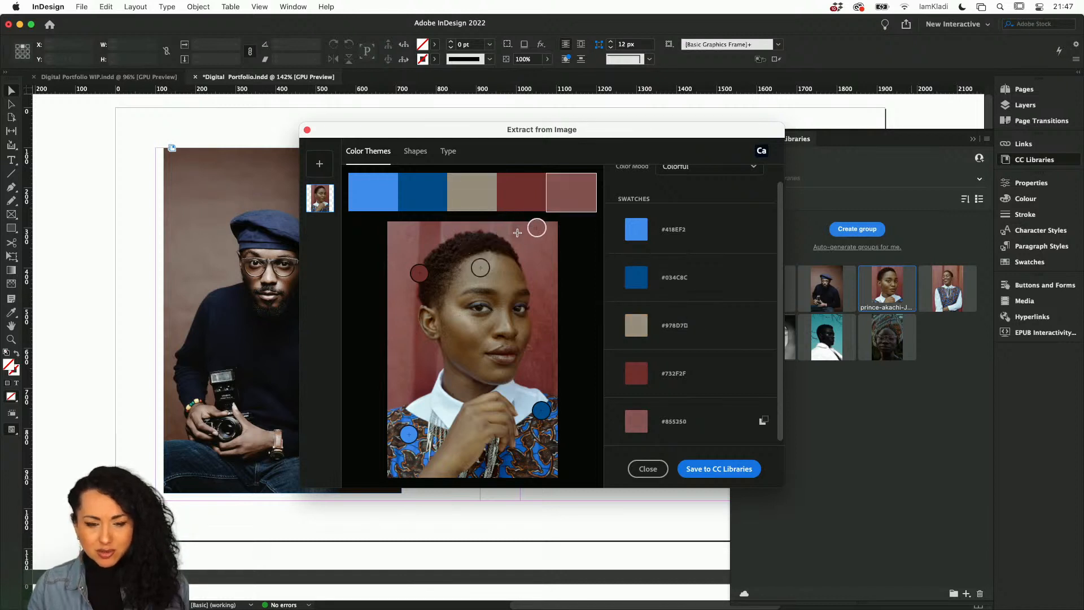
pyautogui.moveTo(541, 411); pyautogui.dragTo(538, 427)
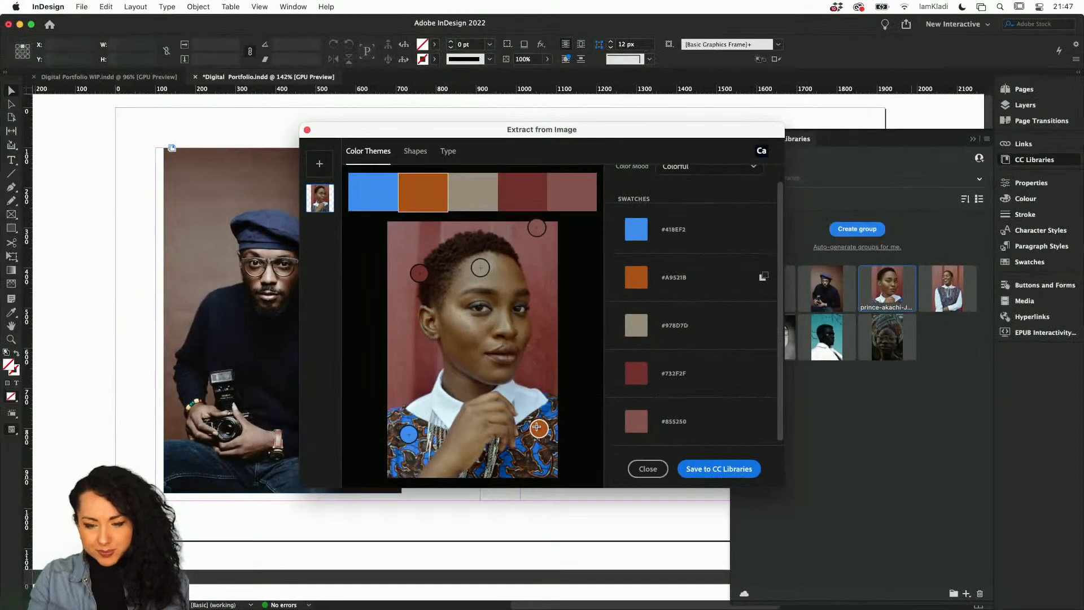
pyautogui.click(733, 474)
# Switch the colour mood to Bright and save that colour theme to CC Libraries.
pyautogui.moveTo(695, 132); pyautogui.dragTo(586, 142)
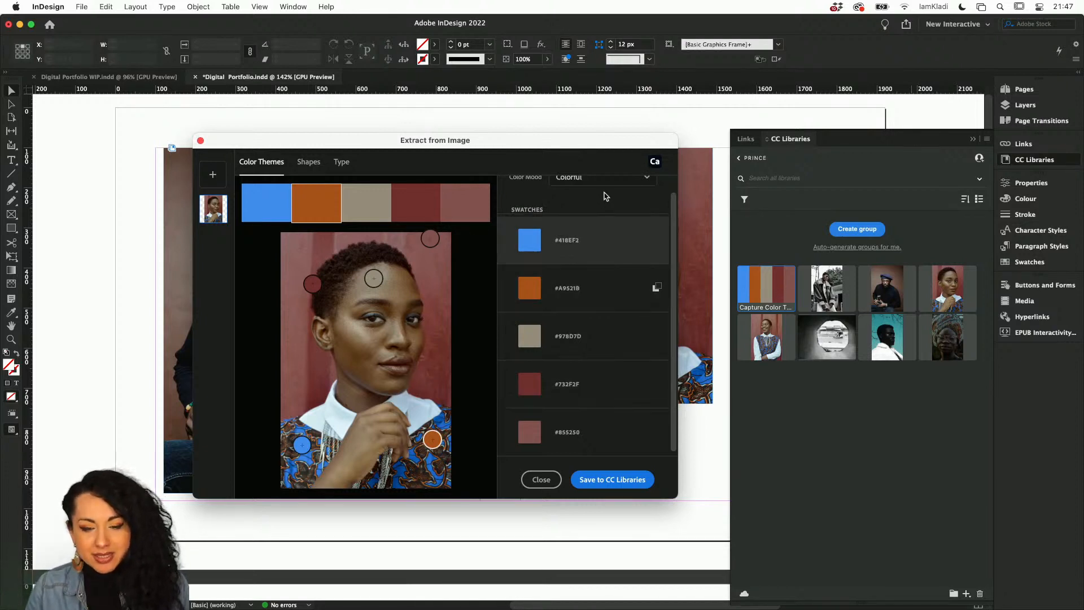
pyautogui.click(653, 182)
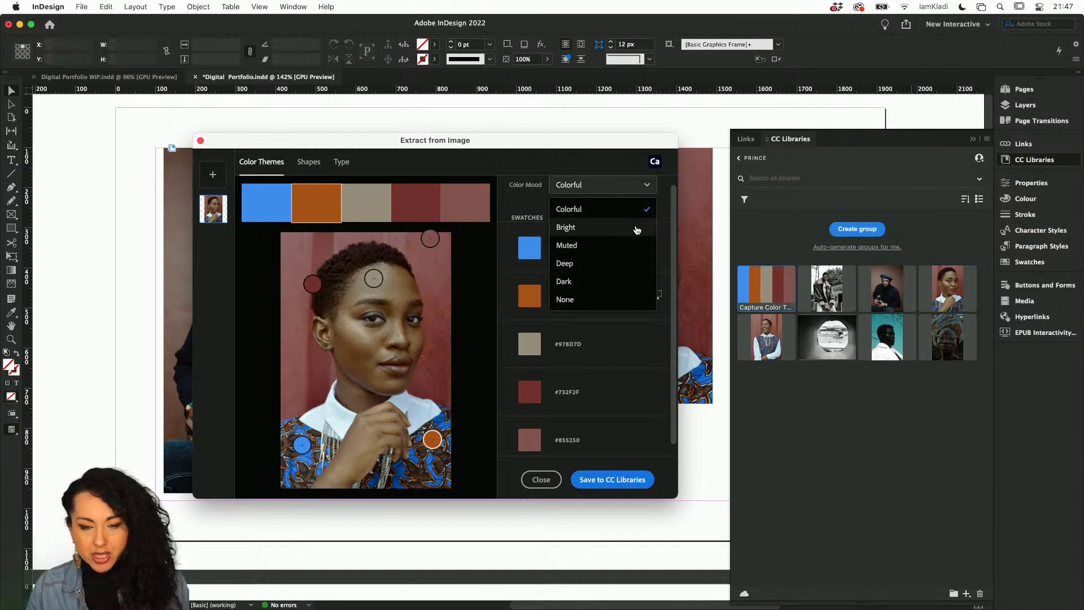
pyautogui.click(642, 226)
pyautogui.click(640, 187)
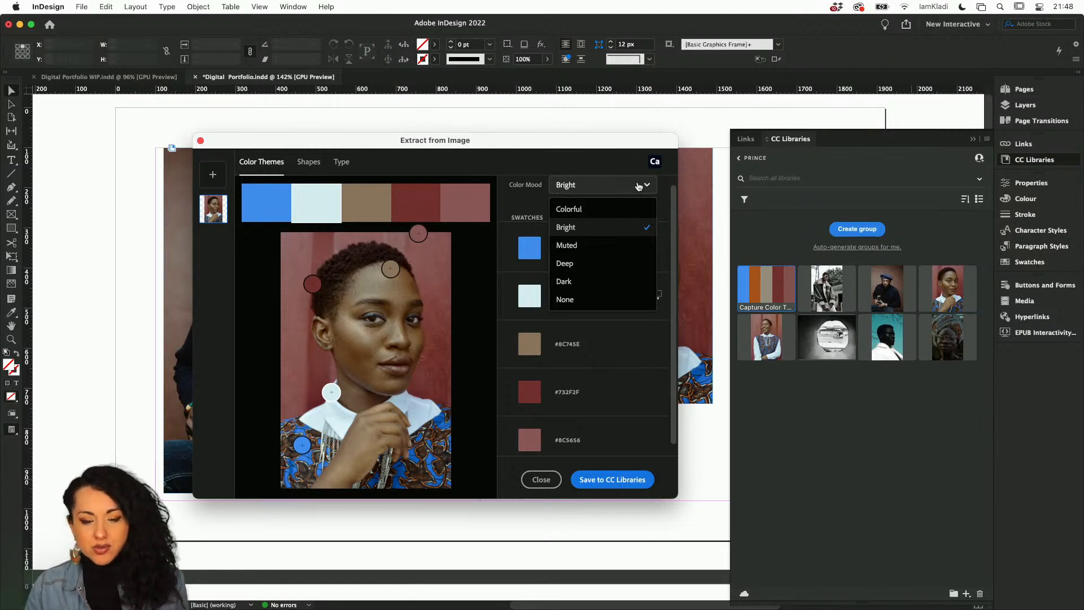
pyautogui.click(605, 479)
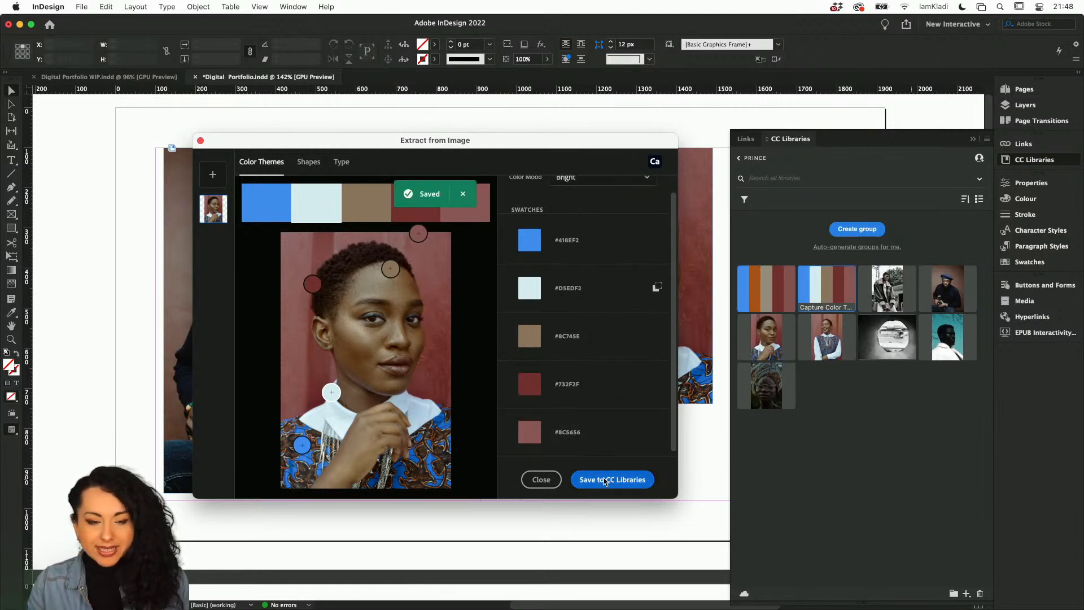
# Add the beret portrait prince-akachi-GqHeaHja5m0-unsplash.jpeg to the extractor and save its colour theme to CC Libraries.
pyautogui.click(219, 172)
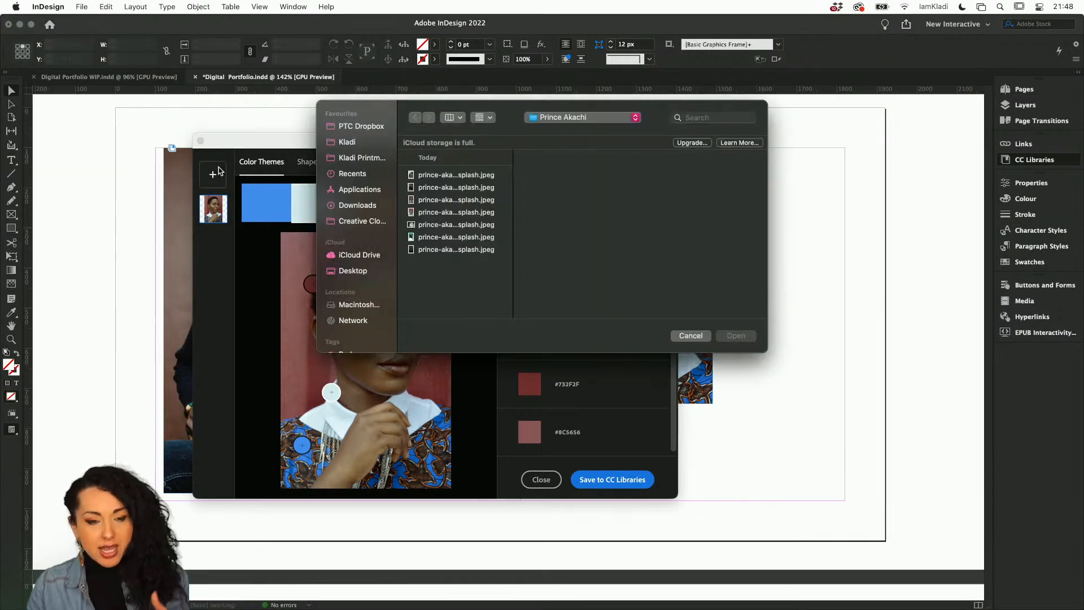
pyautogui.click(418, 188)
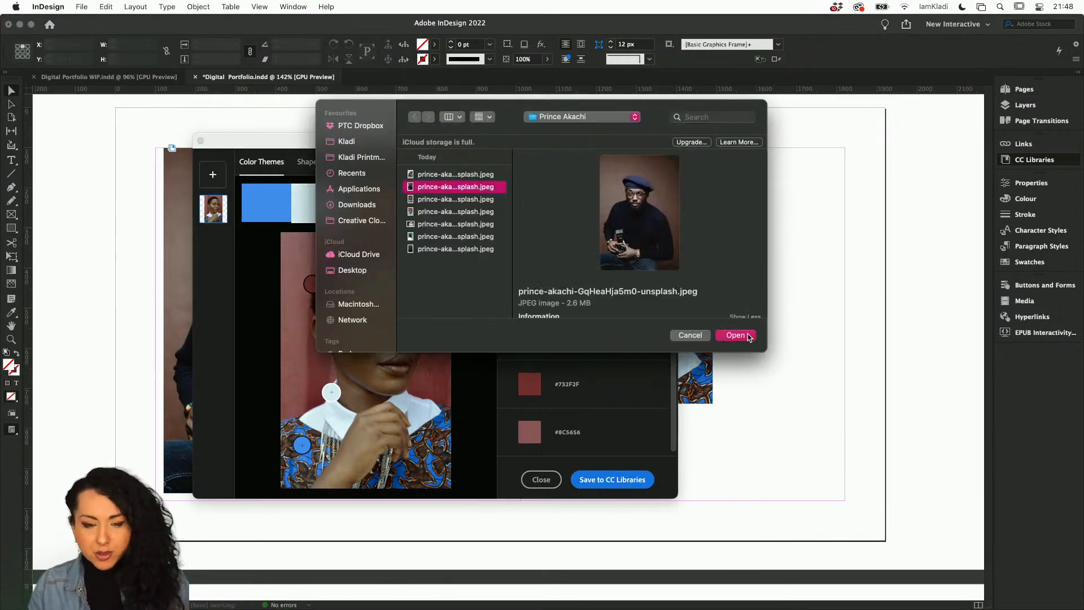
pyautogui.click(748, 335)
pyautogui.scroll(-1, 639, 430)
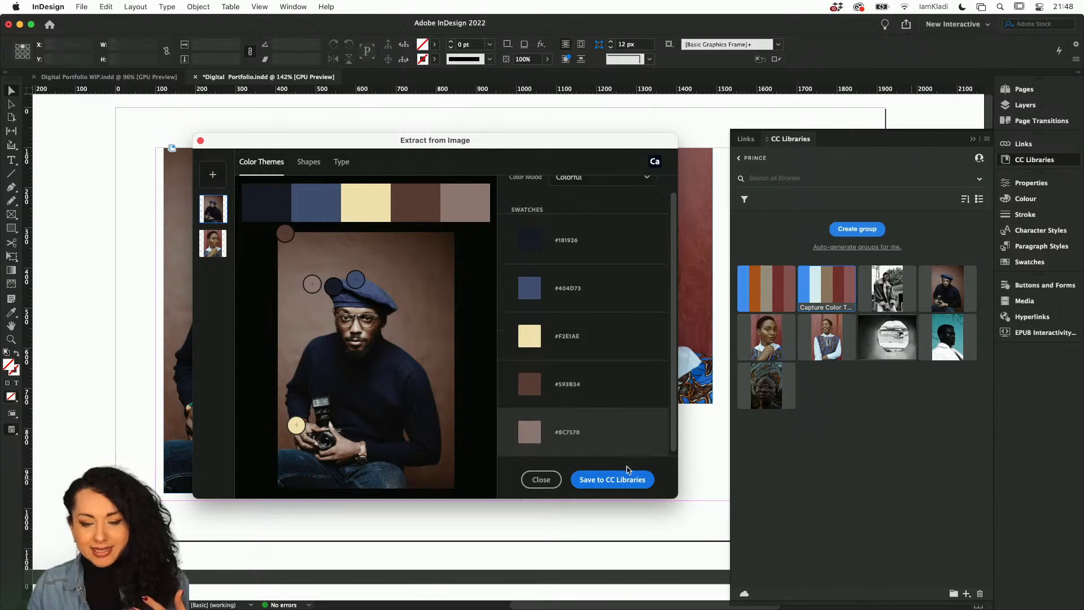
pyautogui.click(625, 480)
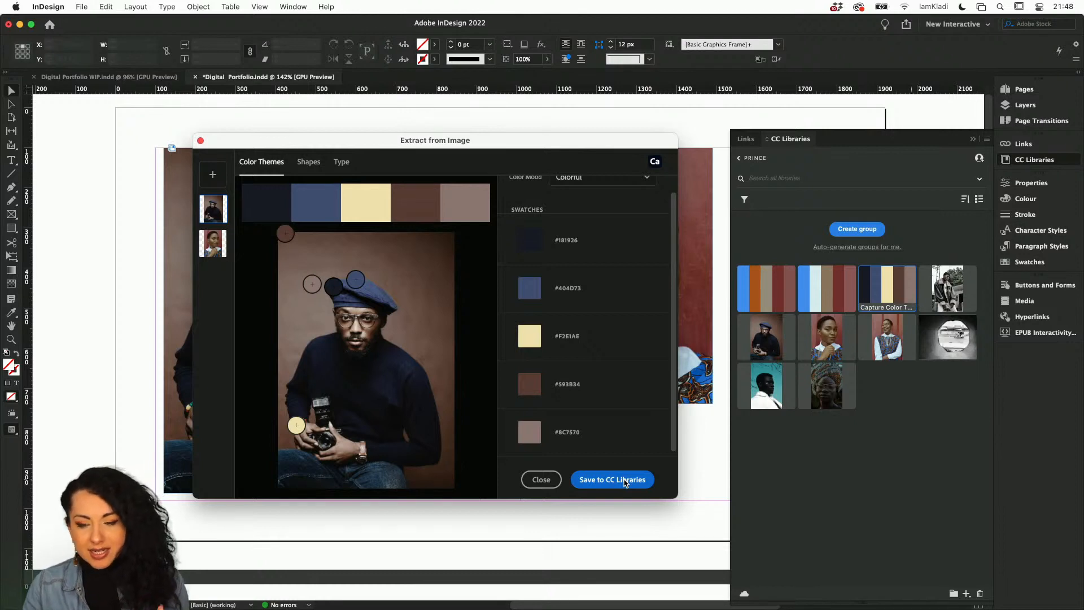
# Reselect the red-wall portrait in the extractor and save its Colorful theme to CC Libraries.
pyautogui.click(218, 249)
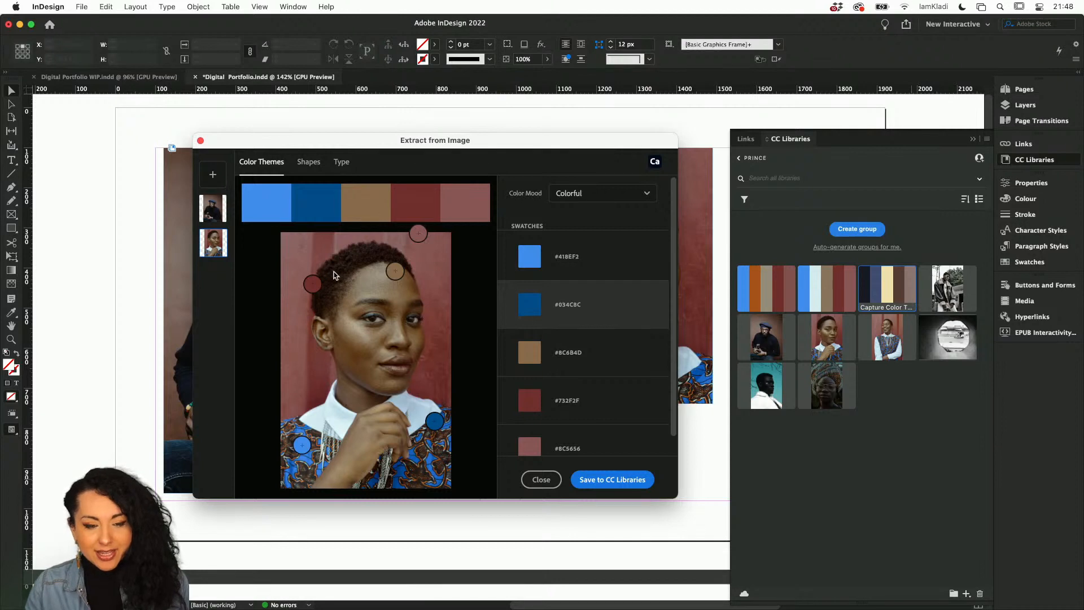
pyautogui.scroll(-1, 590, 459)
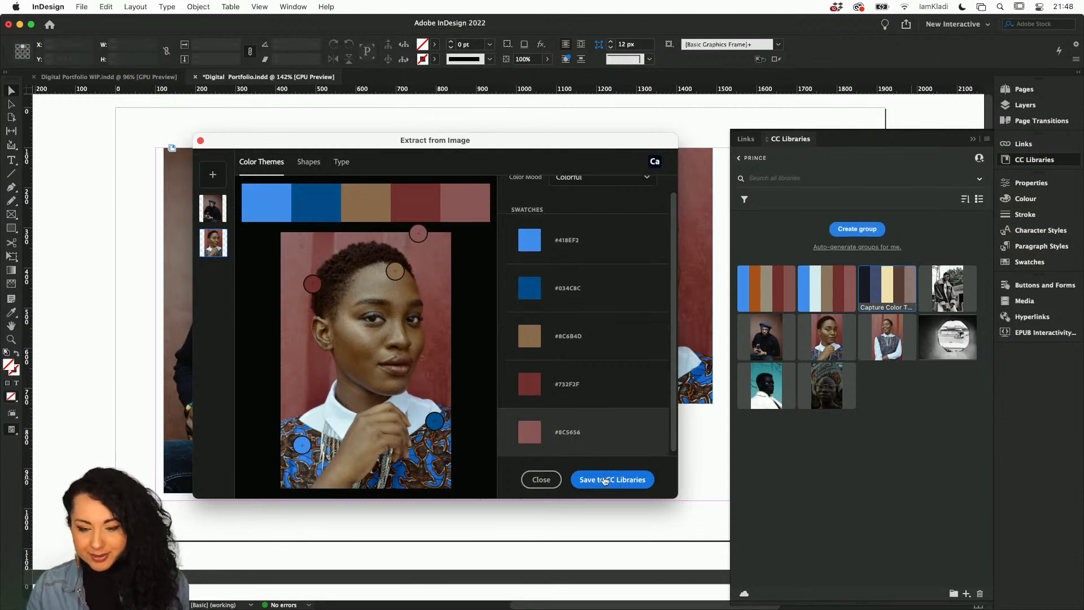
pyautogui.click(605, 481)
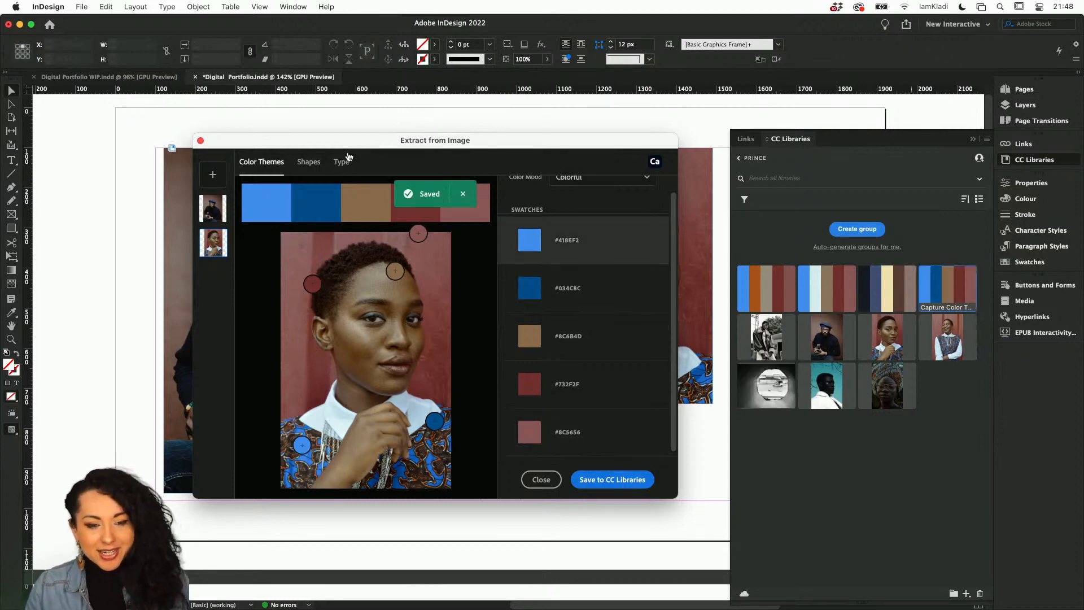
# Extract a shape from the red-wall portrait with detail set to 21, set the eraser size, and save it to CC Libraries.
pyautogui.click(309, 168)
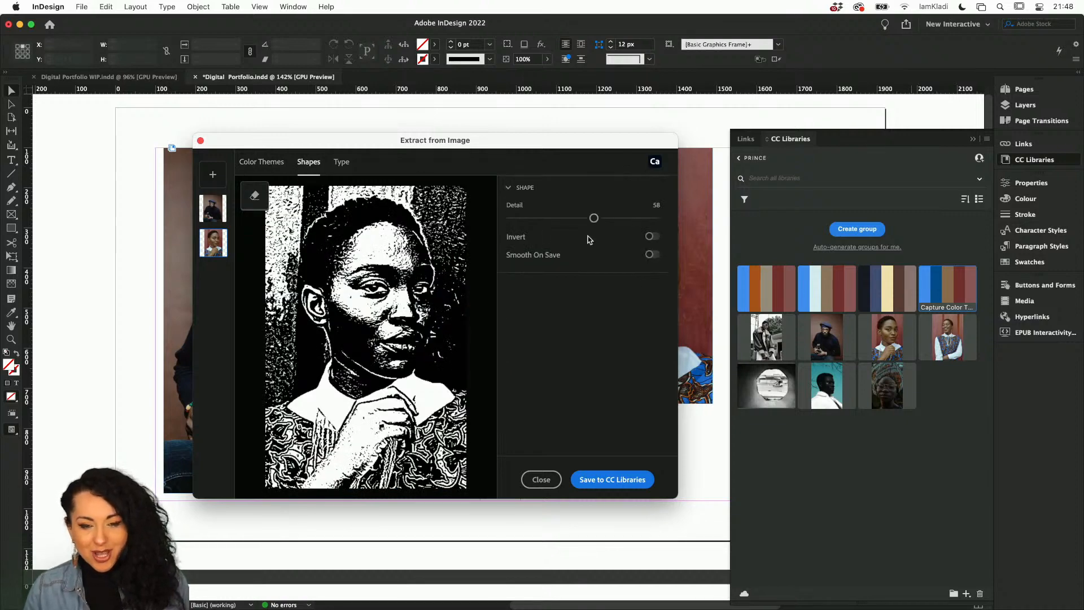
pyautogui.moveTo(596, 217); pyautogui.dragTo(540, 219)
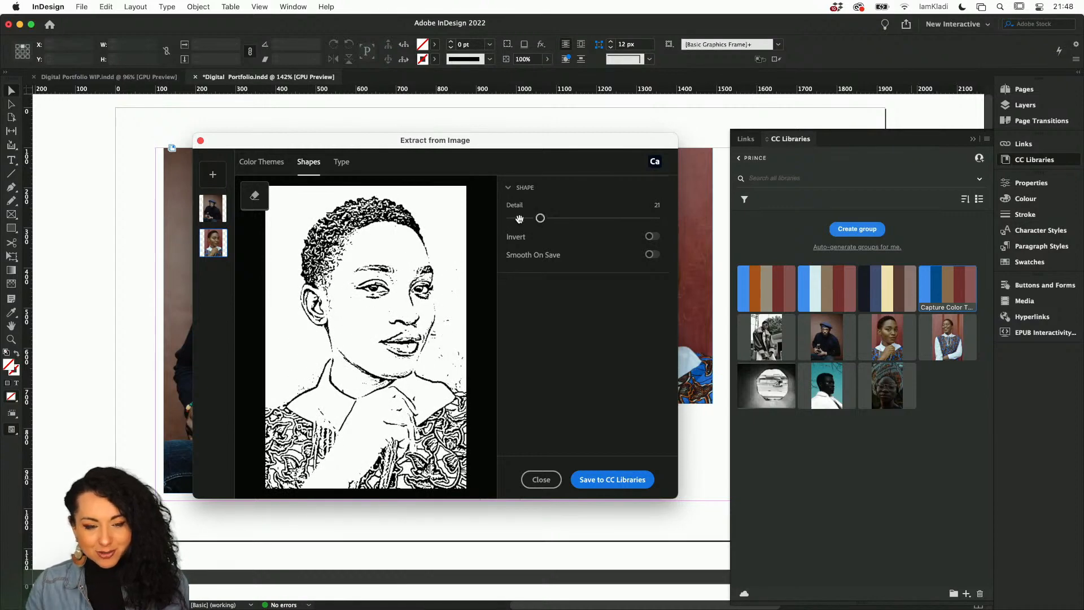
pyautogui.click(254, 198)
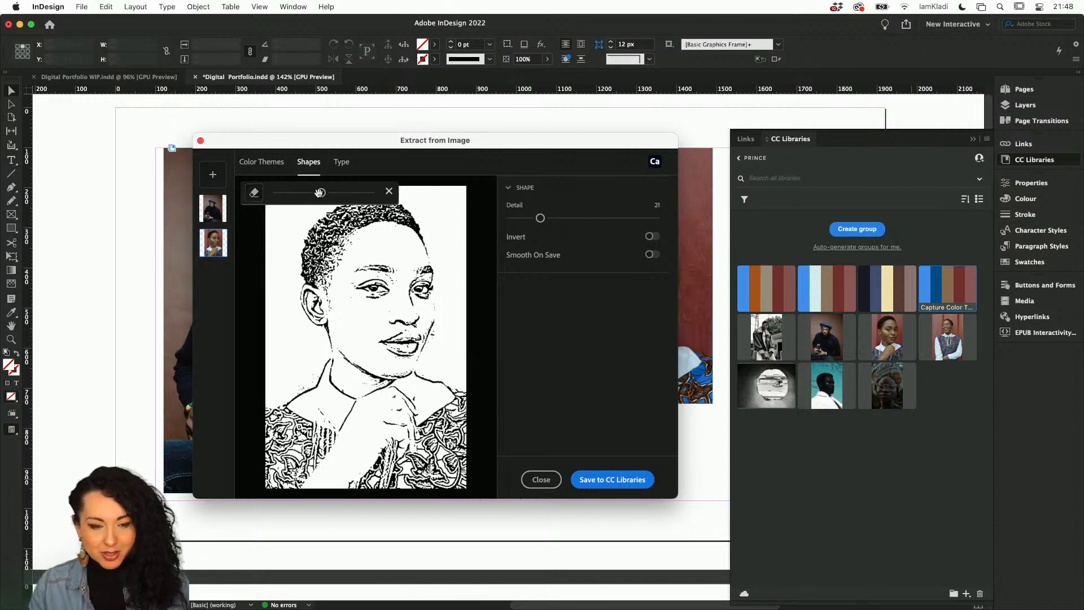
pyautogui.moveTo(320, 193); pyautogui.dragTo(296, 193)
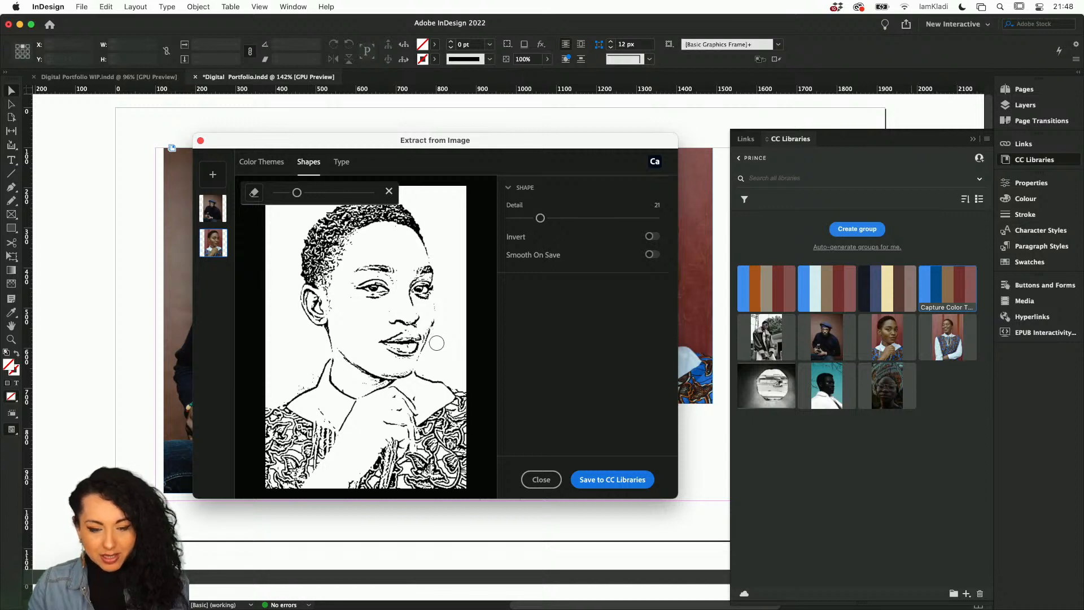
pyautogui.click(610, 480)
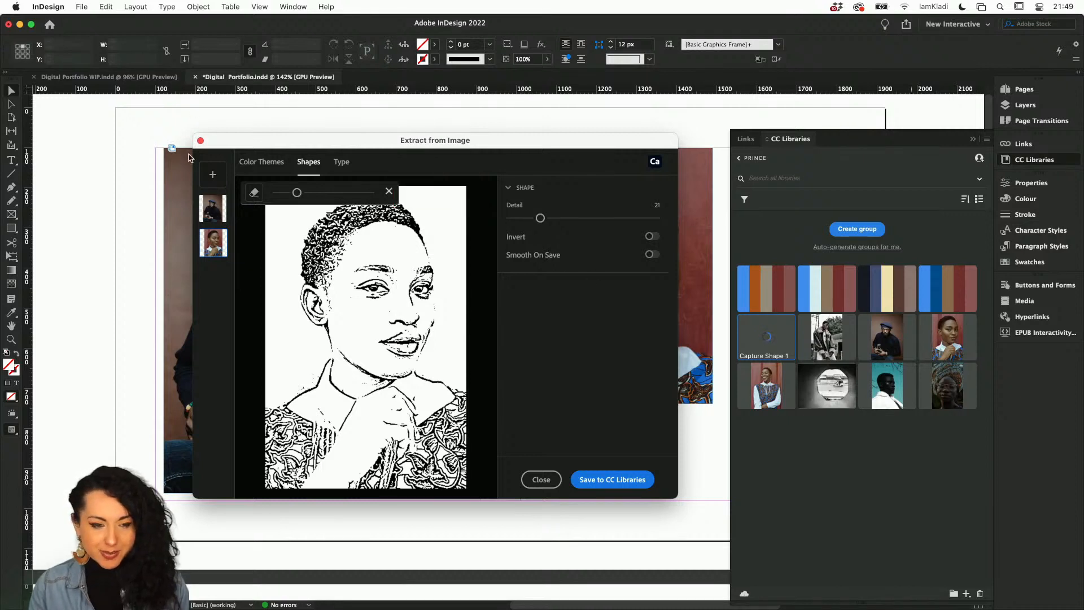
# Close the Extract from Image dialog and select the beret portrait's frame.
pyautogui.click(542, 479)
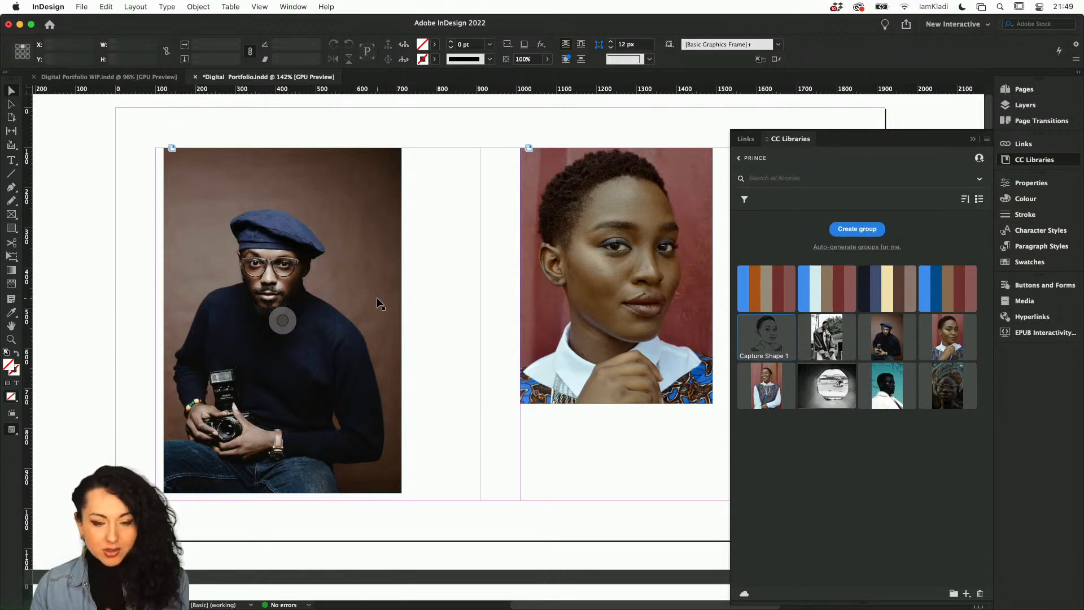
pyautogui.scroll(-3, 378, 303)
pyautogui.click(357, 298)
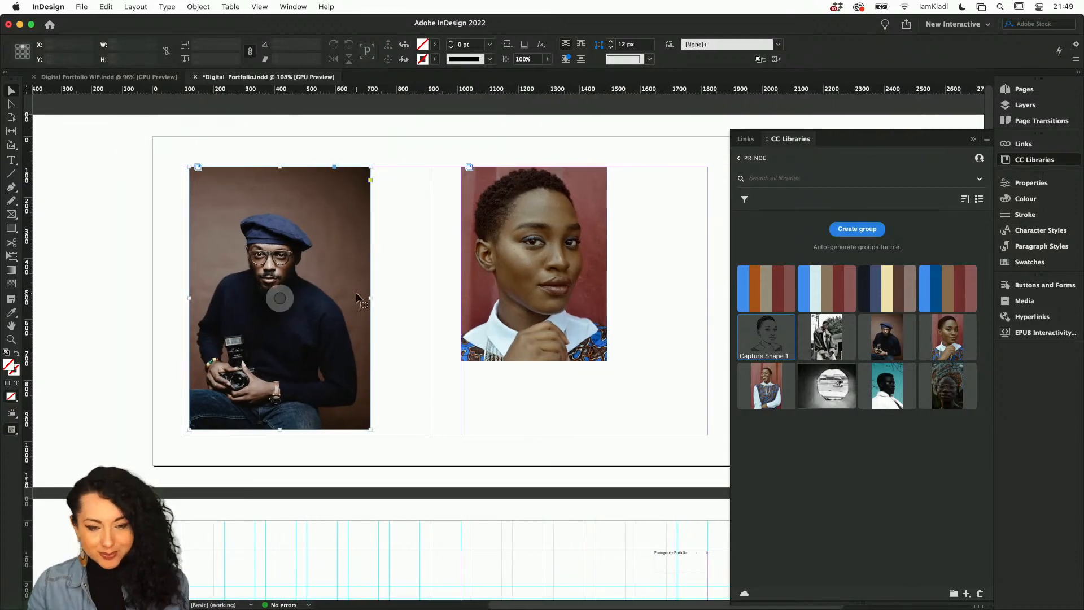
# Delete both portrait frames from the first page spread.
pyautogui.press('Delete')
pyautogui.click(488, 288)
pyautogui.press('Delete')
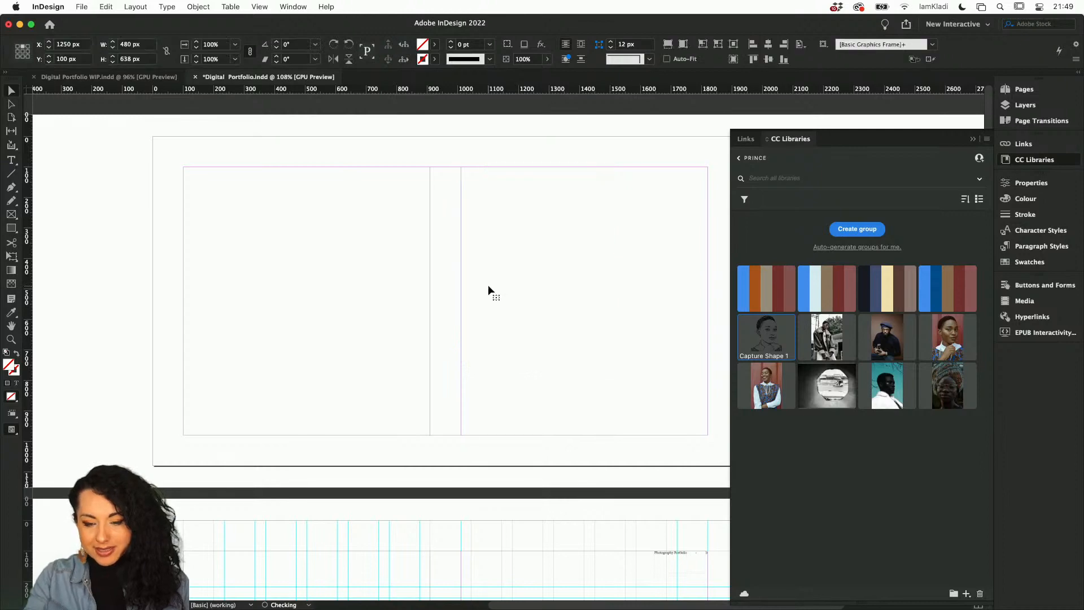
# Draw a rectangle frame about 575 by 762.5 px on the left half of the next page.
pyautogui.scroll(-5, 488, 284)
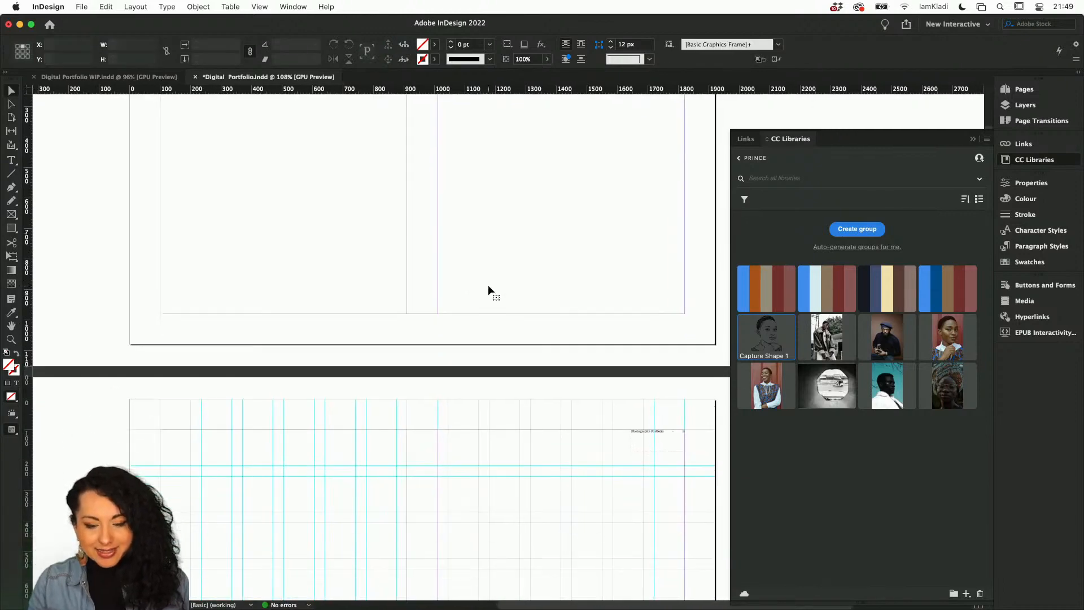
pyautogui.scroll(-4, 488, 285)
pyautogui.scroll(-2, 488, 285)
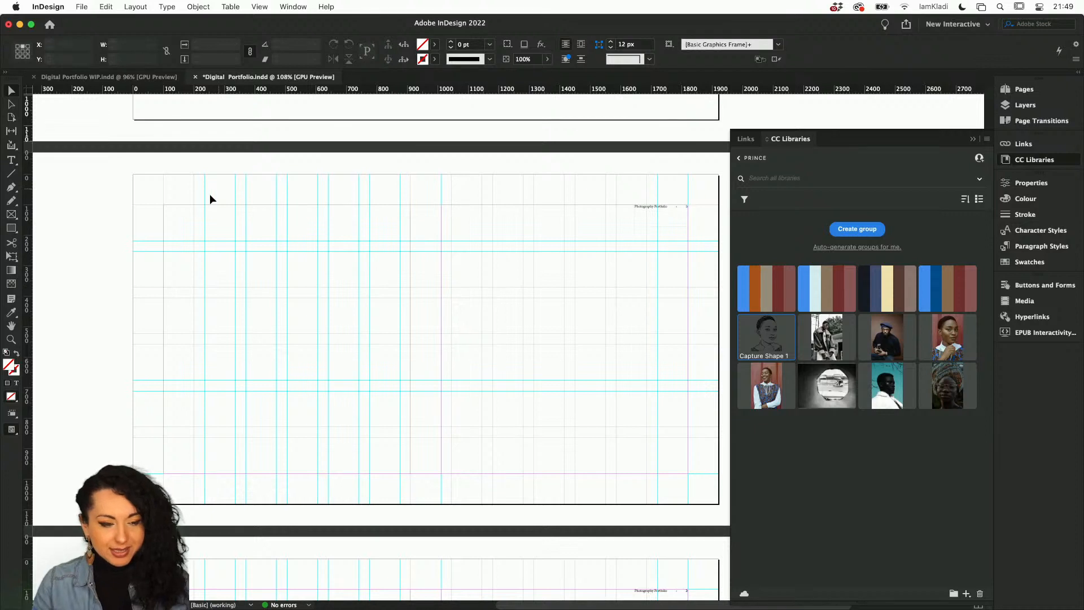
pyautogui.click(12, 214)
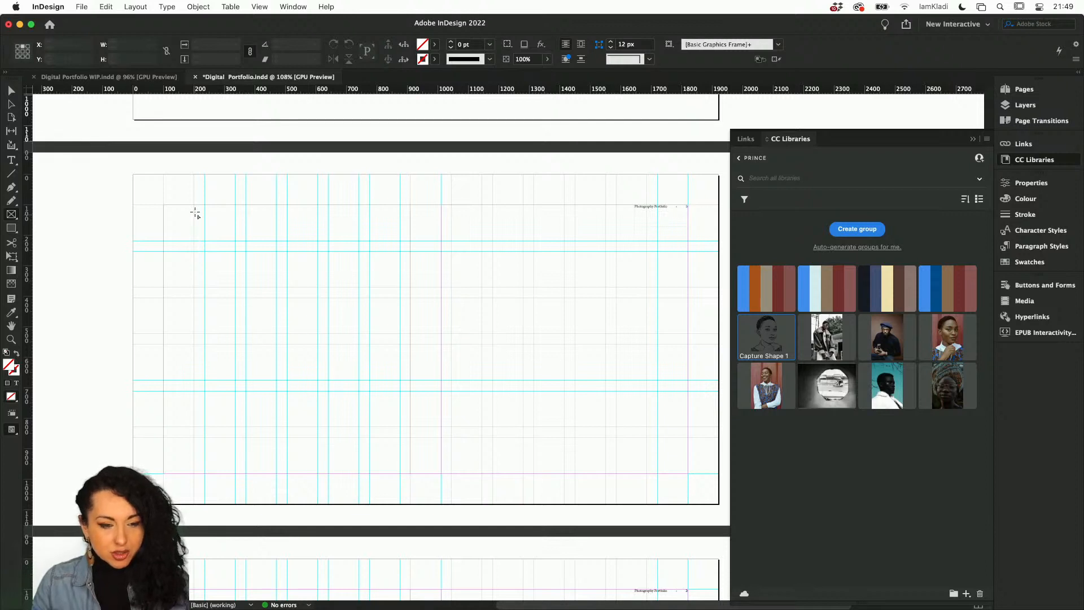
pyautogui.moveTo(196, 207); pyautogui.dragTo(370, 439)
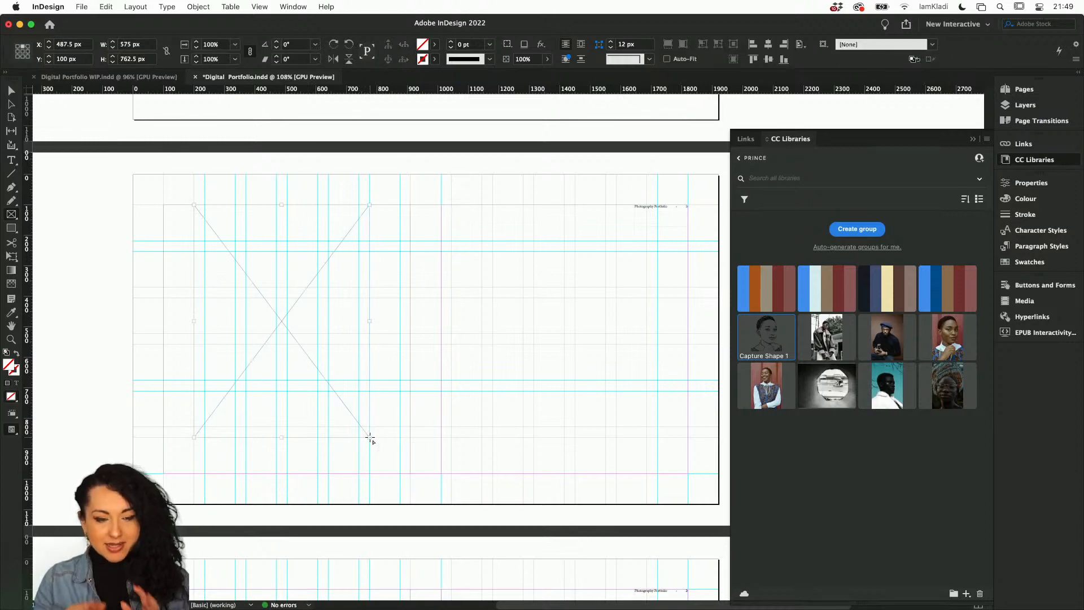
# Duplicate the empty frame onto the right half of the same page.
pyautogui.scroll(5, 259, 315)
pyautogui.scroll(-3, 243, 338)
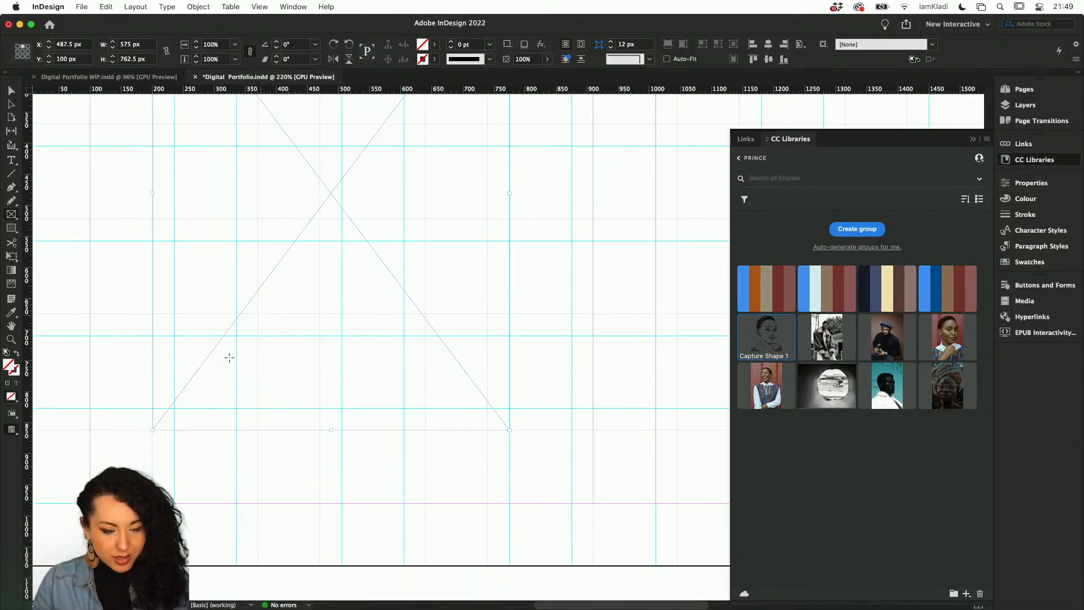
pyautogui.scroll(4, 438, 419)
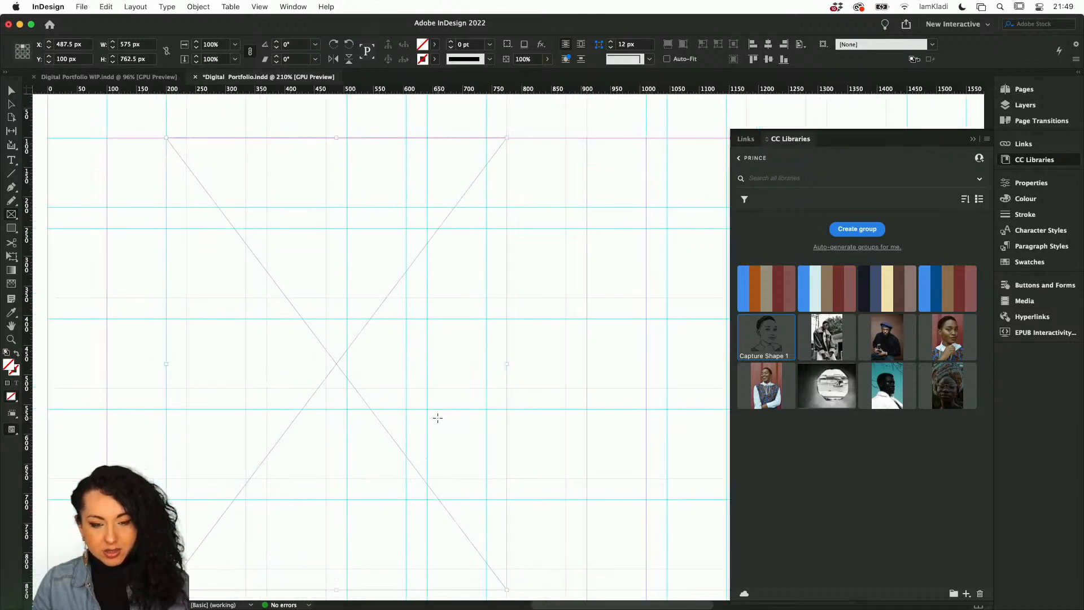
pyautogui.scroll(-1, 437, 418)
pyautogui.scroll(-1, 438, 418)
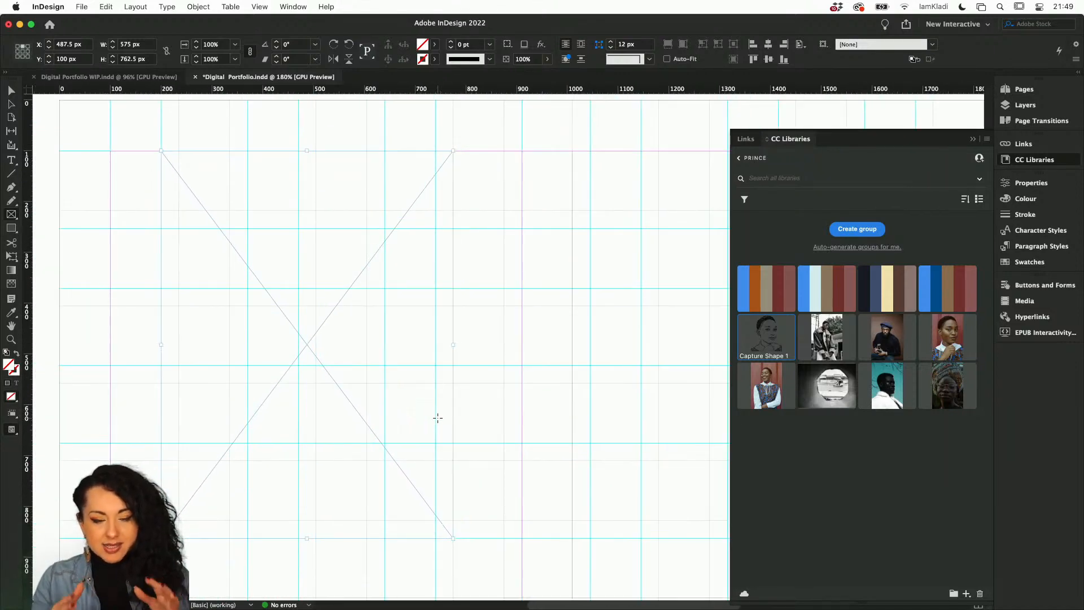
pyautogui.press('v')
pyautogui.scroll(-3, 457, 420)
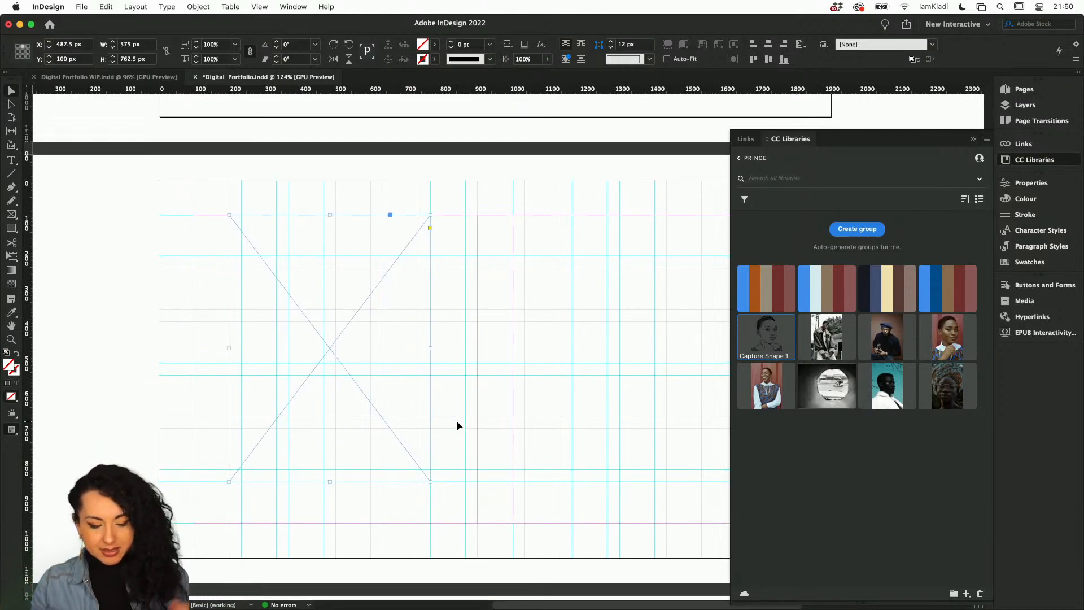
pyautogui.scroll(-1, 456, 420)
pyautogui.hscroll(1, 364, 370)
pyautogui.scroll(-1, 364, 370)
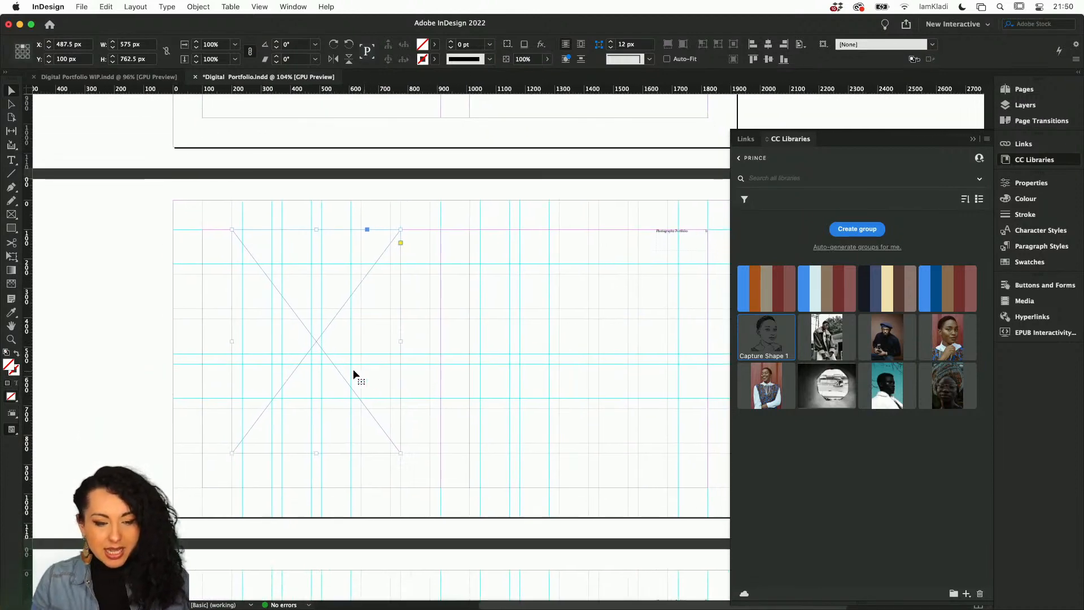
pyautogui.click(405, 351)
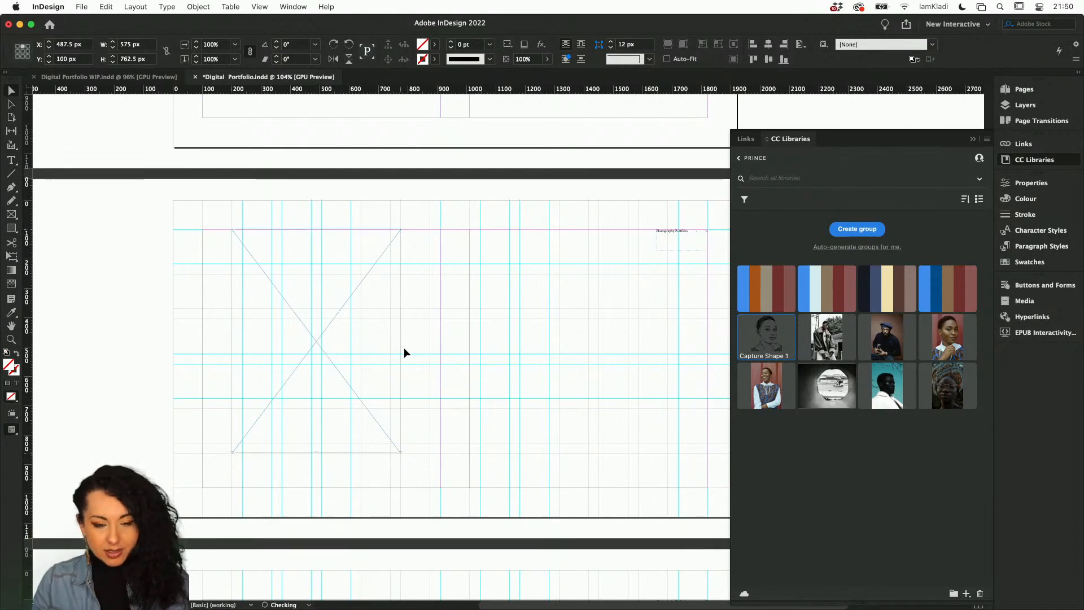
pyautogui.moveTo(404, 353); pyautogui.dragTo(594, 342)
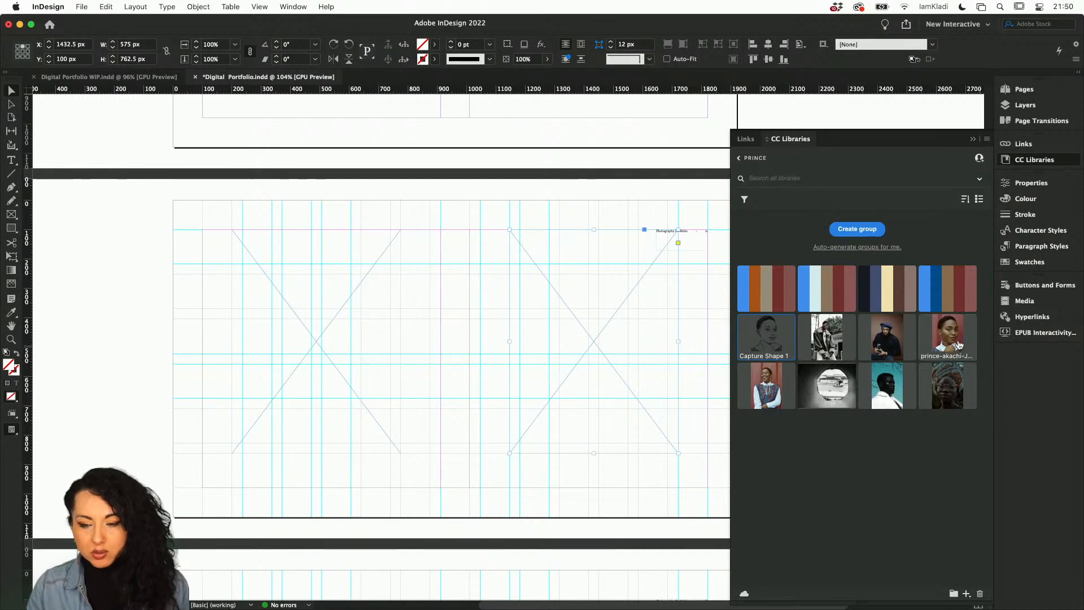
# Place the red-wall portrait from the Prince library into the left frame.
pyautogui.moveTo(952, 343); pyautogui.dragTo(312, 343)
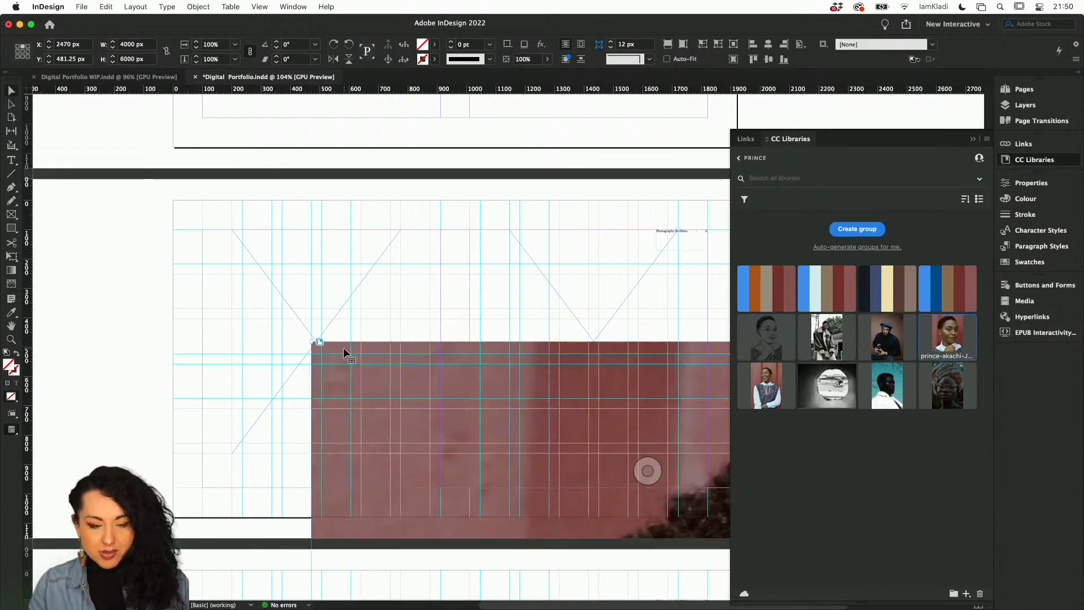
pyautogui.press('super+z')
pyautogui.moveTo(957, 343); pyautogui.dragTo(339, 286)
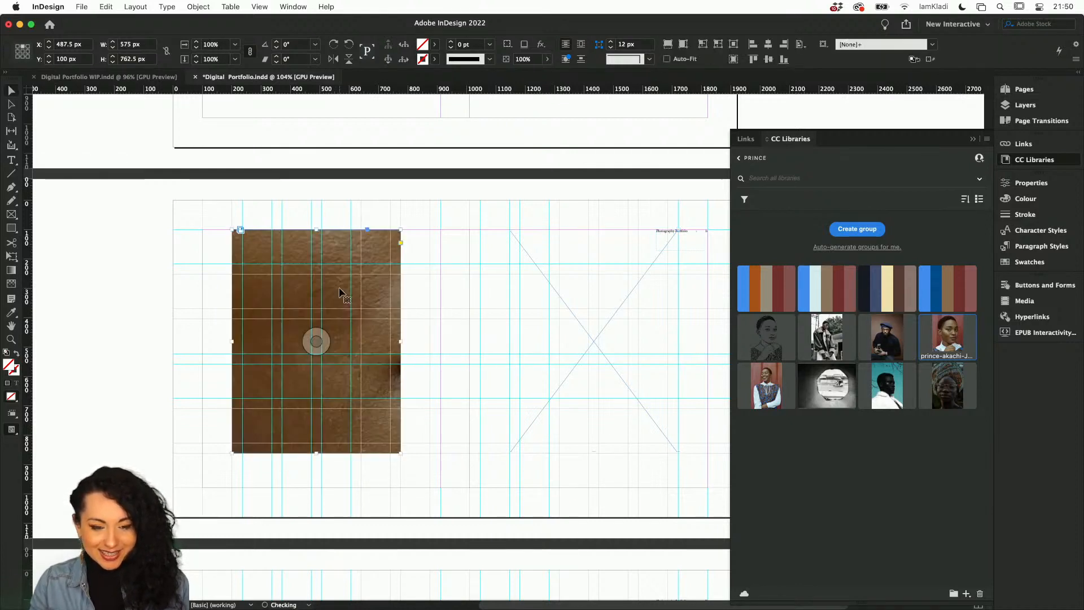
# Place the smiling patterned-vest portrait from the Prince library into the right frame.
pyautogui.moveTo(784, 376); pyautogui.dragTo(586, 332)
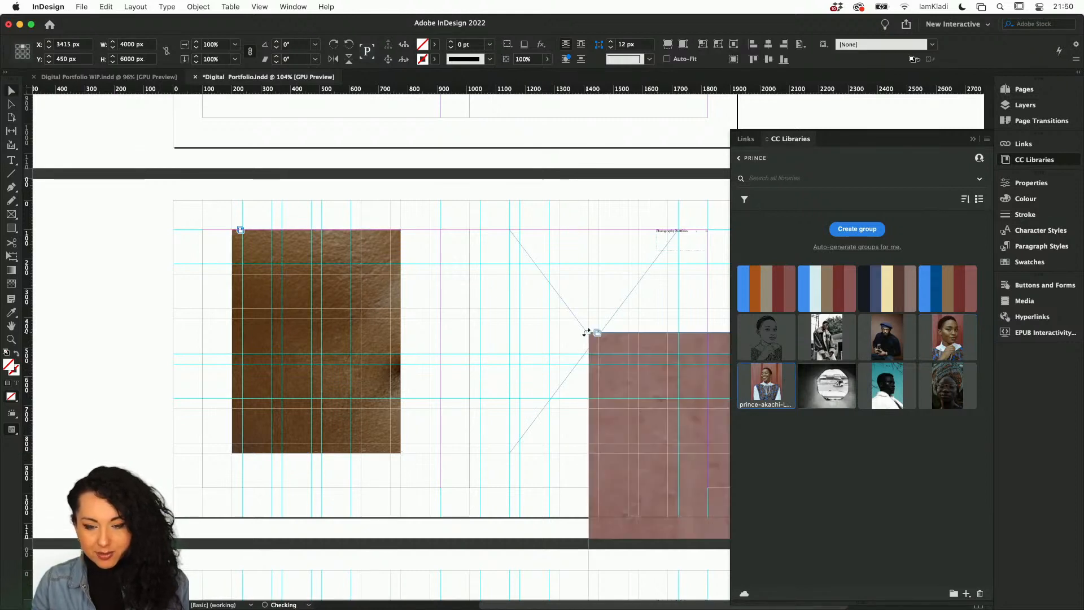
pyautogui.press('super+z')
pyautogui.moveTo(753, 371); pyautogui.dragTo(592, 341)
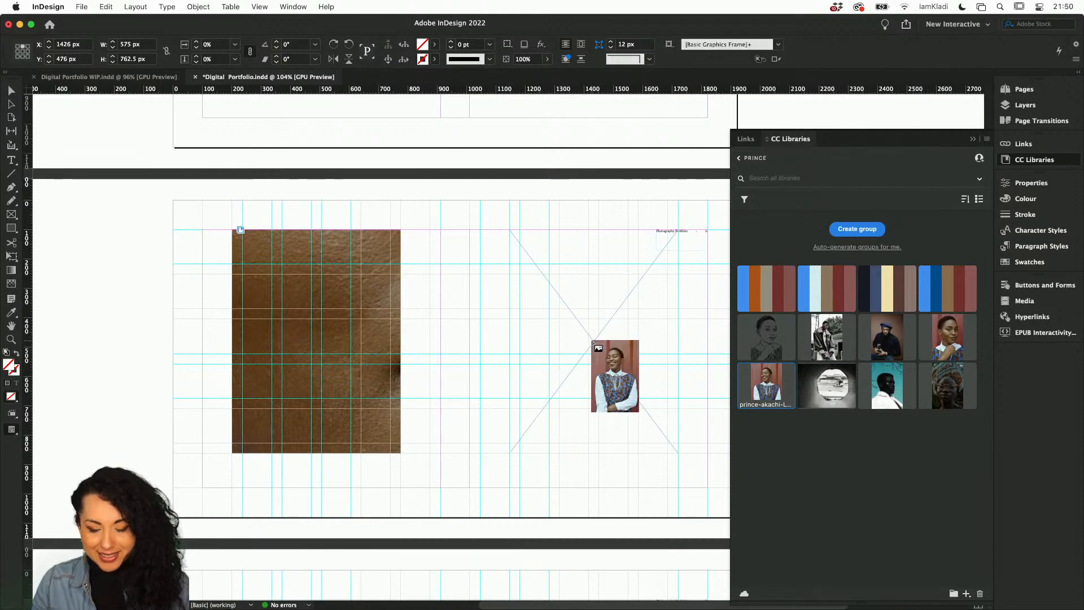
pyautogui.click(592, 341)
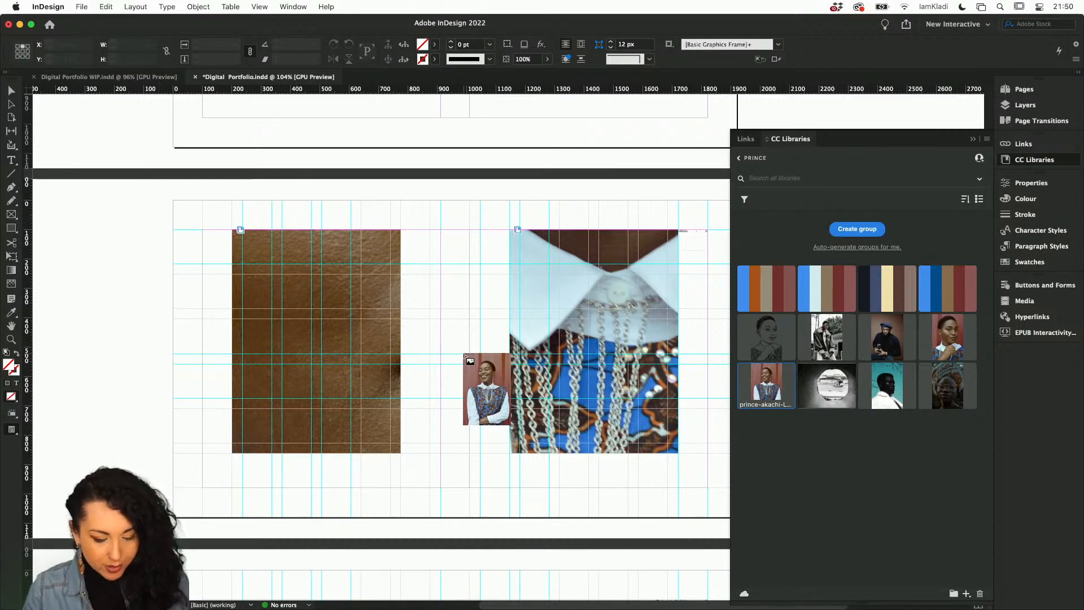
pyautogui.press('Escape')
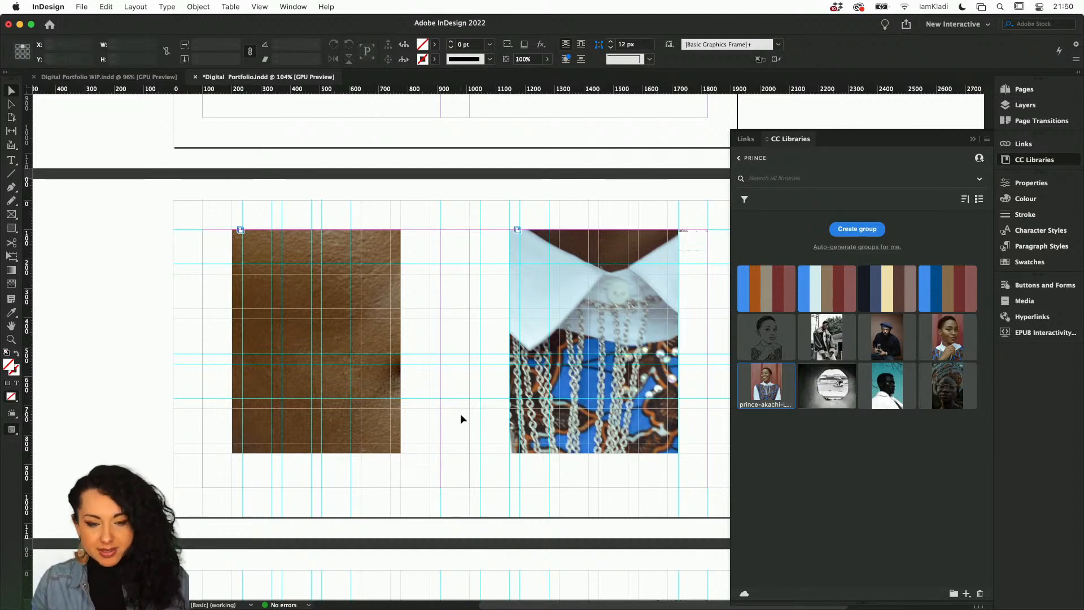
# Fill both frames proportionally with their images.
pyautogui.click(574, 294)
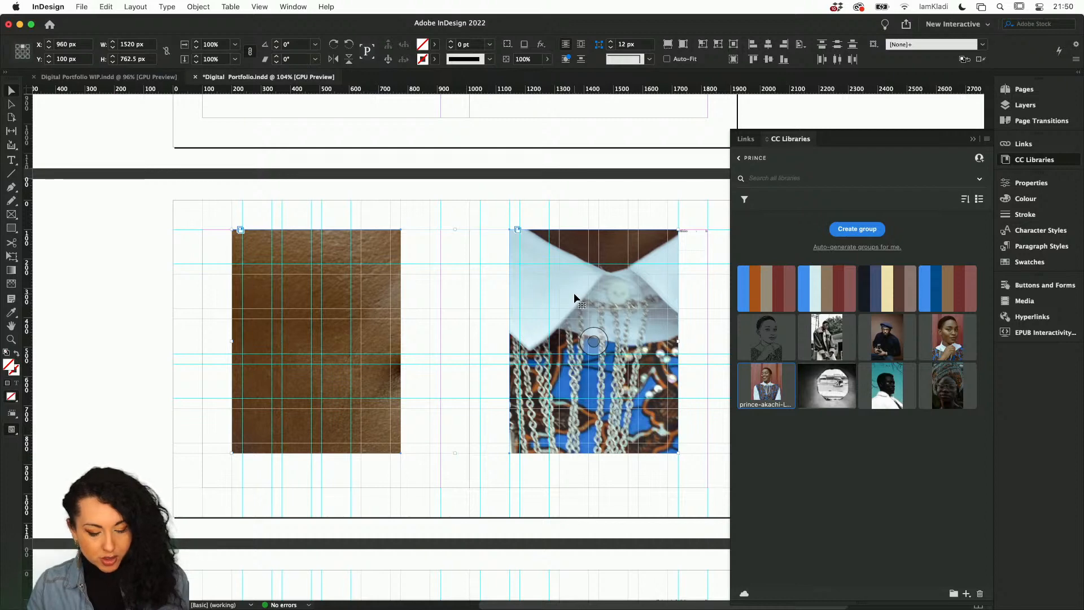
pyautogui.press('super+alt+shift+e')
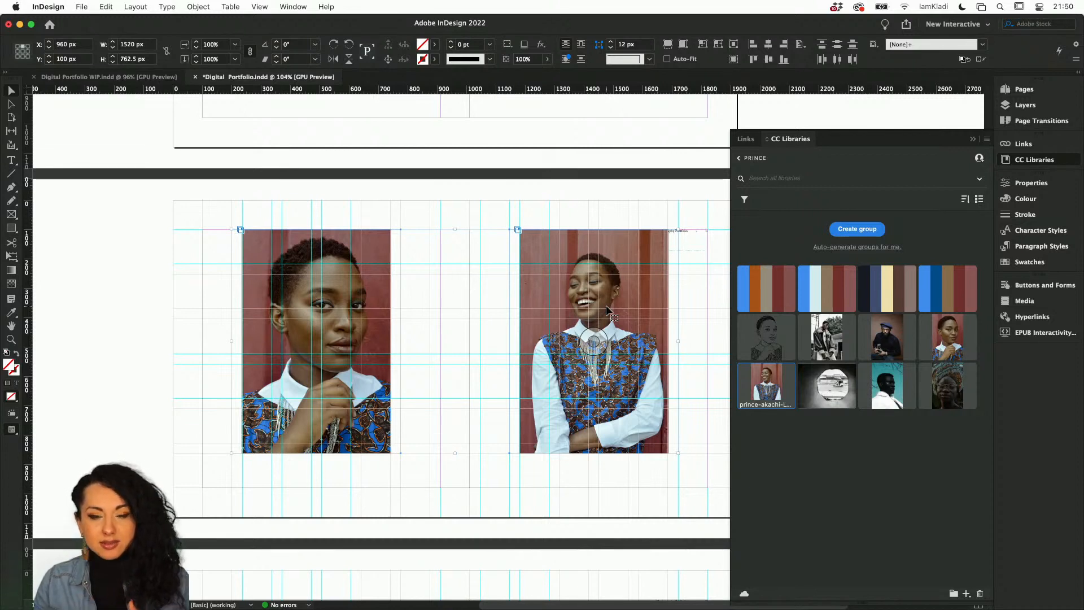
pyautogui.click(487, 303)
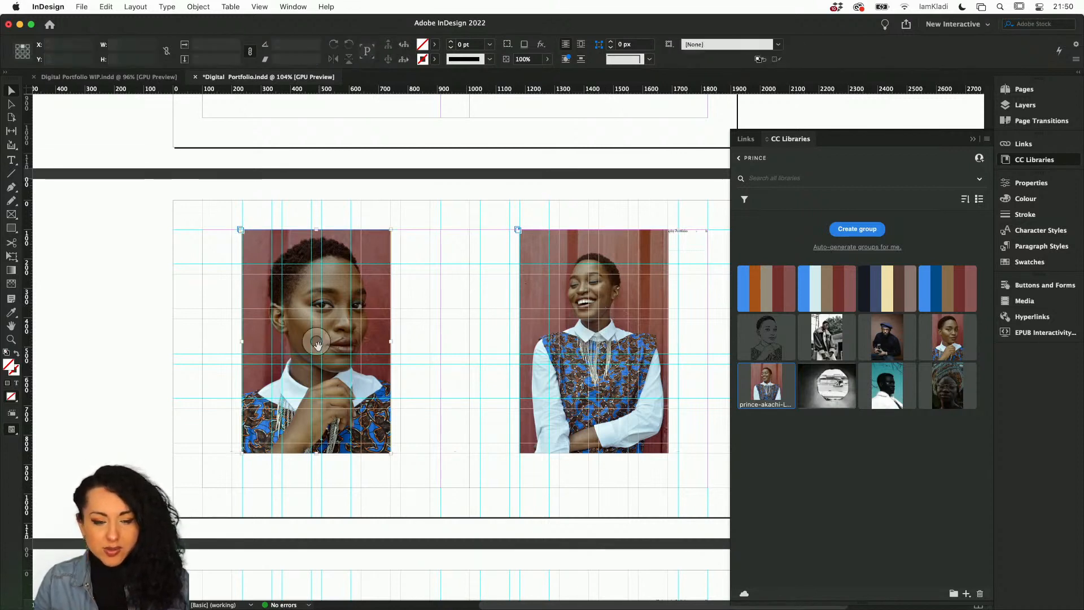
# Enlarge the left portrait inside its frame and nudge the image downward.
pyautogui.click(317, 344)
pyautogui.press('super+alt+period')
pyautogui.press('super+alt+period')
pyautogui.press('super+alt+period')
pyautogui.press('super+alt+period')
pyautogui.press('super+alt+comma')
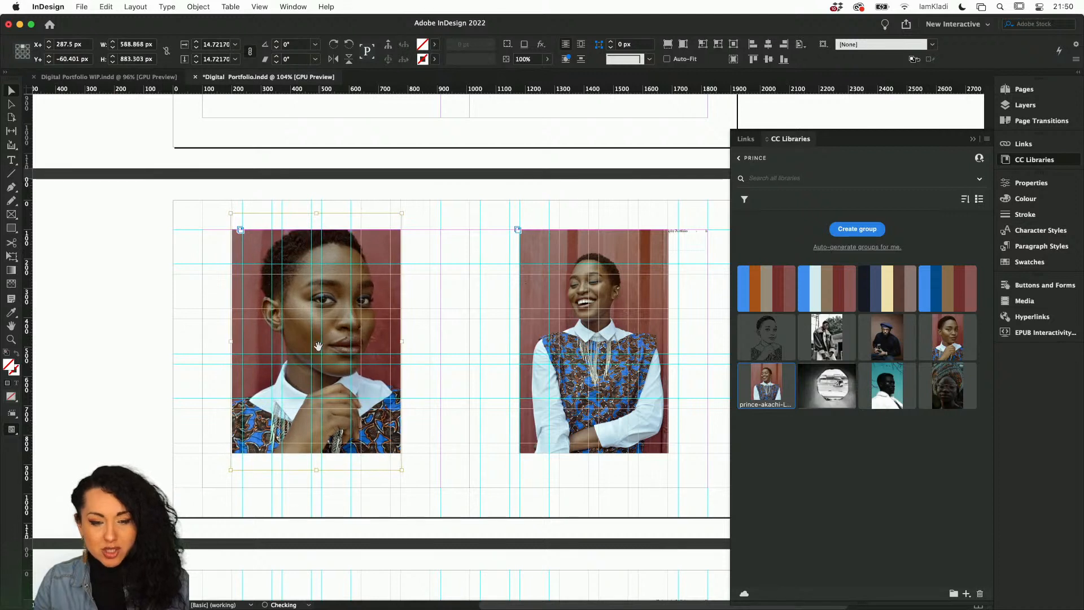
pyautogui.hotkey('shift', 'Down')
pyautogui.hotkey('shift', 'Down')
pyautogui.hotkey('shift', 'Down')
pyautogui.hotkey('shift', 'Down')
pyautogui.hotkey('shift', 'Down')
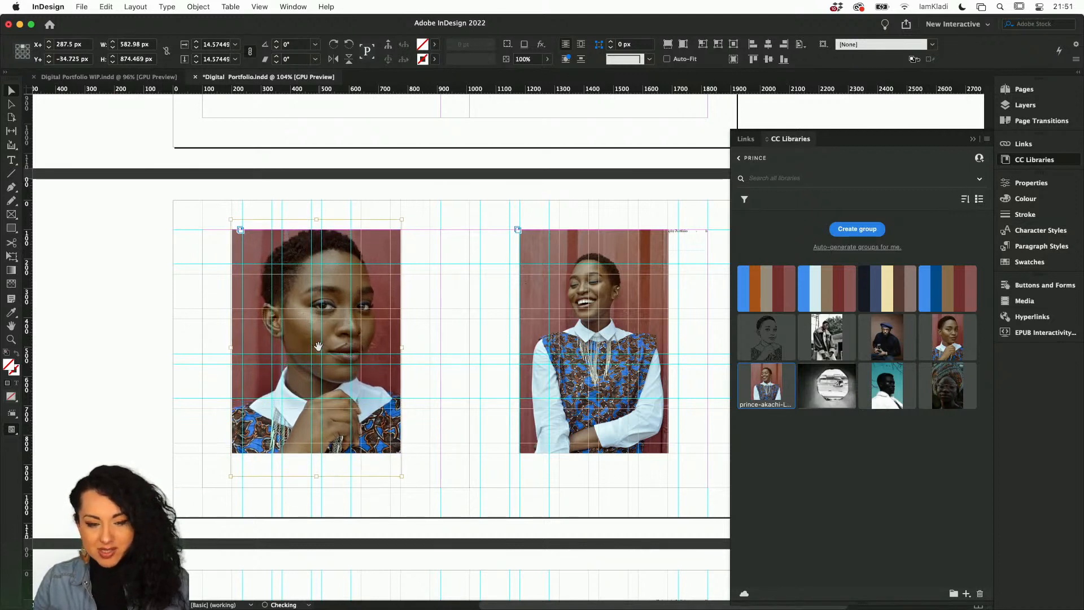
# Enlarge the right portrait inside its frame.
pyautogui.click(597, 342)
pyautogui.press('super+alt+period')
pyautogui.press('super+alt+period')
pyautogui.press('super+alt+period')
pyautogui.press('super+alt+period')
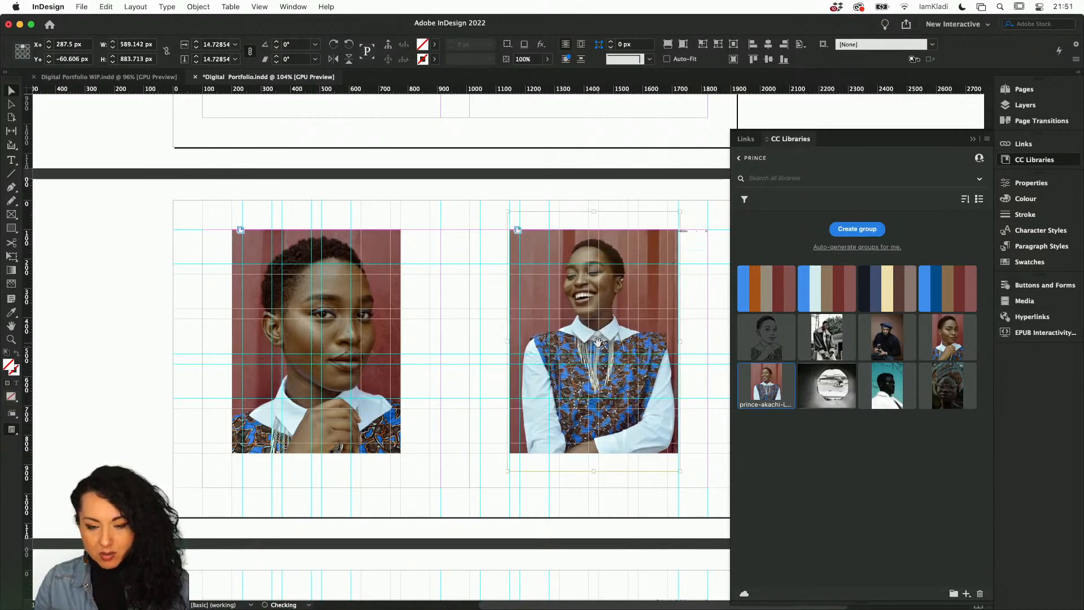
pyautogui.click(444, 360)
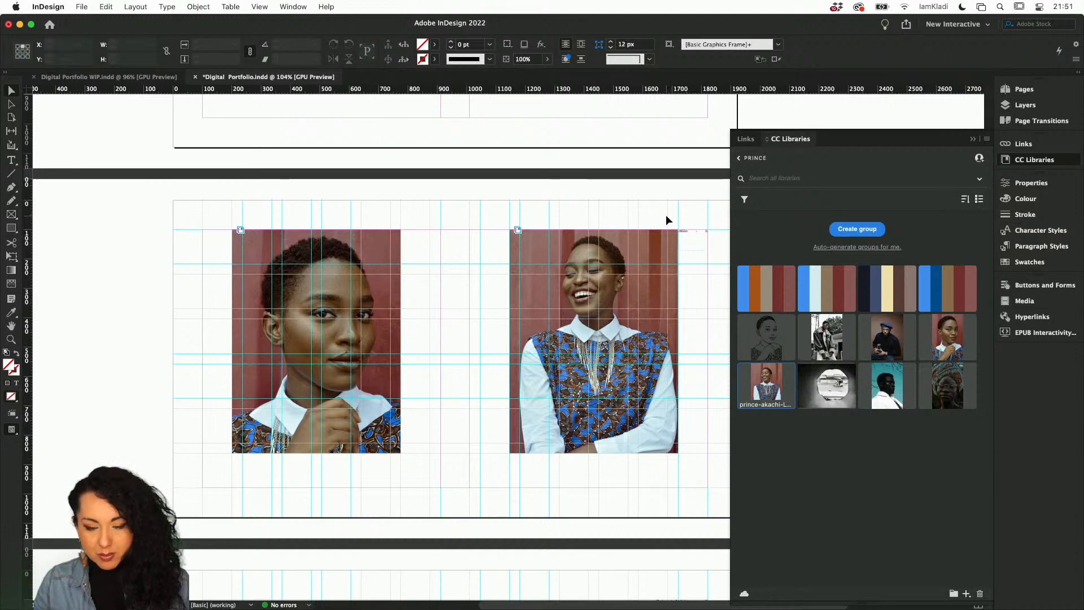
# Open the A-Parent page for editing.
pyautogui.scroll(3, 667, 215)
pyautogui.scroll(2, 676, 224)
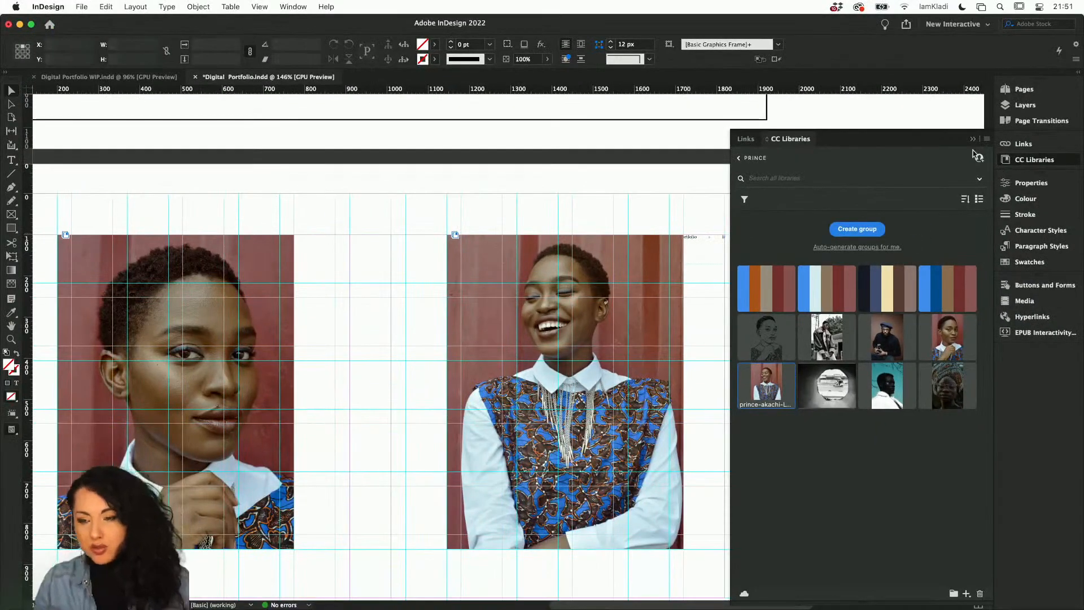
pyautogui.click(1028, 105)
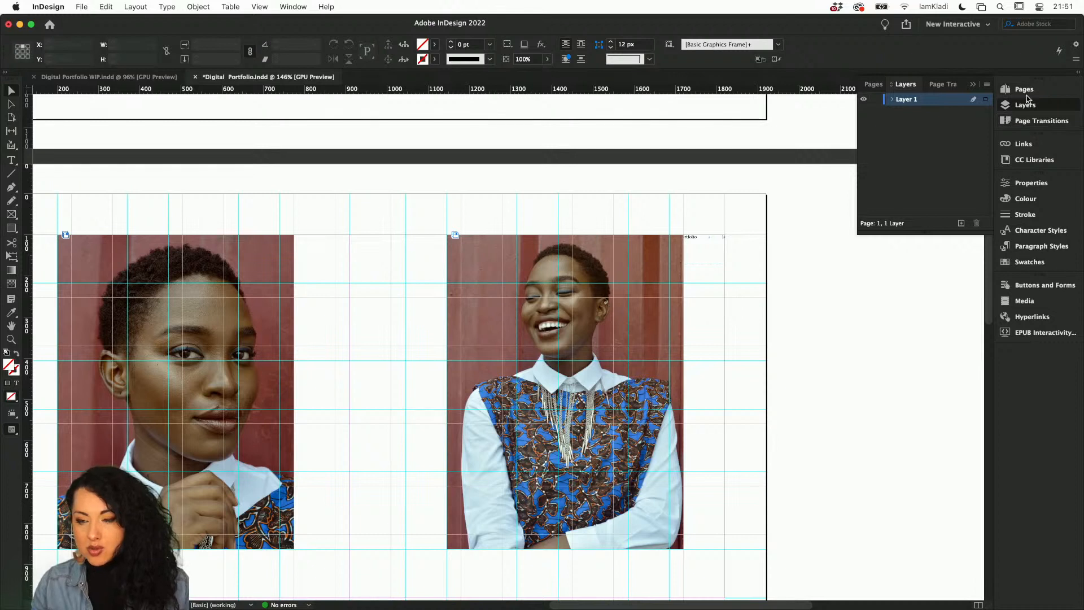
pyautogui.click(1025, 89)
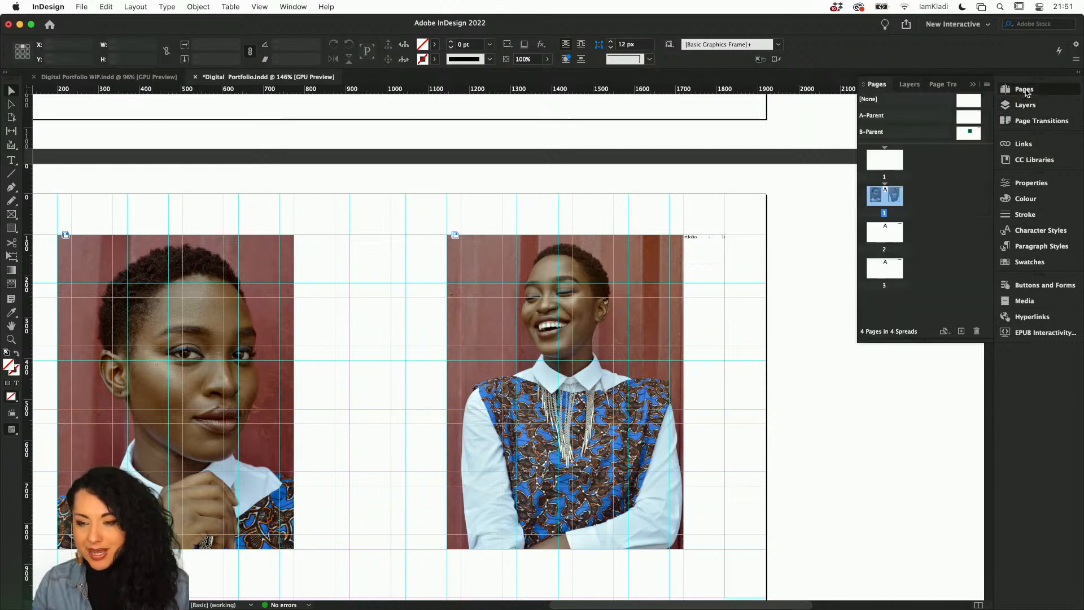
pyautogui.doubleClick(968, 117)
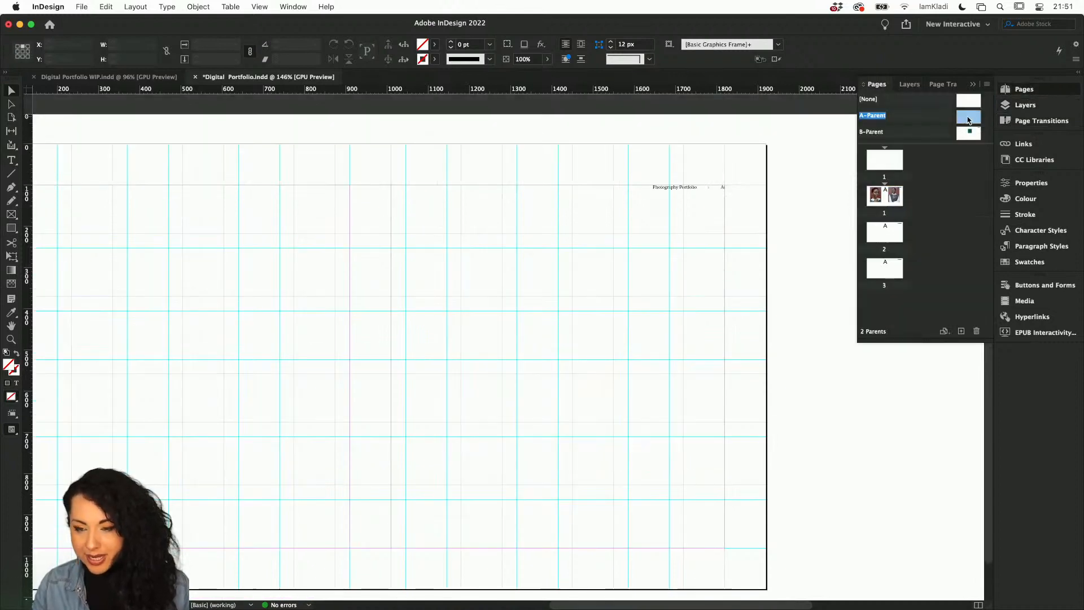
# Create a new layer and move the parent's Photography Portfolio text frame onto it.
pyautogui.click(672, 194)
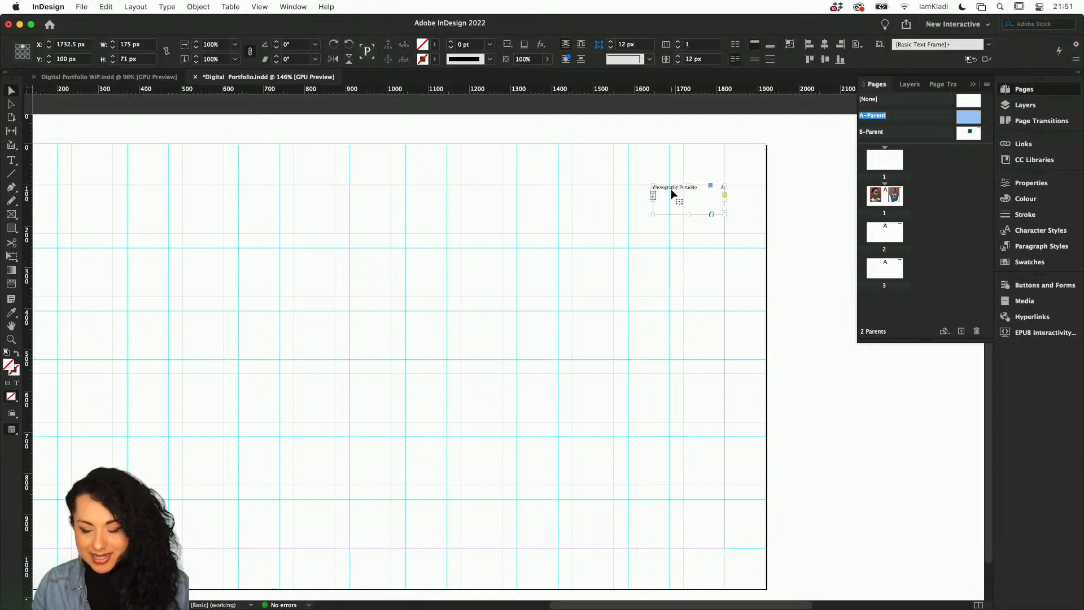
pyautogui.click(1019, 109)
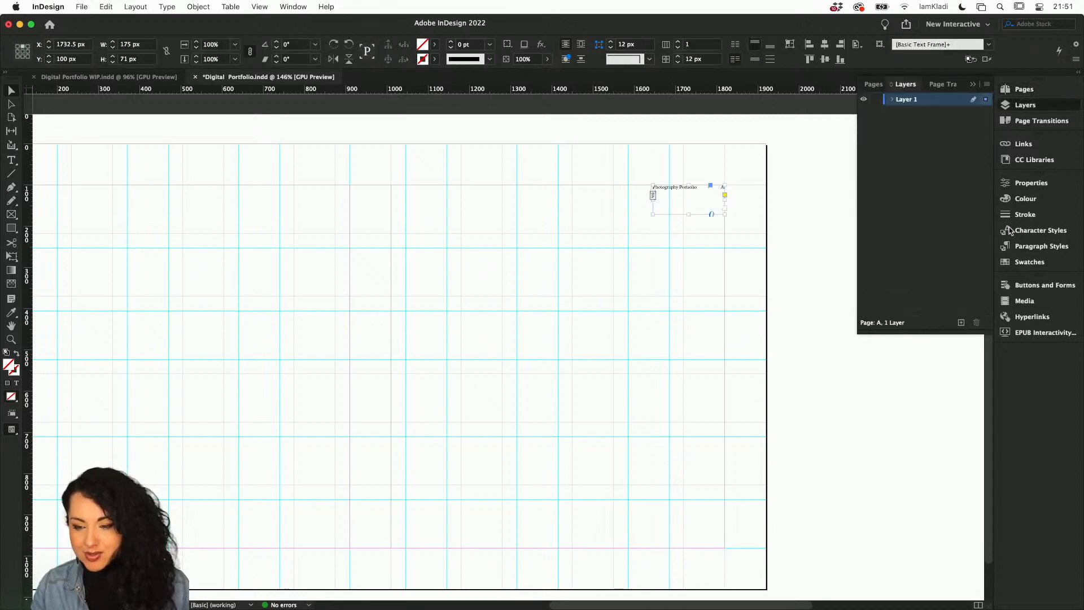
pyautogui.click(961, 323)
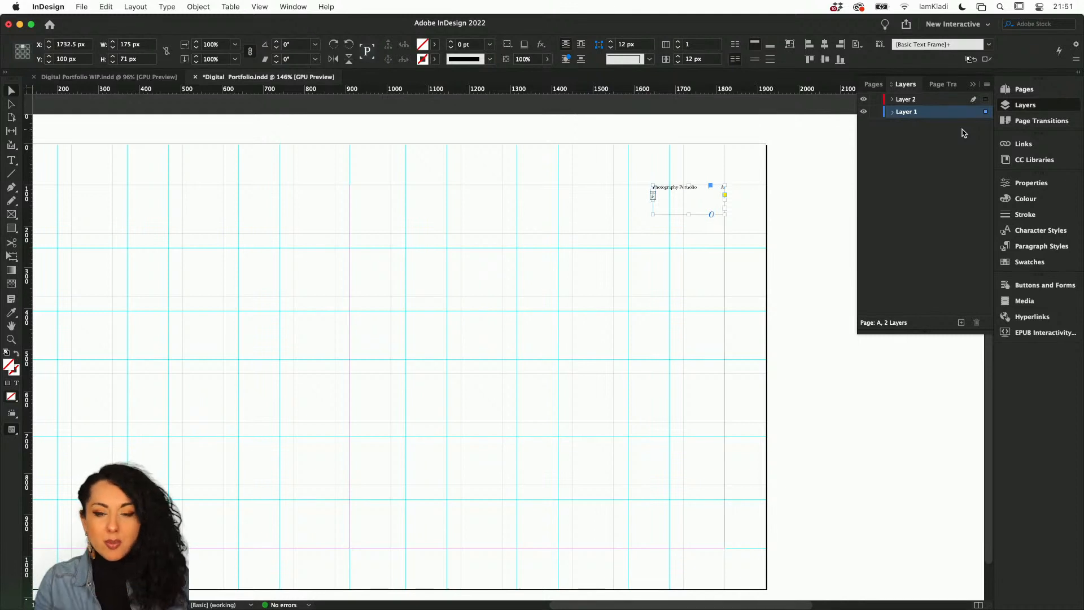
pyautogui.click(893, 111)
pyautogui.moveTo(915, 126); pyautogui.dragTo(910, 101)
# Rename Layer 1 to Content.
pyautogui.doubleClick(906, 112)
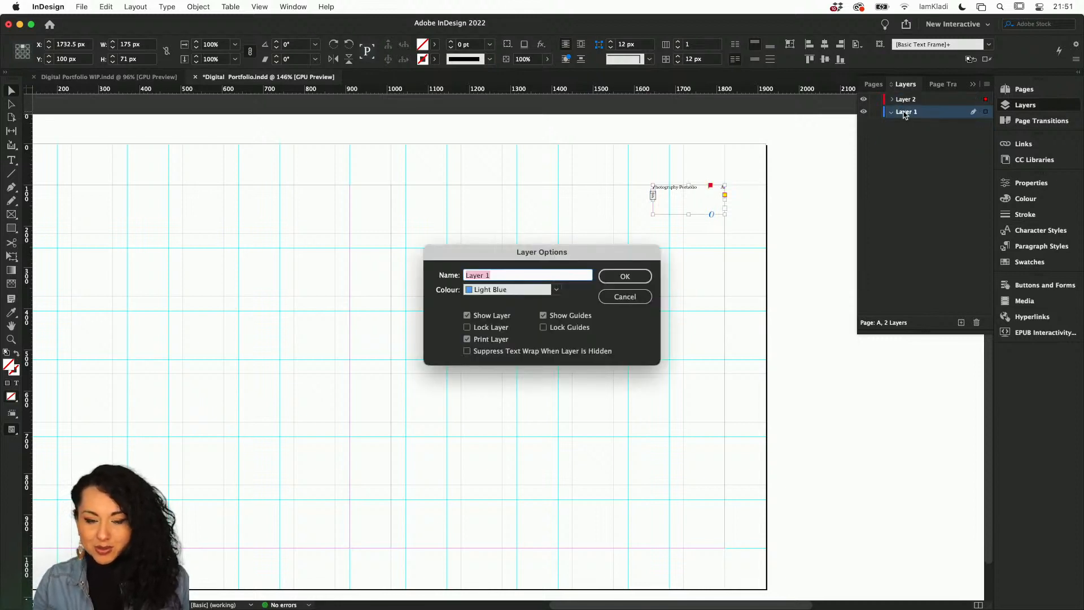
pyautogui.write('Content')
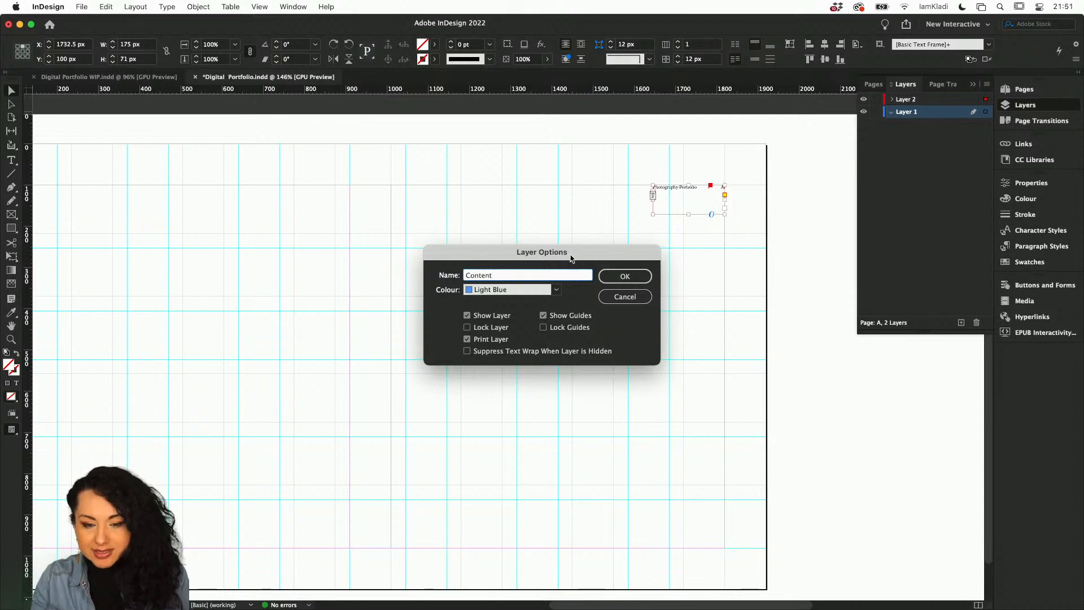
pyautogui.click(613, 276)
# Rename Layer 2 to Parent.
pyautogui.doubleClick(904, 101)
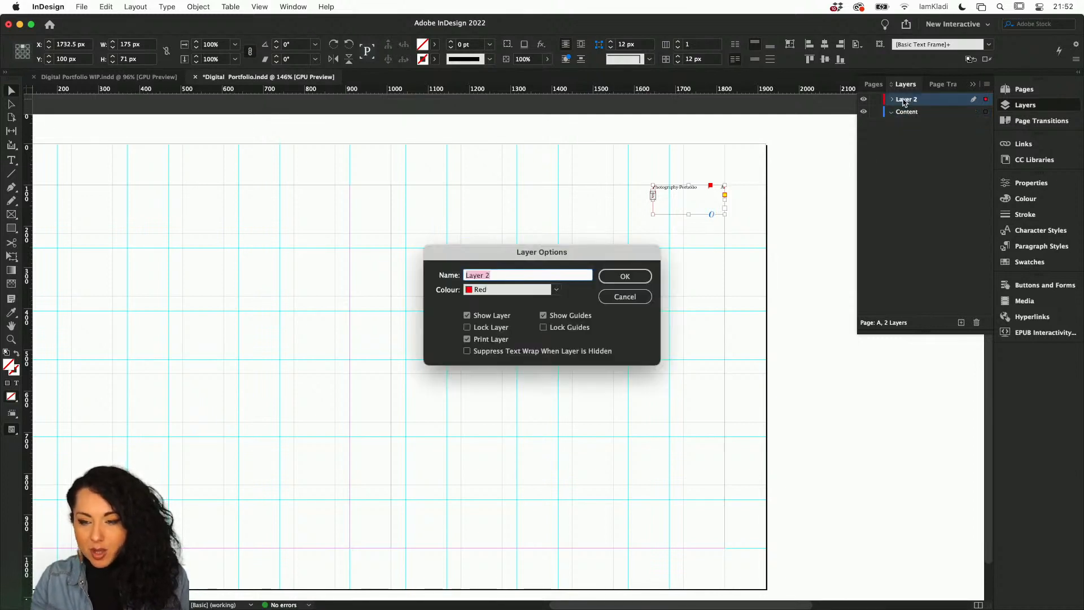
pyautogui.write('Parent')
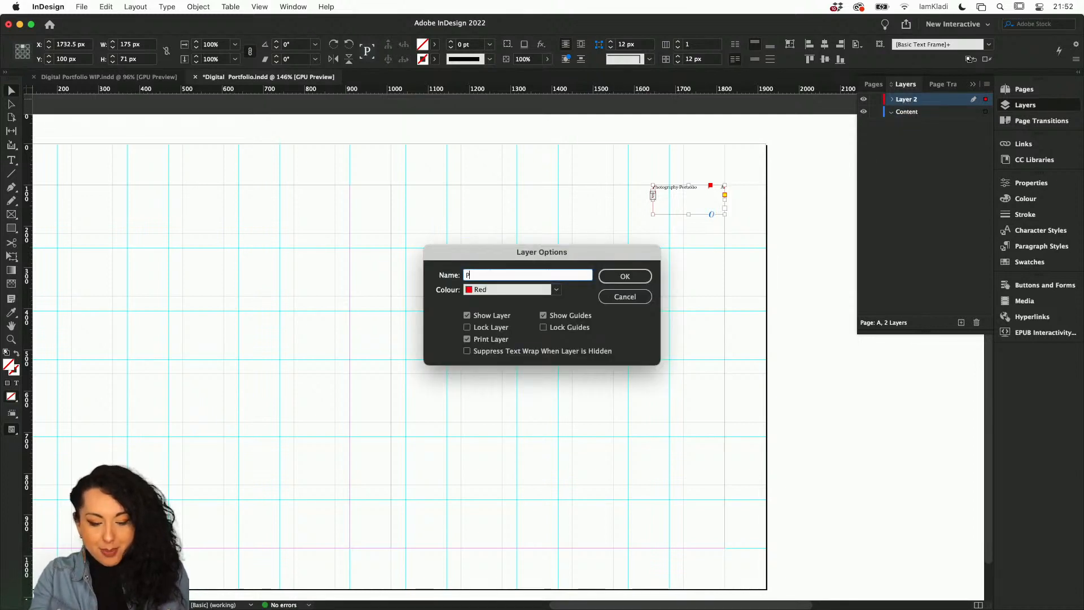
pyautogui.click(625, 275)
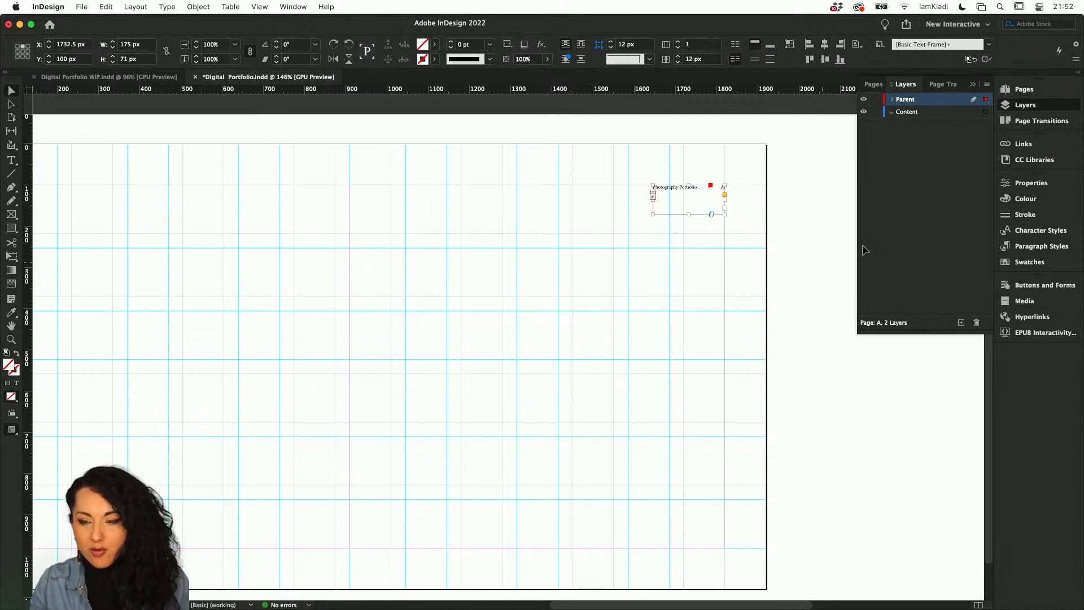
# Place the teal portrait from the Prince library onto page 2 as a 600 × 900 px frame at the left margin.
pyautogui.click(1020, 91)
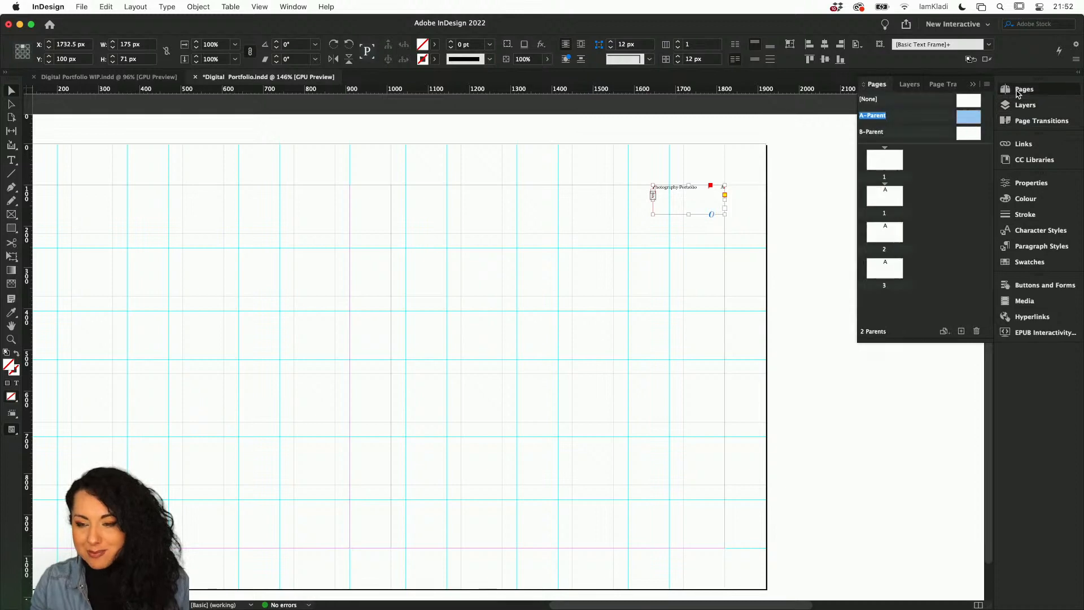
pyautogui.doubleClick(887, 197)
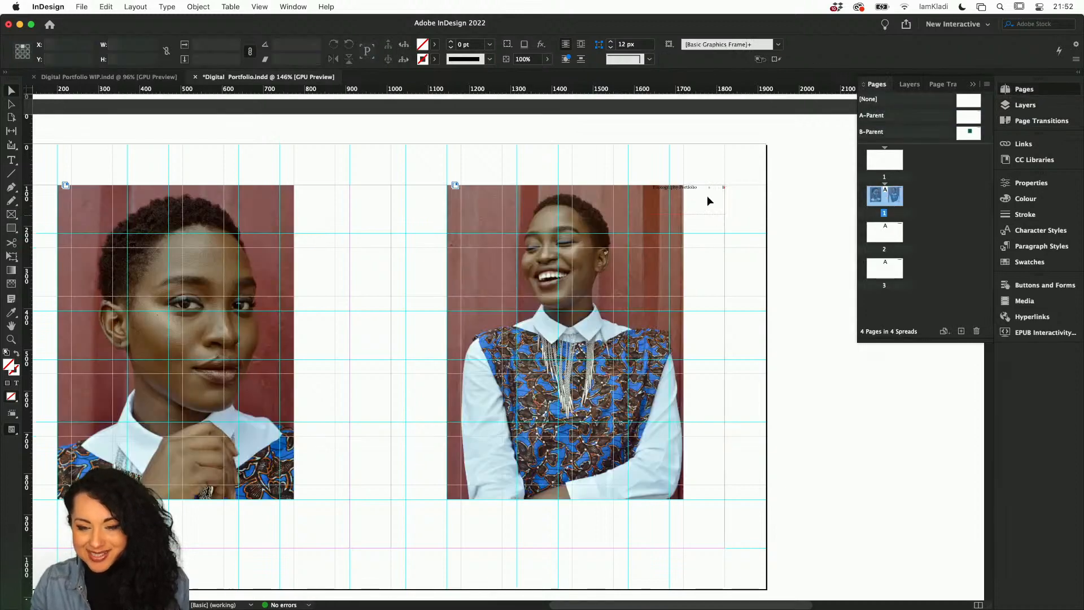
pyautogui.scroll(5, 686, 201)
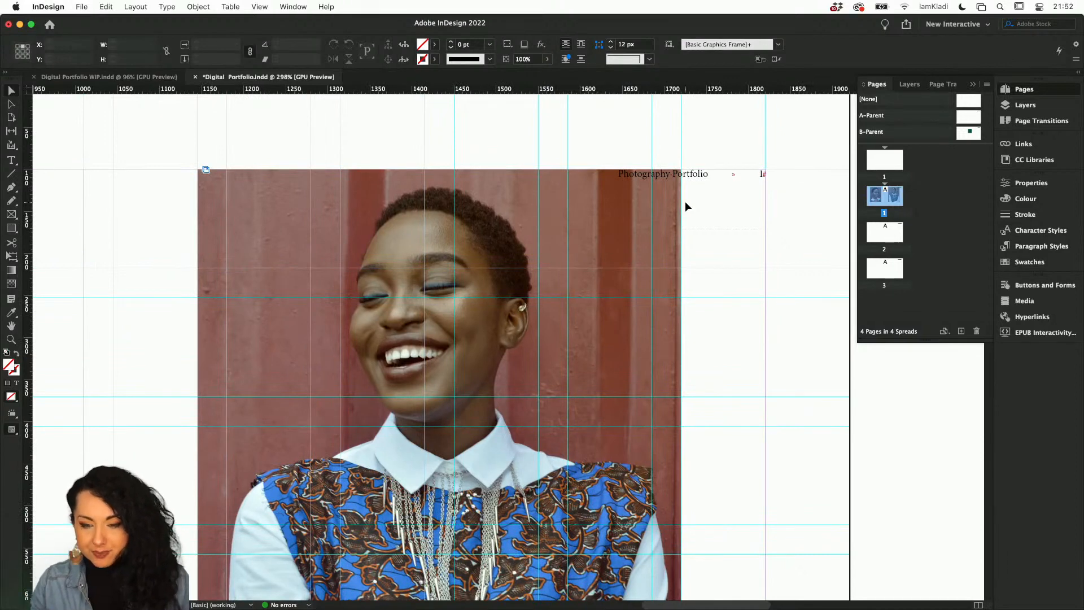
pyautogui.scroll(-5, 686, 201)
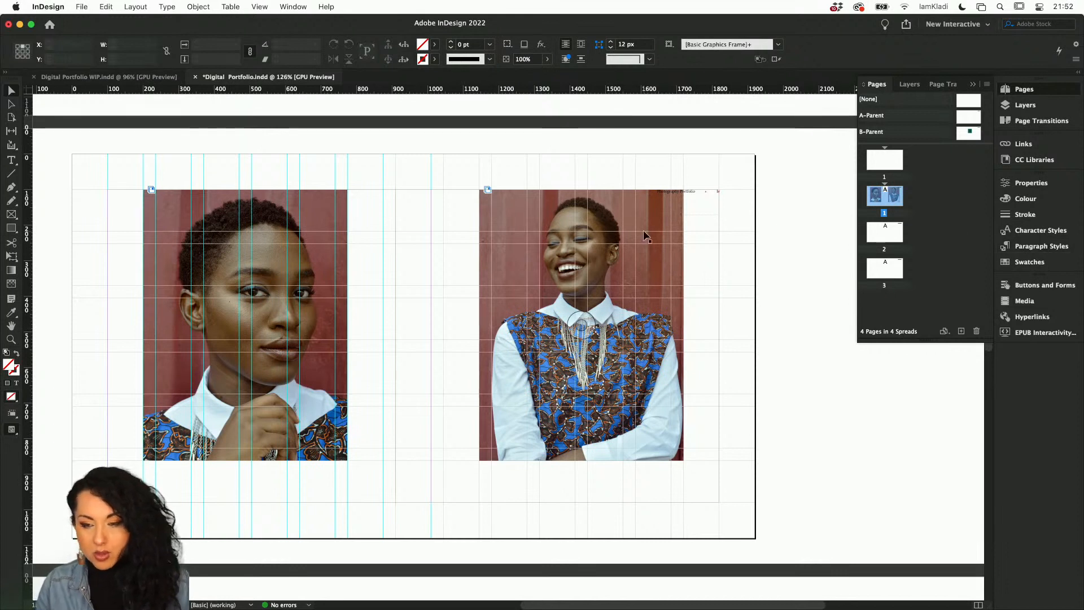
pyautogui.doubleClick(892, 234)
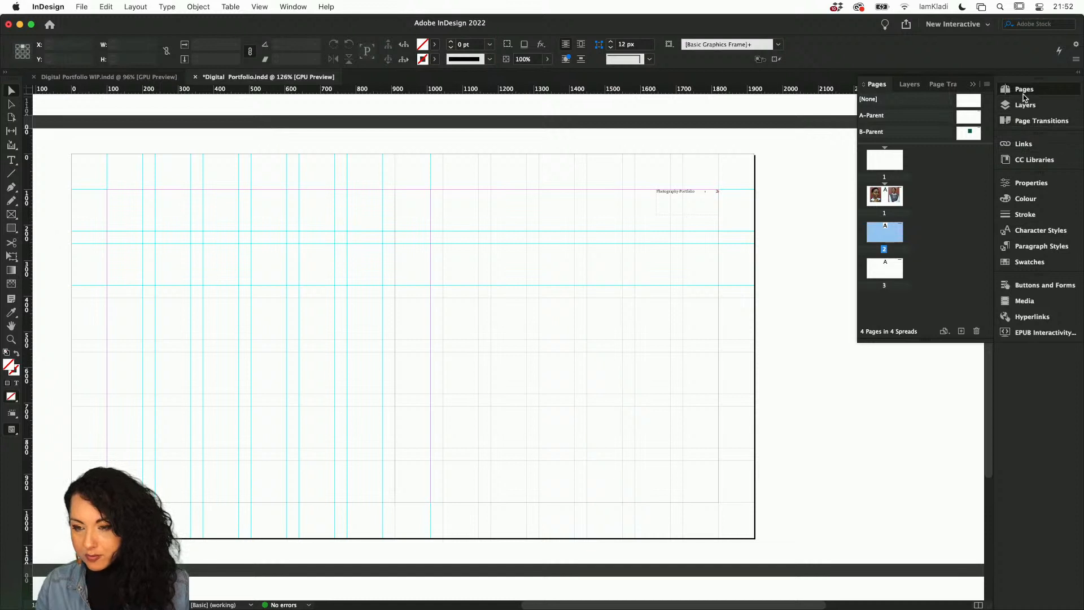
pyautogui.click(1018, 159)
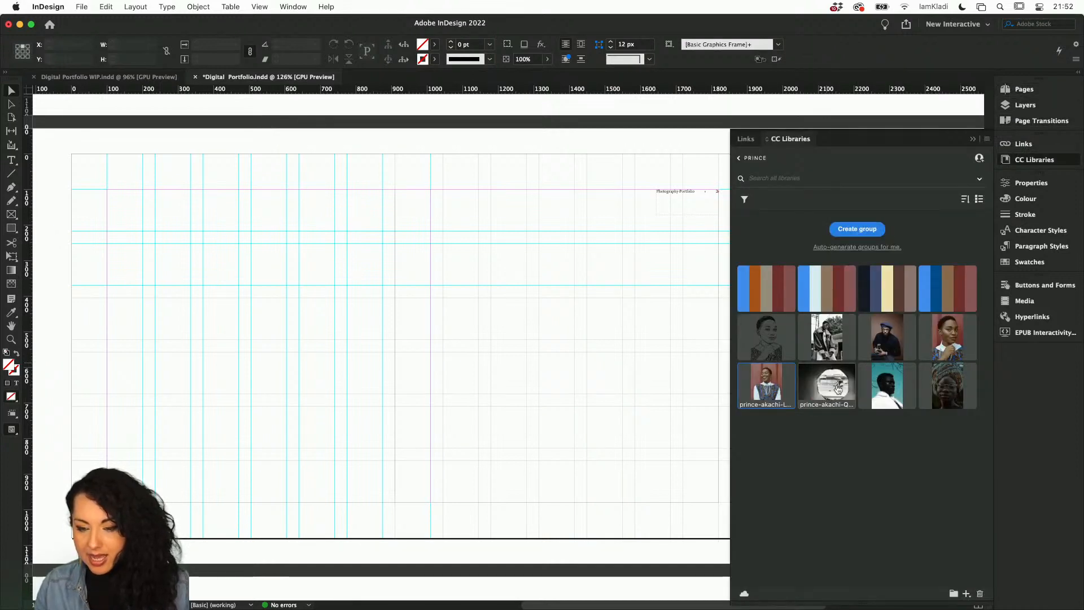
pyautogui.click(890, 375)
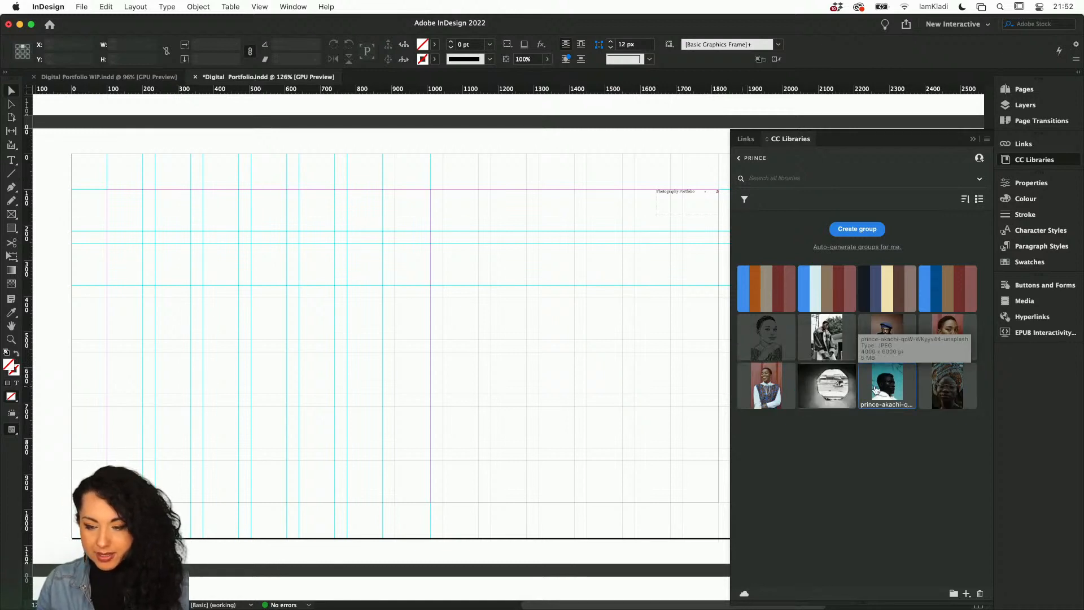
pyautogui.moveTo(827, 386); pyautogui.dragTo(351, 364)
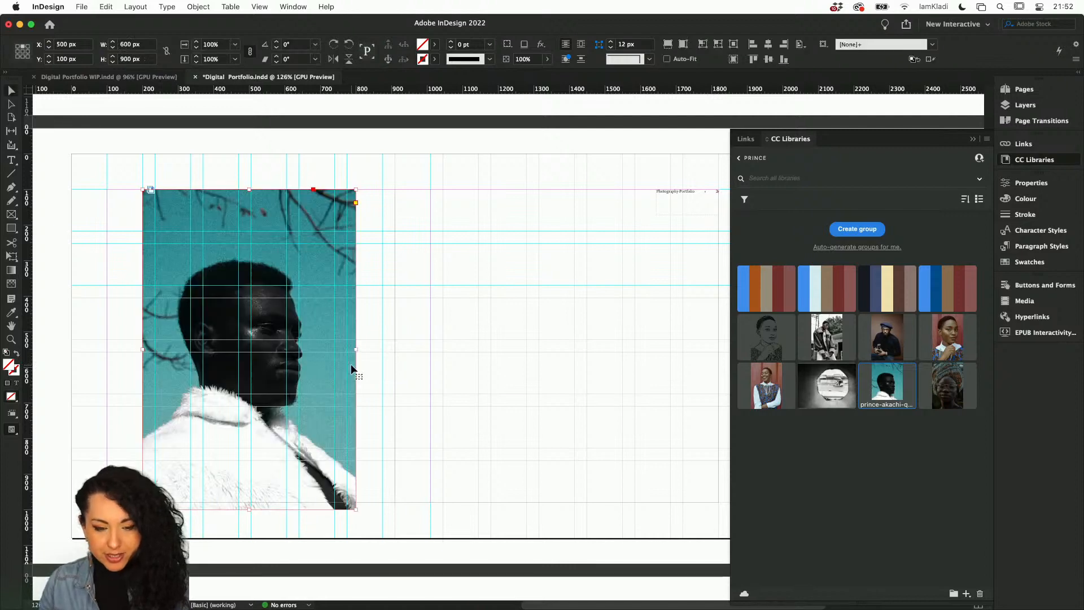
# Save the document.
pyautogui.click(531, 376)
pyautogui.scroll(-5, 669, 376)
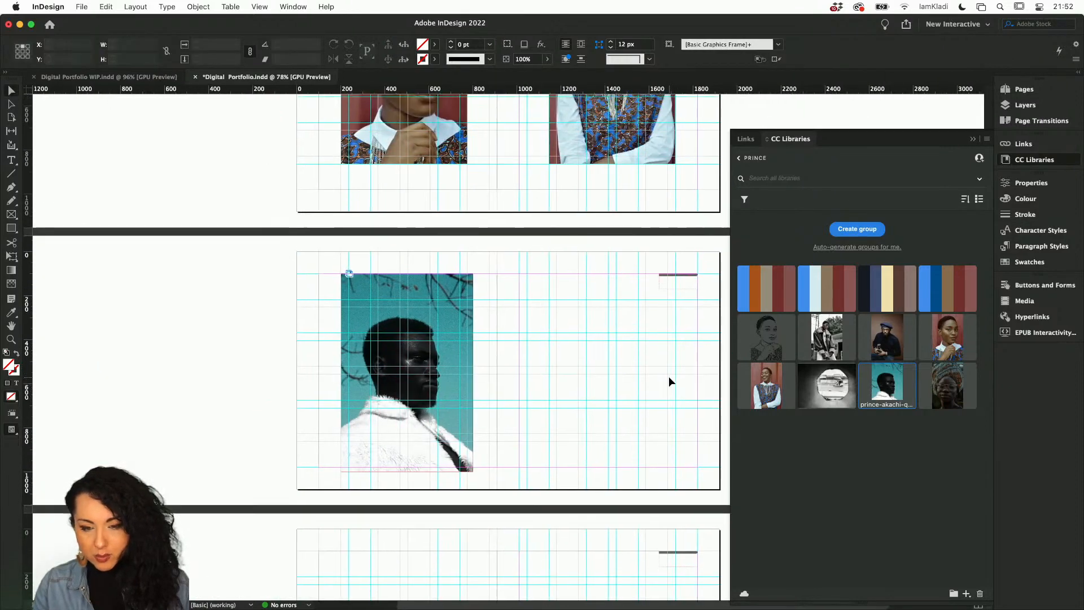
pyautogui.scroll(3, 639, 334)
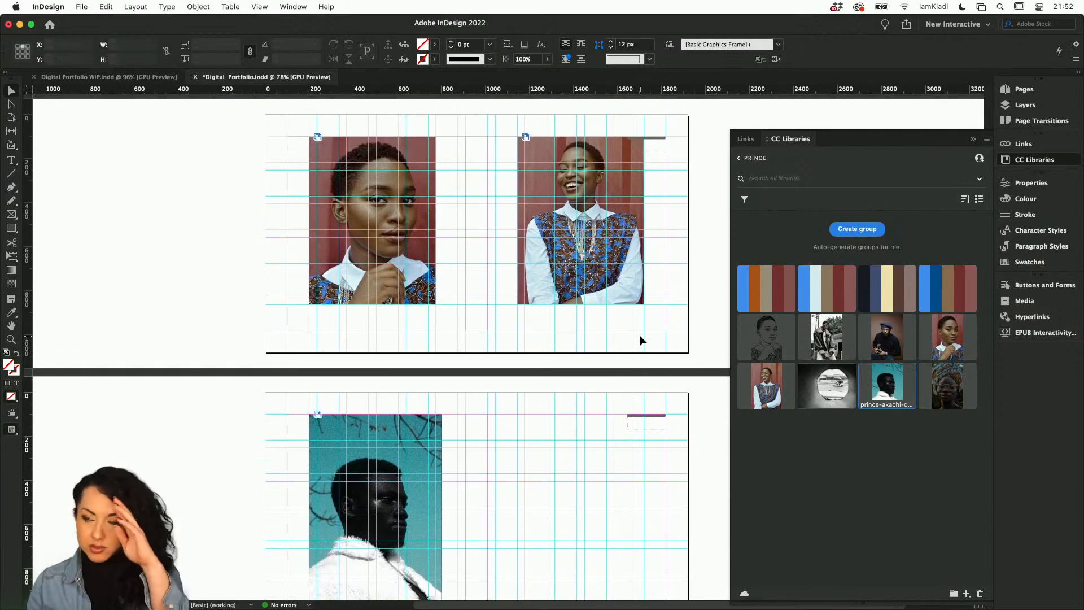
pyautogui.scroll(-1, 584, 480)
pyautogui.rightClick(582, 479)
pyautogui.click(533, 457)
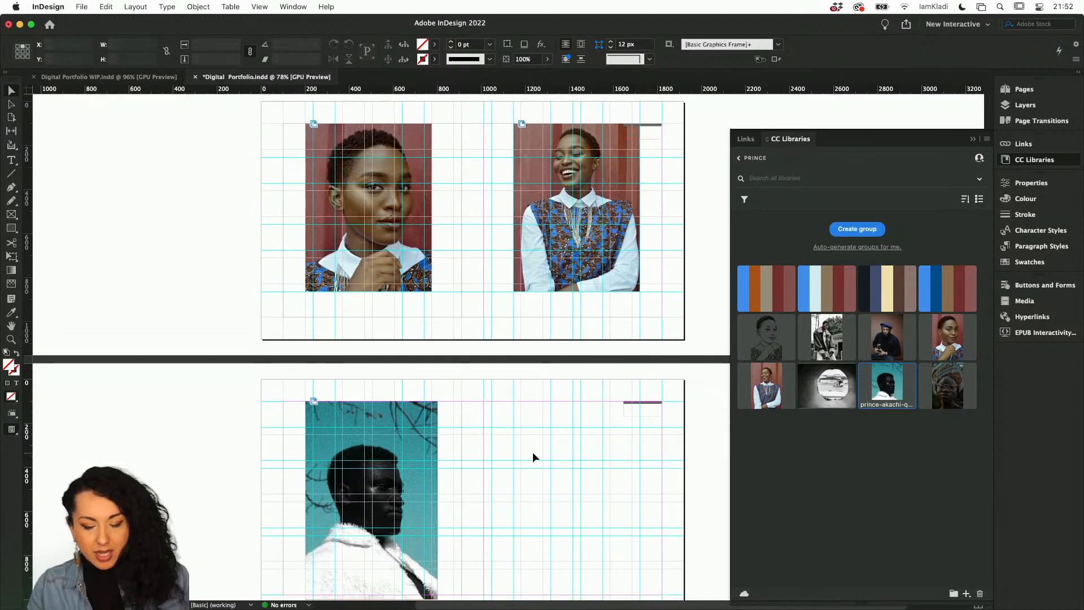
pyautogui.press('super+s')
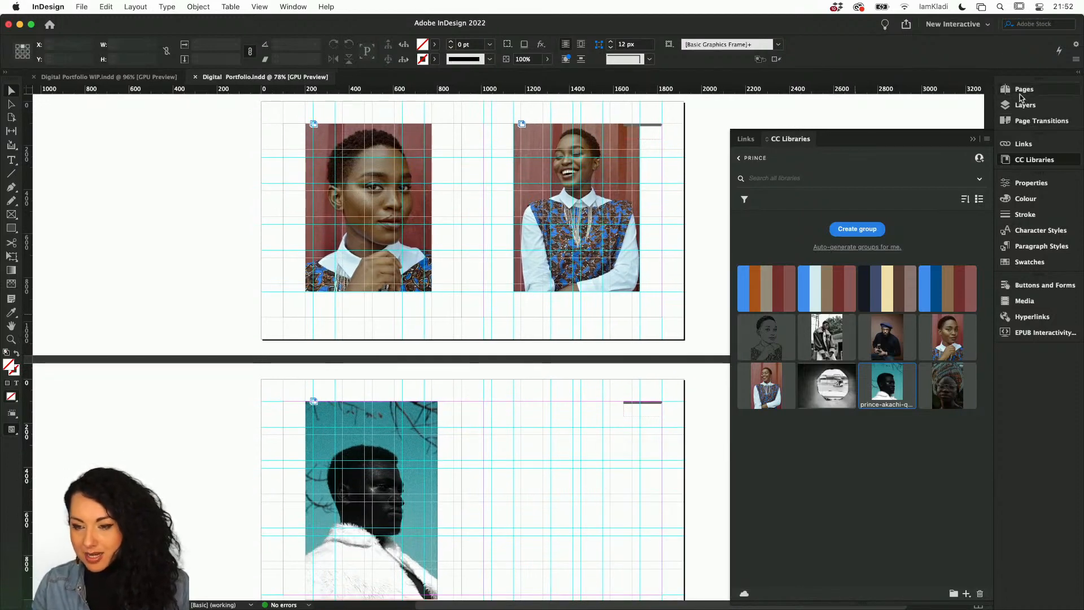
# Open the A-Parent and add a small text frame containing ">" near the lower right of the page.
pyautogui.click(1022, 91)
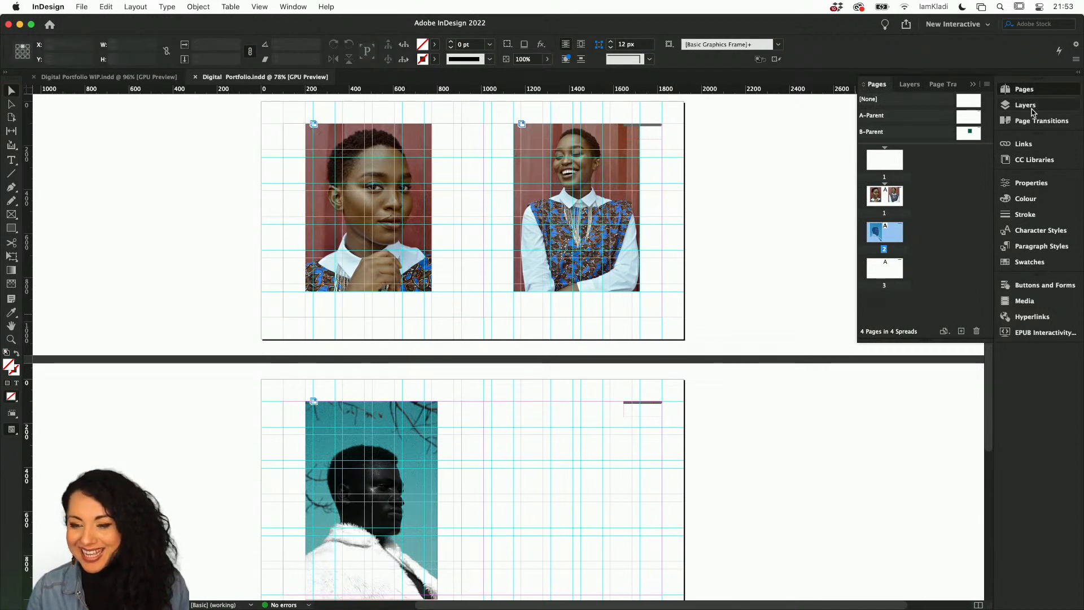
pyautogui.doubleClick(969, 117)
pyautogui.scroll(5, 682, 349)
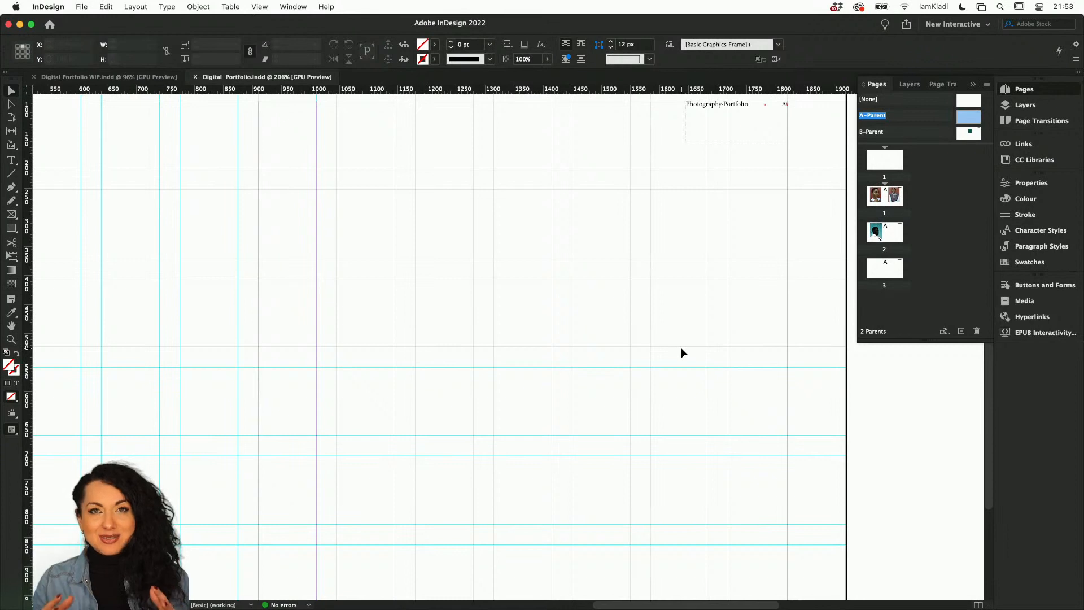
pyautogui.scroll(-5, 681, 347)
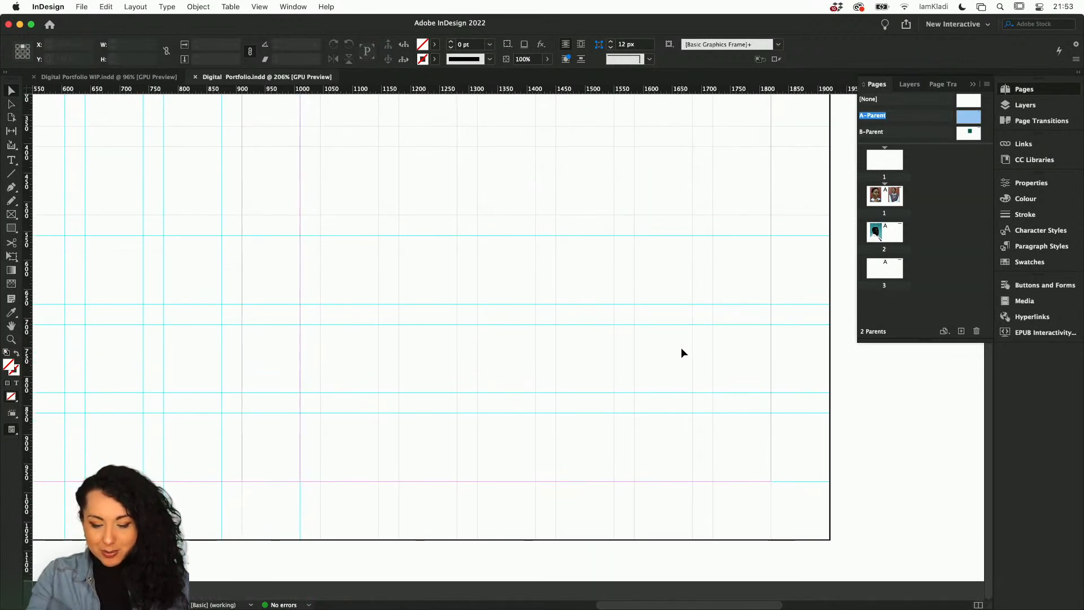
pyautogui.press('t')
pyautogui.moveTo(724, 452); pyautogui.dragTo(776, 483)
pyautogui.write('>')
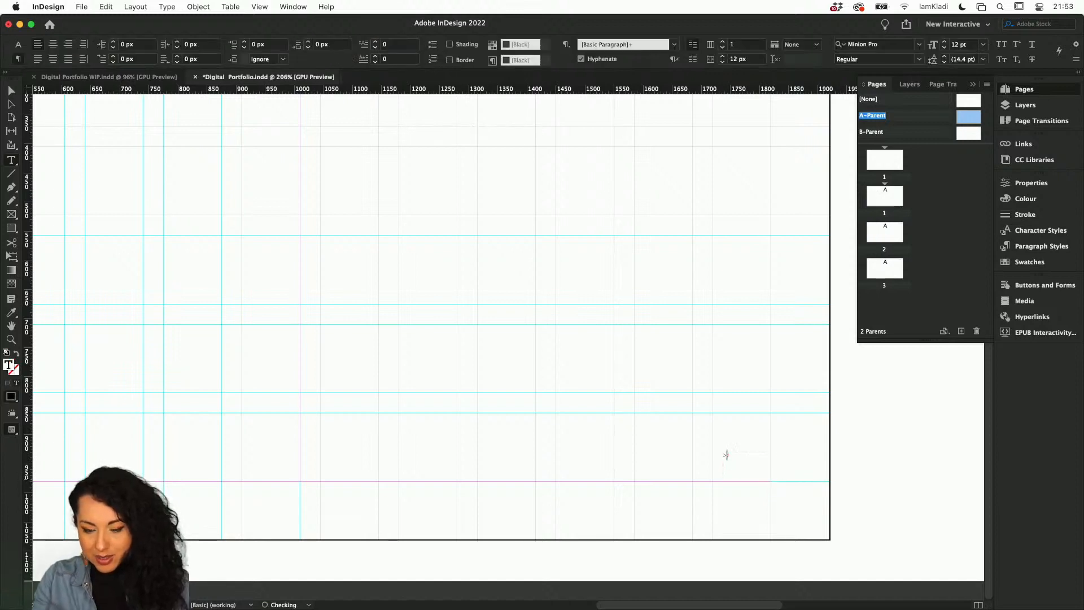
# Select the ">" character and set its size to 30 pt.
pyautogui.moveTo(729, 456); pyautogui.dragTo(716, 456)
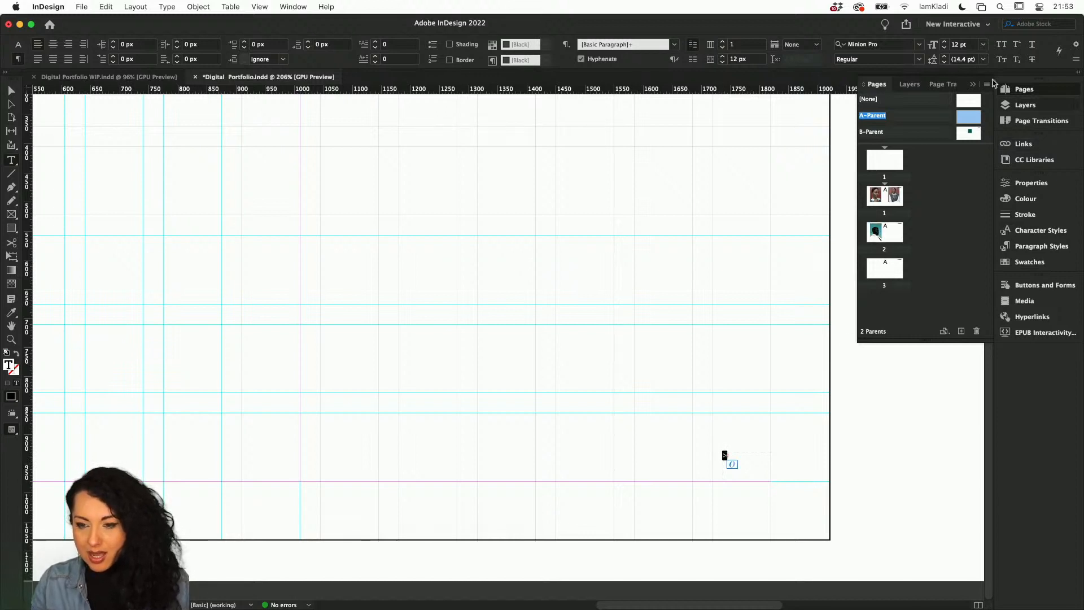
pyautogui.click(959, 44)
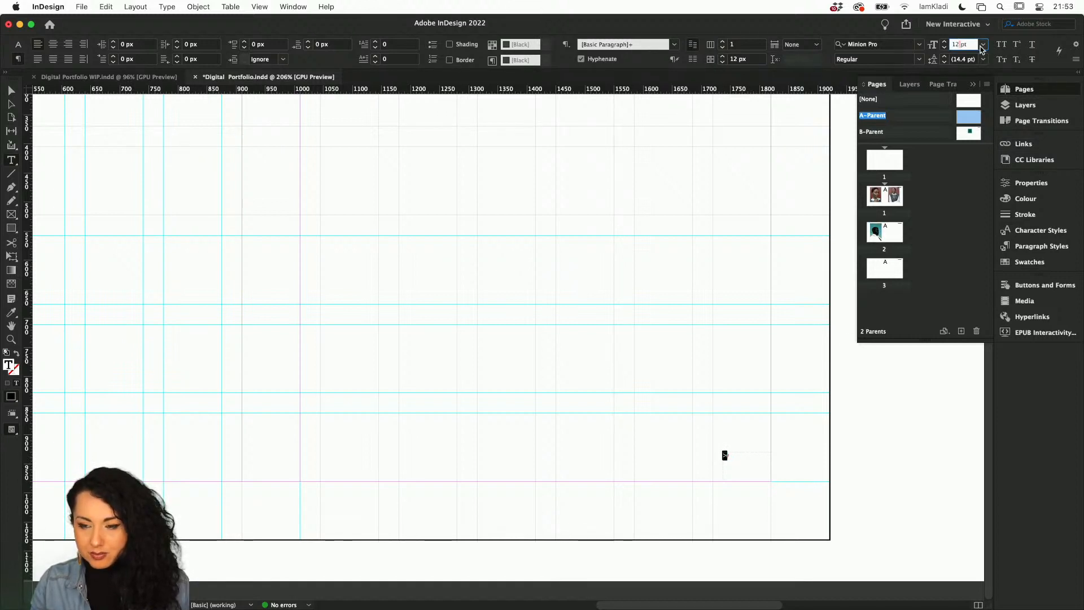
pyautogui.click(983, 44)
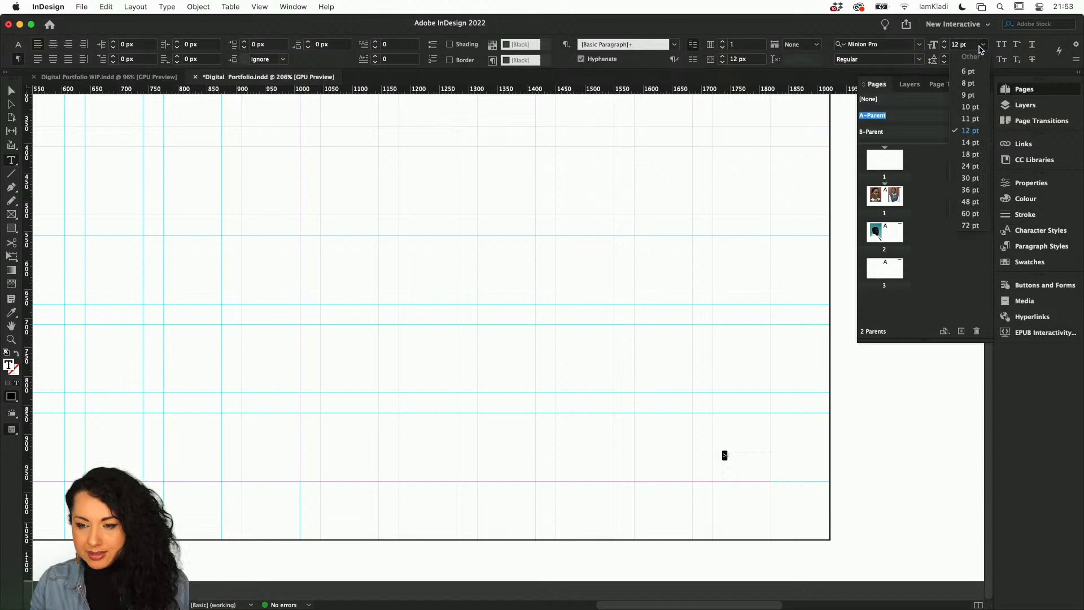
pyautogui.click(971, 178)
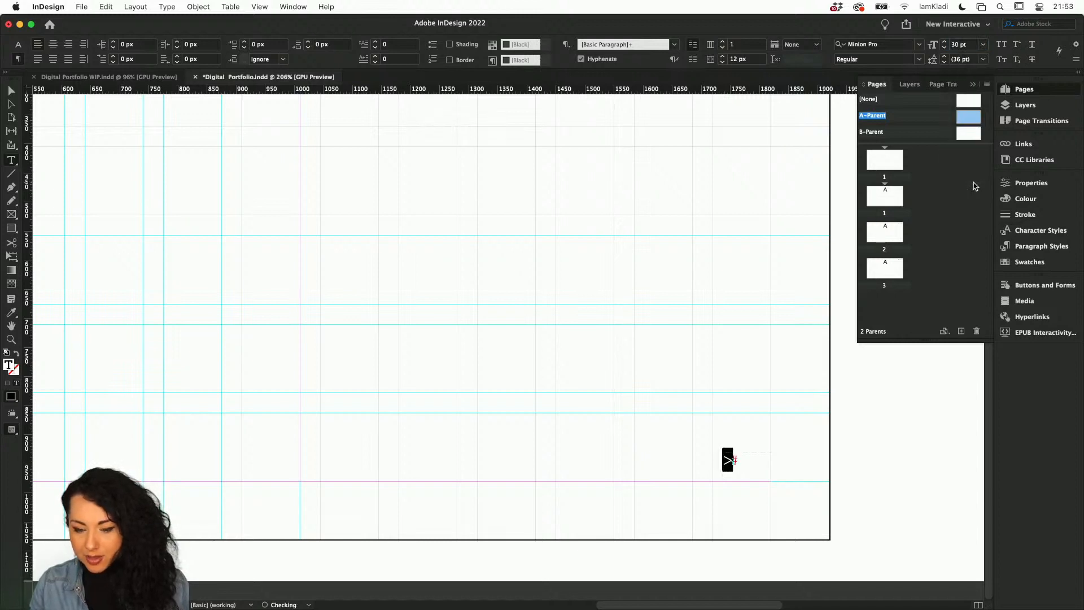
# Set the arrow's font to Abril Display ExtraBold Italic.
pyautogui.click(880, 44)
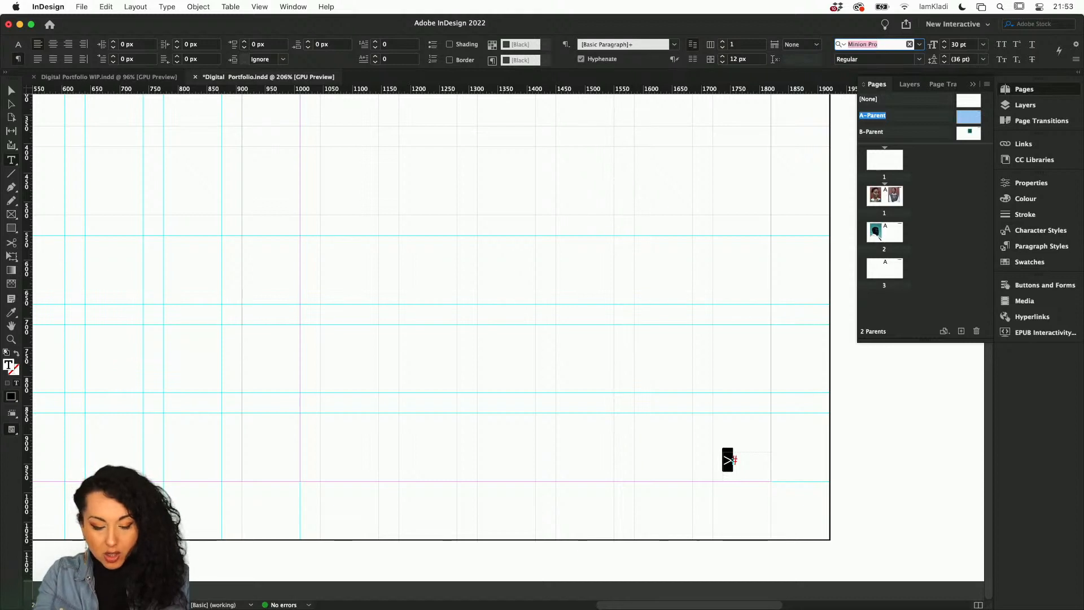
pyautogui.write('abril')
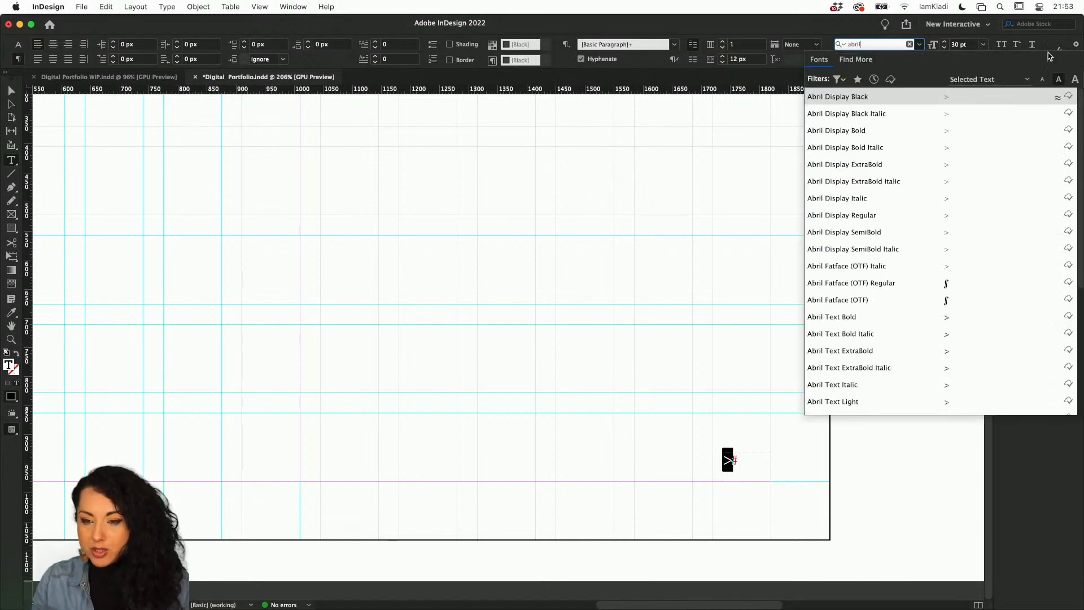
pyautogui.click(964, 101)
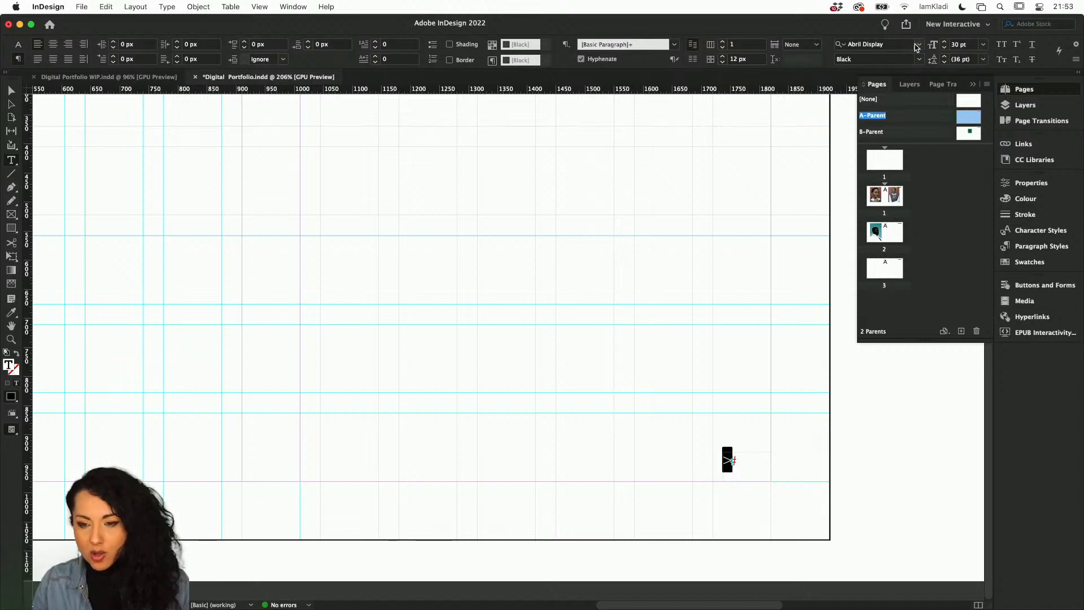
pyautogui.click(921, 59)
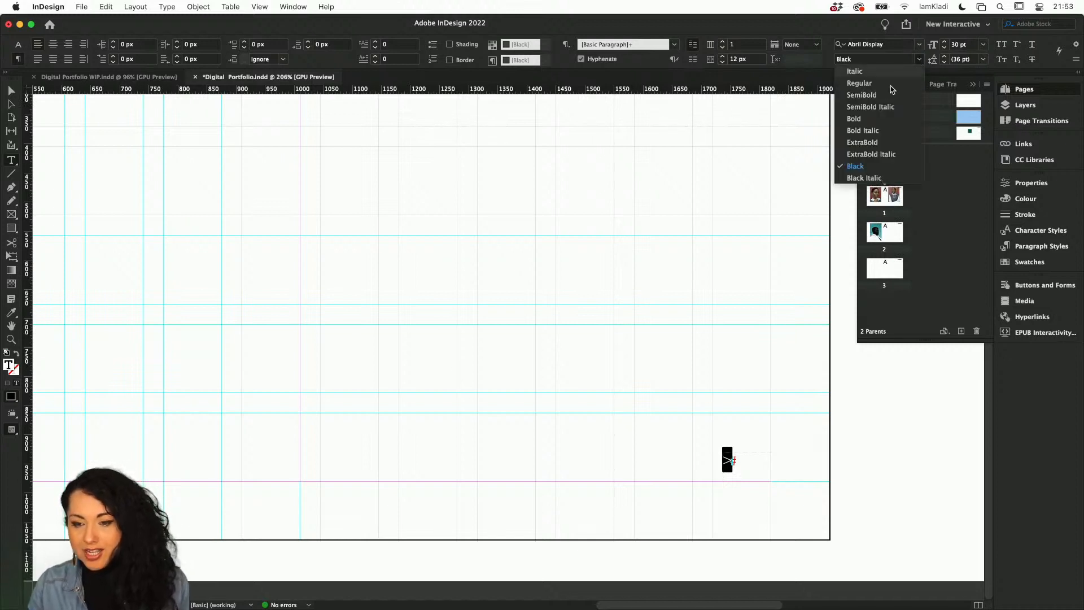
pyautogui.click(859, 155)
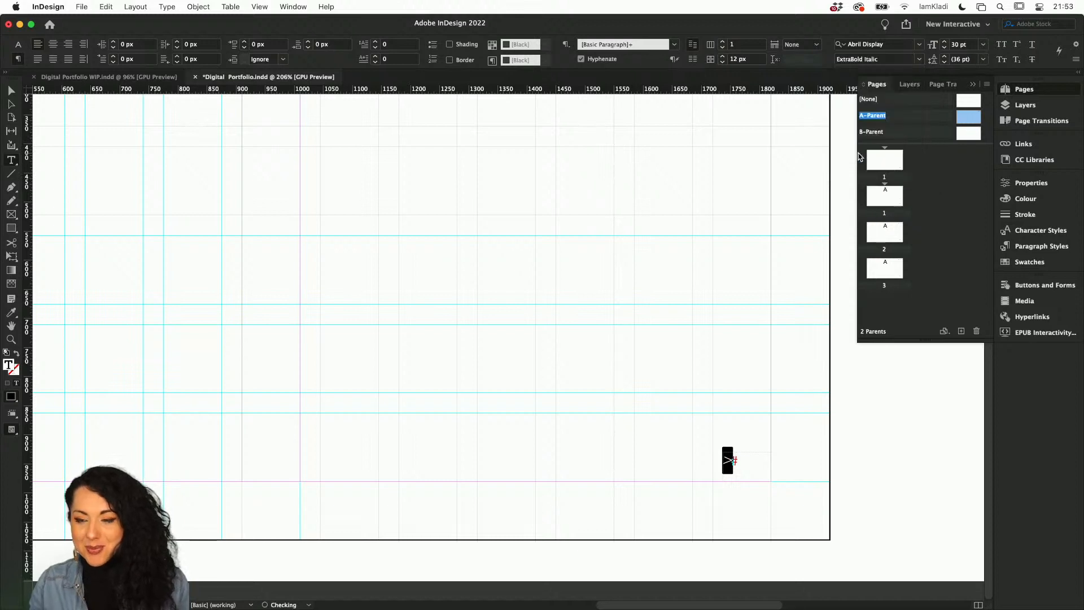
# Change the arrow's font style to Abril Display Bold.
pyautogui.click(1031, 183)
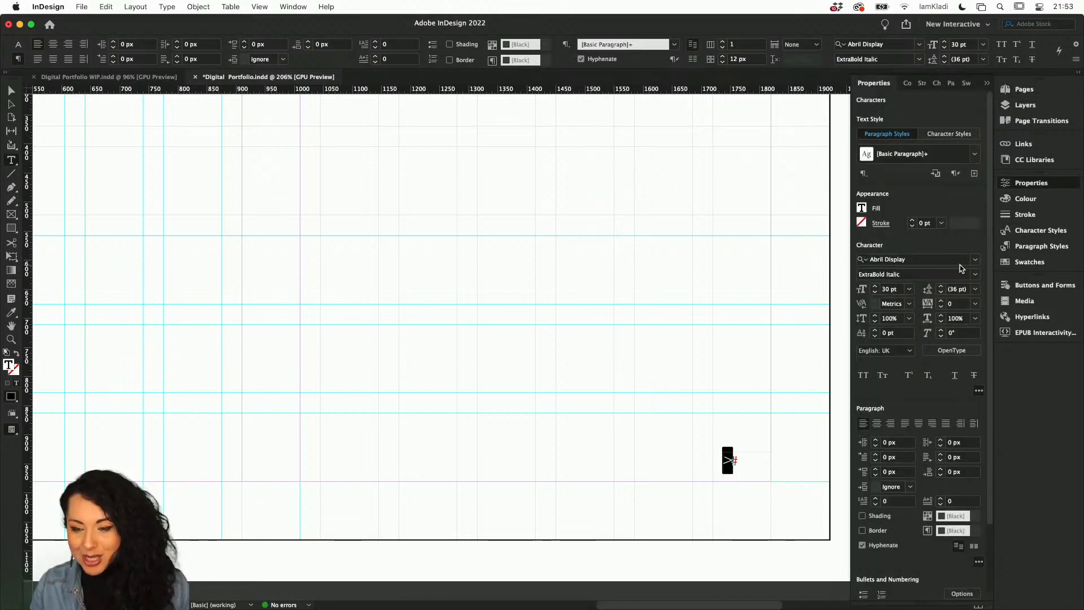
pyautogui.click(863, 260)
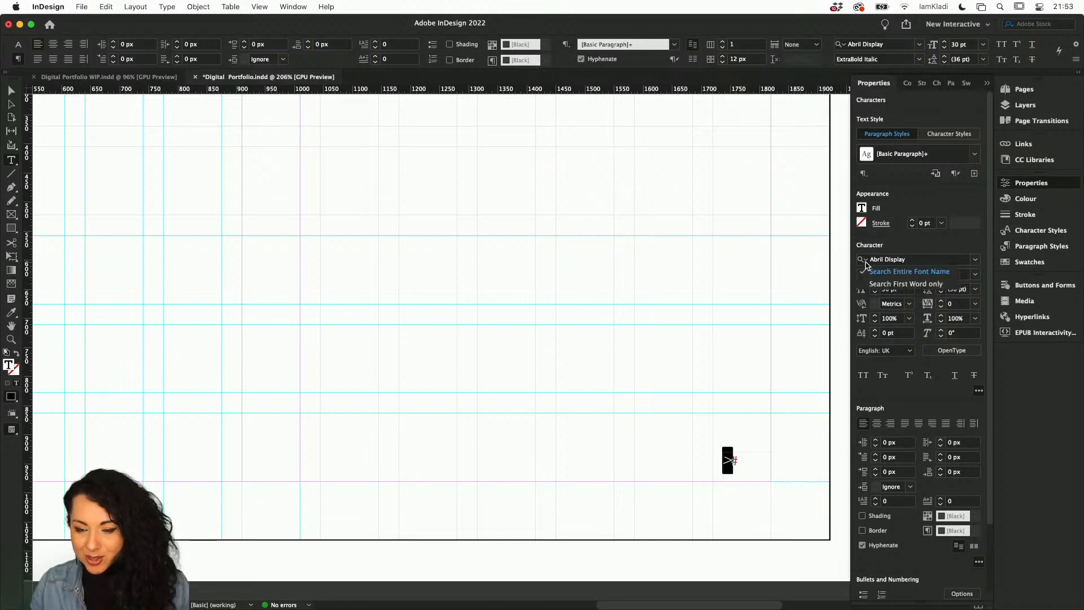
pyautogui.click(980, 260)
pyautogui.click(979, 260)
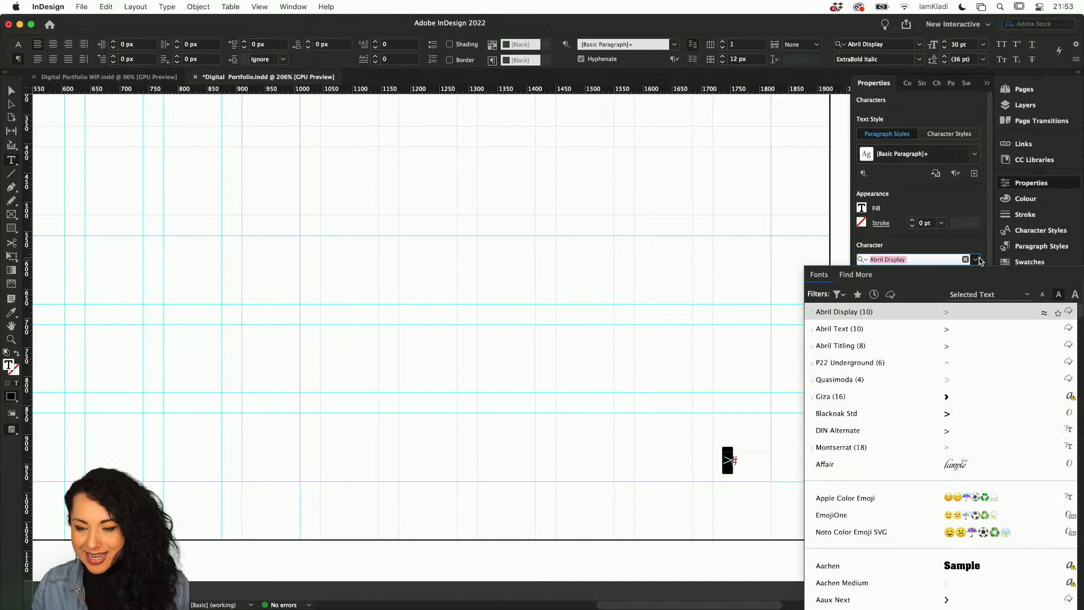
pyautogui.click(856, 275)
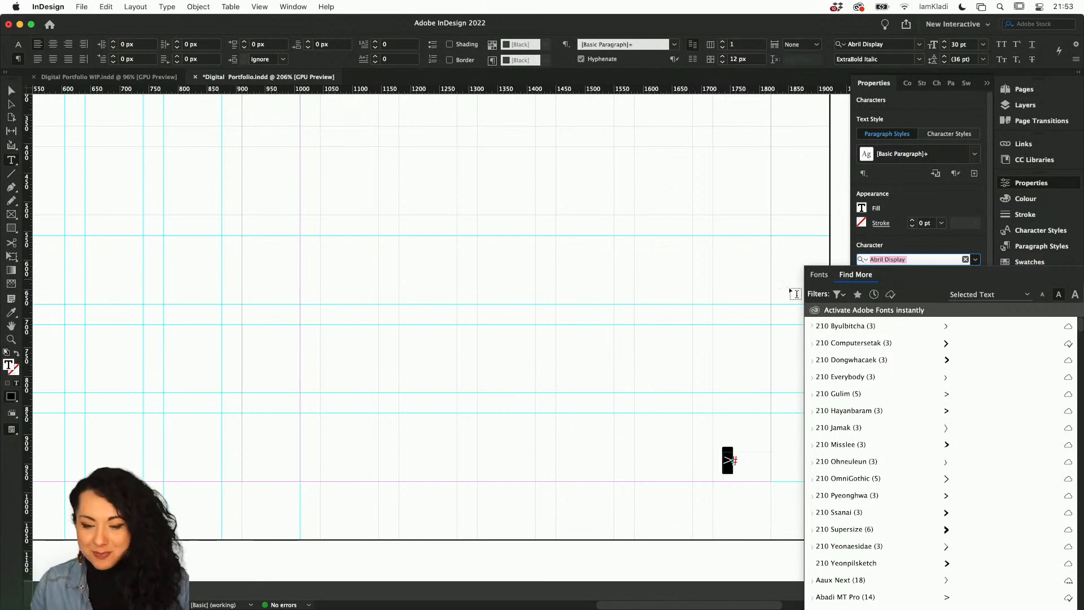
pyautogui.click(921, 111)
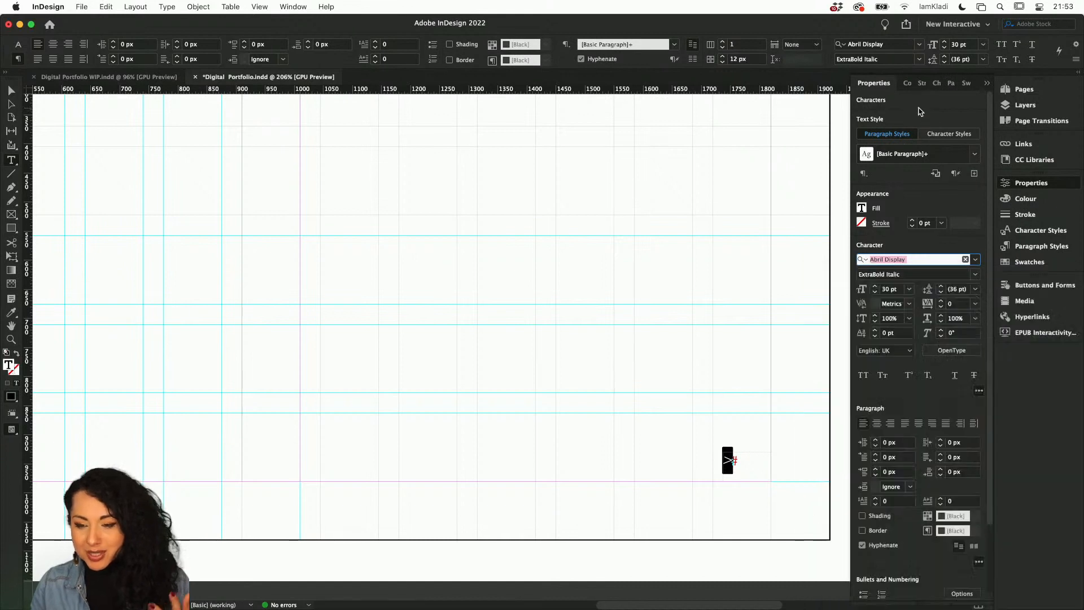
pyautogui.click(976, 274)
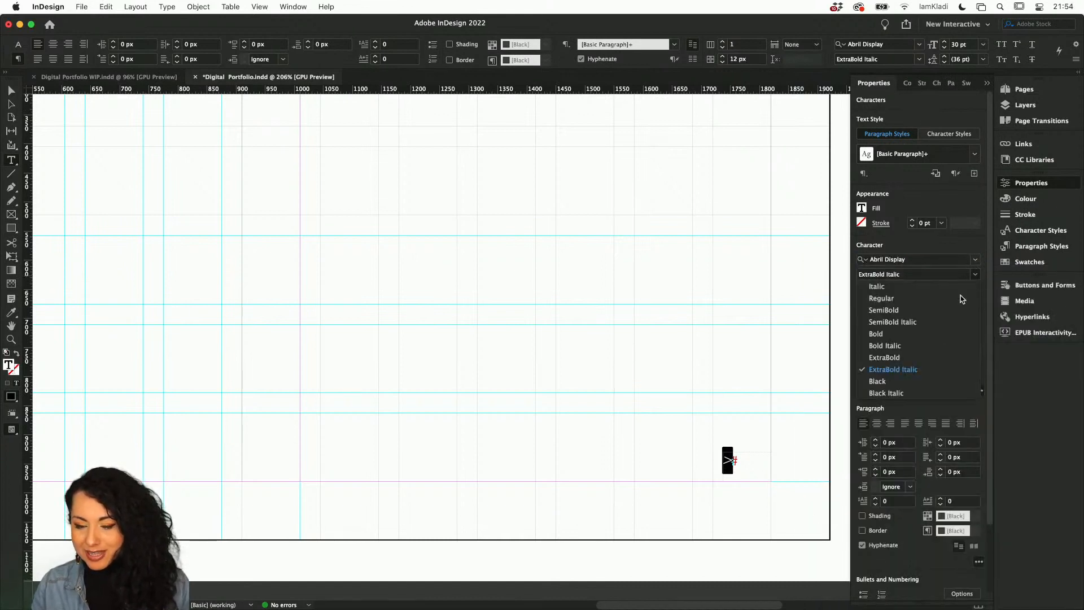
pyautogui.click(917, 334)
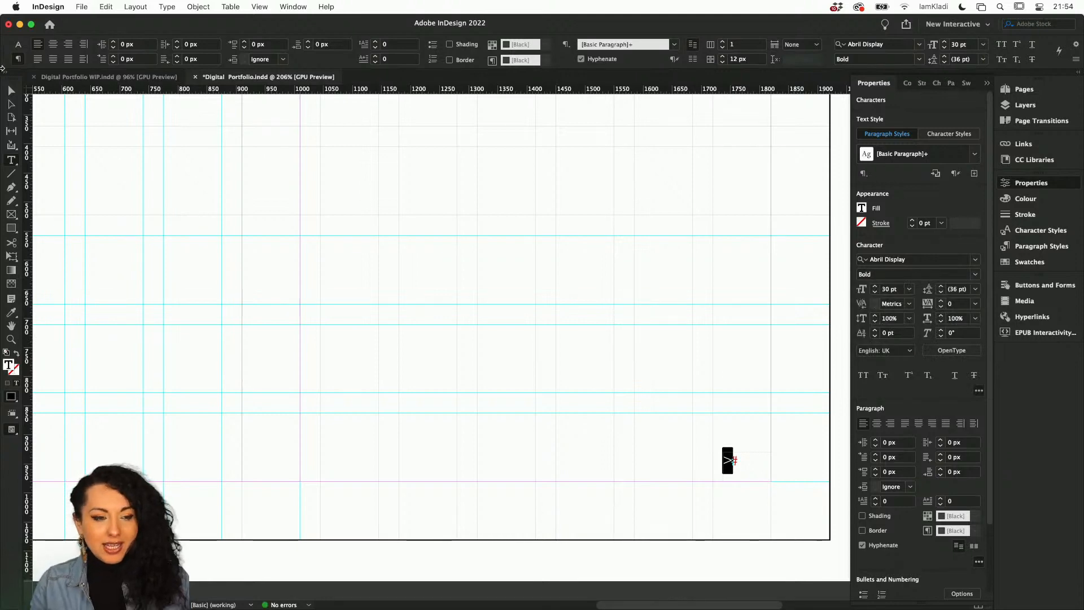
# Select the arrow's text frame on the parent page and convert it into a button.
pyautogui.click(11, 91)
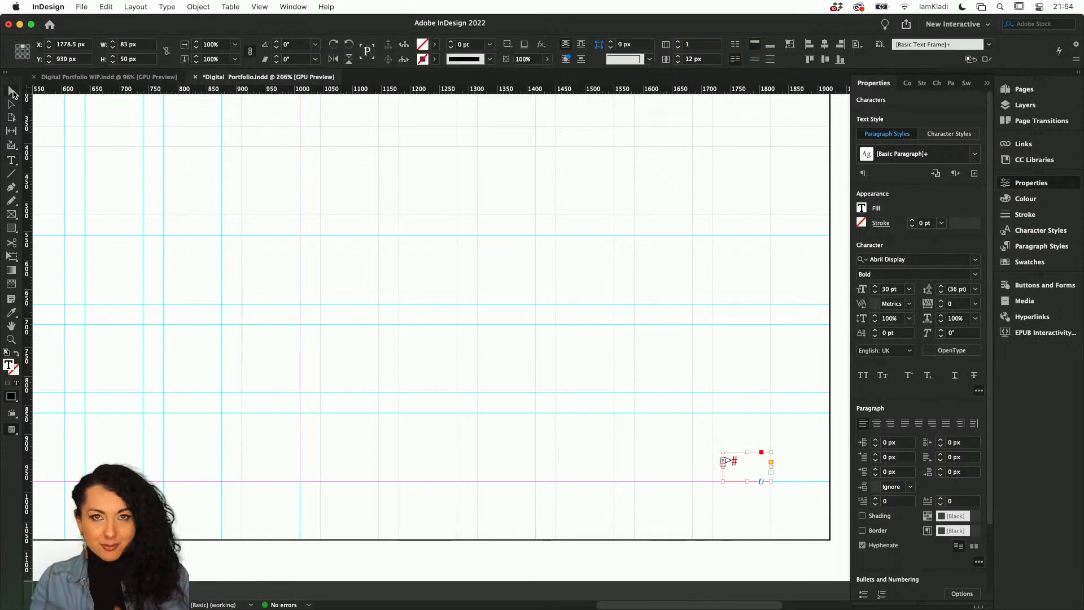
pyautogui.click(422, 297)
pyautogui.press('super+minus')
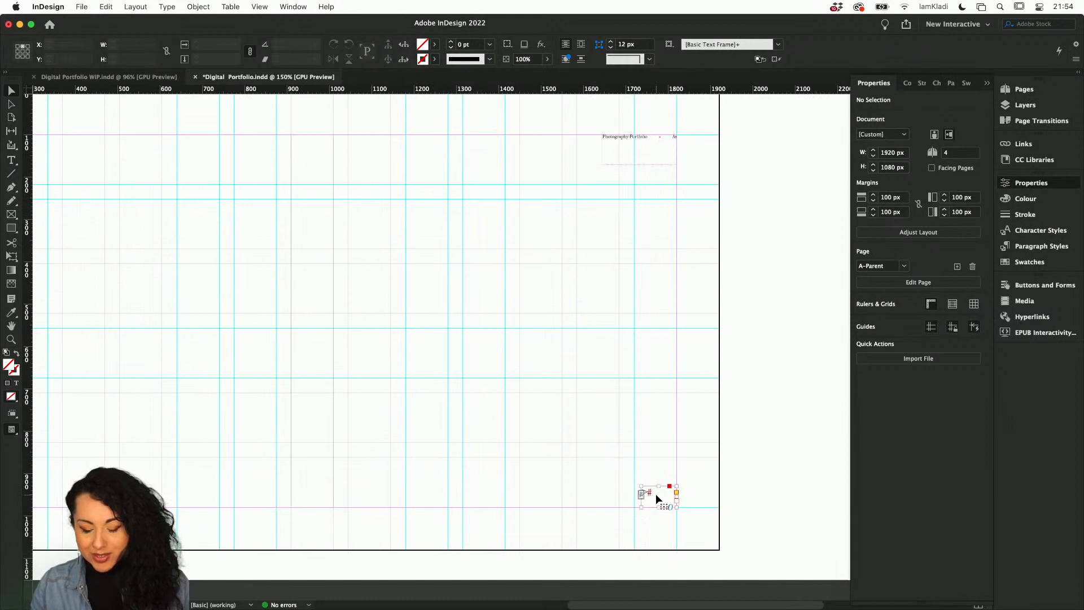
pyautogui.moveTo(656, 494); pyautogui.dragTo(663, 513)
pyautogui.click(673, 487)
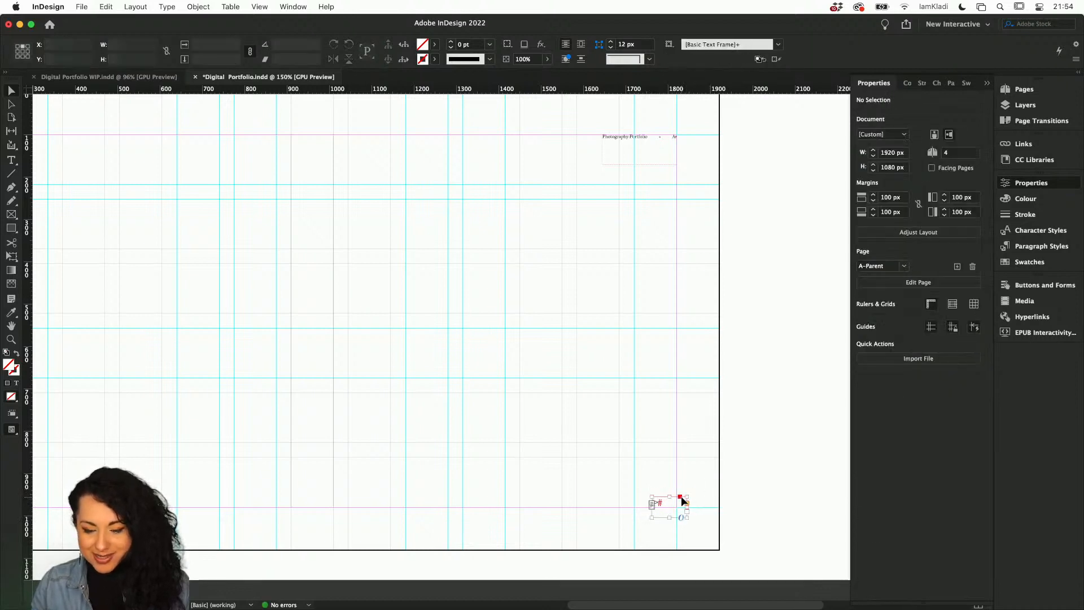
pyautogui.click(681, 499)
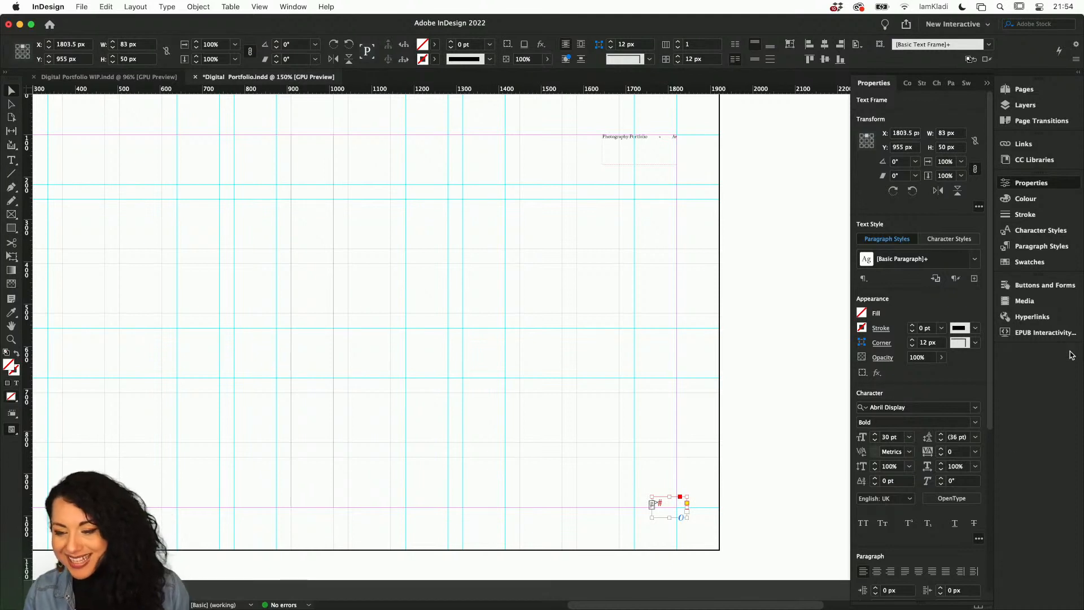
pyautogui.click(1042, 286)
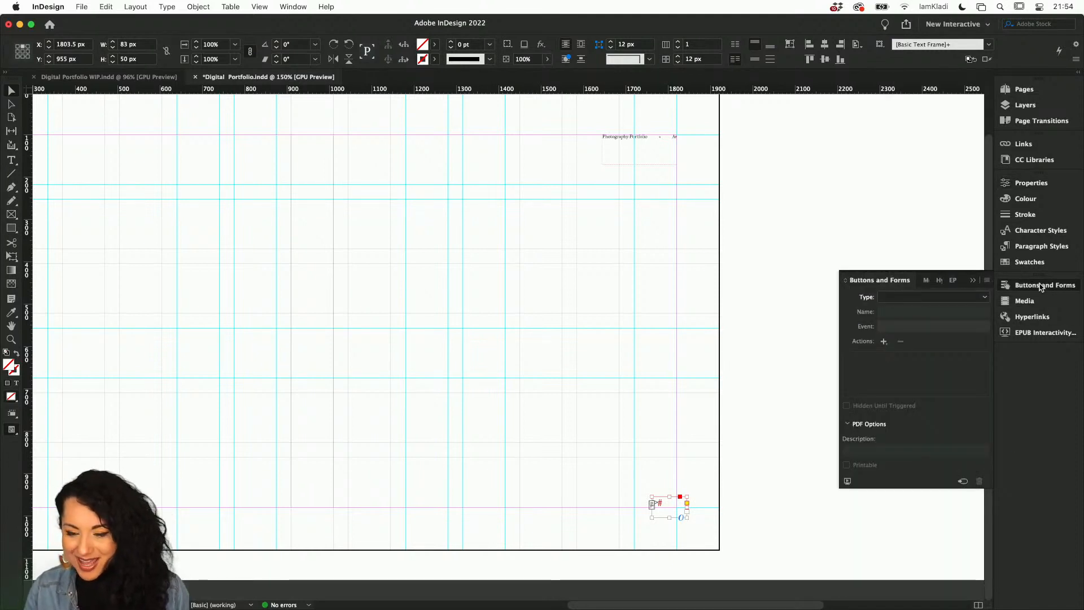
pyautogui.click(986, 297)
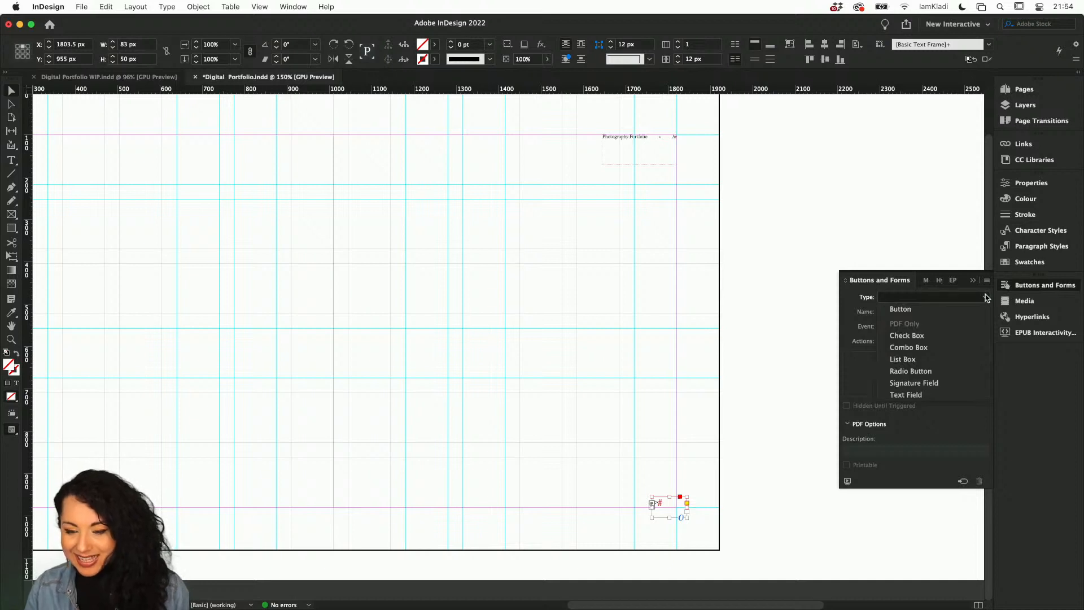
pyautogui.click(969, 311)
# Name the arrow button Nextpage.
pyautogui.click(947, 314)
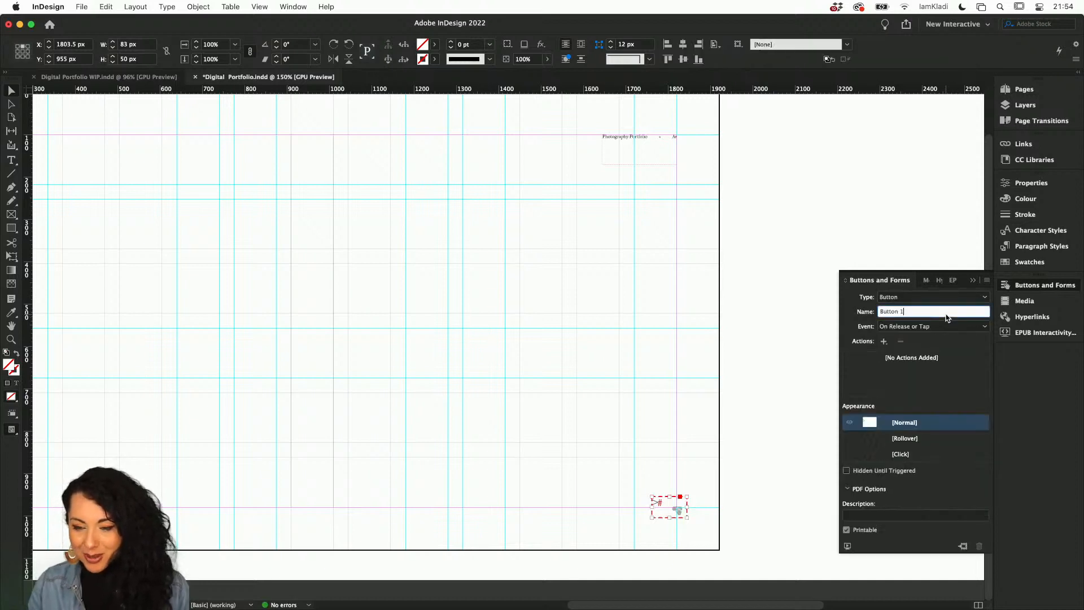
pyautogui.press('super+a')
pyautogui.write('Next')
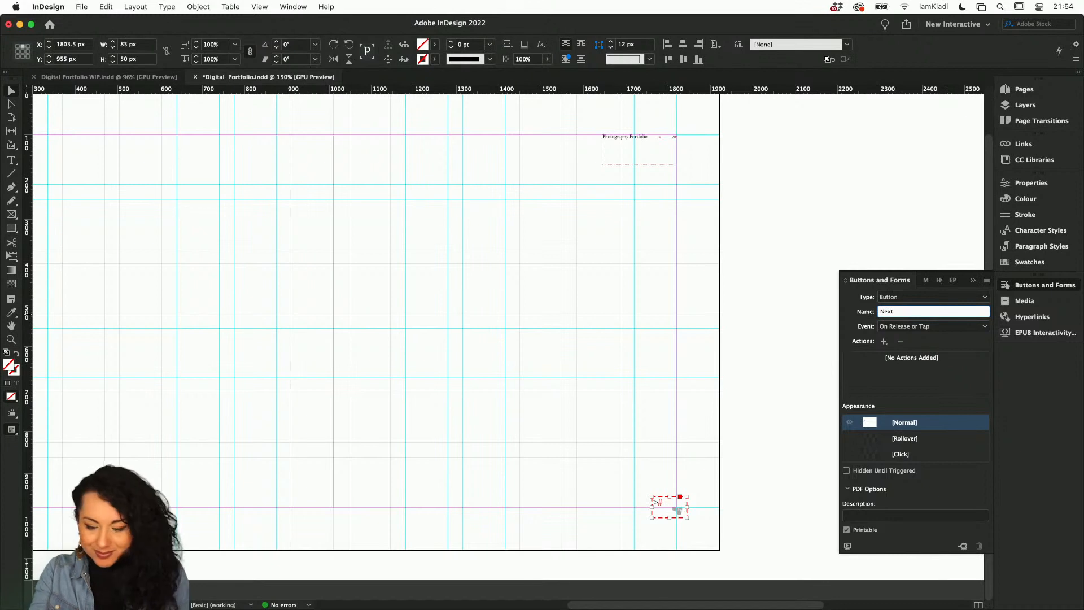
pyautogui.write('page')
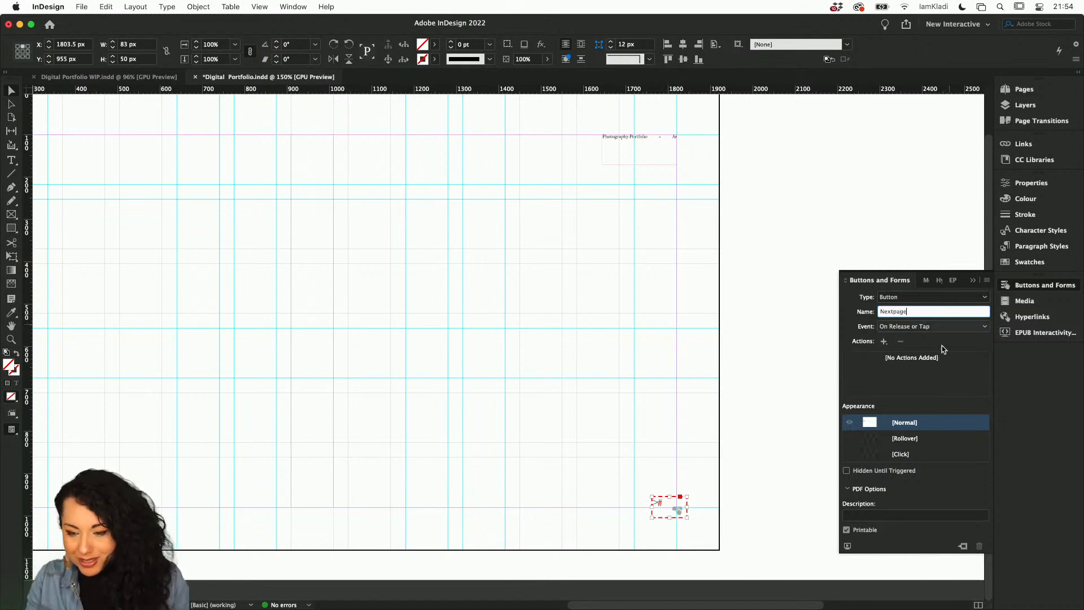
# Add a Go To Next Page action to the button and save the document.
pyautogui.click(884, 341)
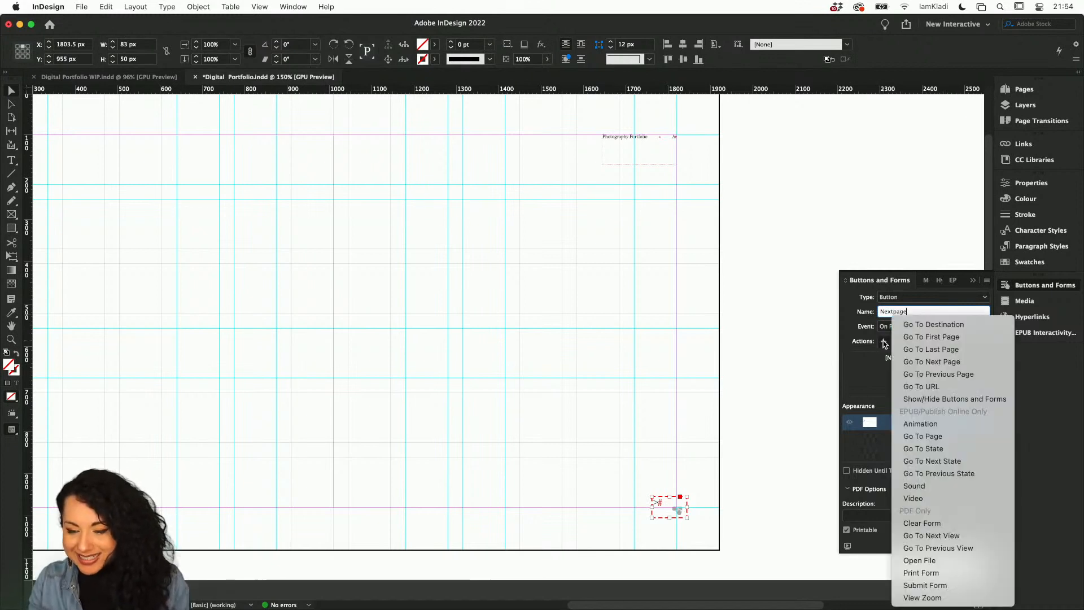
pyautogui.click(908, 362)
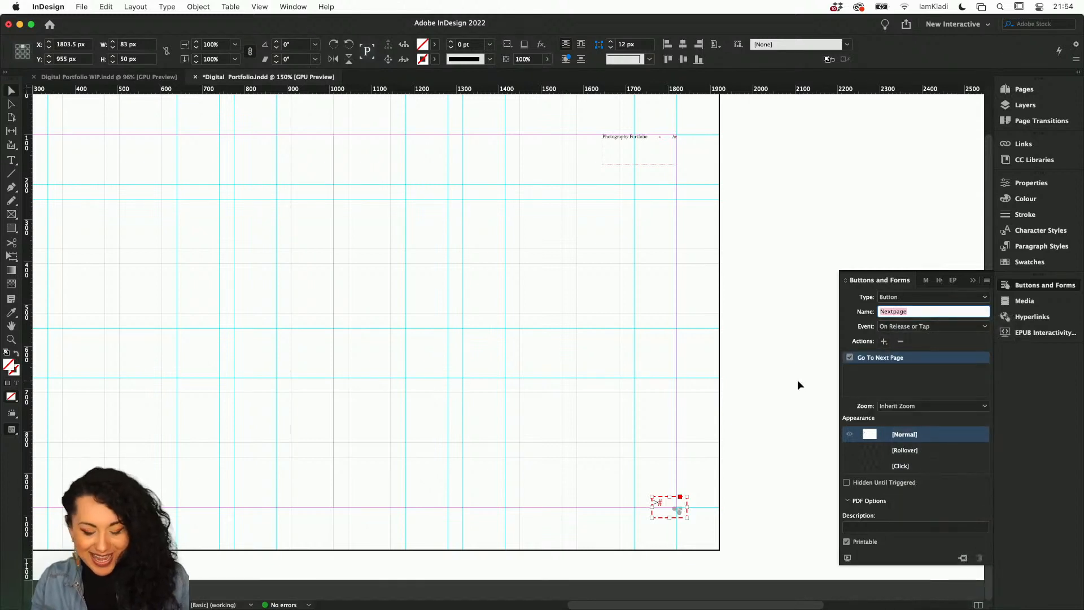
pyautogui.press('super+s')
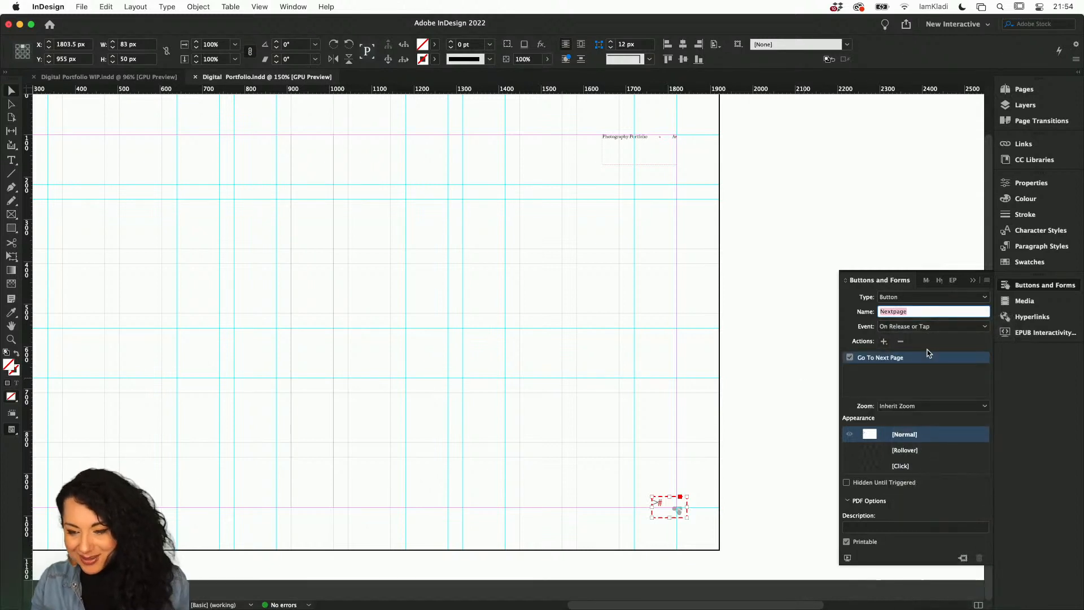
# Go to page 1 and test the arrow button through the pages in the EPUB Interactivity Preview.
pyautogui.click(1020, 90)
pyautogui.doubleClick(885, 196)
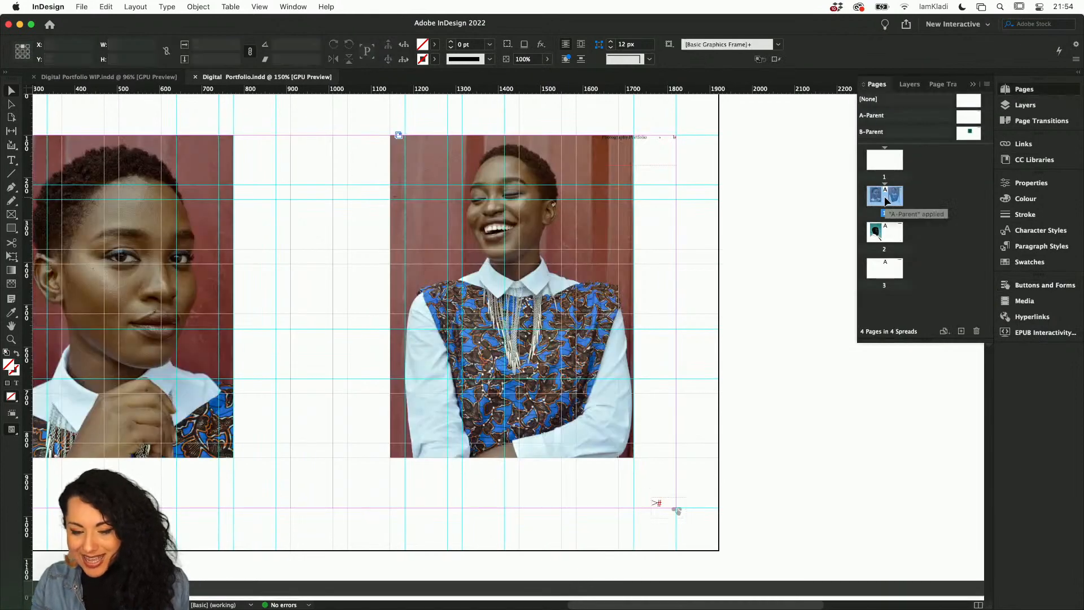
pyautogui.click(1033, 333)
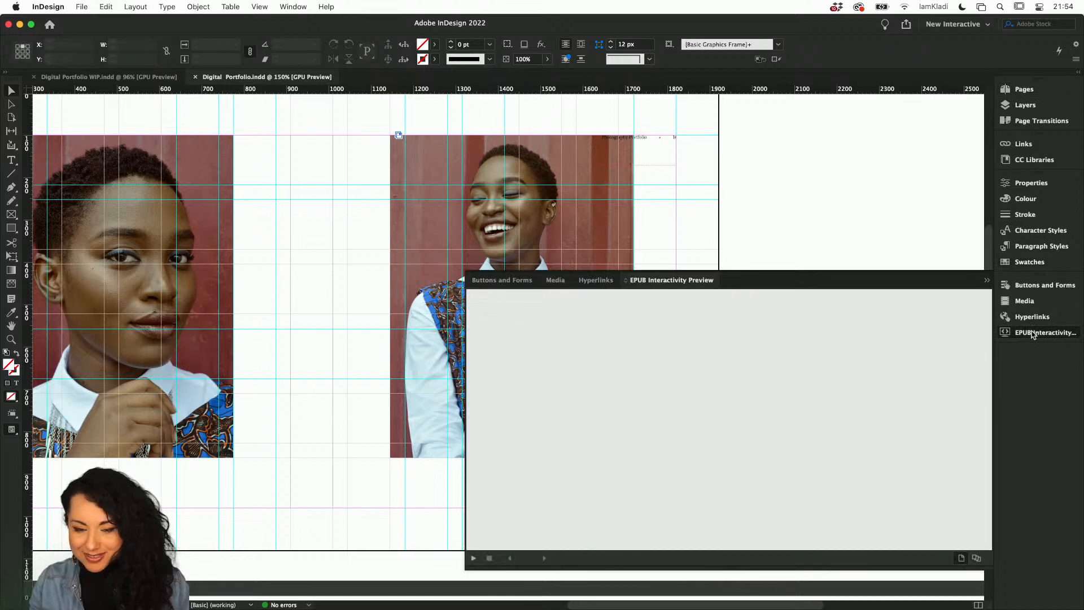
pyautogui.click(977, 558)
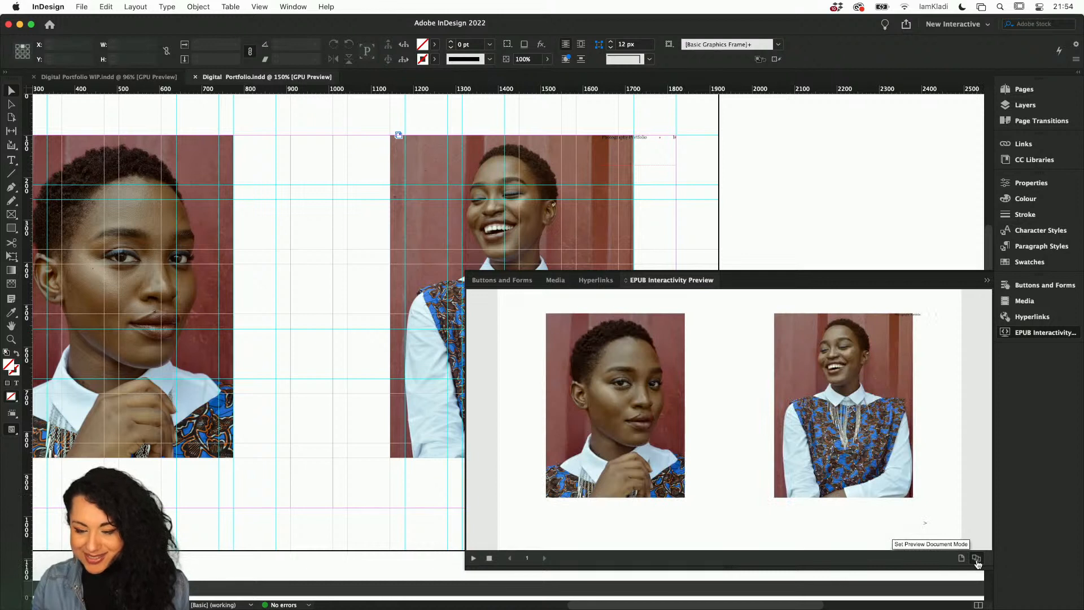
pyautogui.click(472, 560)
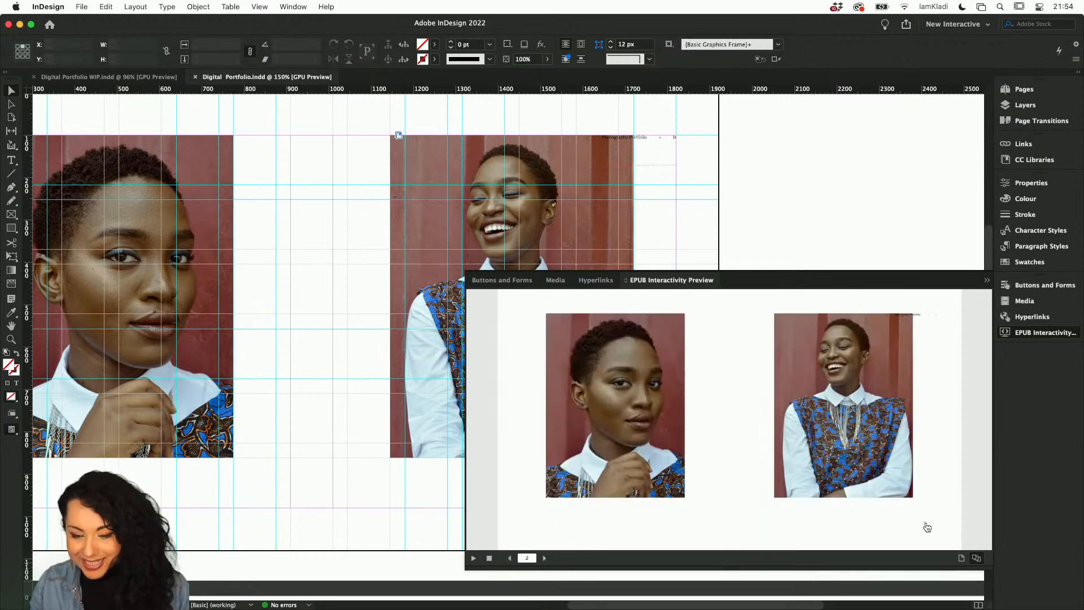
pyautogui.click(926, 525)
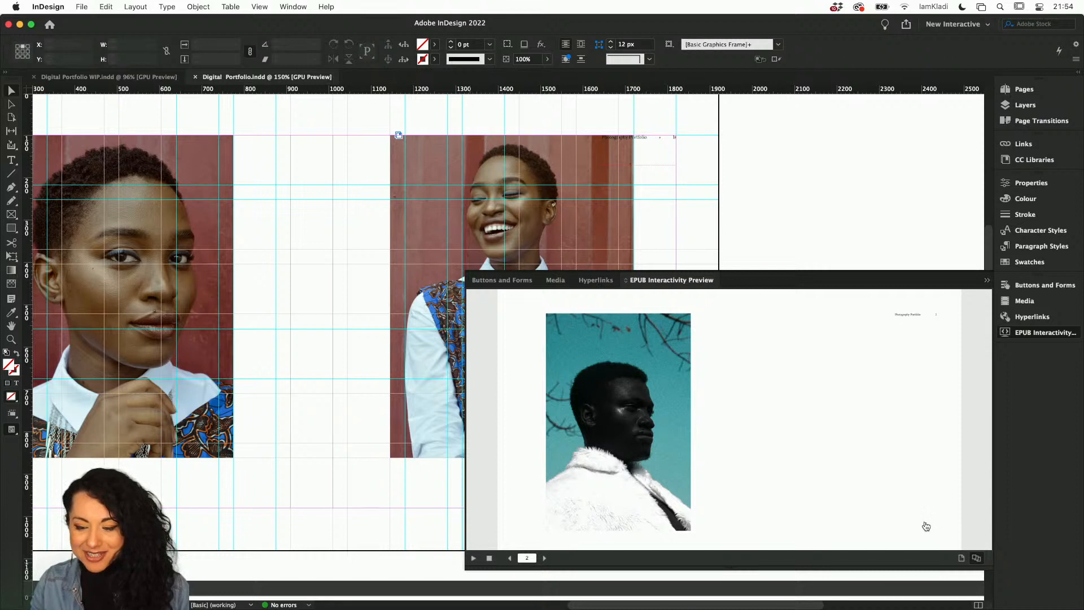
pyautogui.click(926, 526)
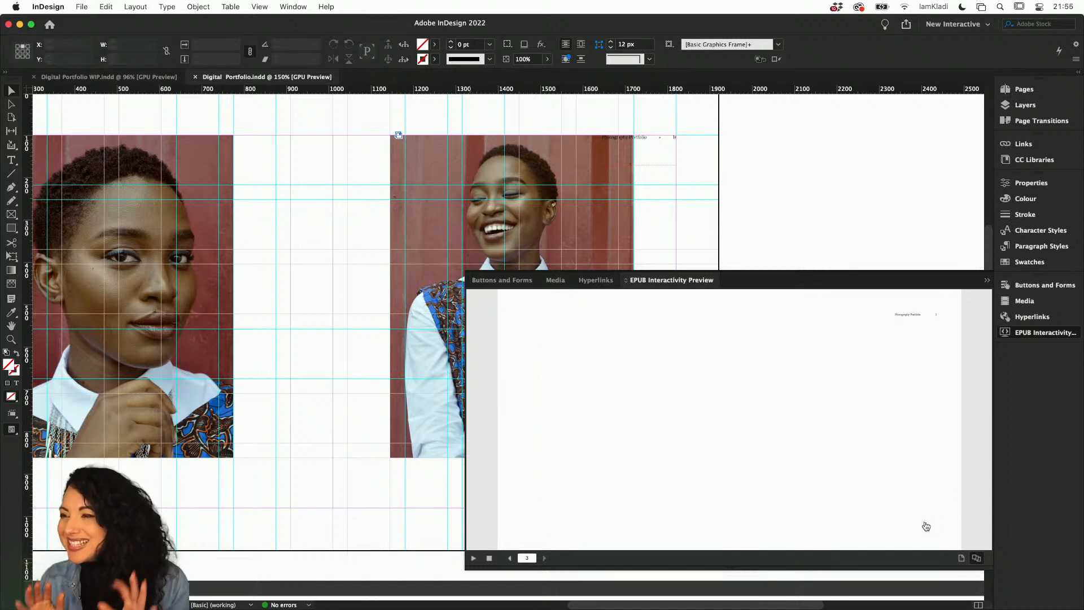